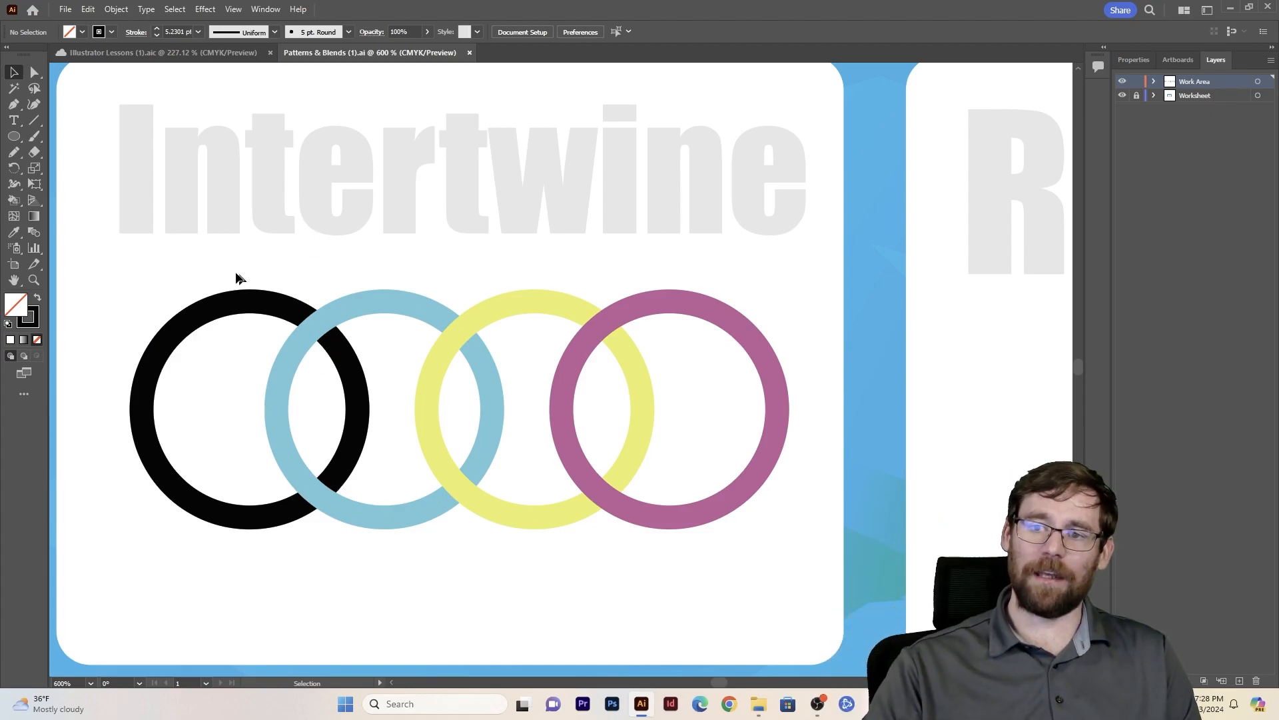
- Intertwine the black and blue rings so the black ring passes over the blue one at their upper crossing
{"action": "left_click_drag", "start_coordinate": [329, 387], "coordinate": [340, 392]}
{"action": "left_click", "coordinate": [116, 9]}
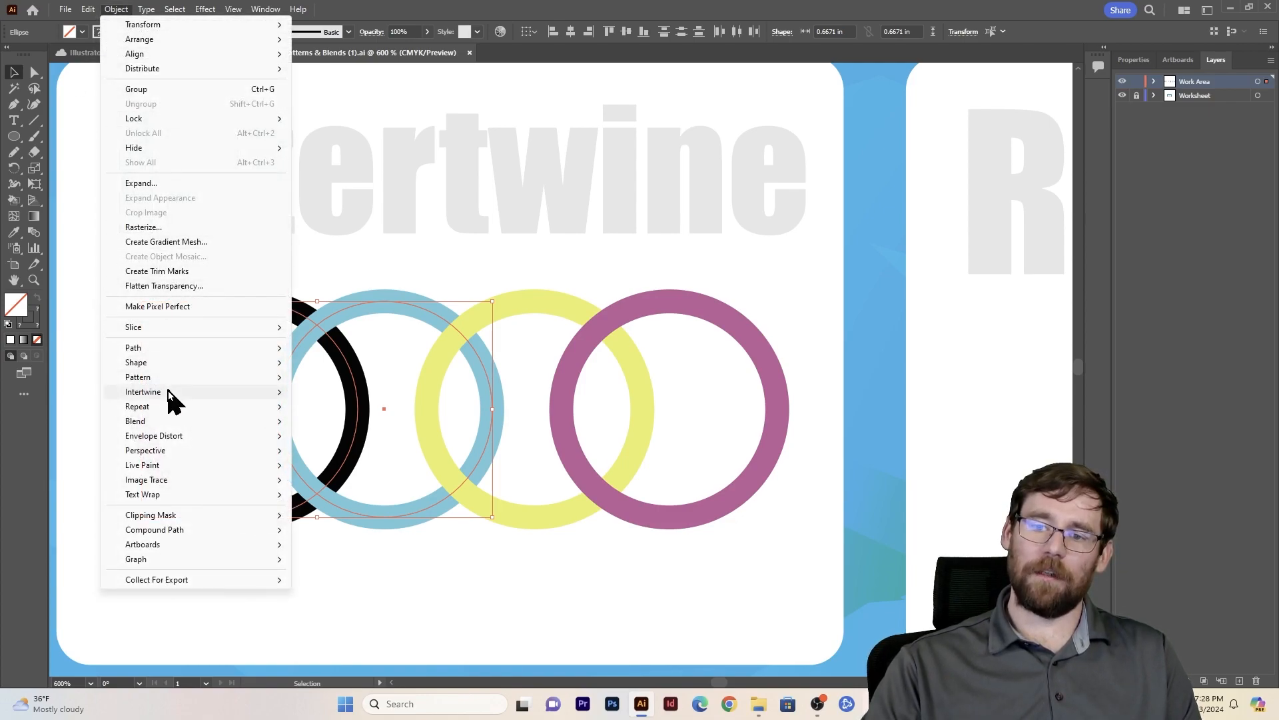
{"action": "mouse_move", "coordinate": [186, 395]}
{"action": "left_click", "coordinate": [321, 396]}
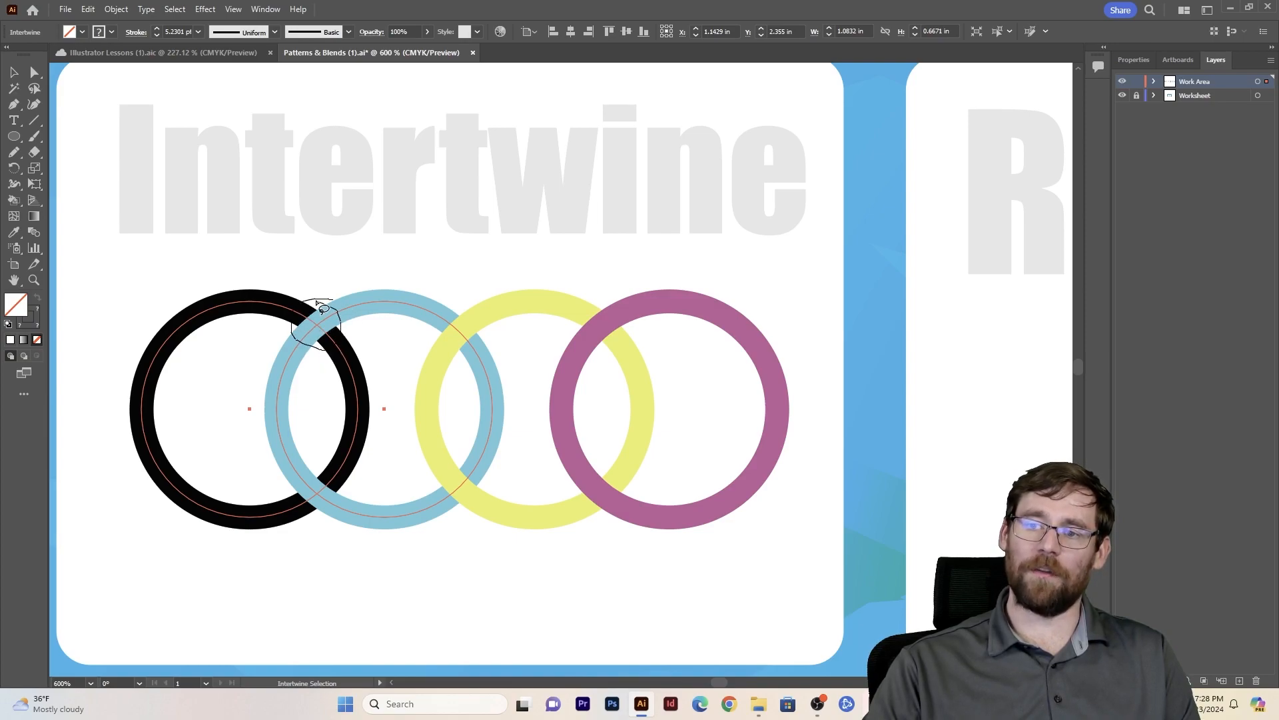
{"action": "left_click_drag", "start_coordinate": [318, 303], "coordinate": [313, 304]}
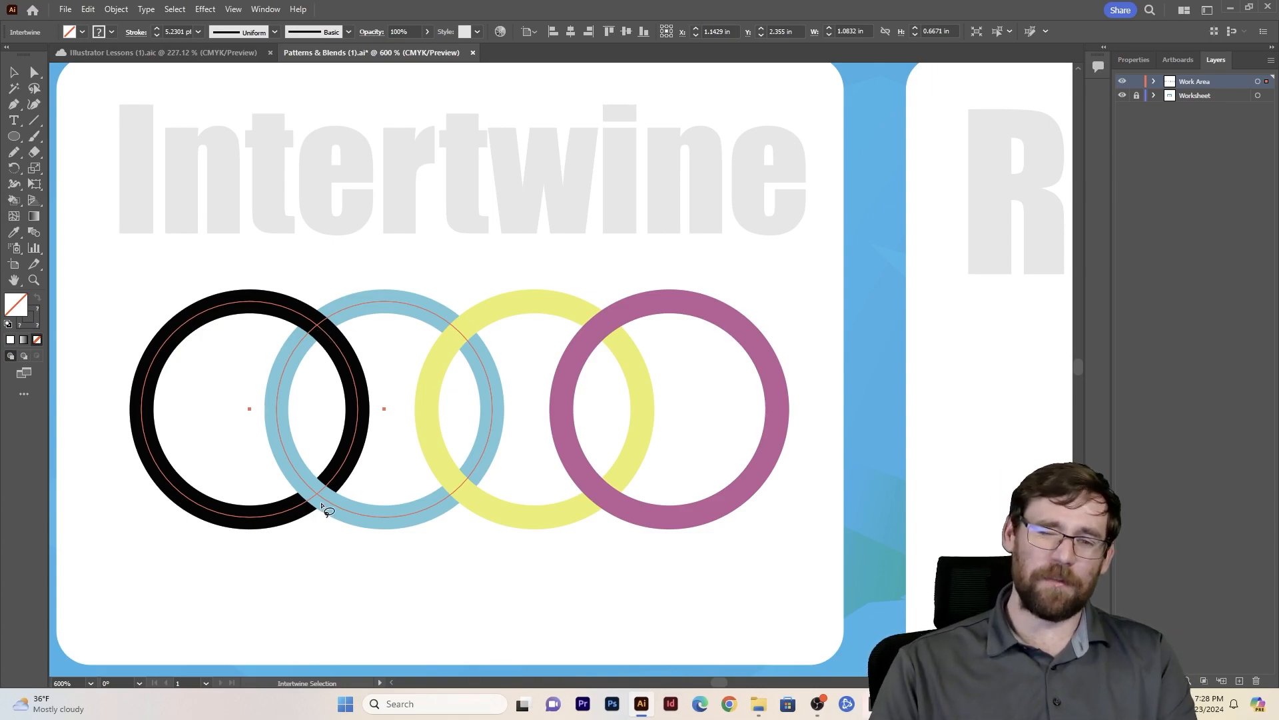
{"action": "key", "text": "v"}
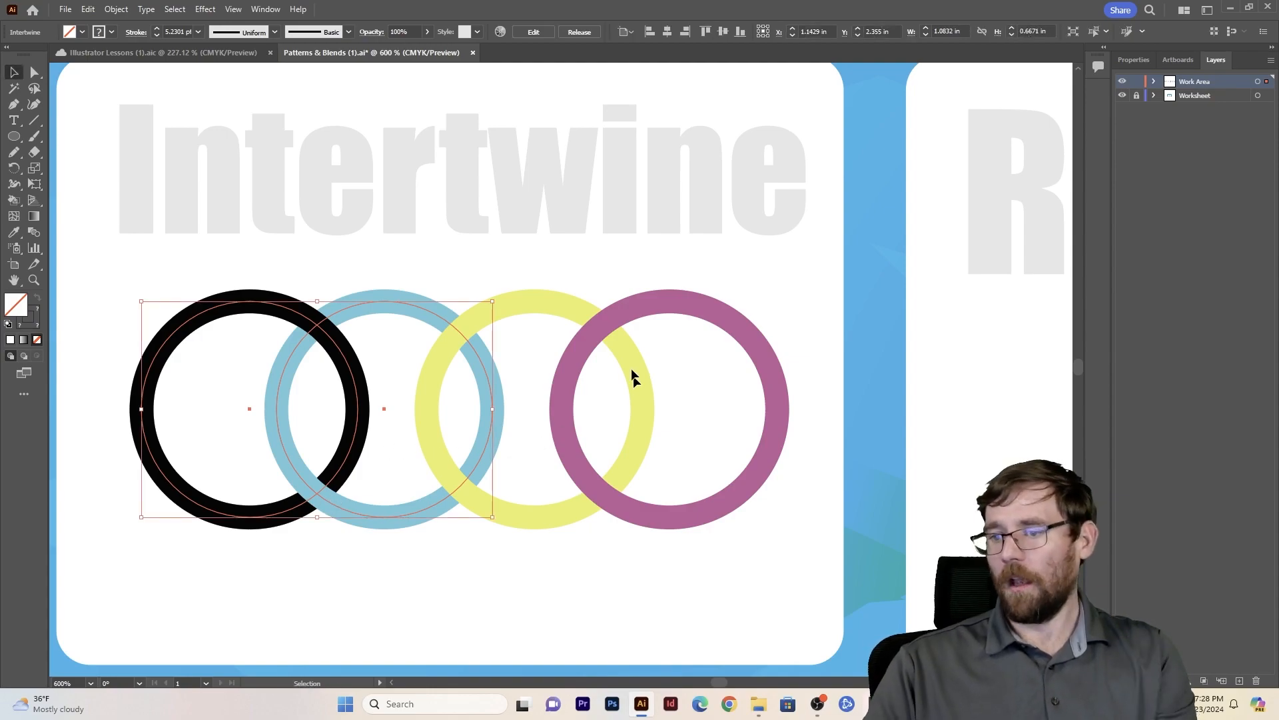
- Intertwine the yellow and purple rings so the yellow ring passes over the purple one at their upper crossing
{"action": "left_click_drag", "start_coordinate": [593, 277], "coordinate": [639, 377]}
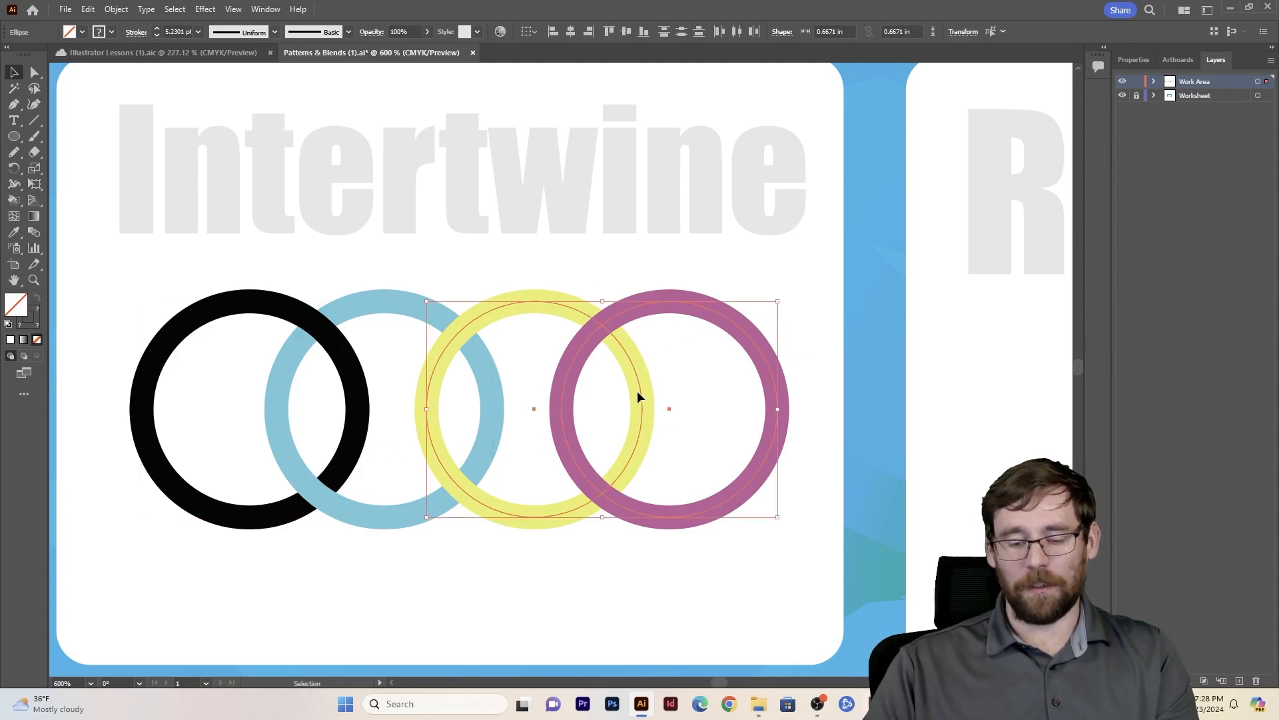
{"action": "left_click", "coordinate": [116, 9]}
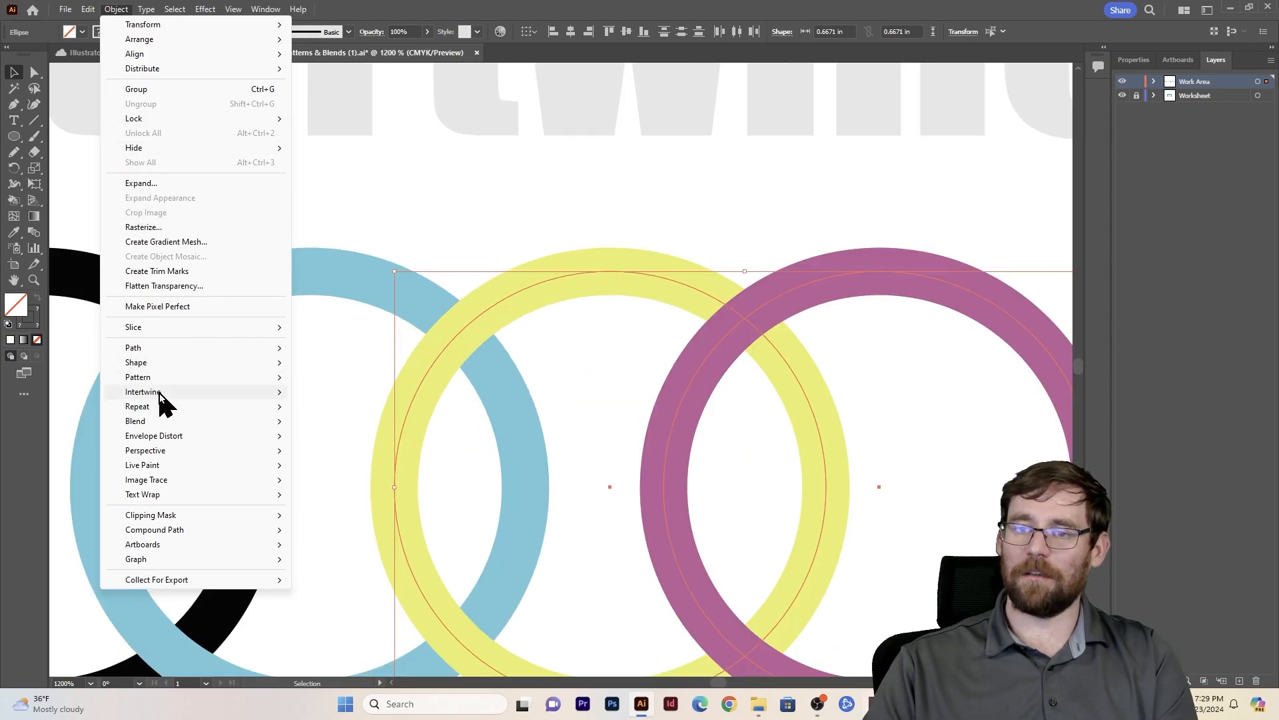
{"action": "mouse_move", "coordinate": [160, 392]}
{"action": "left_click", "coordinate": [333, 392]}
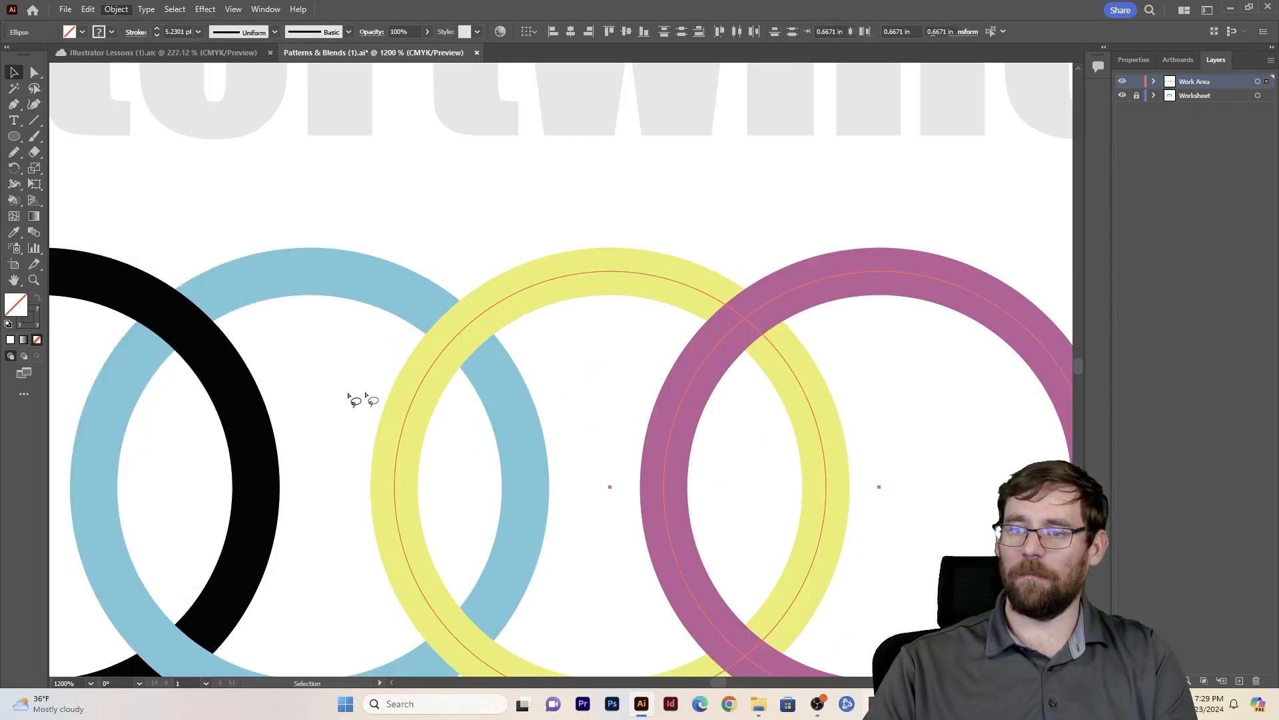
{"action": "mouse_move", "coordinate": [841, 293]}
{"action": "left_mouse_down"}
{"action": "mouse_move", "coordinate": [711, 308]}
{"action": "mouse_move", "coordinate": [757, 310]}
{"action": "mouse_move", "coordinate": [803, 359]}
{"action": "left_mouse_up"}
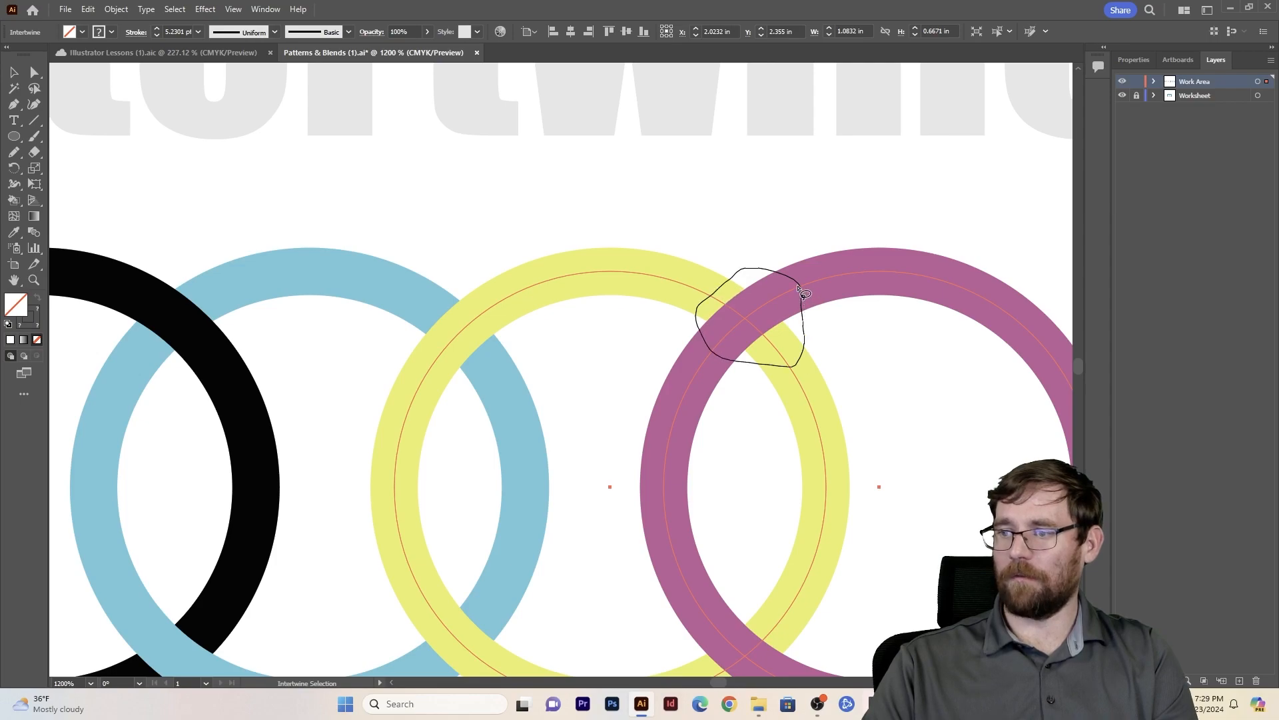
{"action": "left_click_drag", "start_coordinate": [798, 288], "coordinate": [797, 293]}
{"action": "key", "text": "v"}
- Try to intertwine the black-blue ring pair with the yellow-purple ring pair
{"action": "left_click", "coordinate": [612, 370]}
{"action": "left_click", "coordinate": [698, 287]}
{"action": "left_click", "coordinate": [414, 302]}
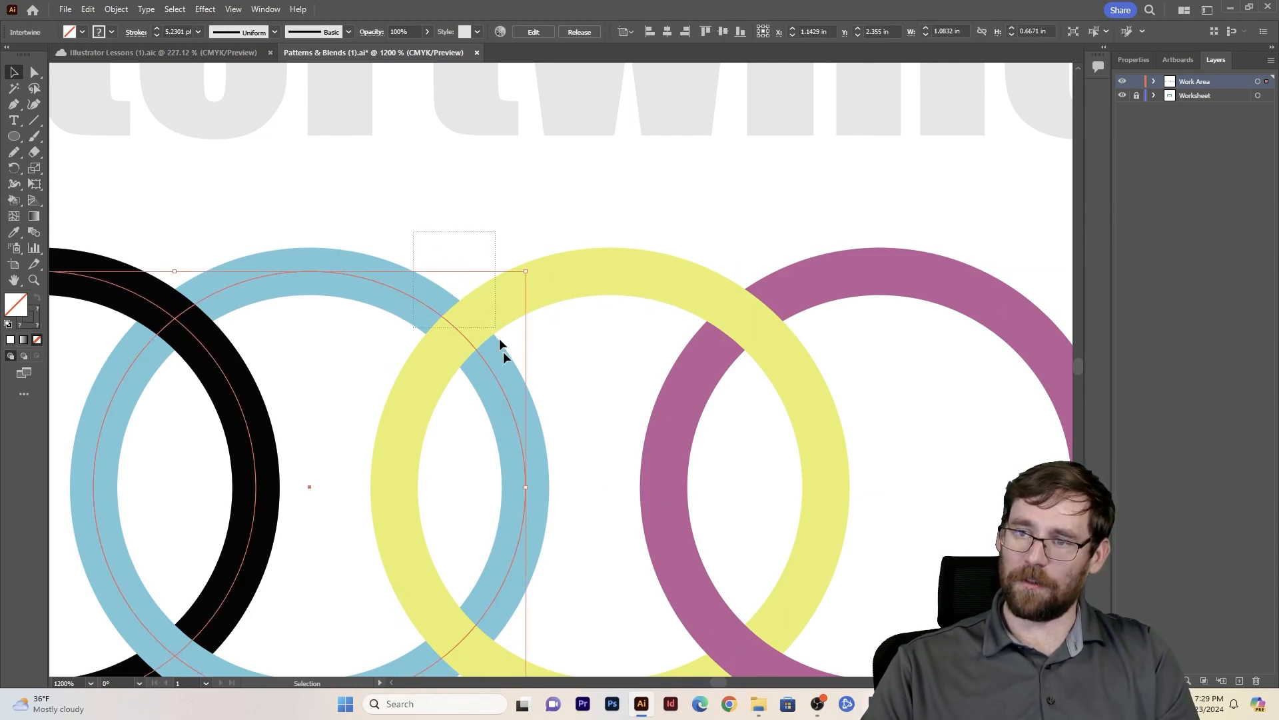
{"action": "left_click_drag", "start_coordinate": [498, 338], "coordinate": [535, 420]}
{"action": "left_click", "coordinate": [116, 8]}
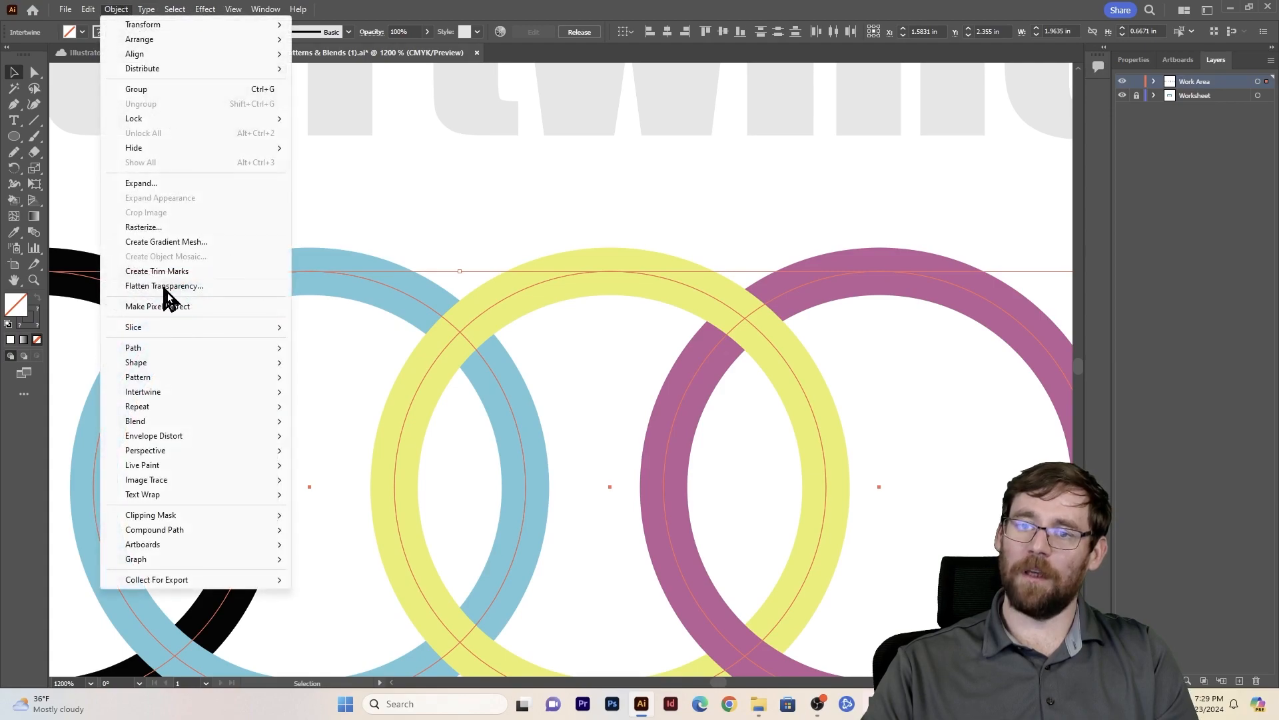
{"action": "mouse_move", "coordinate": [222, 398]}
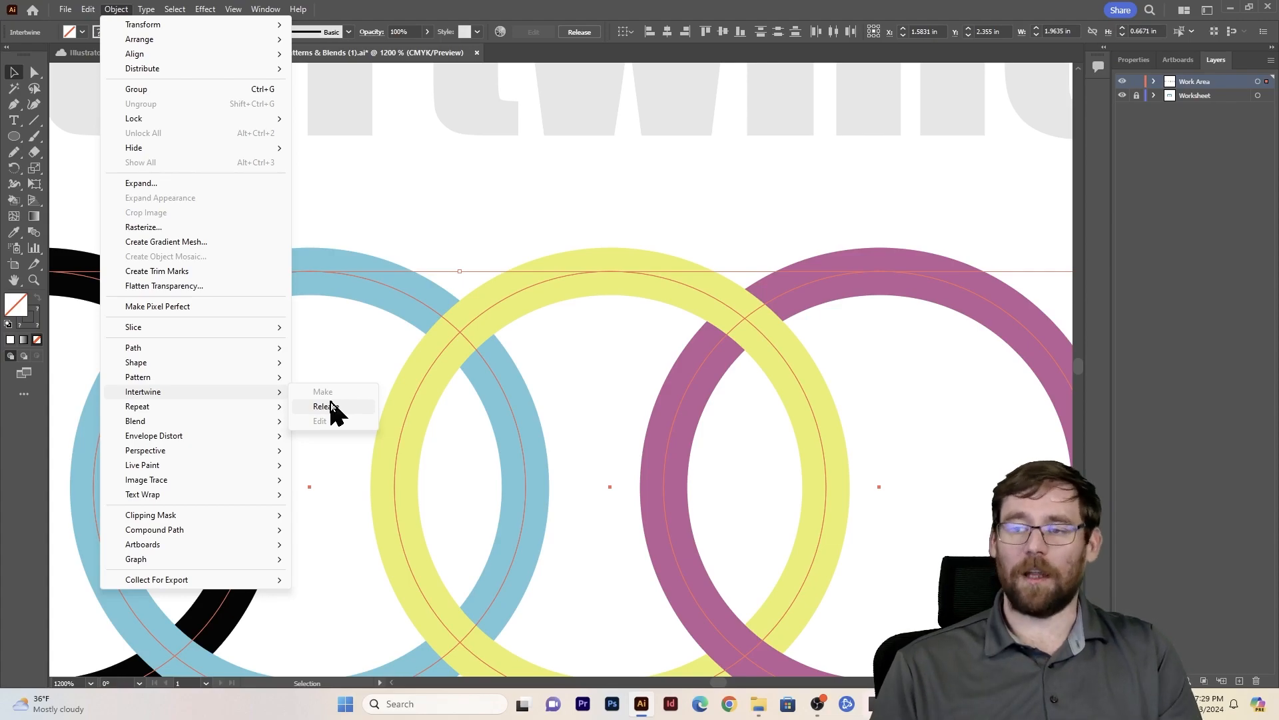
{"action": "left_click", "coordinate": [400, 205]}
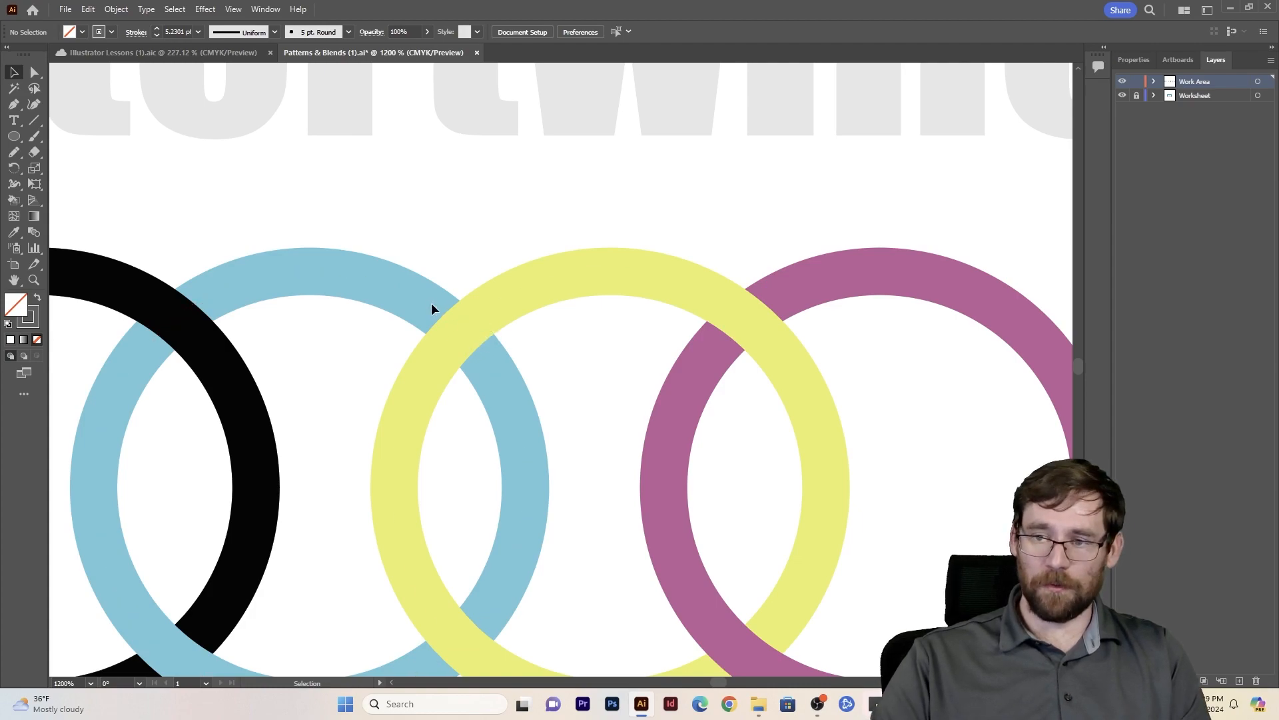
- Expand both intertwined ring pairs with only the Stroke option enabled
{"action": "left_click_drag", "start_coordinate": [392, 432], "coordinate": [570, 310]}
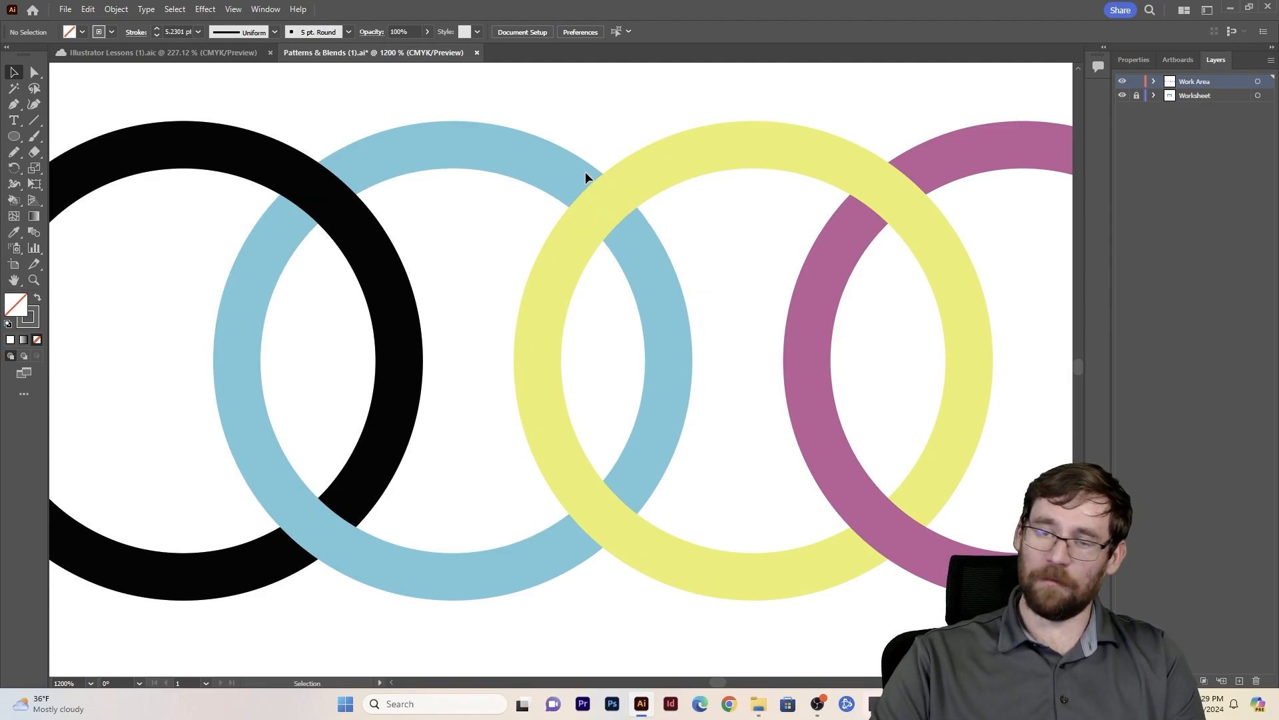
{"action": "left_click_drag", "start_coordinate": [626, 261], "coordinate": [627, 262]}
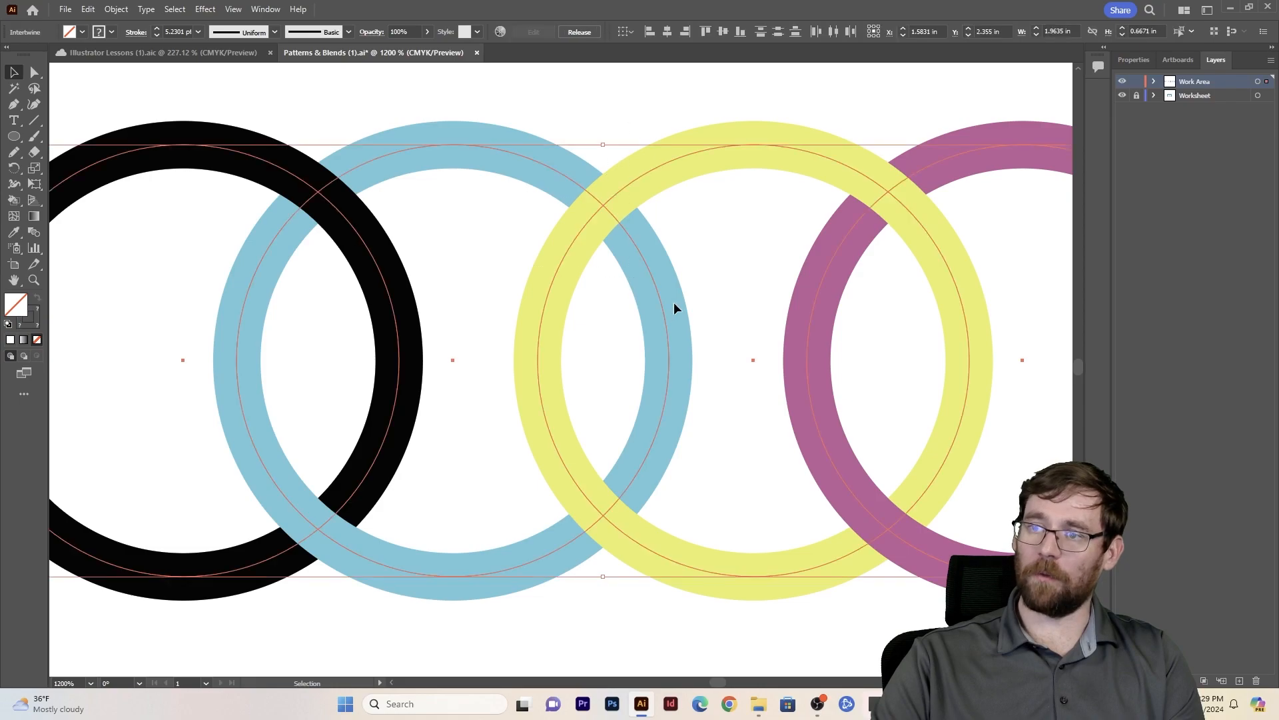
{"action": "left_click", "coordinate": [114, 8]}
{"action": "left_click_drag", "start_coordinate": [521, 99], "coordinate": [721, 263]}
{"action": "left_click", "coordinate": [116, 9]}
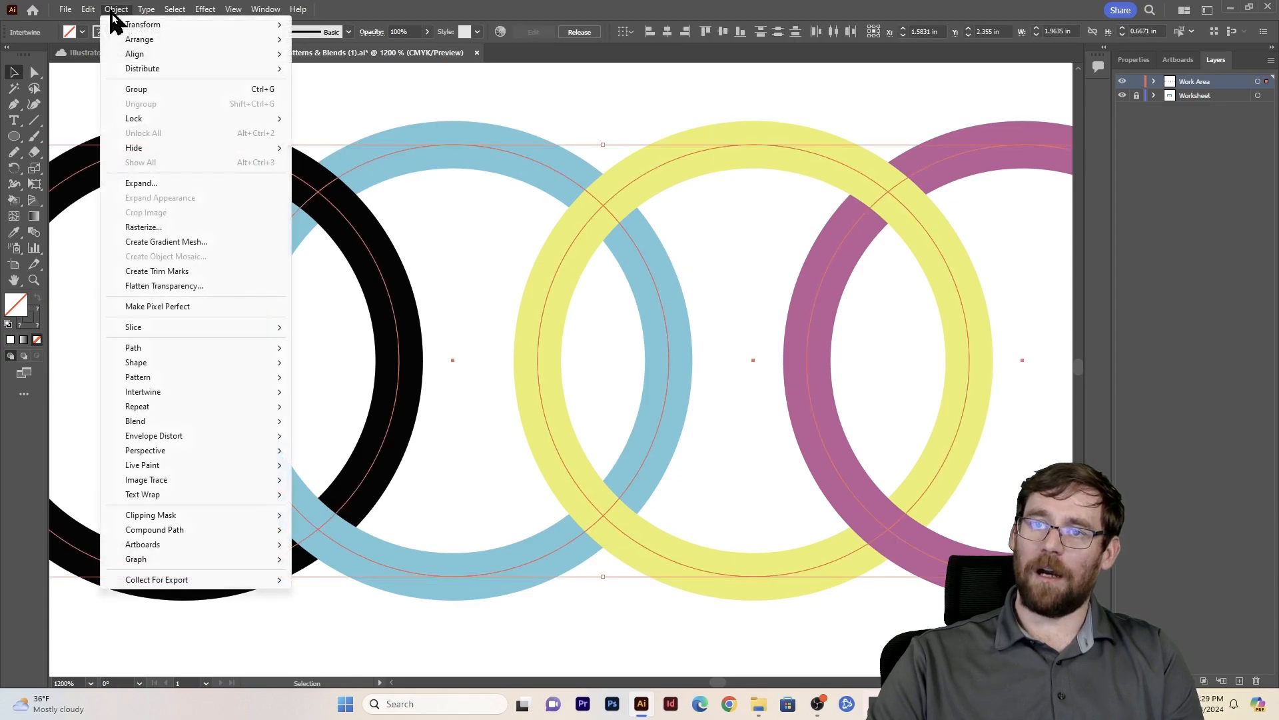
{"action": "left_click", "coordinate": [155, 184]}
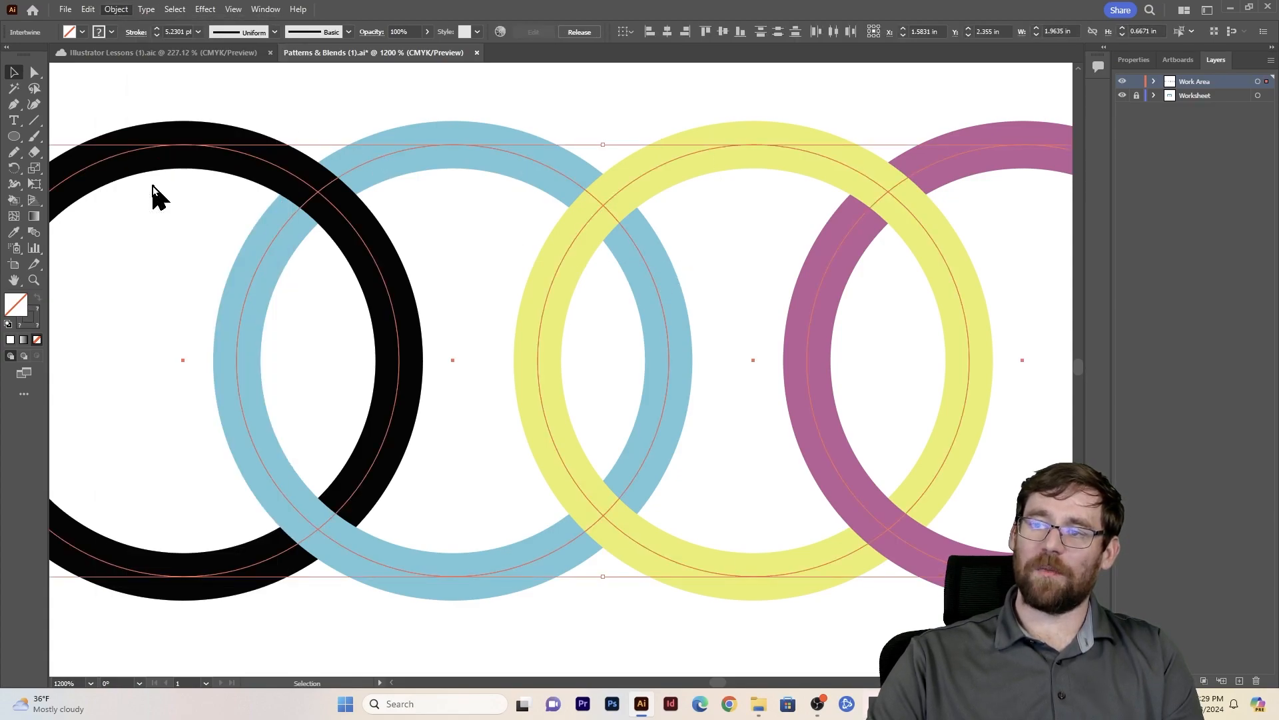
{"action": "left_click", "coordinate": [587, 285]}
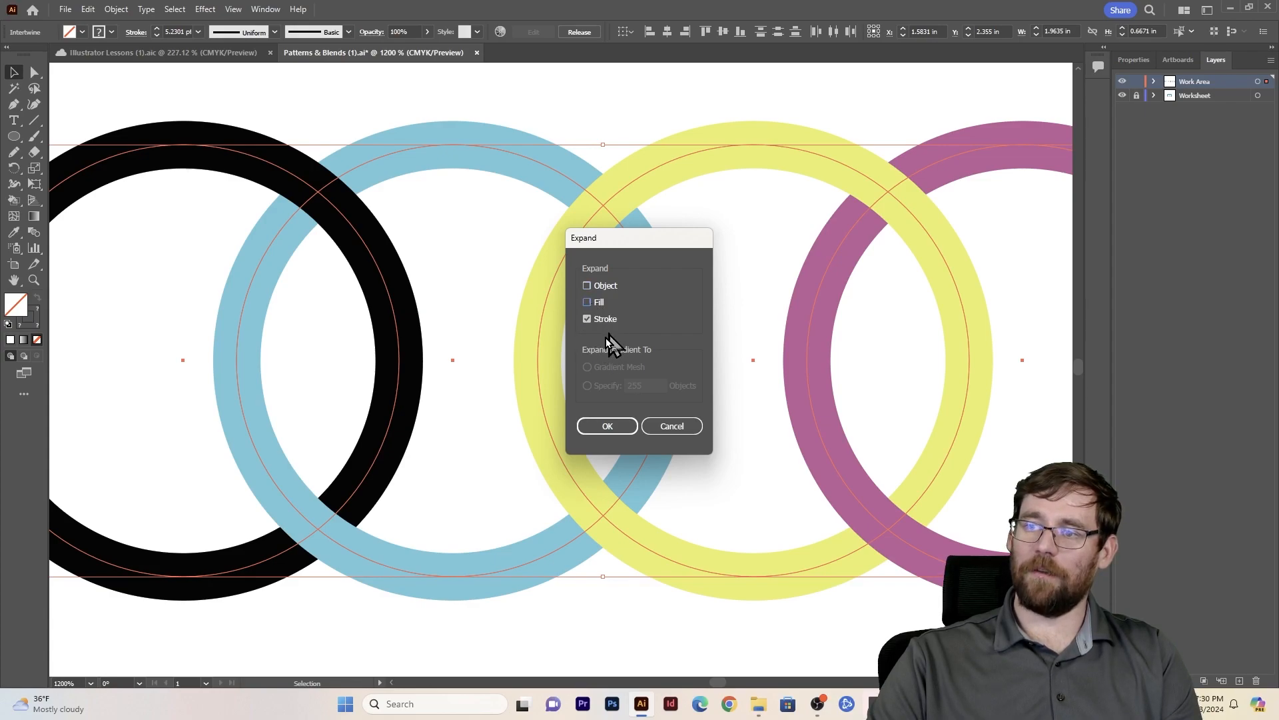
{"action": "left_click", "coordinate": [608, 427]}
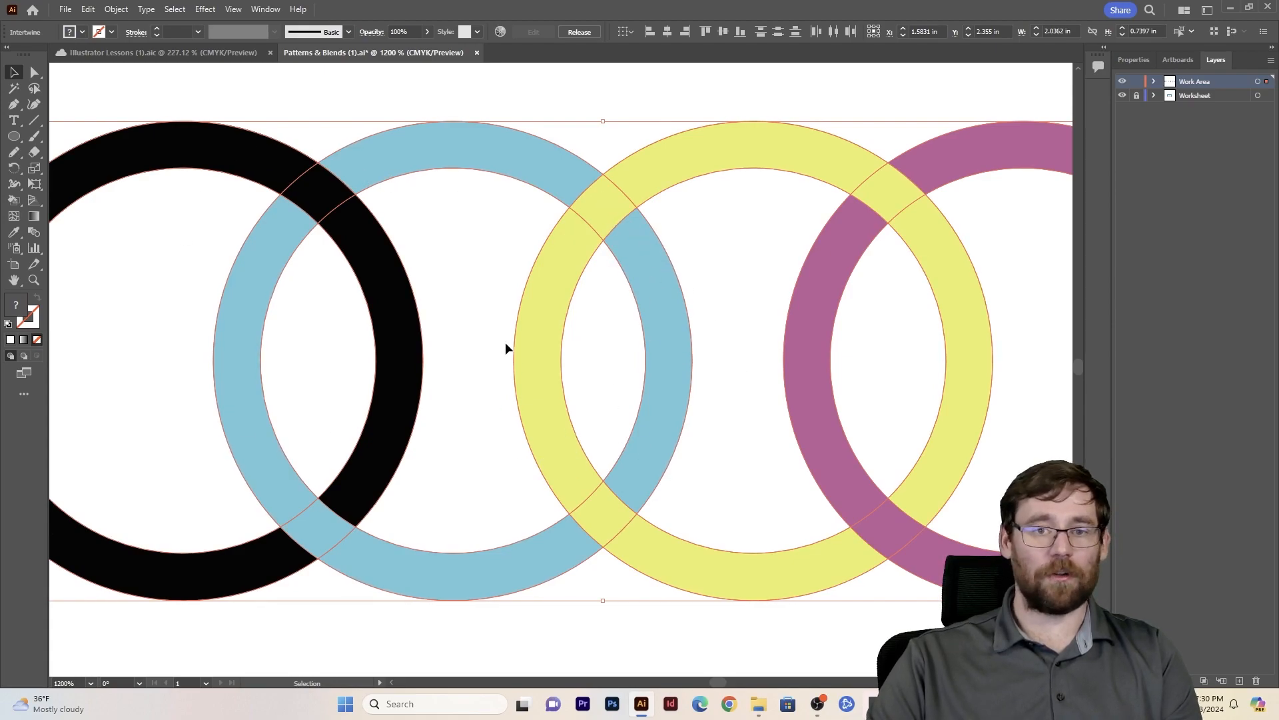
- Separate the upper overlap of the blue and yellow rings into its own shape with the Shape Builder tool
{"action": "key", "text": "shift+m"}
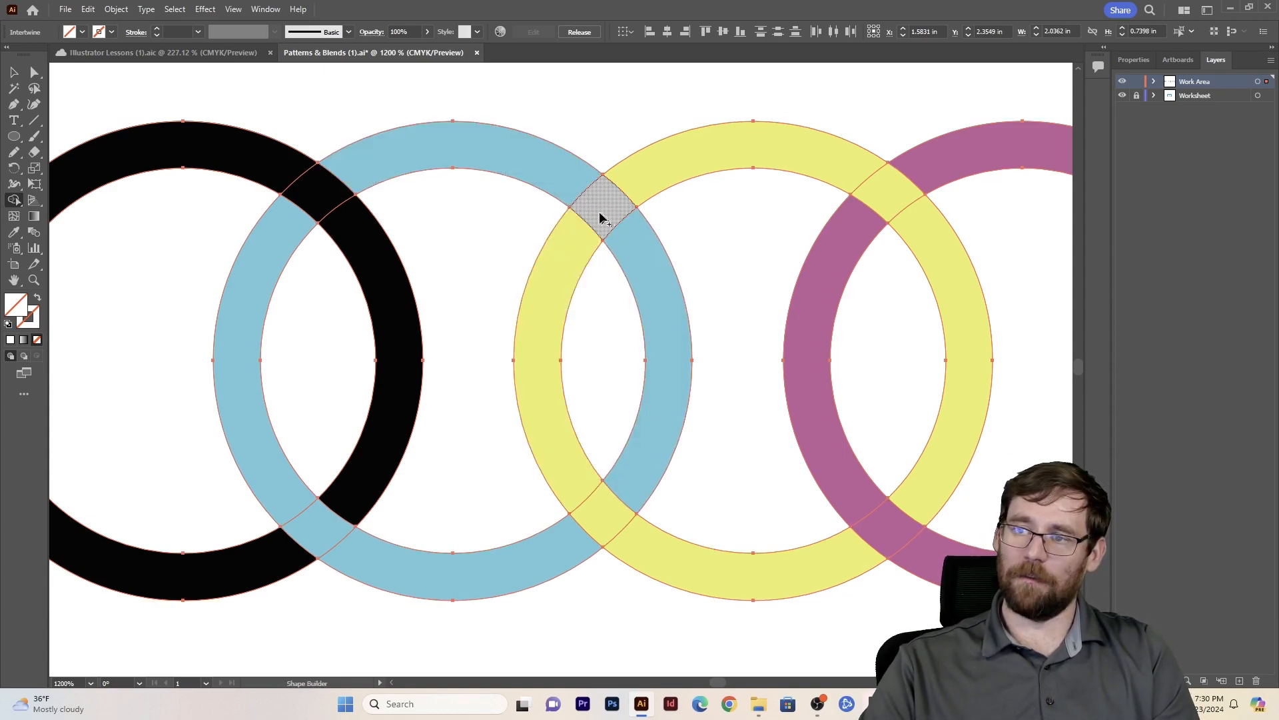
{"action": "key", "text": "v"}
{"action": "left_click", "coordinate": [594, 106]}
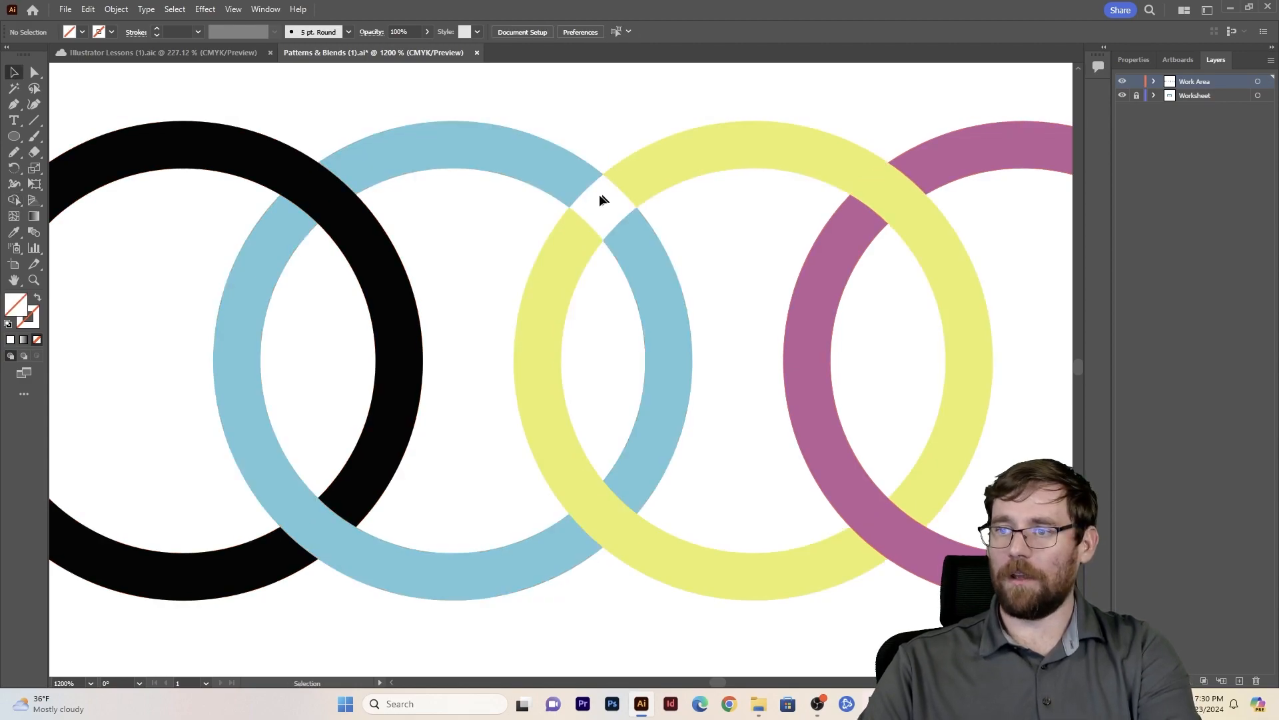
- Fill the separated blue-yellow overlap piece with the blue ring's color using the Eyedropper, then deselect it
{"action": "left_click", "coordinate": [619, 193]}
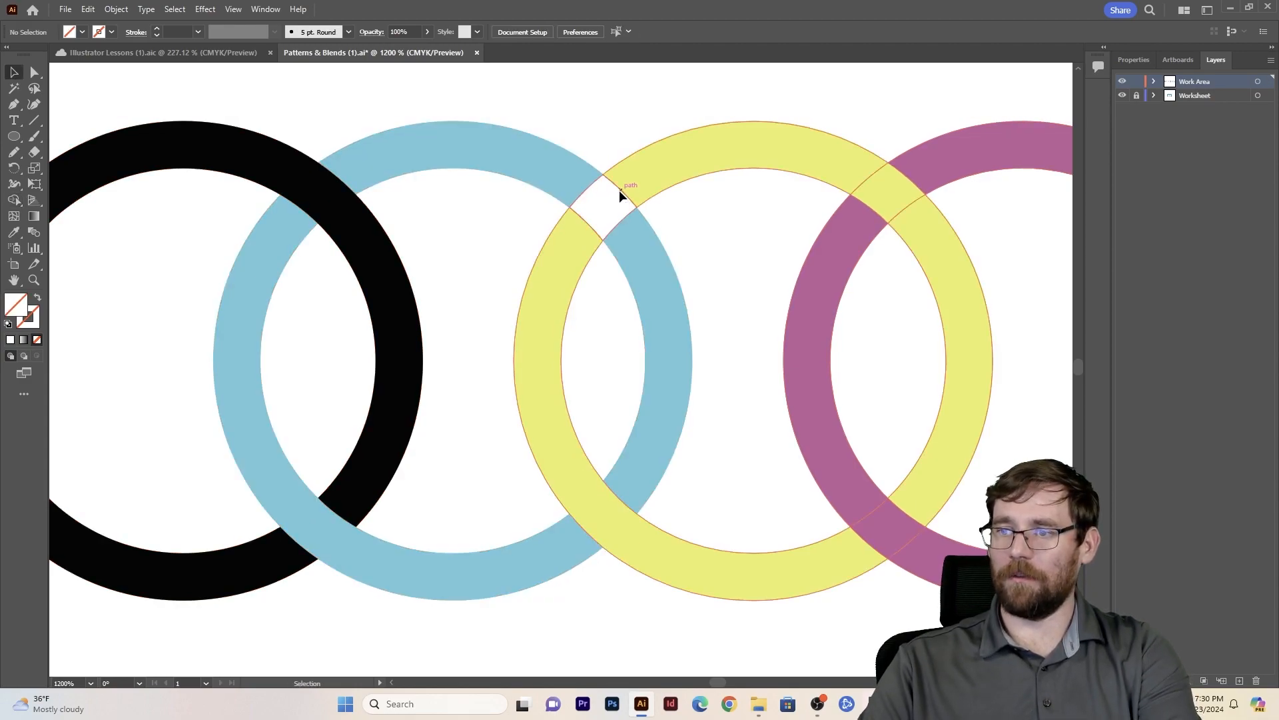
{"action": "left_click", "coordinate": [590, 140]}
{"action": "left_click", "coordinate": [603, 220]}
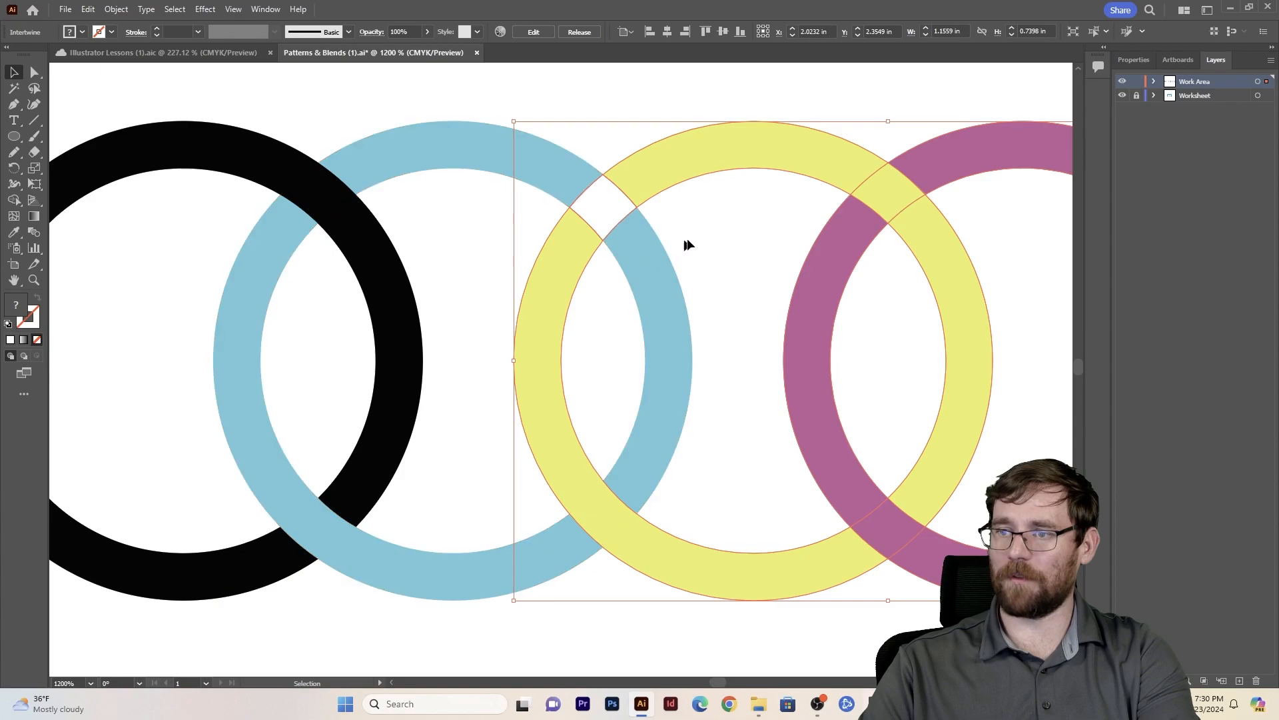
{"action": "left_click", "coordinate": [686, 246]}
{"action": "key", "text": "a"}
{"action": "left_click", "coordinate": [587, 195]}
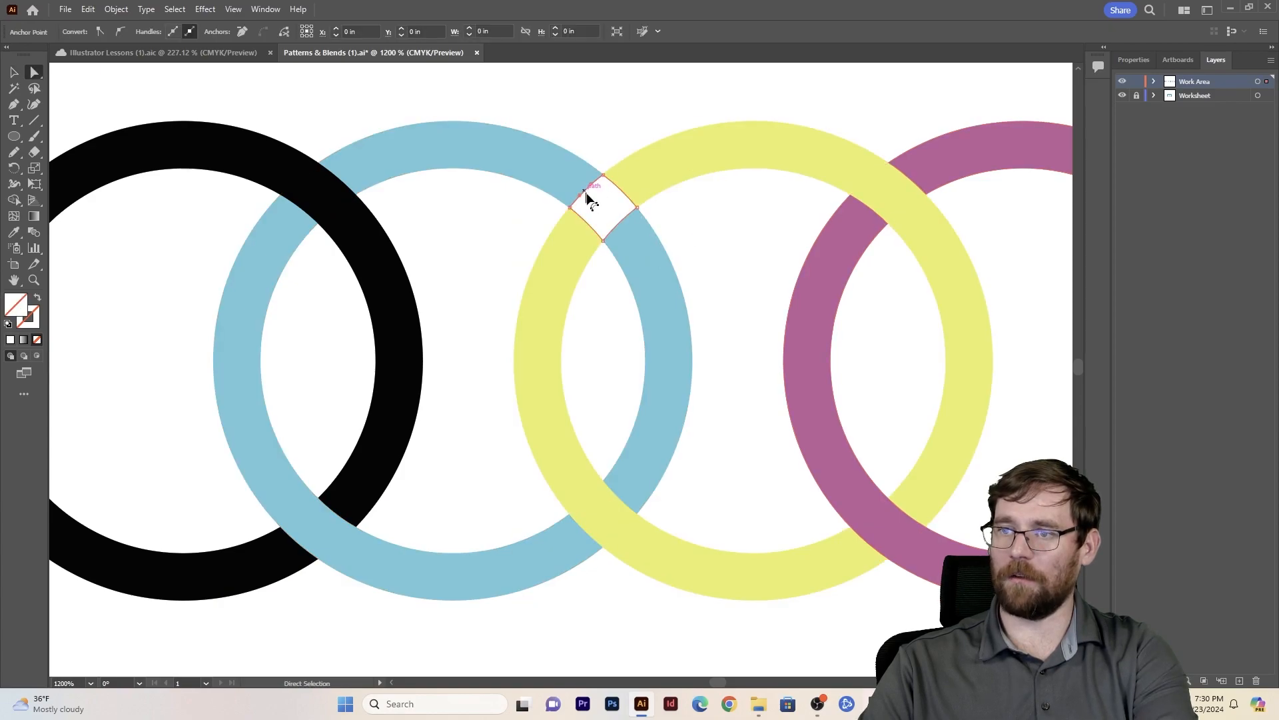
{"action": "key", "text": "i"}
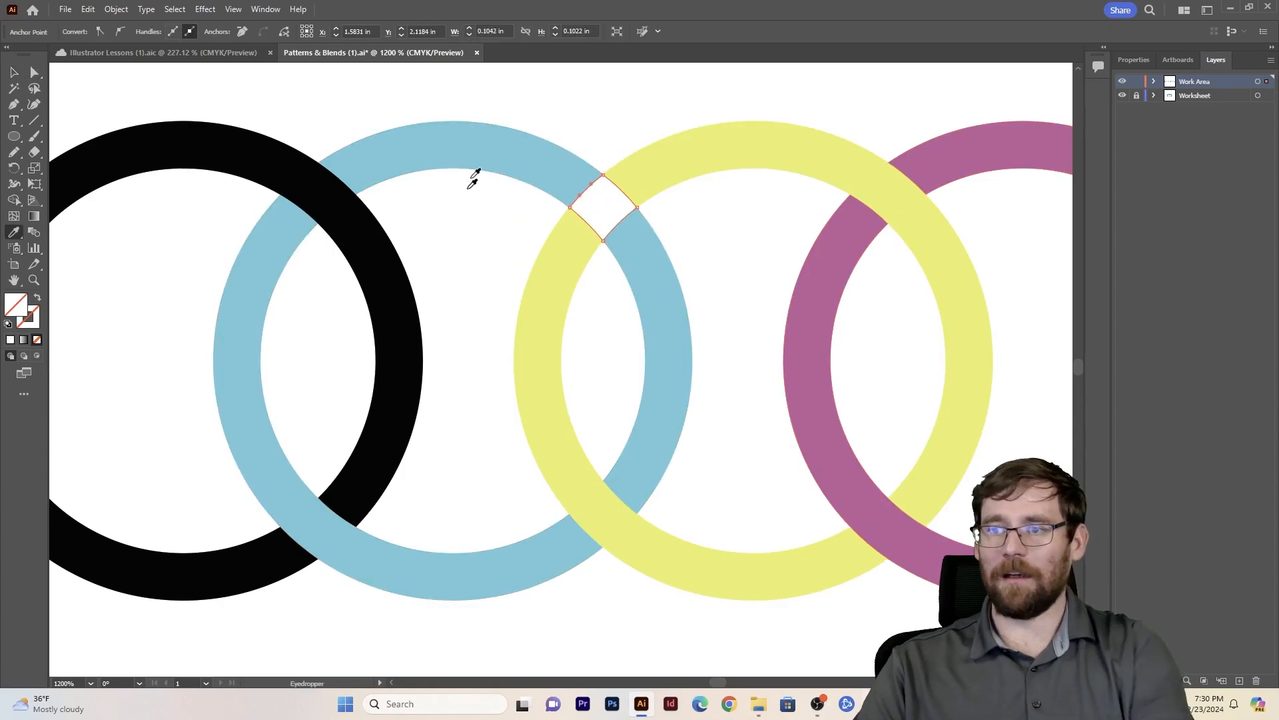
{"action": "left_click", "coordinate": [504, 147]}
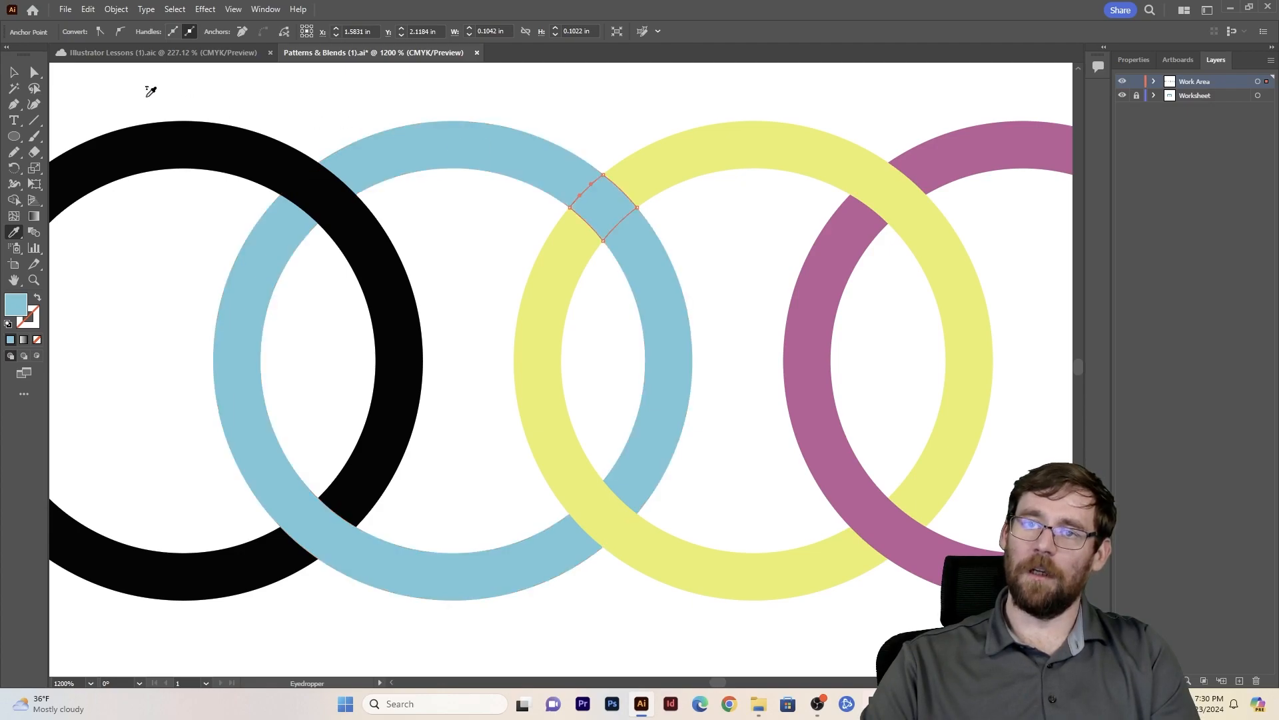
{"action": "left_click_drag", "start_coordinate": [14, 59], "coordinate": [11, 87]}
{"action": "left_click", "coordinate": [14, 76]}
{"action": "left_click", "coordinate": [117, 96]}
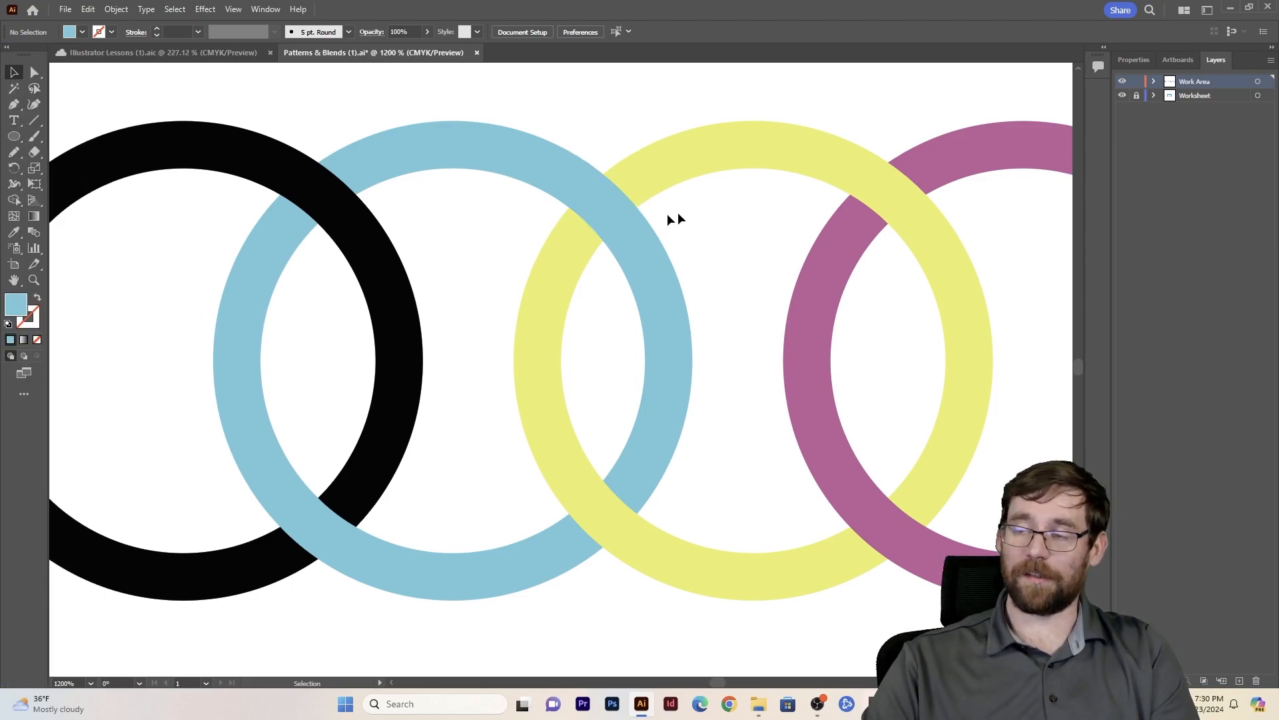
- Move the black star in the Repeats card slightly up and to the left, below the heading
{"action": "key", "text": "ctrl+minus"}
{"action": "key", "text": "ctrl+minus"}
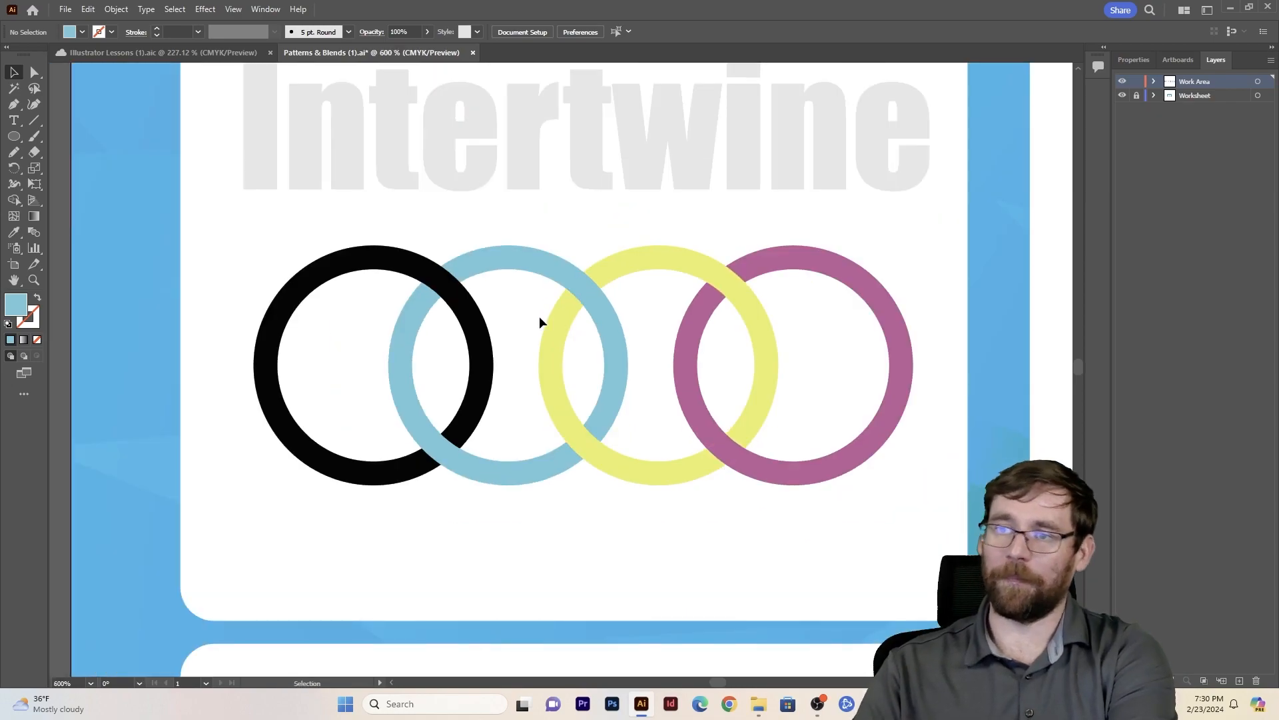
{"action": "key", "text": "ctrl+minus"}
{"action": "scroll", "coordinate": [554, 353], "scroll_direction": "up", "scroll_amount": 1}
{"action": "scroll", "coordinate": [562, 391], "scroll_direction": "down", "scroll_amount": 5}
{"action": "scroll", "coordinate": [564, 392], "scroll_direction": "down", "scroll_amount": 4}
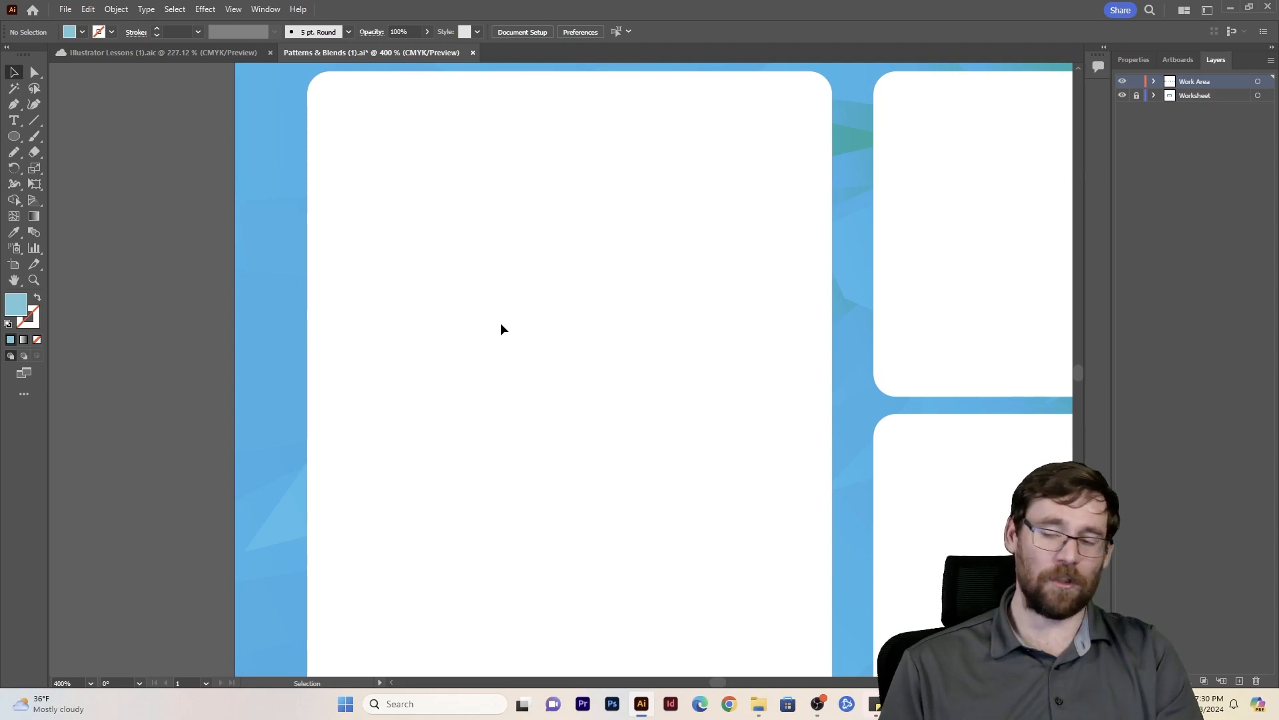
{"action": "key", "text": "space"}
{"action": "left_click_drag", "start_coordinate": [951, 103], "coordinate": [453, 623]}
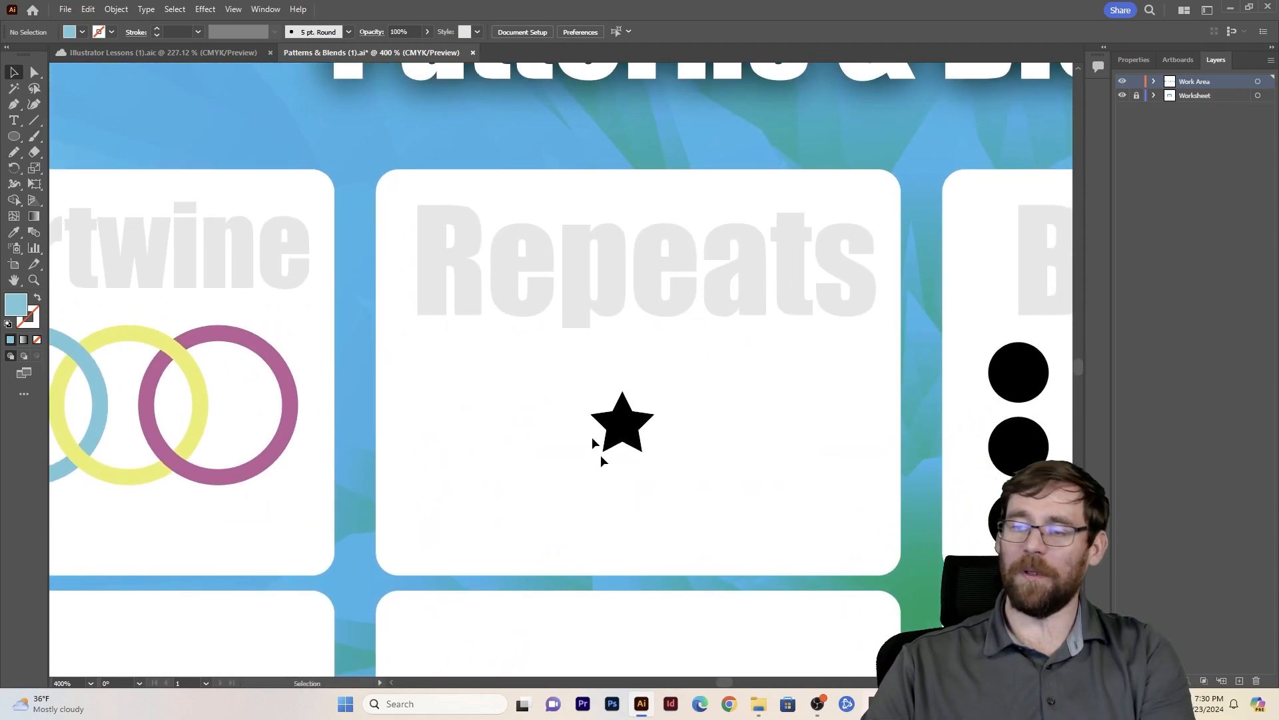
{"action": "left_click", "coordinate": [637, 417]}
{"action": "left_click_drag", "start_coordinate": [639, 437], "coordinate": [594, 409]}
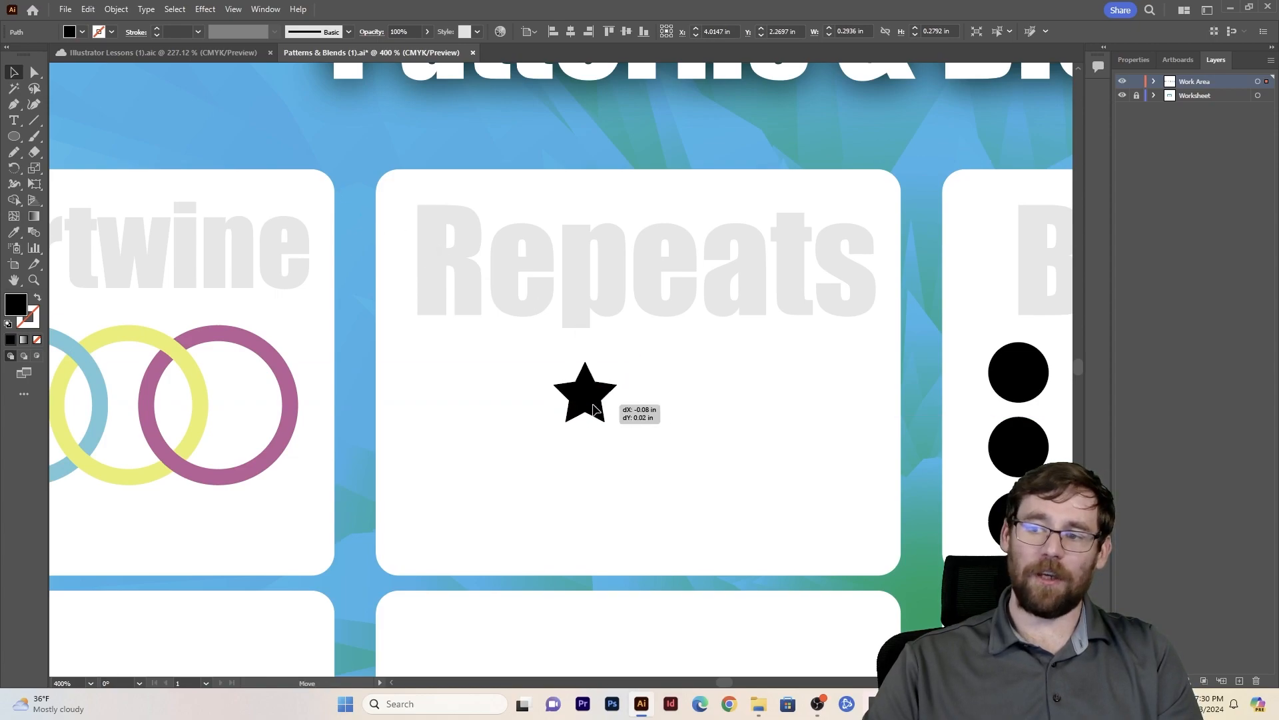
- Turn the star into a grid repeat and position the grid beneath the Repeats heading
{"action": "left_click", "coordinate": [115, 10]}
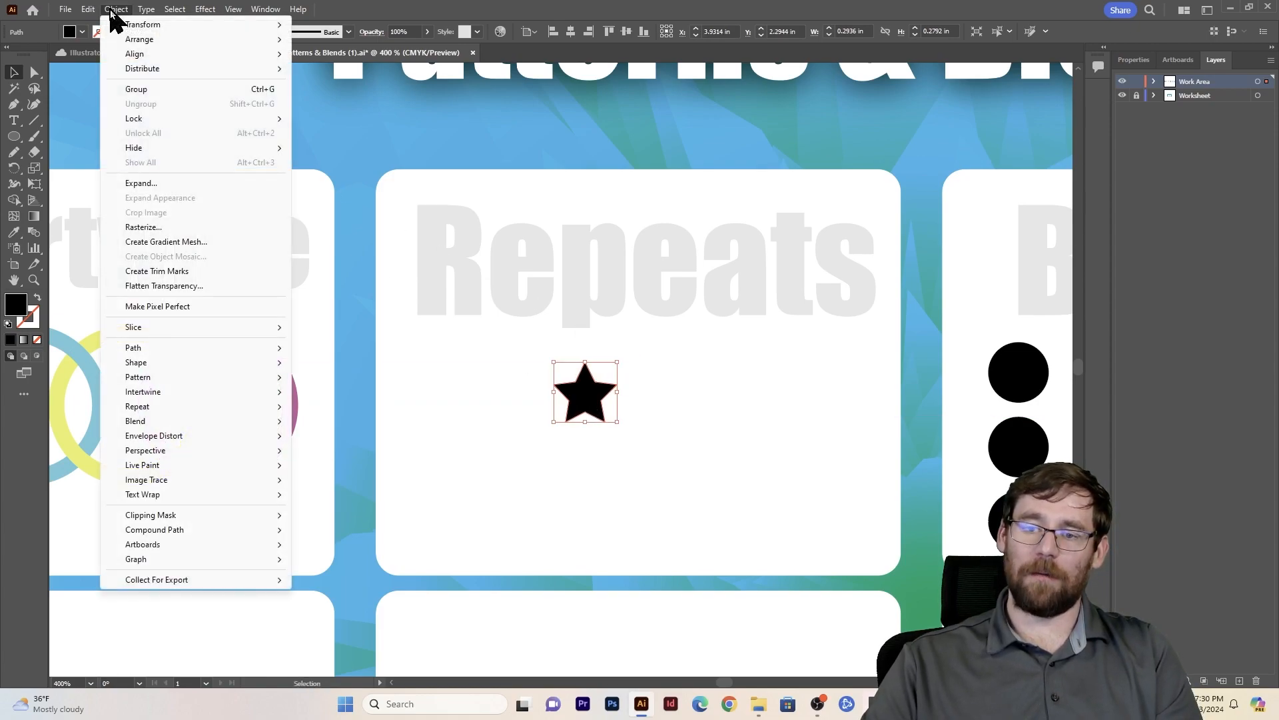
{"action": "mouse_move", "coordinate": [191, 407]}
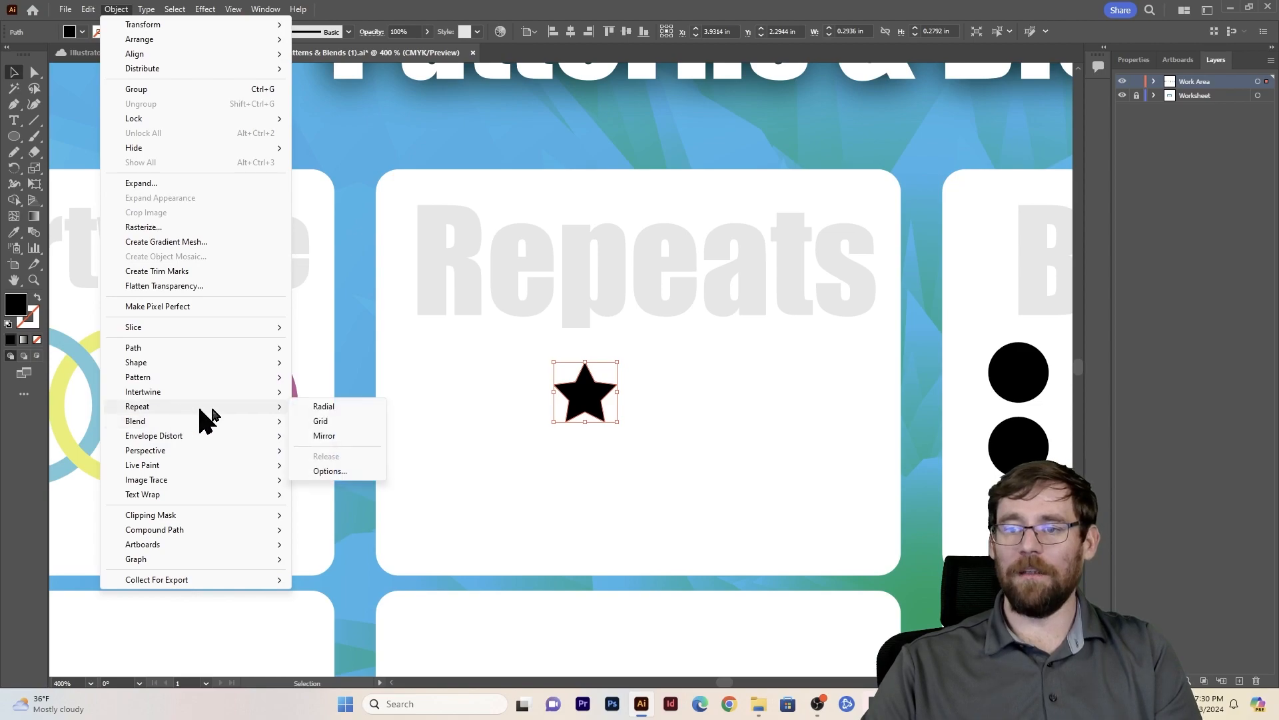
{"action": "left_click", "coordinate": [333, 424]}
{"action": "left_click_drag", "start_coordinate": [669, 410], "coordinate": [560, 400]}
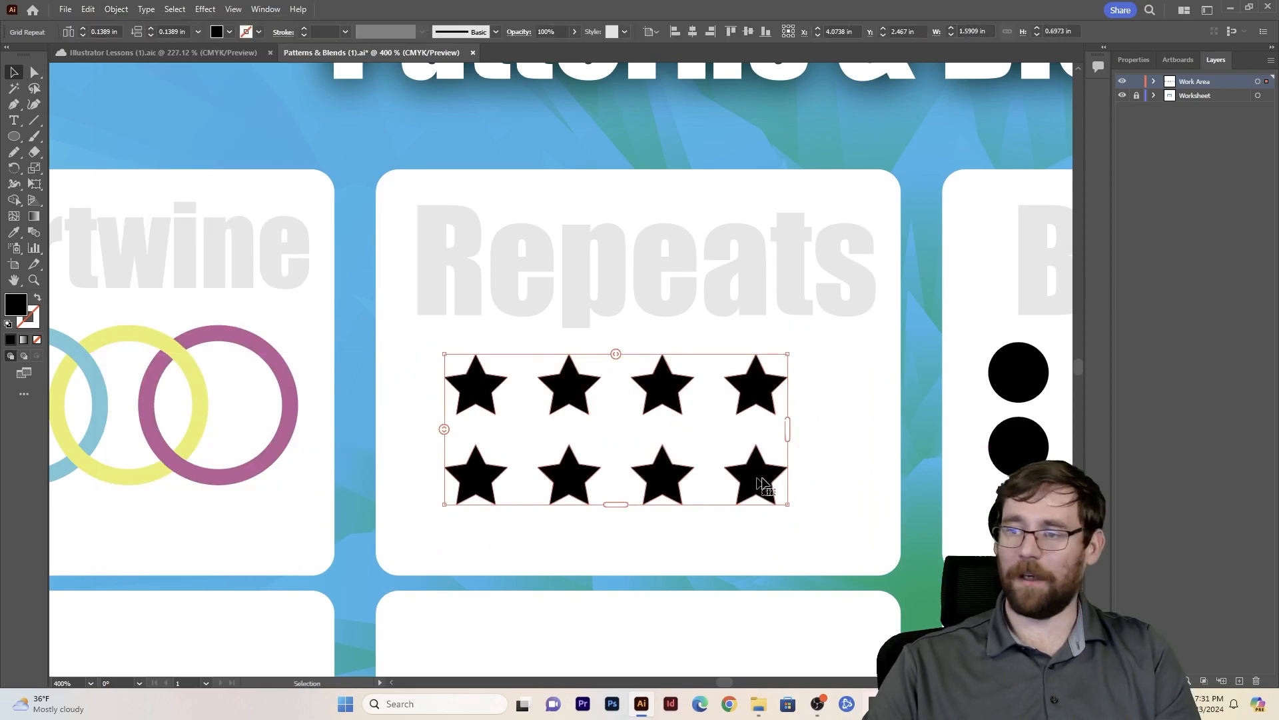
- Enlarge the star grid to about 2.07 by 0.77 in and tighten its spacing to about -0.106 in horizontally and -0.117 in vertically
{"action": "left_click_drag", "start_coordinate": [786, 433], "coordinate": [890, 423]}
{"action": "mouse_move", "coordinate": [666, 506]}
{"action": "left_mouse_down"}
{"action": "mouse_move", "coordinate": [672, 622]}
{"action": "mouse_move", "coordinate": [663, 502]}
{"action": "mouse_move", "coordinate": [680, 519]}
{"action": "left_mouse_up"}
{"action": "left_click_drag", "start_coordinate": [446, 442], "coordinate": [446, 380]}
{"action": "left_click_drag", "start_coordinate": [667, 354], "coordinate": [616, 359]}
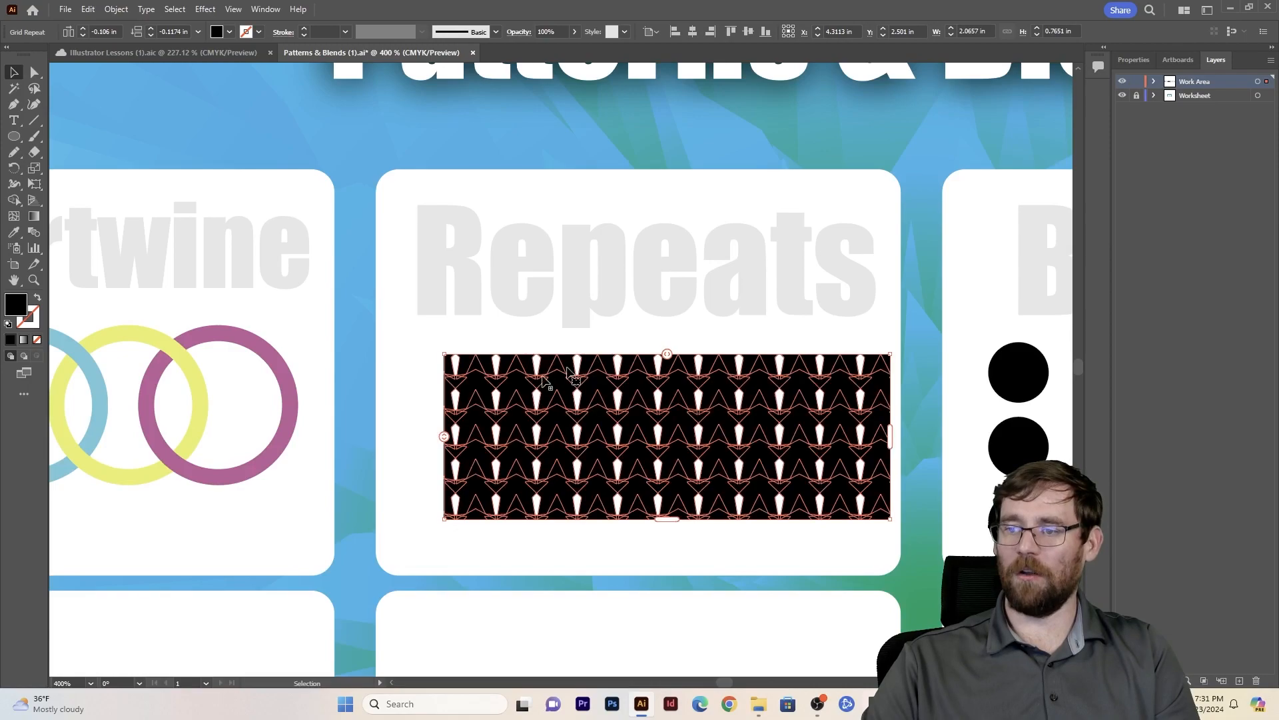
{"action": "left_click", "coordinate": [378, 318]}
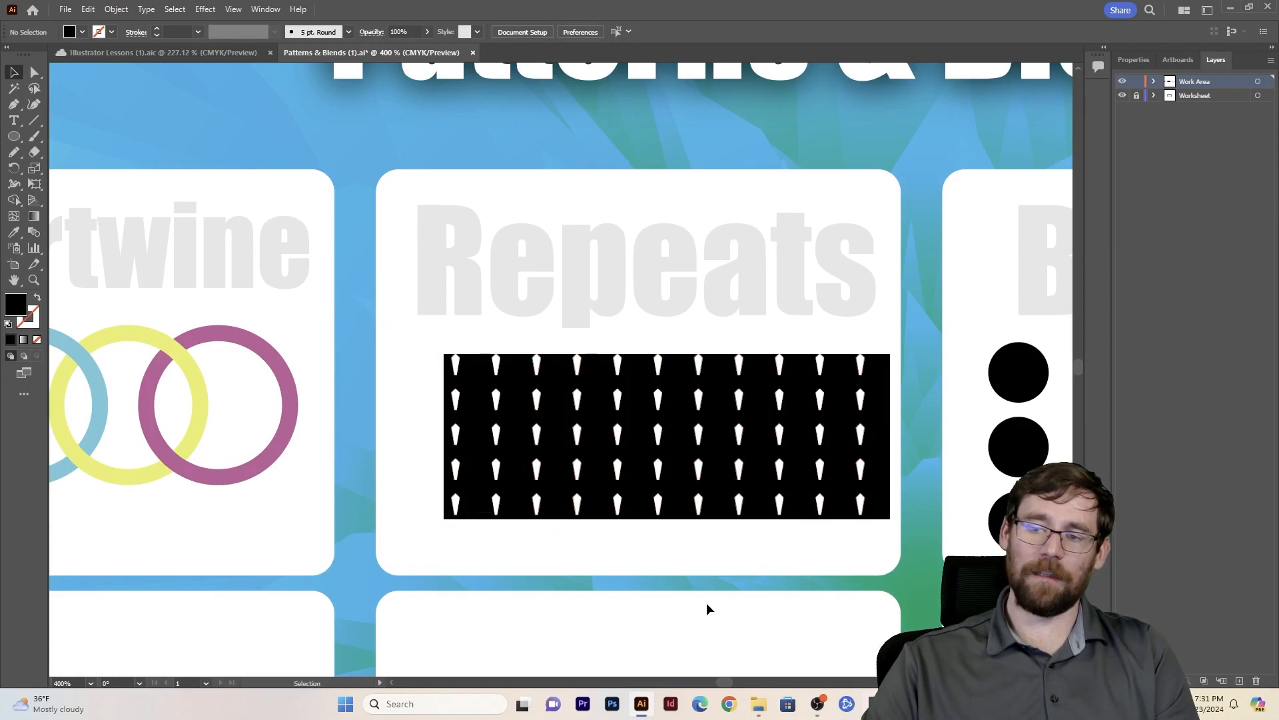
- Move the star grid slightly left so it sits centred under the Repeats heading
{"action": "left_click_drag", "start_coordinate": [646, 430], "coordinate": [627, 432]}
{"action": "scroll", "coordinate": [653, 414], "scroll_direction": "down", "scroll_amount": 2}
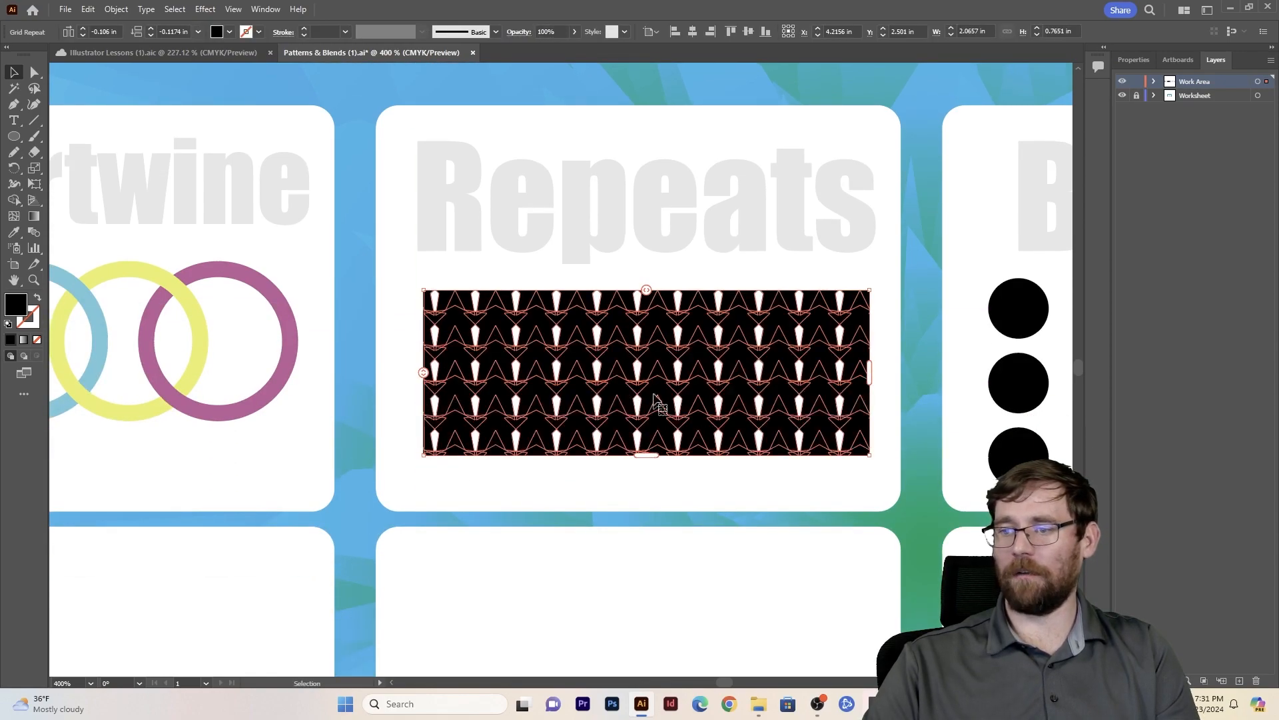
- Draw a narrow upright black ellipse about 0.15 by 0.51 in near the top of the empty card below Repeats
{"action": "scroll", "coordinate": [673, 503], "scroll_direction": "down", "scroll_amount": 8}
{"action": "left_click", "coordinate": [14, 137]}
{"action": "left_click_drag", "start_coordinate": [619, 304], "coordinate": [650, 414]}
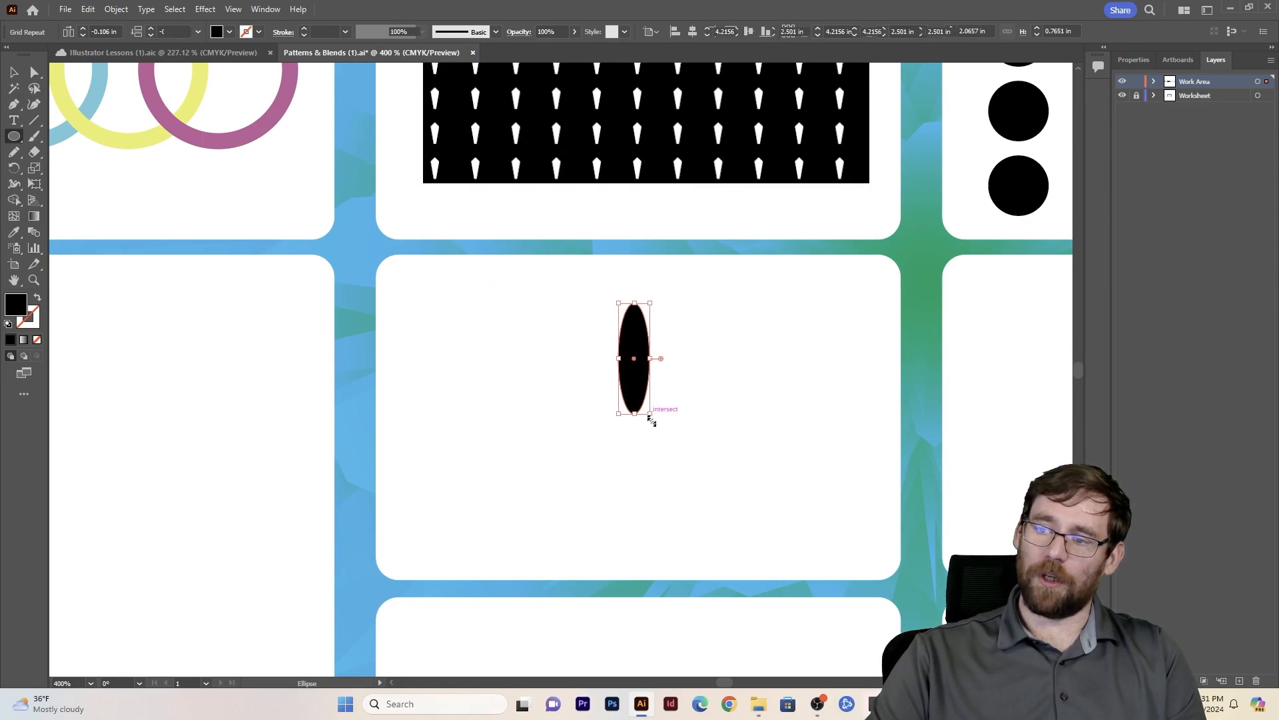
- Convert the ellipse's top and bottom anchor points to sharp corners with the Anchor Point tool to form a petal
{"action": "key", "text": "shift+c"}
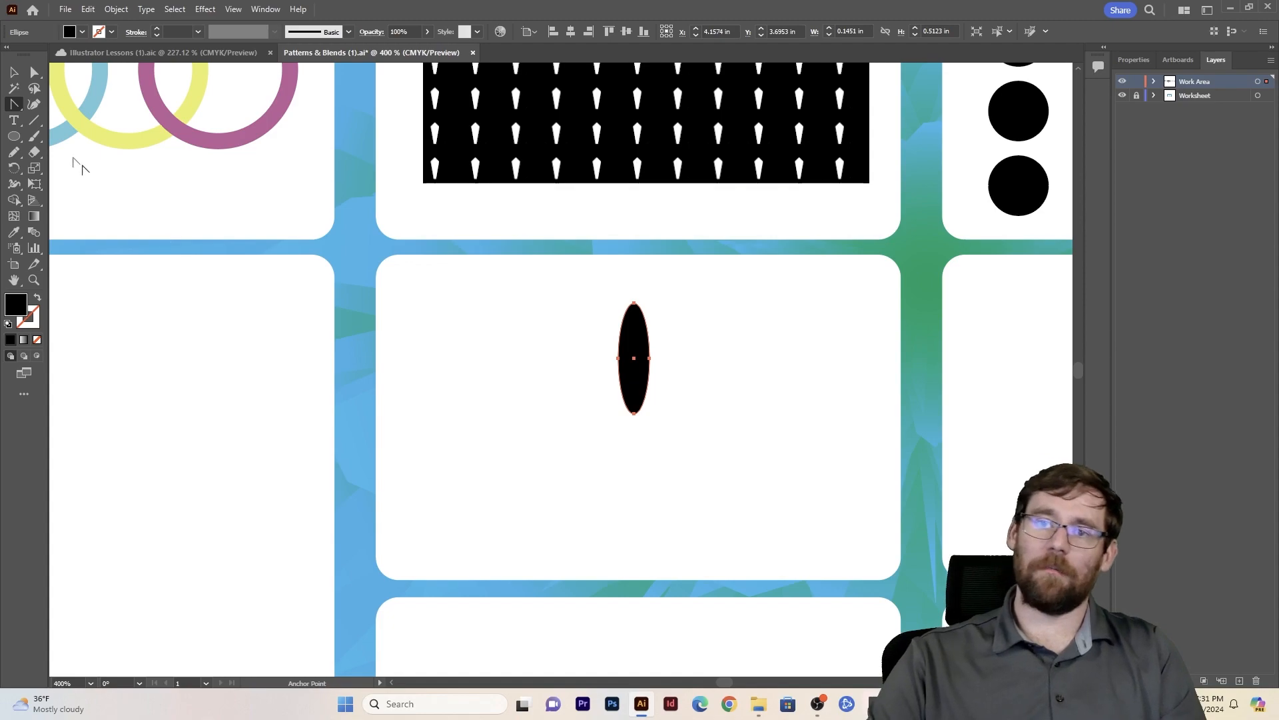
{"action": "left_click_drag", "start_coordinate": [14, 104], "coordinate": [56, 157]}
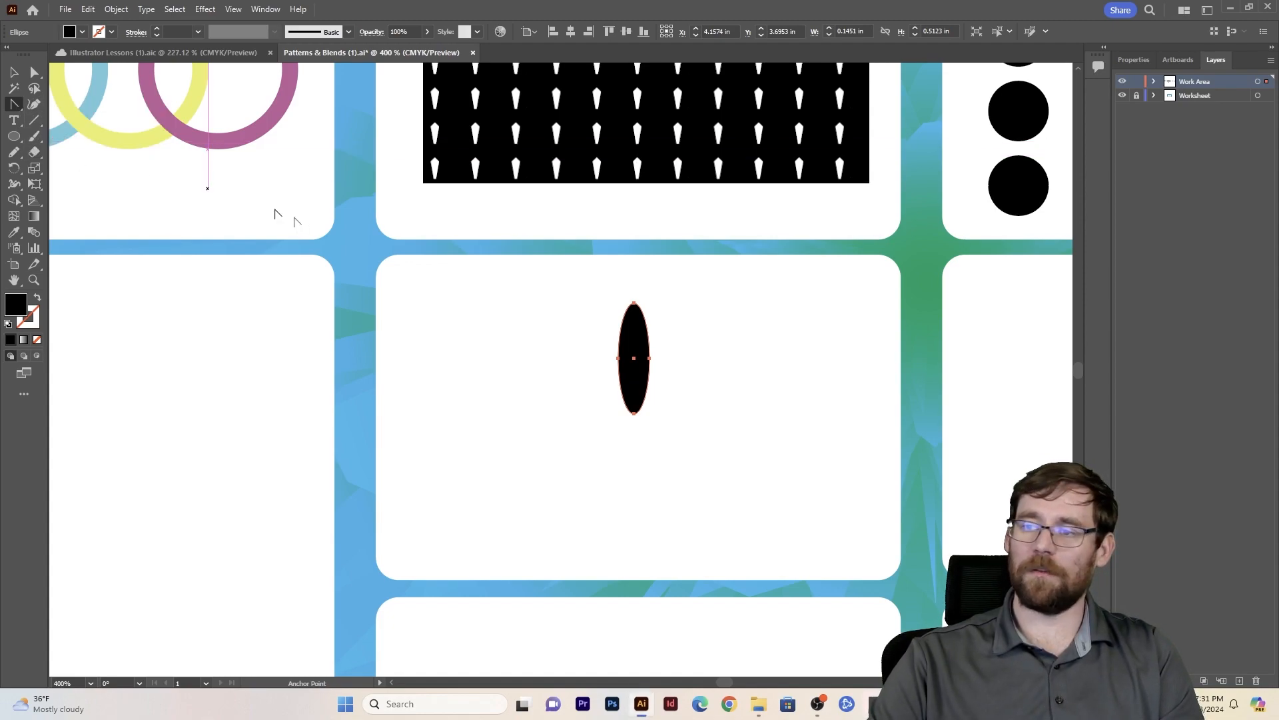
{"action": "left_click", "coordinate": [634, 303]}
{"action": "left_click", "coordinate": [634, 413]}
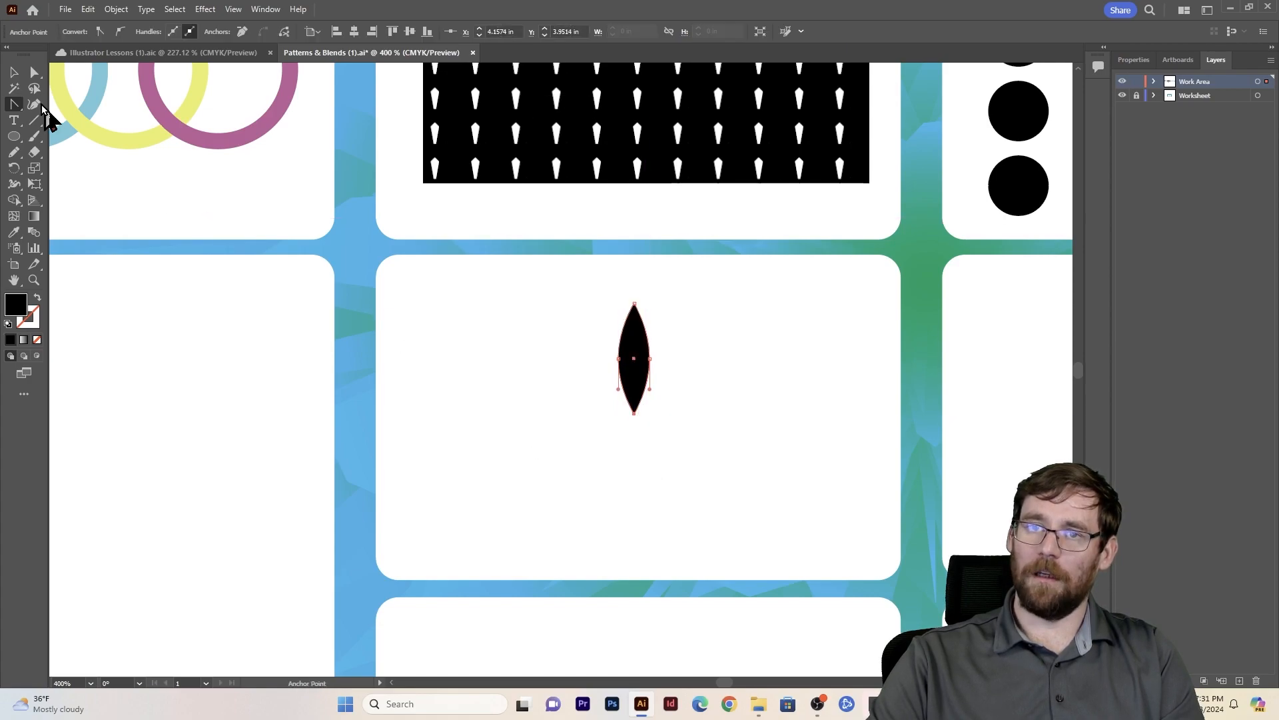
{"action": "left_click", "coordinate": [14, 71]}
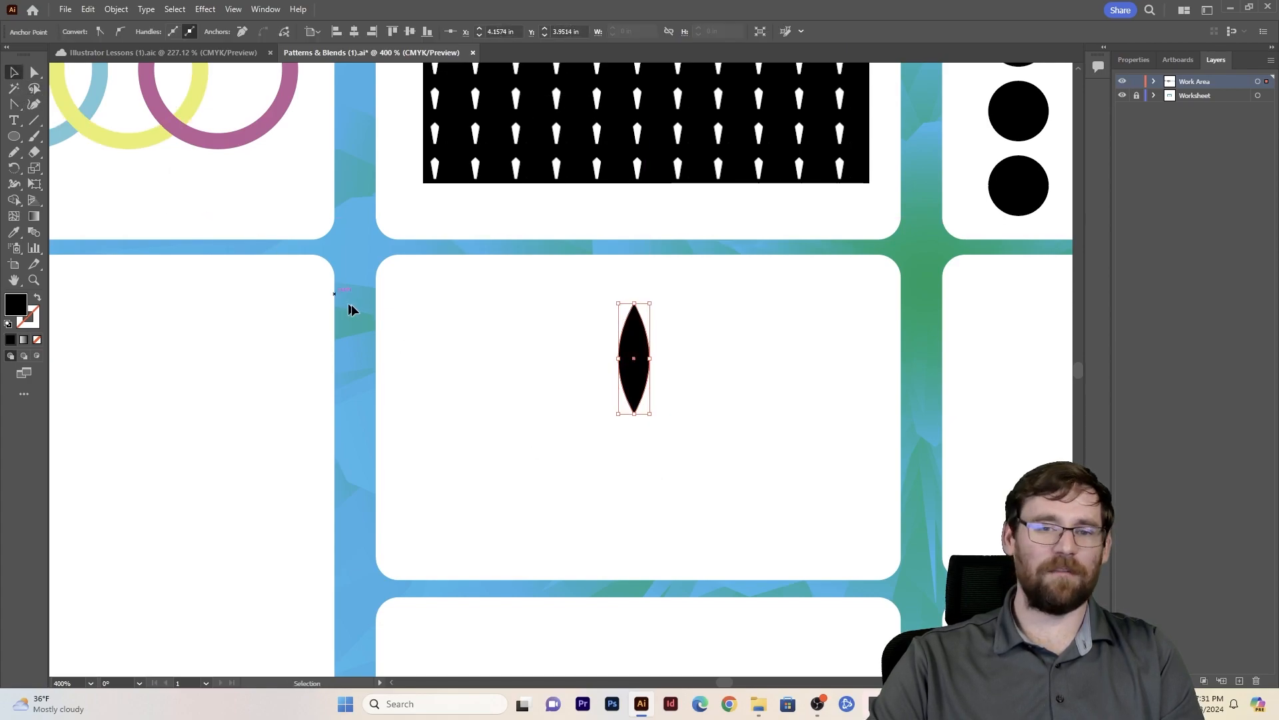
- Draw a black circle about 0.17 in wide centred on the petal's bottom tip
{"action": "left_click", "coordinate": [525, 363]}
{"action": "scroll", "coordinate": [563, 391], "scroll_direction": "up", "scroll_amount": 2}
{"action": "left_click_drag", "start_coordinate": [562, 391], "coordinate": [363, 326]}
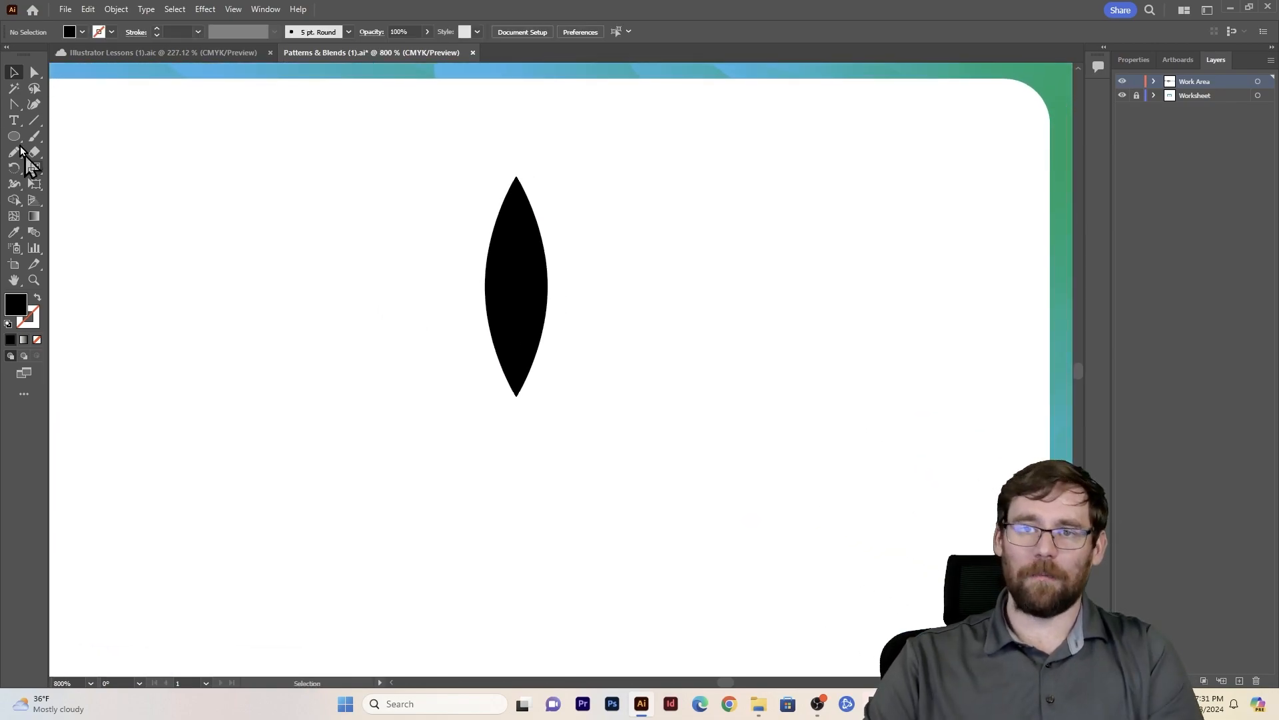
{"action": "left_click_drag", "start_coordinate": [20, 139], "coordinate": [59, 175]}
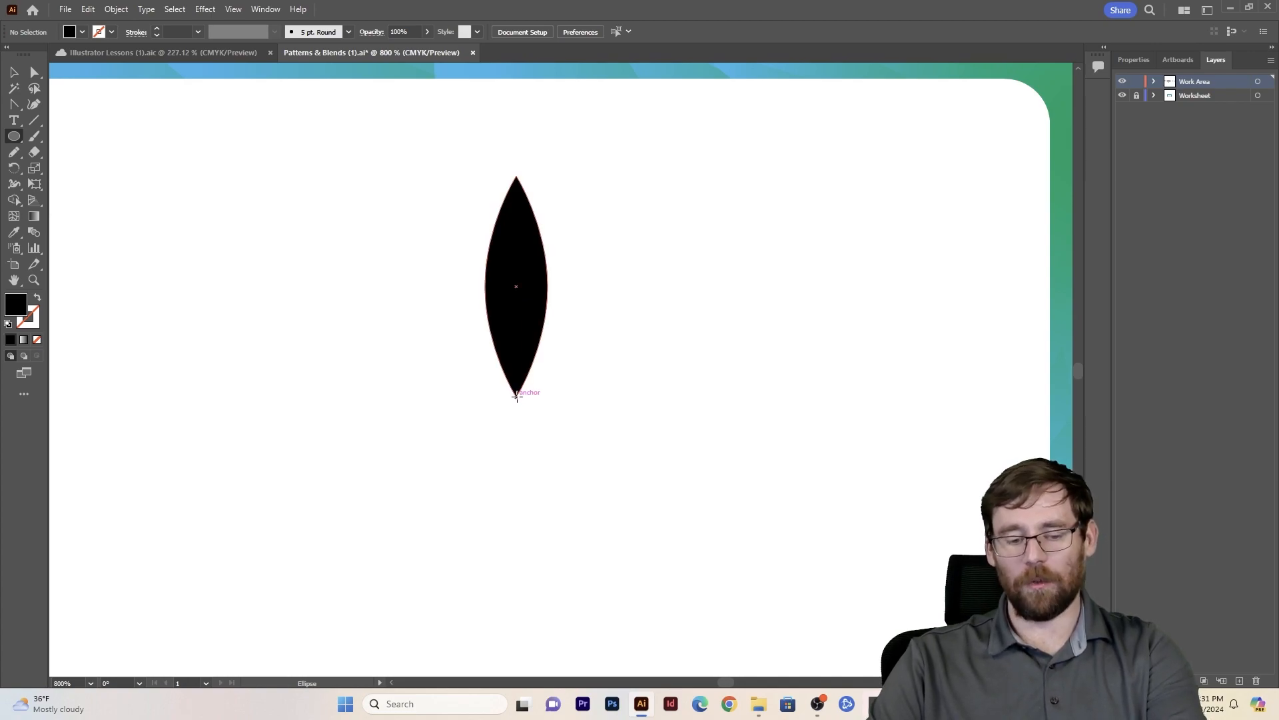
{"action": "left_click_drag", "start_coordinate": [518, 396], "coordinate": [553, 436]}
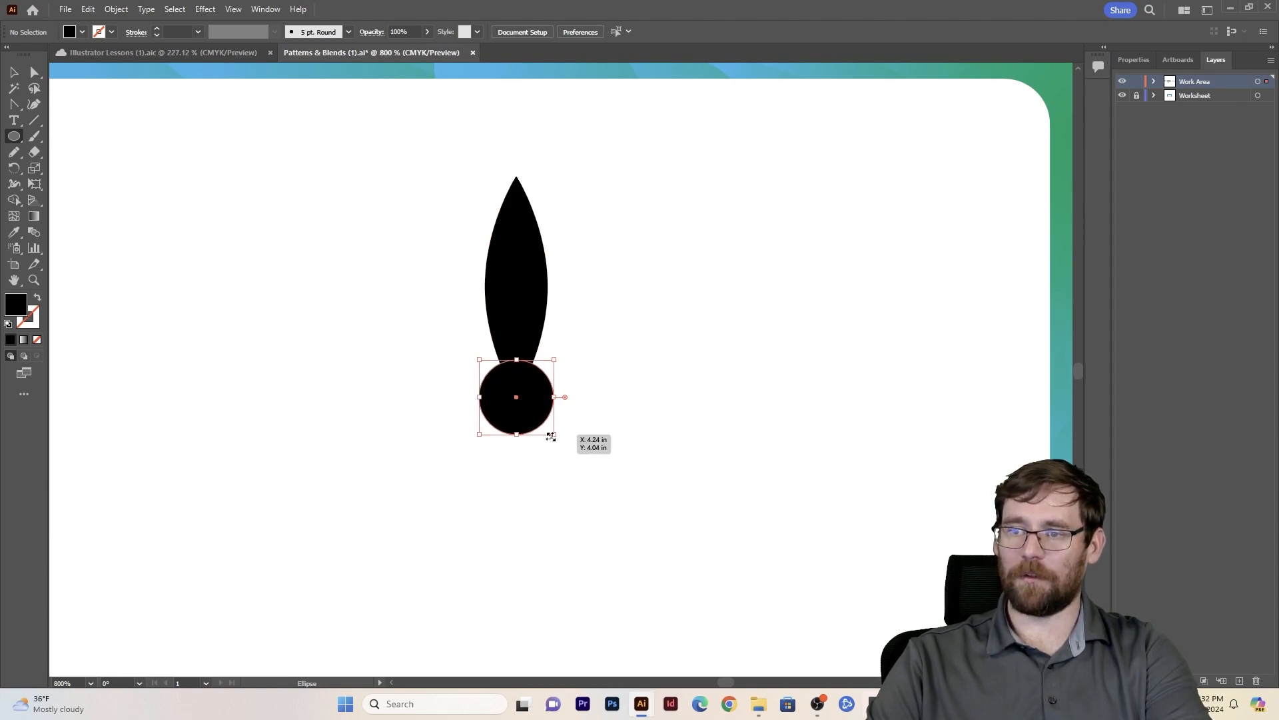
- Select the petal and circle together and separate their overlap into its own piece with Shape Builder
{"action": "key", "text": "v"}
{"action": "left_click_drag", "start_coordinate": [346, 227], "coordinate": [584, 408]}
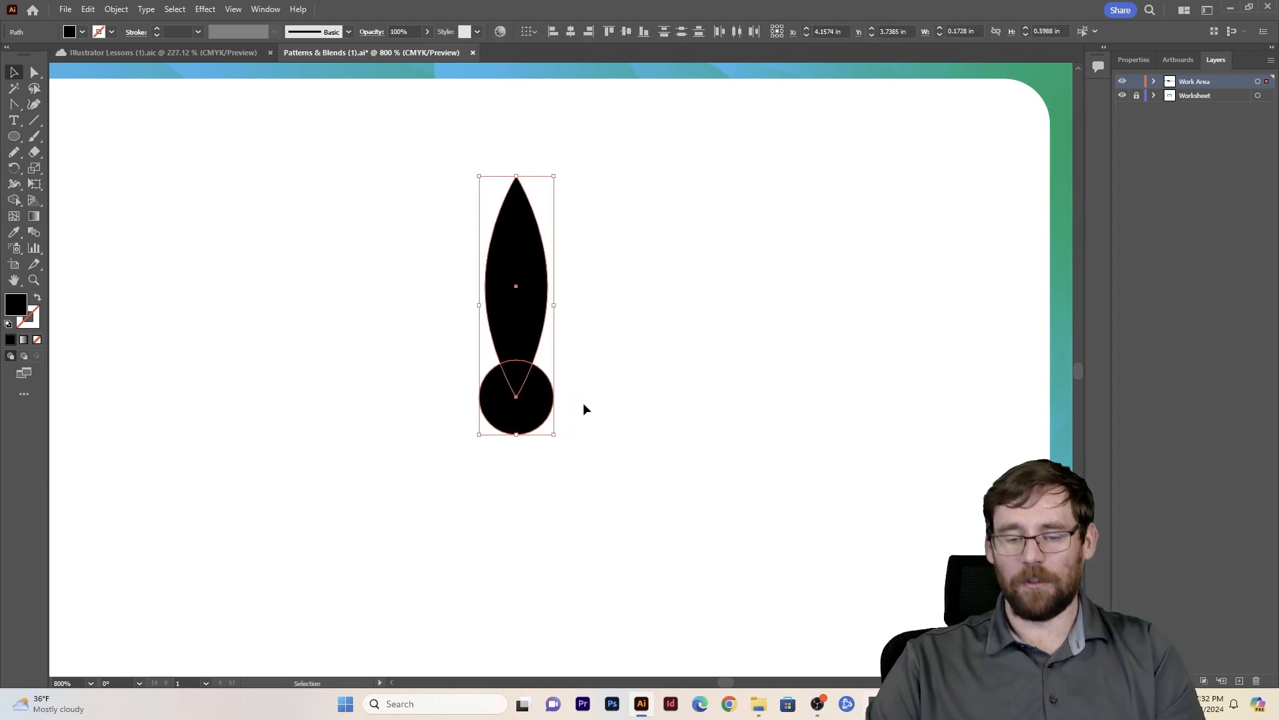
{"action": "key", "text": "shift+m"}
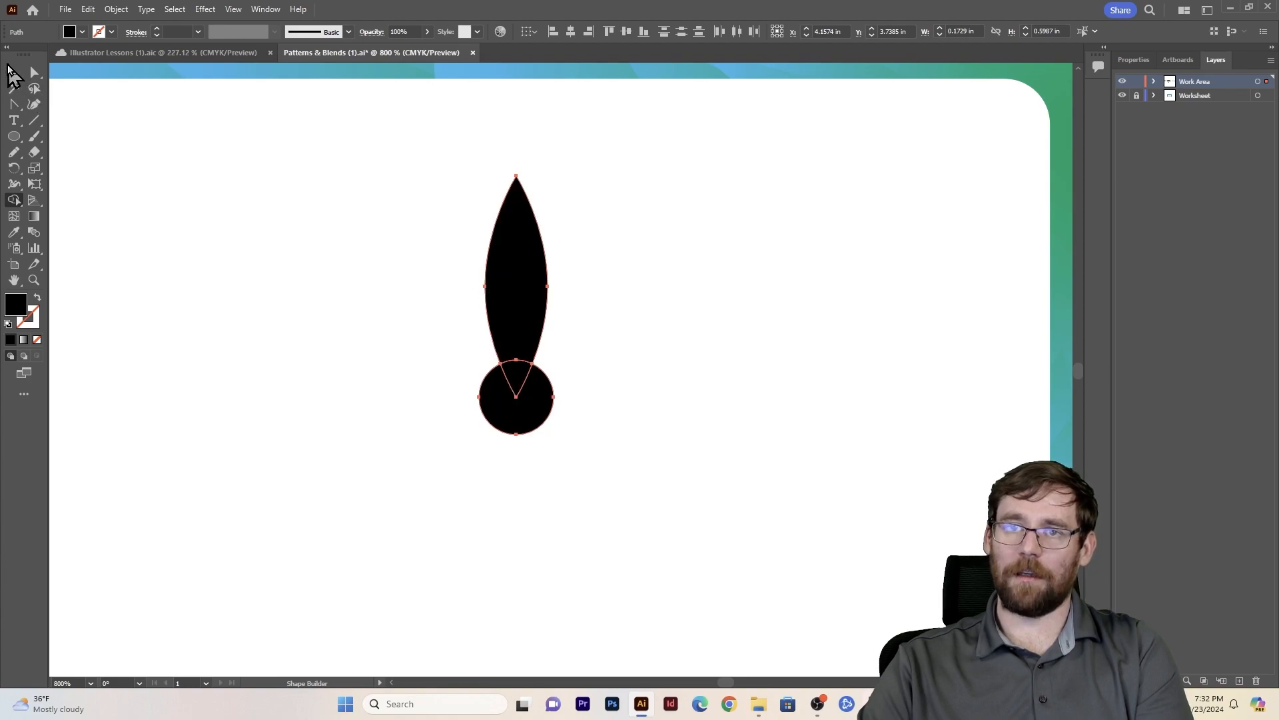
- Delete the circle and the overlap piece at the petal's base, and undo both deletions
{"action": "left_click", "coordinate": [13, 72]}
{"action": "left_click", "coordinate": [519, 451]}
{"action": "left_click", "coordinate": [527, 427]}
{"action": "key", "text": "Delete"}
{"action": "left_click", "coordinate": [517, 379]}
{"action": "key", "text": "Delete"}
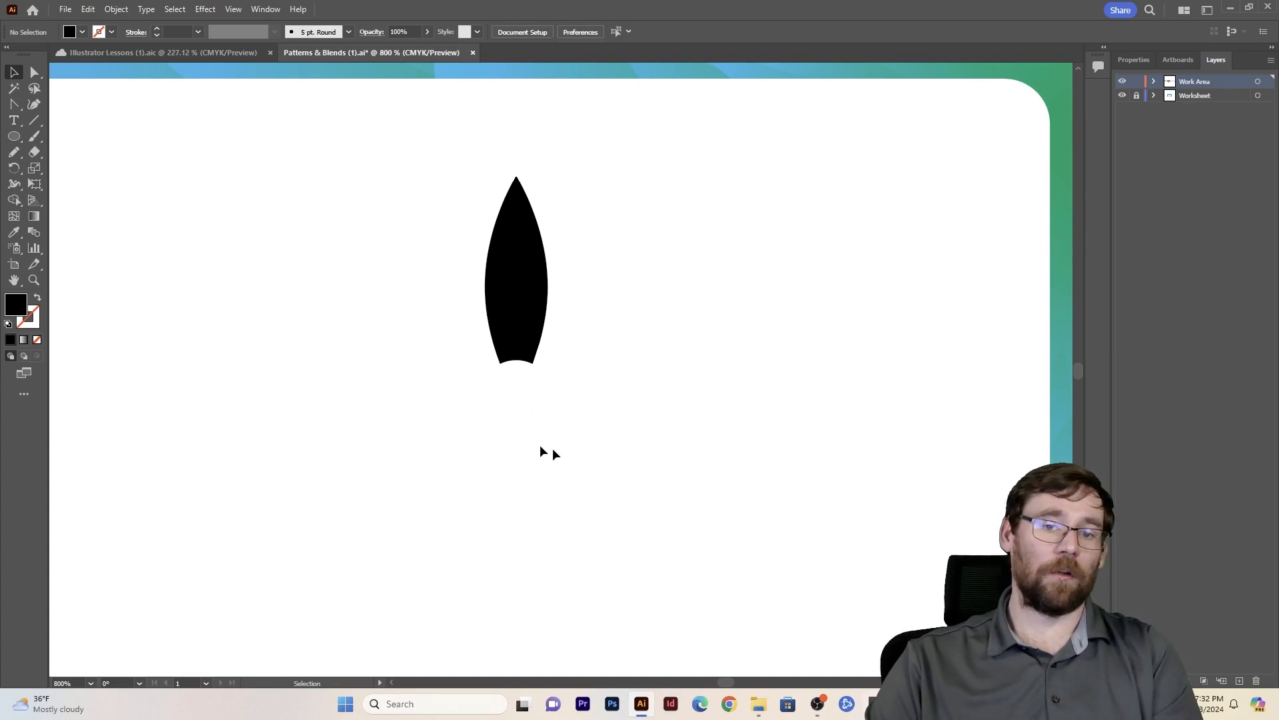
{"action": "key", "text": "ctrl+z"}
{"action": "key", "text": "ctrl+z"}
- Delete the circle and the overlapping tip piece so the petal has a notched base
{"action": "left_click", "coordinate": [669, 363]}
{"action": "left_click", "coordinate": [523, 426]}
{"action": "key", "text": "Delete"}
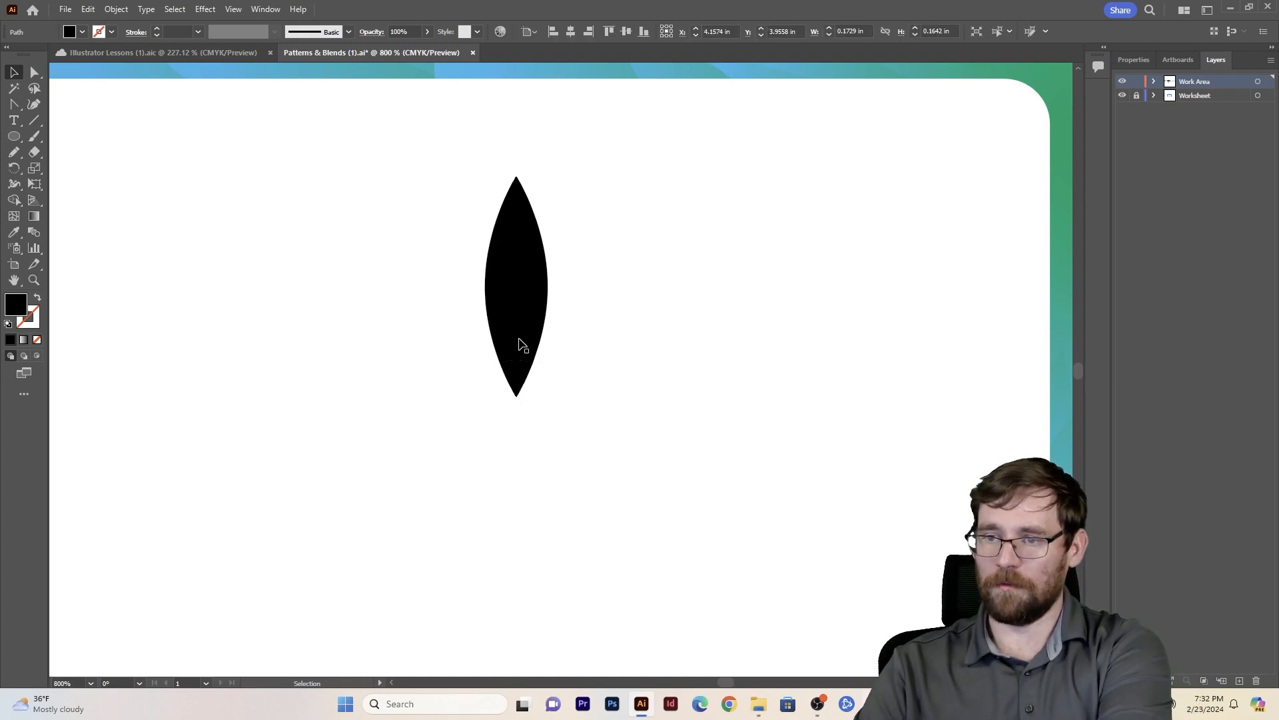
{"action": "left_click", "coordinate": [522, 382]}
{"action": "key", "text": "Delete"}
- Fill the notched petal with a light yellow
{"action": "left_click", "coordinate": [515, 334]}
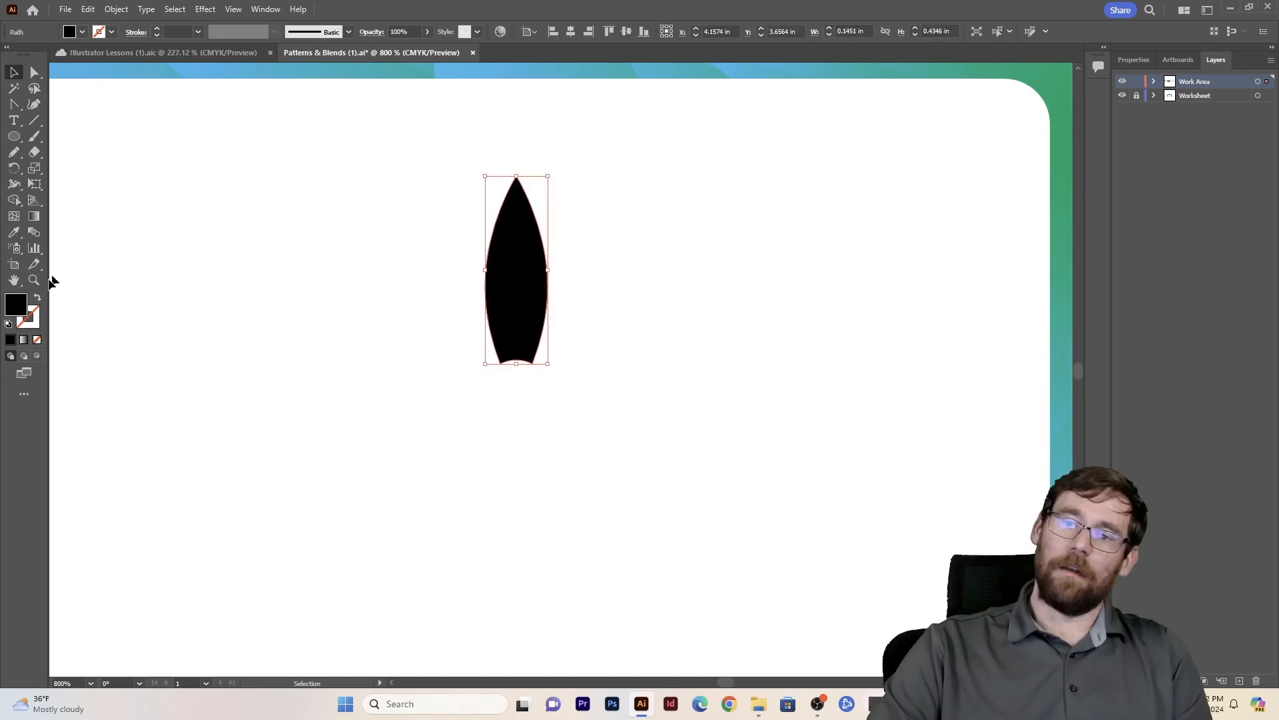
{"action": "double_click", "coordinate": [16, 305]}
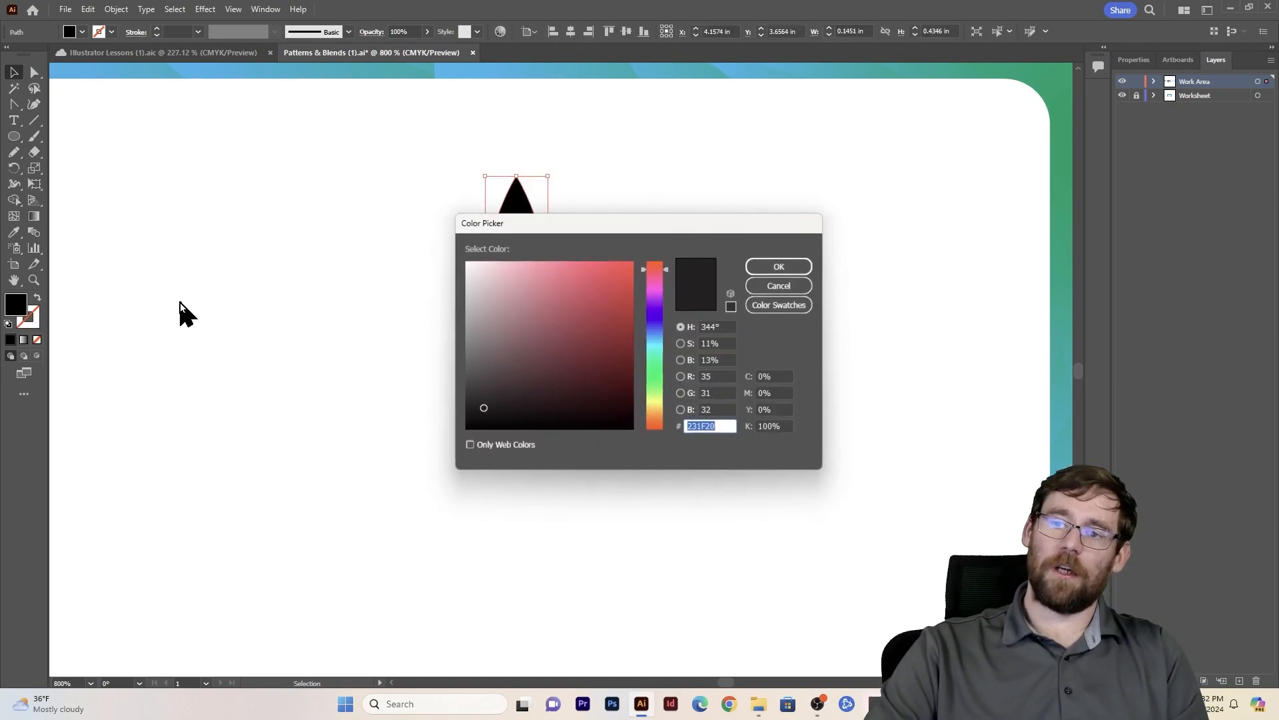
{"action": "left_click", "coordinate": [651, 401]}
{"action": "left_click_drag", "start_coordinate": [623, 368], "coordinate": [647, 246]}
{"action": "left_click", "coordinate": [793, 262]}
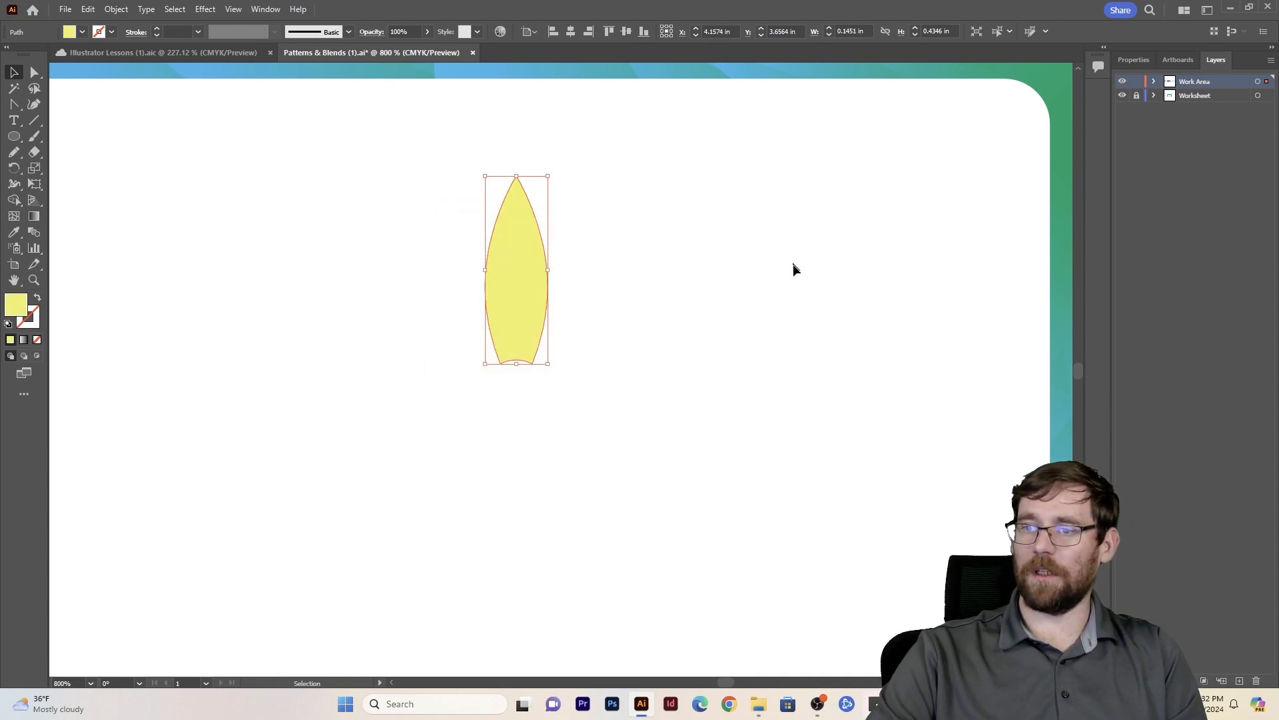
- Turn the yellow petal into a radial repeat
{"action": "left_click", "coordinate": [116, 8]}
{"action": "mouse_move", "coordinate": [172, 410]}
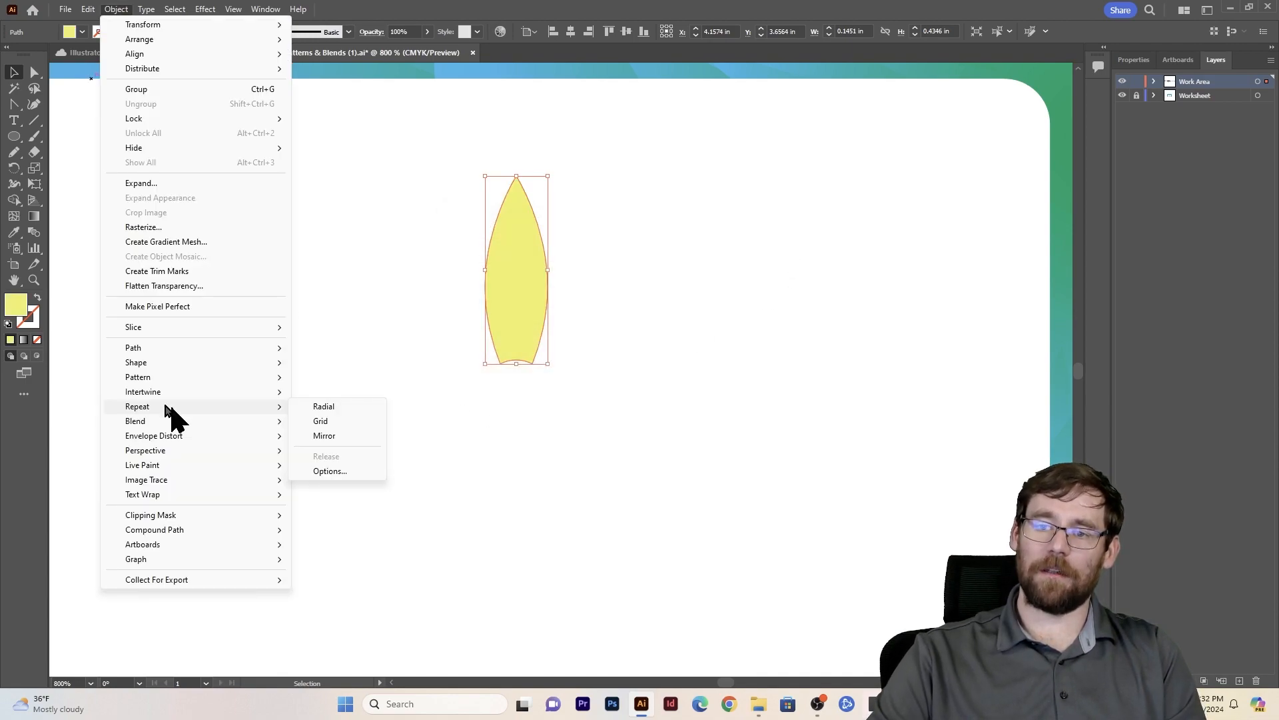
{"action": "left_click", "coordinate": [335, 407]}
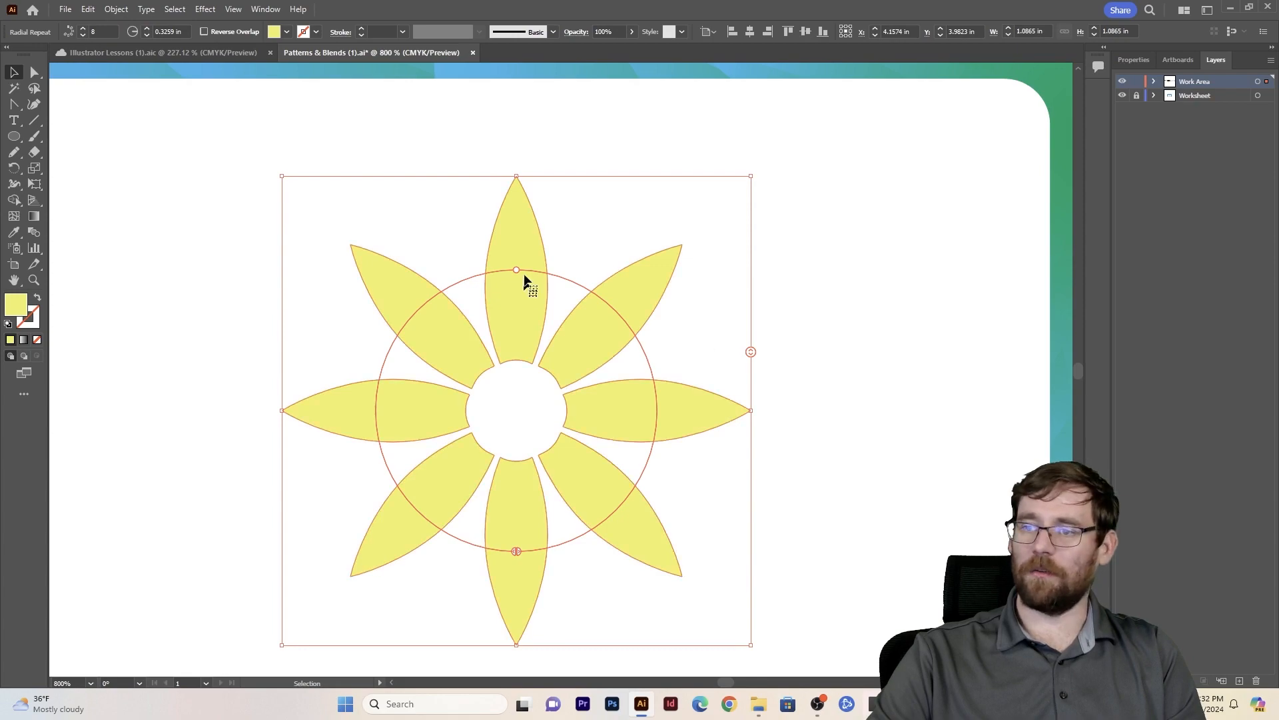
- Increase the radial repeat to 33 petals, widen its radius to about 0.346 in and rotate it slightly
{"action": "left_click_drag", "start_coordinate": [750, 351], "coordinate": [762, 295]}
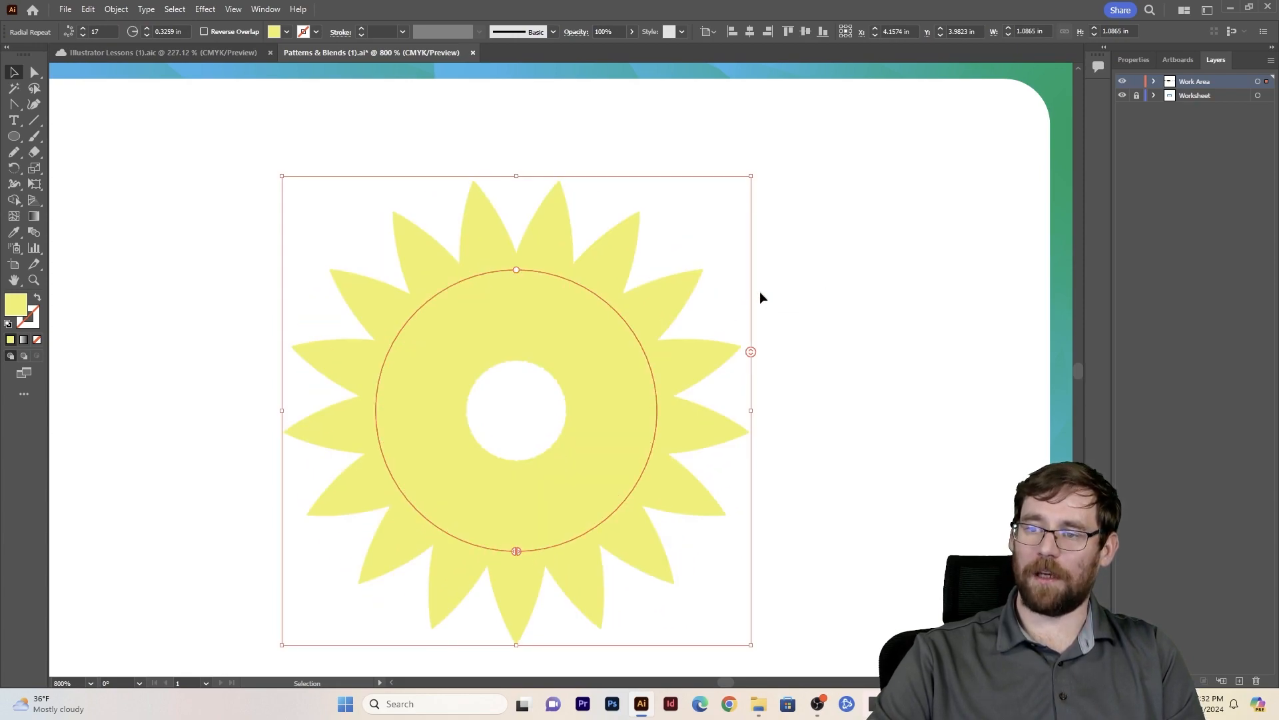
{"action": "left_click_drag", "start_coordinate": [755, 352], "coordinate": [761, 239]}
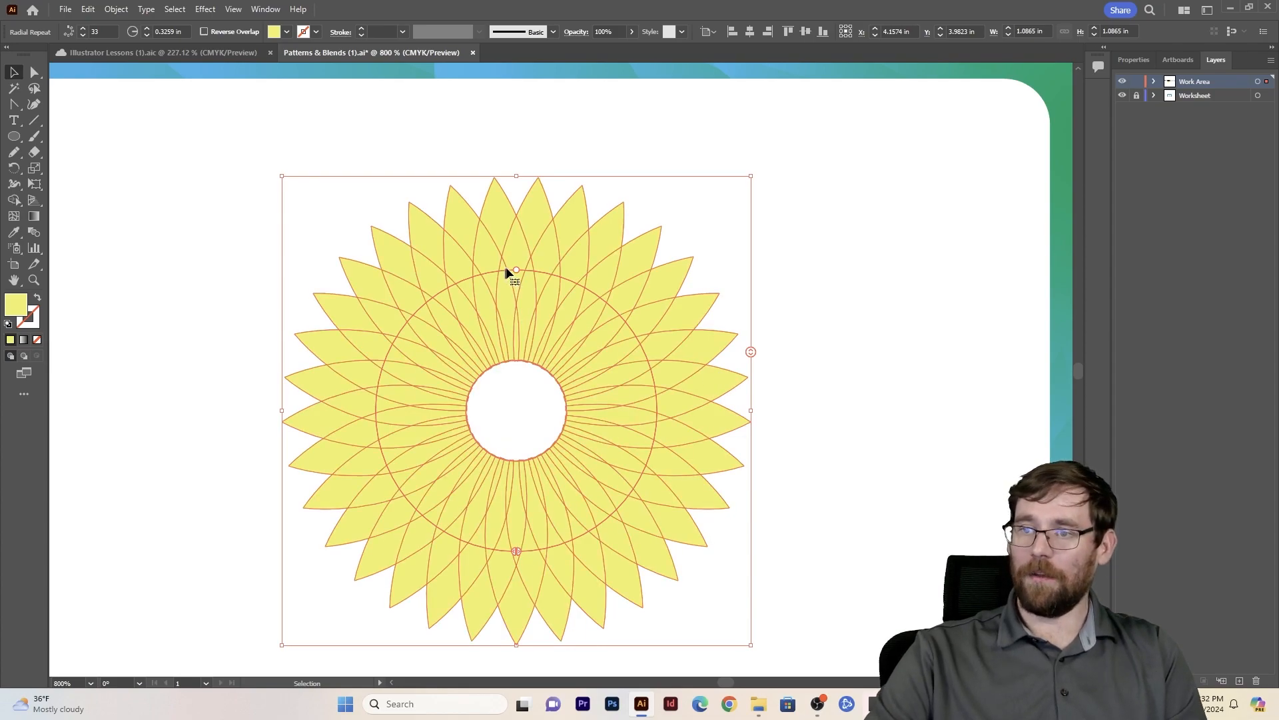
{"action": "left_click_drag", "start_coordinate": [521, 269], "coordinate": [570, 270]}
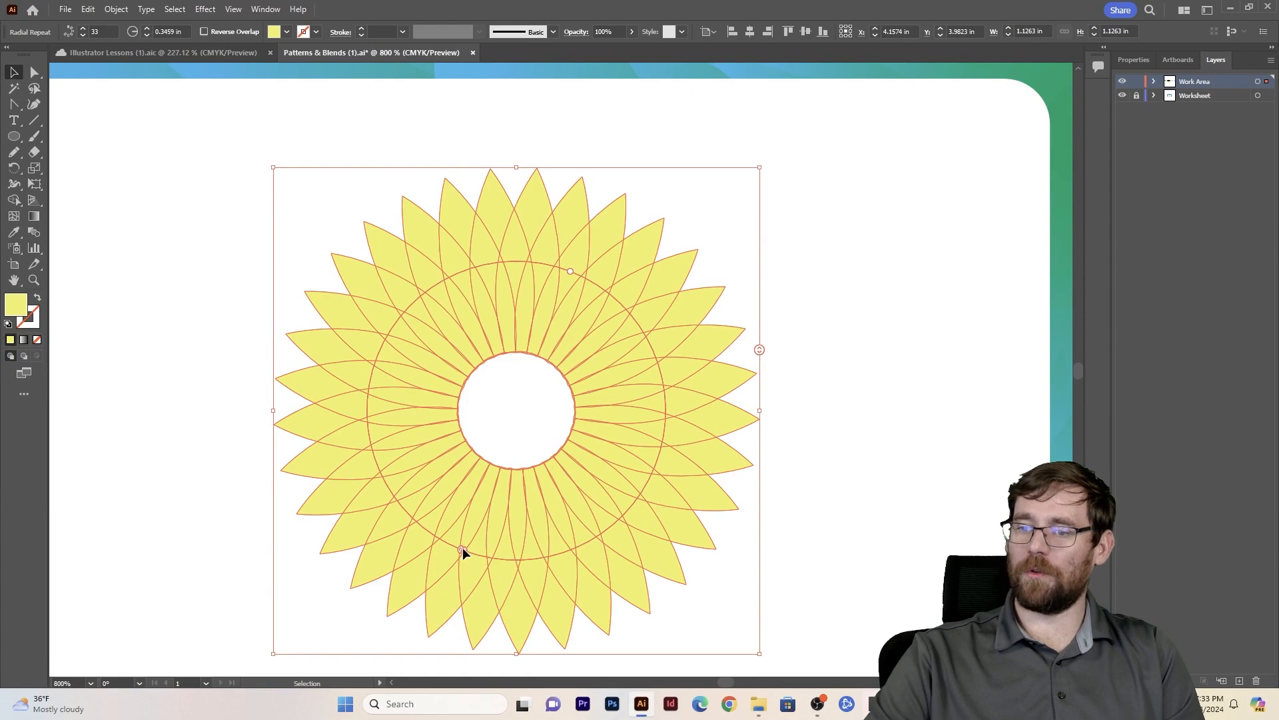
{"action": "mouse_move", "coordinate": [465, 547]}
{"action": "left_mouse_down"}
{"action": "mouse_move", "coordinate": [565, 558]}
{"action": "mouse_move", "coordinate": [719, 411]}
{"action": "mouse_move", "coordinate": [708, 285]}
{"action": "mouse_move", "coordinate": [606, 556]}
{"action": "mouse_move", "coordinate": [714, 450]}
{"action": "mouse_move", "coordinate": [731, 363]}
{"action": "mouse_move", "coordinate": [461, 556]}
{"action": "left_mouse_up"}
- Draw a circle from the flower's centre that fills its open middle, and fill it with black
{"action": "left_click", "coordinate": [14, 124]}
{"action": "left_click", "coordinate": [14, 136]}
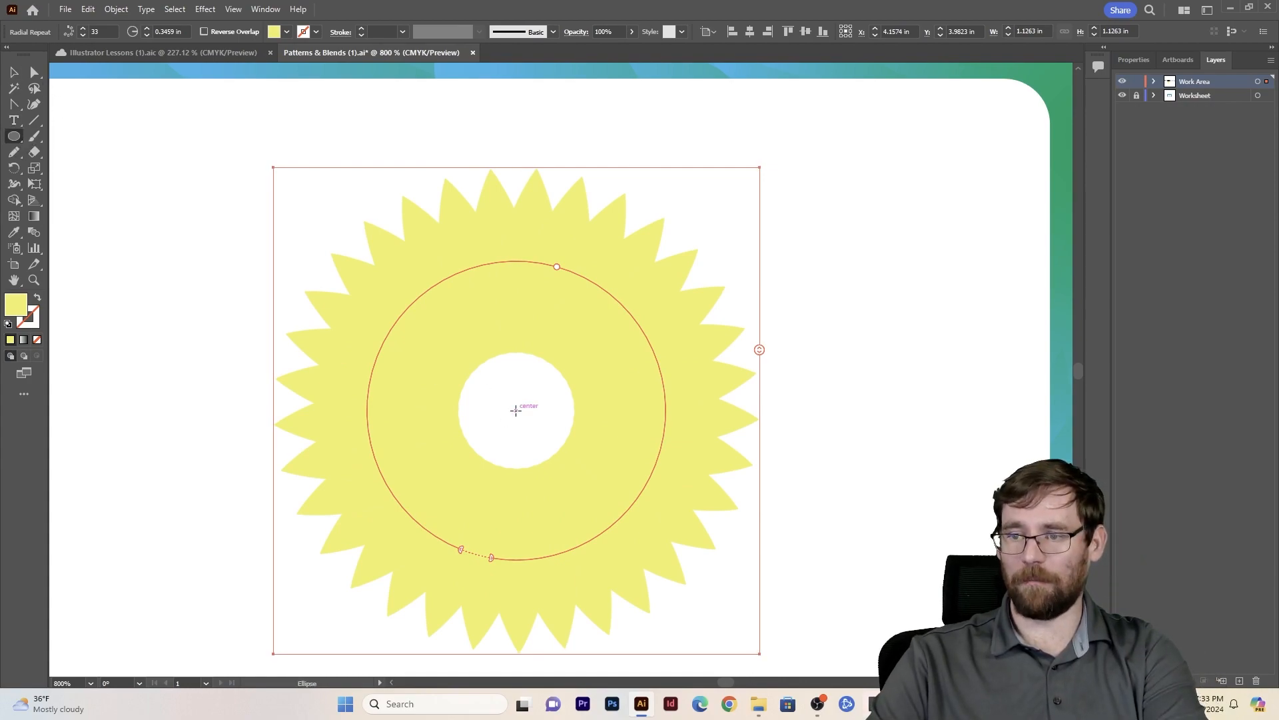
{"action": "left_click_drag", "start_coordinate": [515, 410], "coordinate": [573, 459]}
{"action": "left_click", "coordinate": [71, 35]}
{"action": "left_click", "coordinate": [36, 55]}
{"action": "left_click", "coordinate": [34, 72]}
{"action": "left_click", "coordinate": [218, 161]}
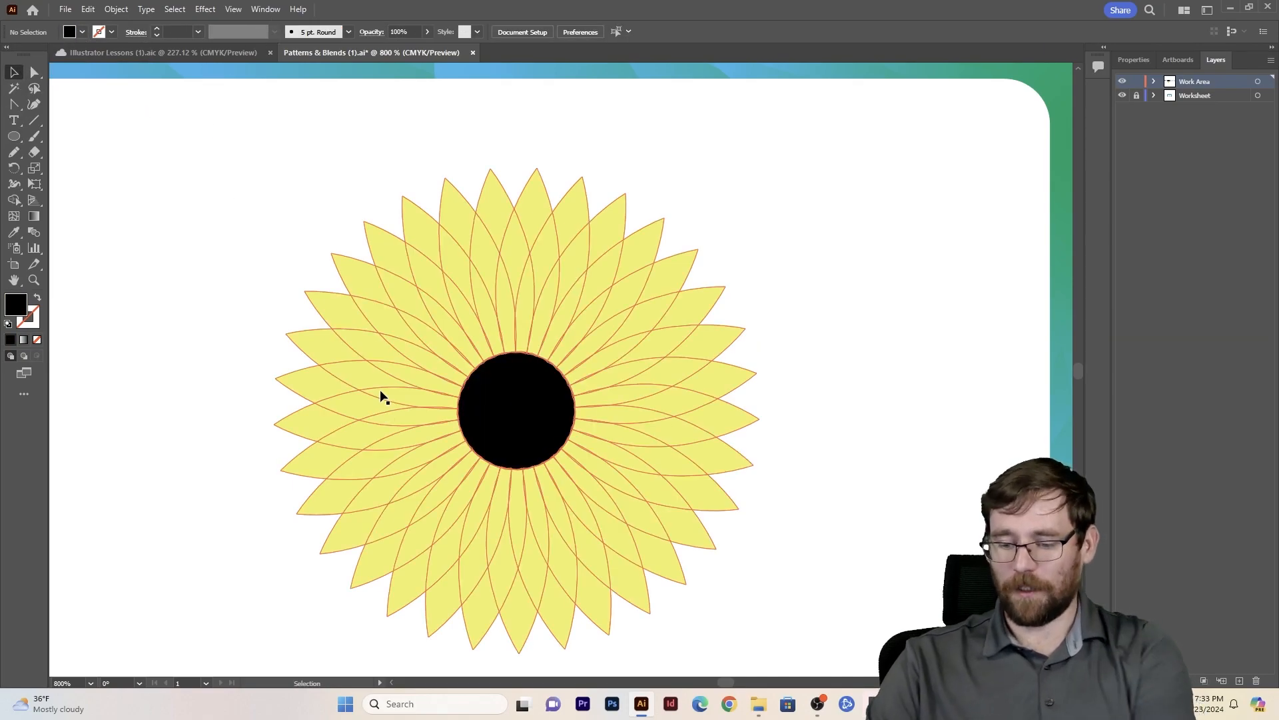
- Scale the petals and black centre together down to about 0.39 in and place the flower in the card's upper-left corner
{"action": "key", "text": "ctrl+minus"}
{"action": "key", "text": "v"}
{"action": "left_click_drag", "start_coordinate": [350, 252], "coordinate": [499, 352]}
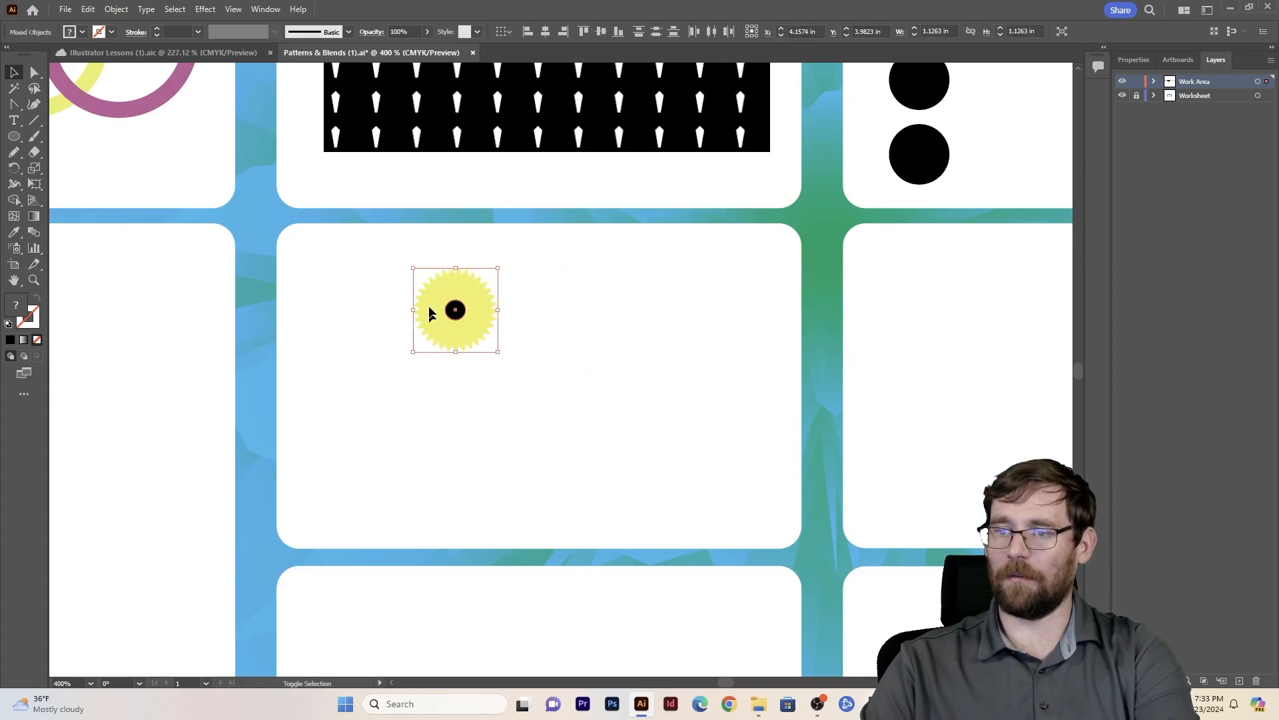
{"action": "left_click_drag", "start_coordinate": [450, 311], "coordinate": [336, 284]}
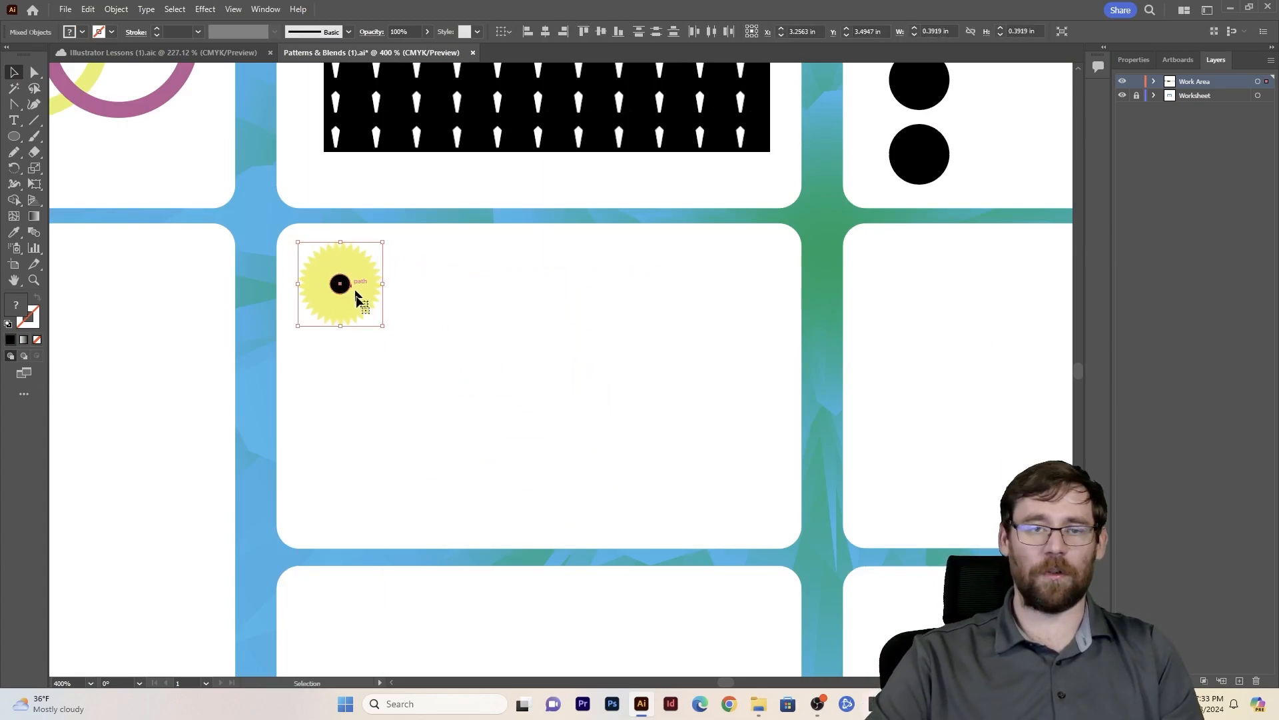
- Turn the flower into a grid repeat and scale the grid to about 1.75 by 0.81 in
{"action": "left_click", "coordinate": [116, 8]}
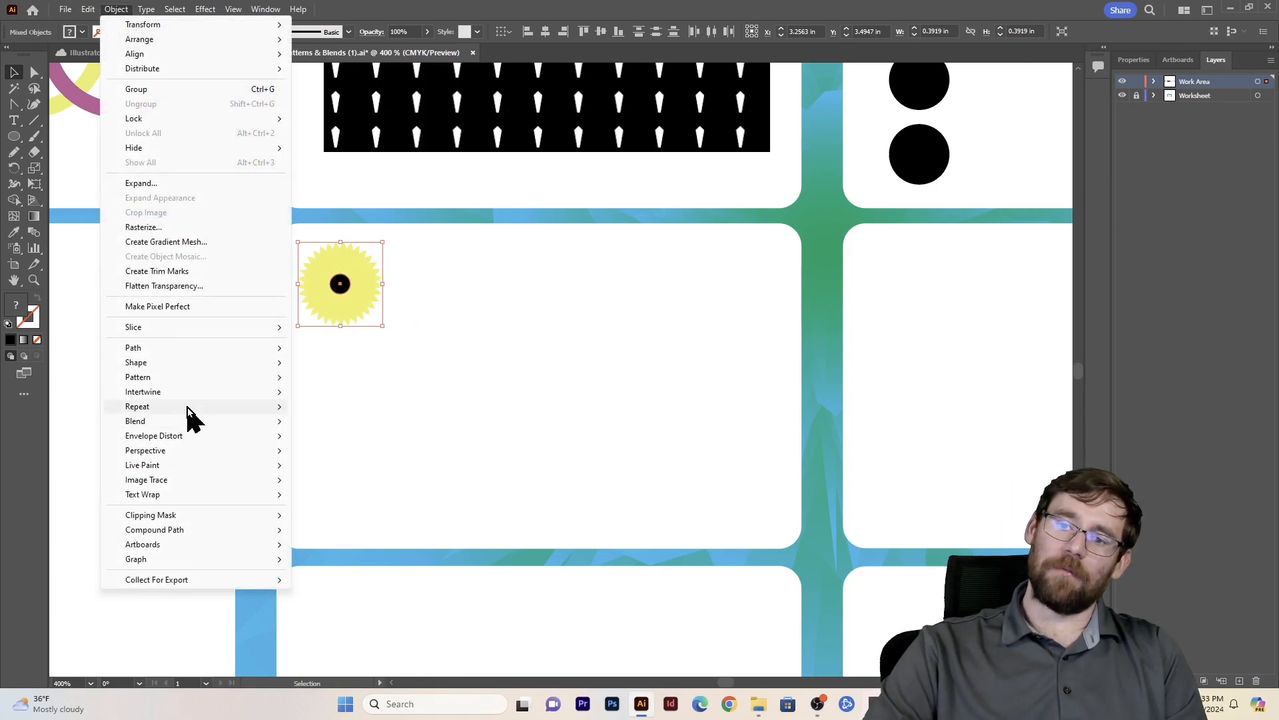
{"action": "mouse_move", "coordinate": [275, 407]}
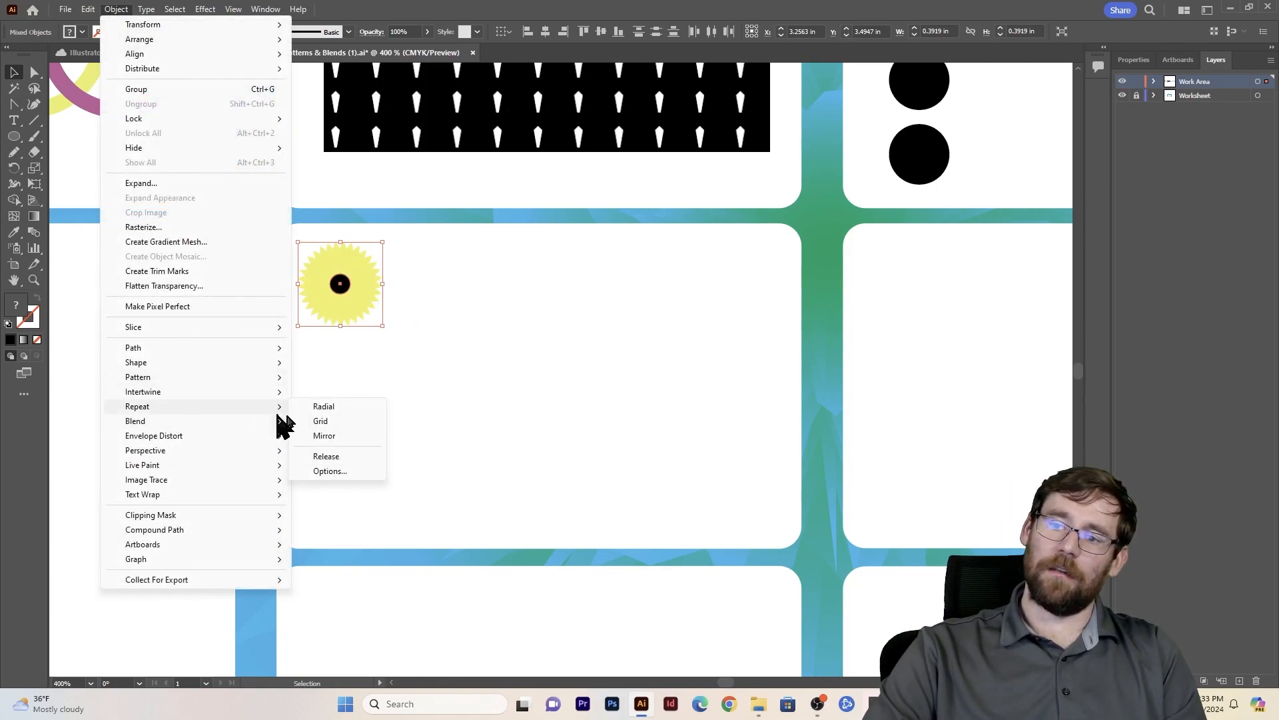
{"action": "left_click", "coordinate": [334, 422]}
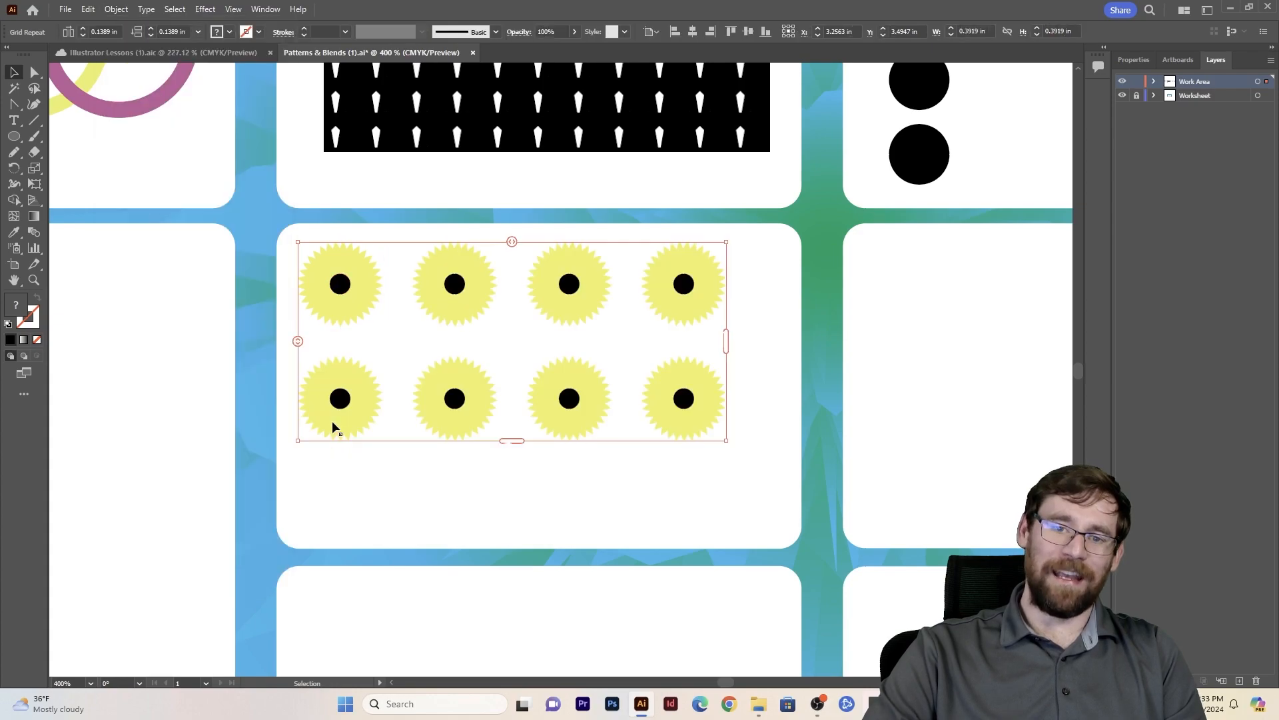
{"action": "left_click_drag", "start_coordinate": [727, 441], "coordinate": [676, 419]}
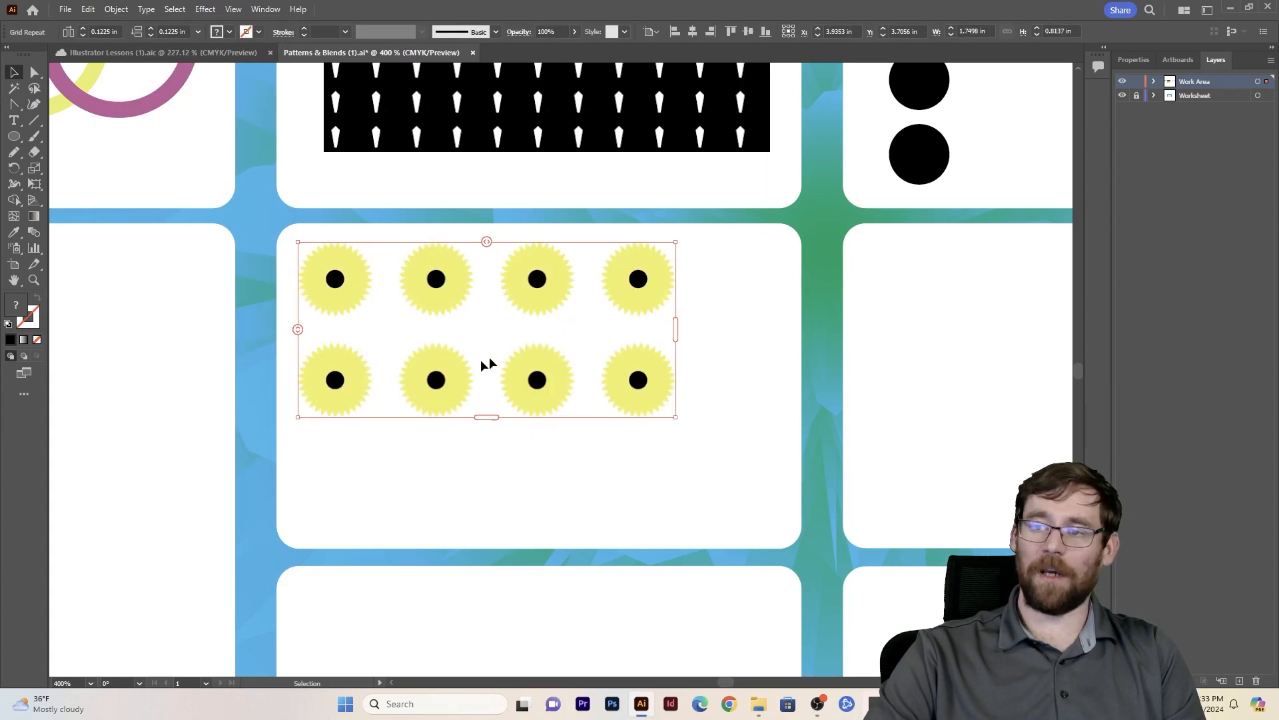
- Inside the grid repeat, duplicate the flower up and to the right, shrink the copy to about 0.08 in, and exit isolation mode
{"action": "double_click", "coordinate": [435, 385]}
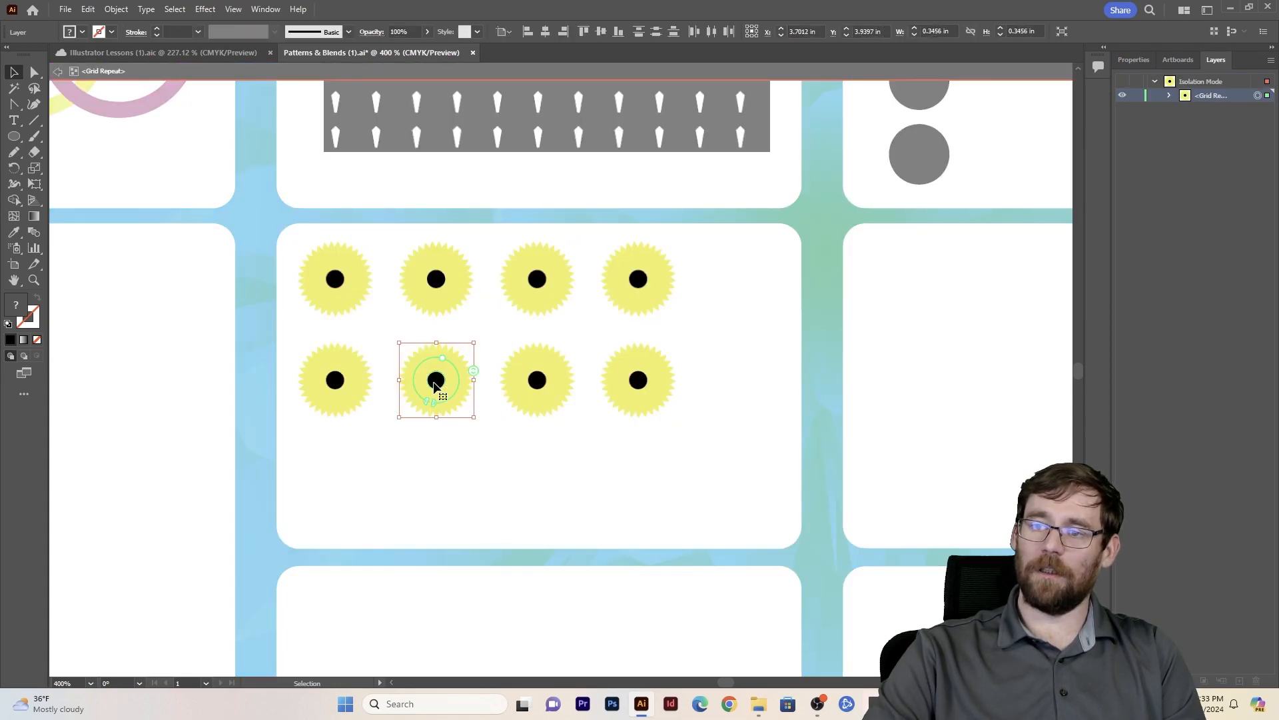
{"action": "left_click_drag", "start_coordinate": [434, 385], "coordinate": [549, 330]}
{"action": "left_click_drag", "start_coordinate": [578, 278], "coordinate": [529, 310]}
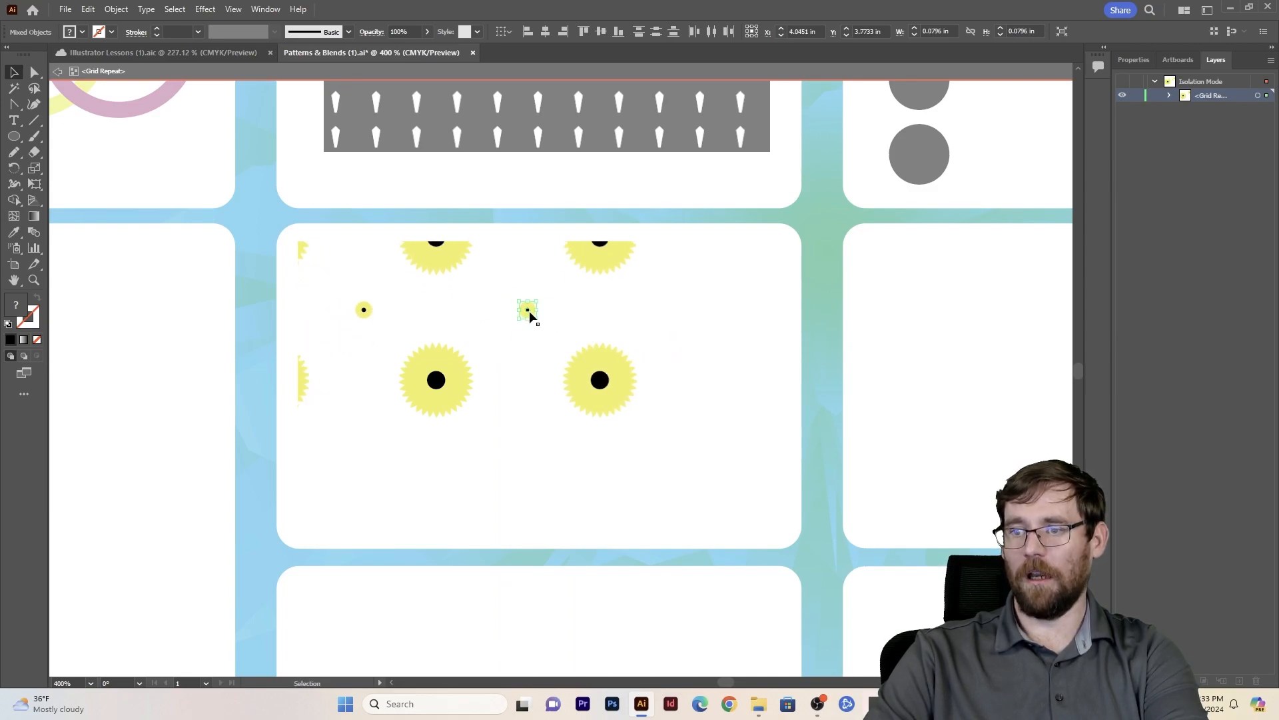
{"action": "left_click", "coordinate": [620, 480]}
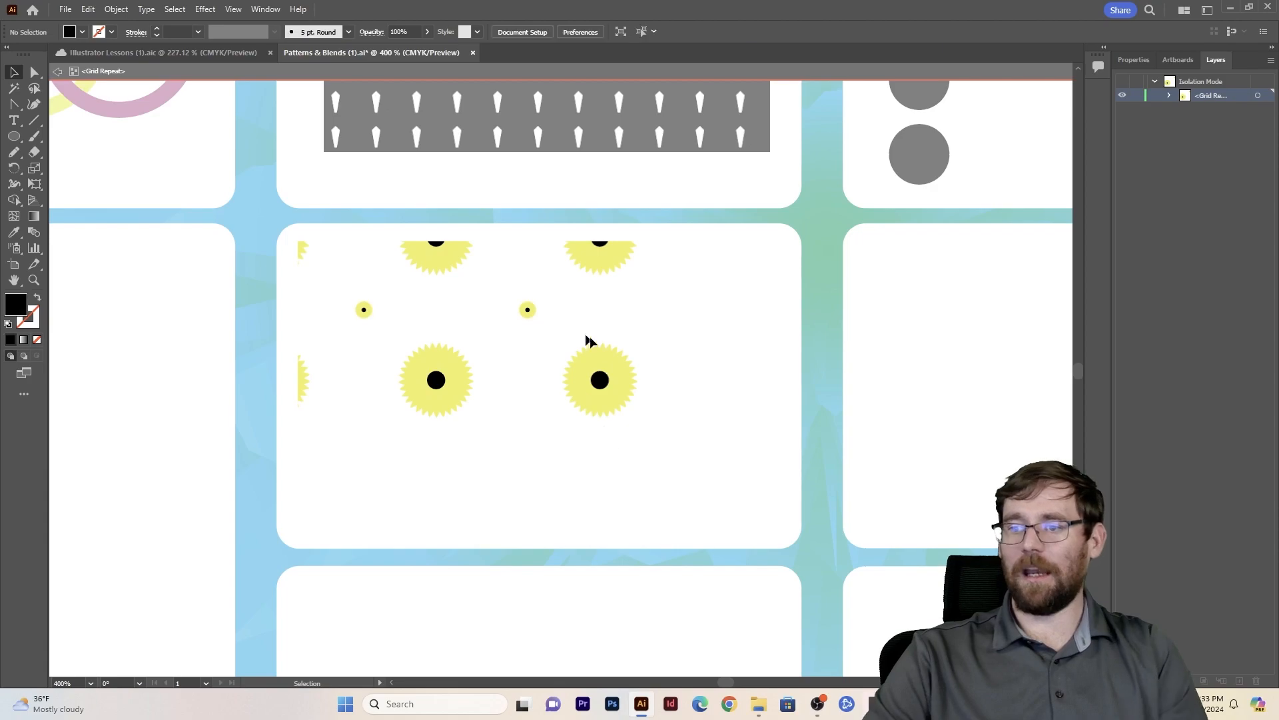
{"action": "left_click", "coordinate": [434, 378]}
{"action": "key", "text": "Escape"}
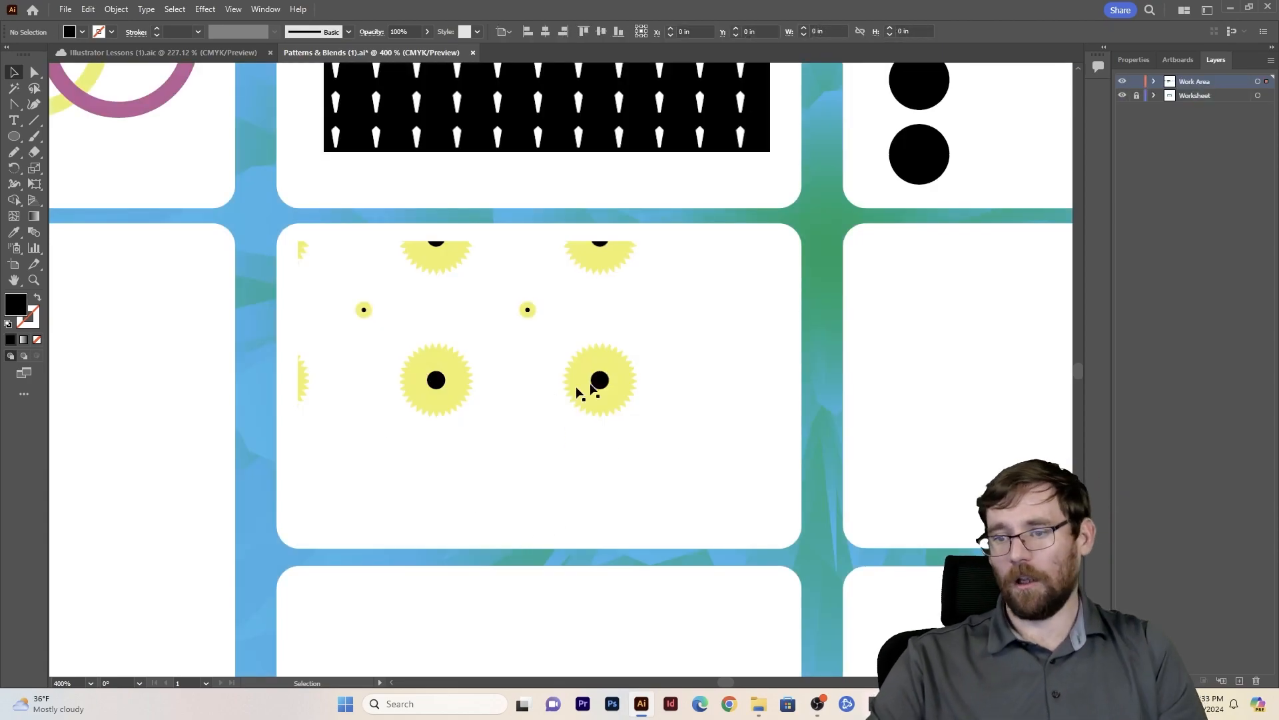
- Tighten the flower grid's horizontal spacing to about -0.216 in and pull its rows closer until the small centres overlap the large flowers
{"action": "left_click", "coordinate": [609, 400]}
{"action": "left_click_drag", "start_coordinate": [487, 241], "coordinate": [413, 259]}
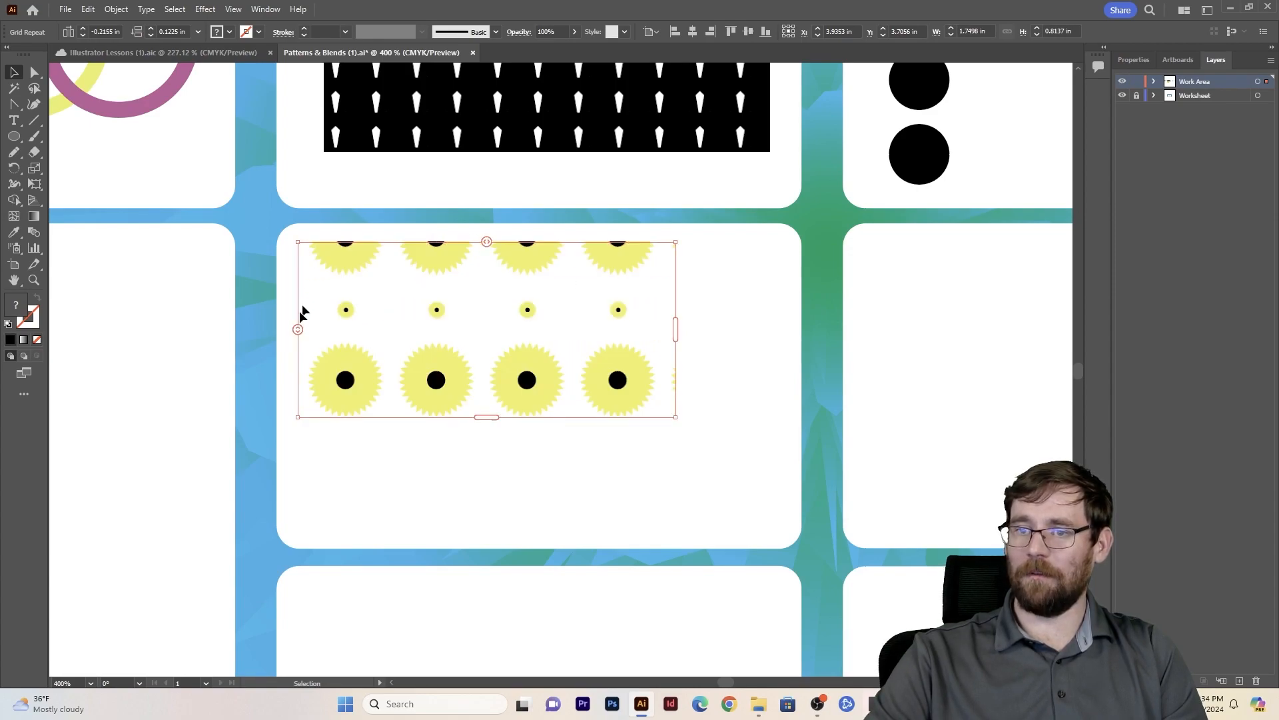
{"action": "left_click_drag", "start_coordinate": [300, 330], "coordinate": [326, 276]}
{"action": "left_click", "coordinate": [471, 526]}
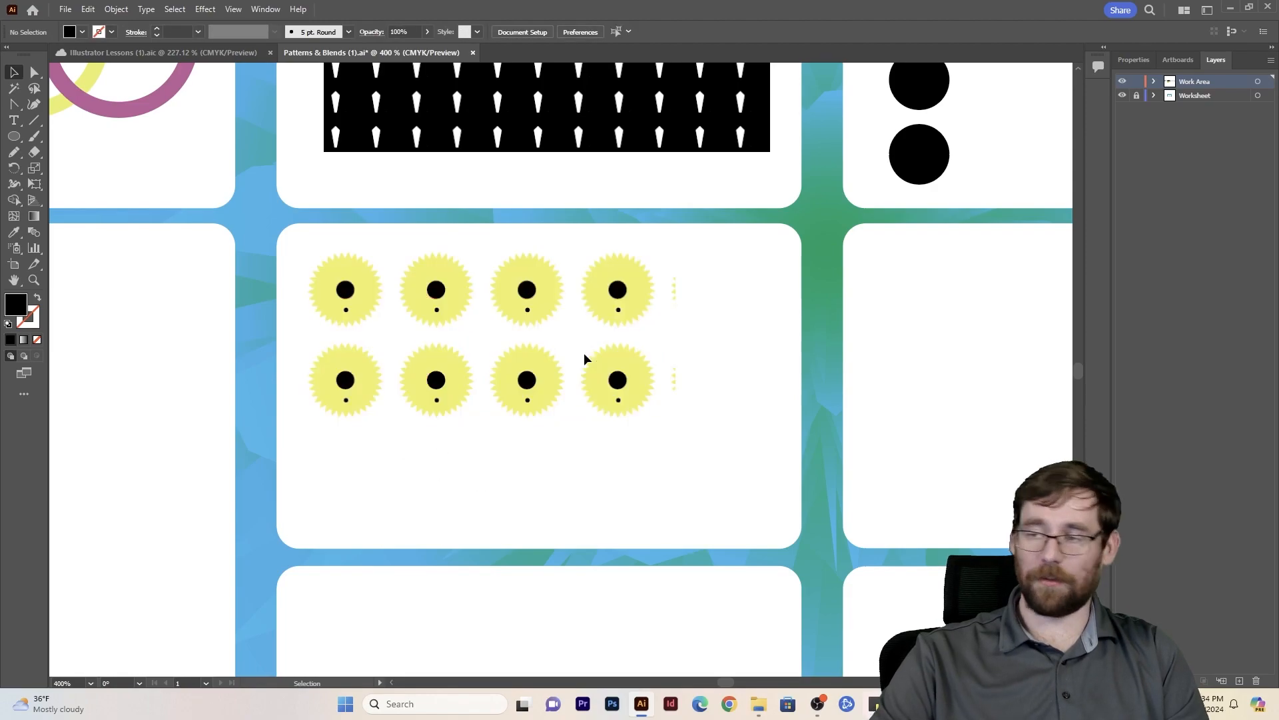
- Scale the flower grid repeat to about 2.23 by 1.04 in and widen its row spacing to about 0.026 in
{"action": "left_click", "coordinate": [644, 395]}
{"action": "left_click_drag", "start_coordinate": [676, 418], "coordinate": [779, 465]}
{"action": "left_click_drag", "start_coordinate": [298, 355], "coordinate": [294, 391]}
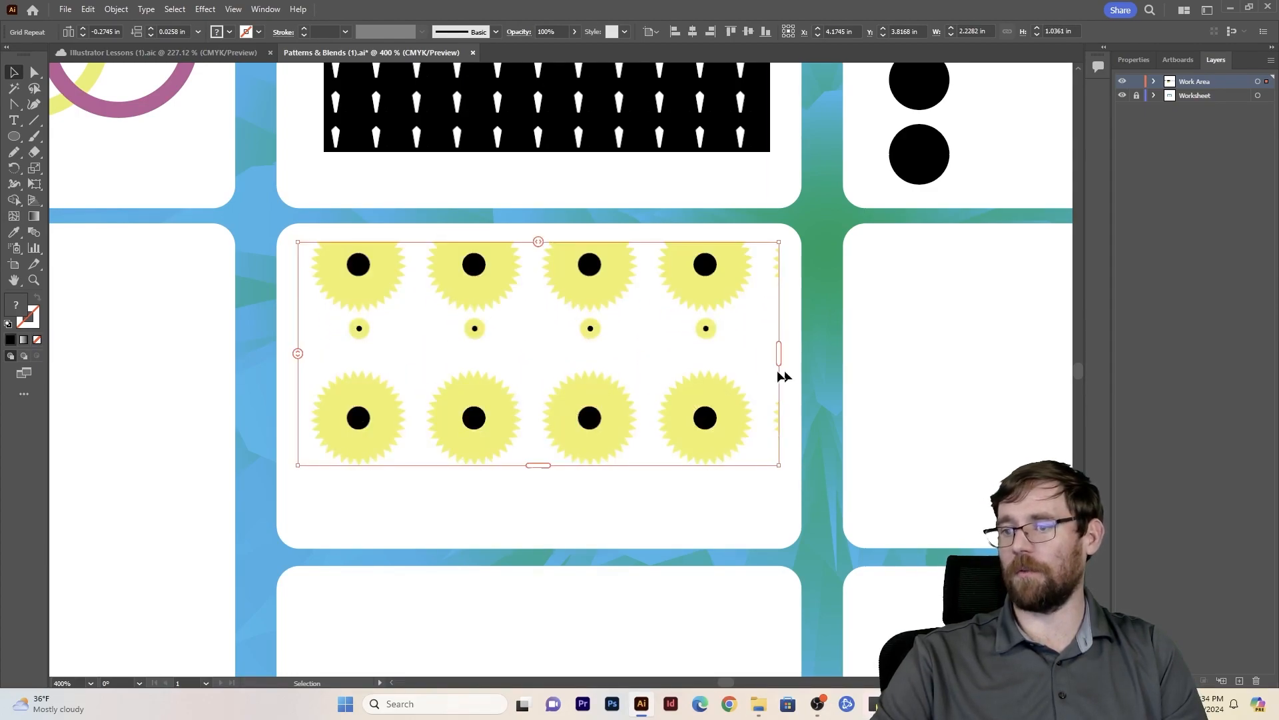
- Select the upper black circle and the red circle in the Blends card and set their blend spacing to Smooth Color, aligned to page
{"action": "key", "text": "ctrl+minus"}
{"action": "left_click_drag", "start_coordinate": [594, 574], "coordinate": [543, 336]}
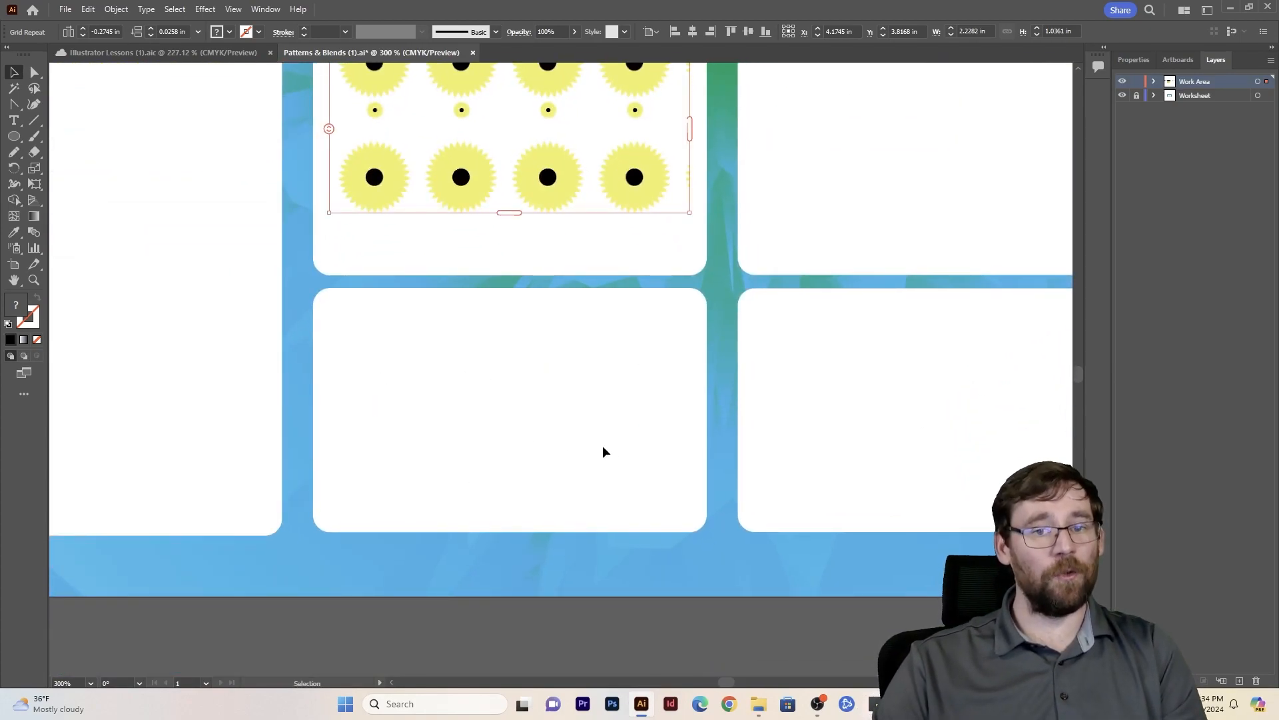
{"action": "key", "text": "space"}
{"action": "left_click_drag", "start_coordinate": [781, 91], "coordinate": [540, 540]}
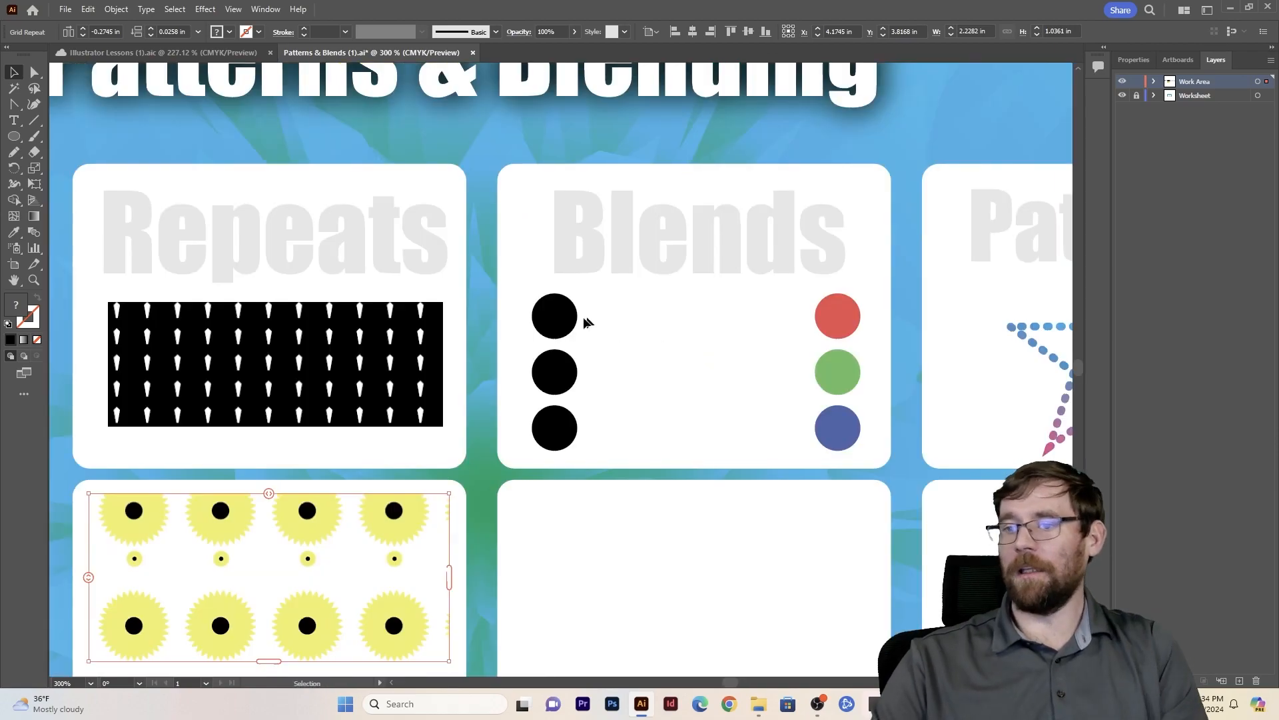
{"action": "left_click", "coordinate": [548, 328]}
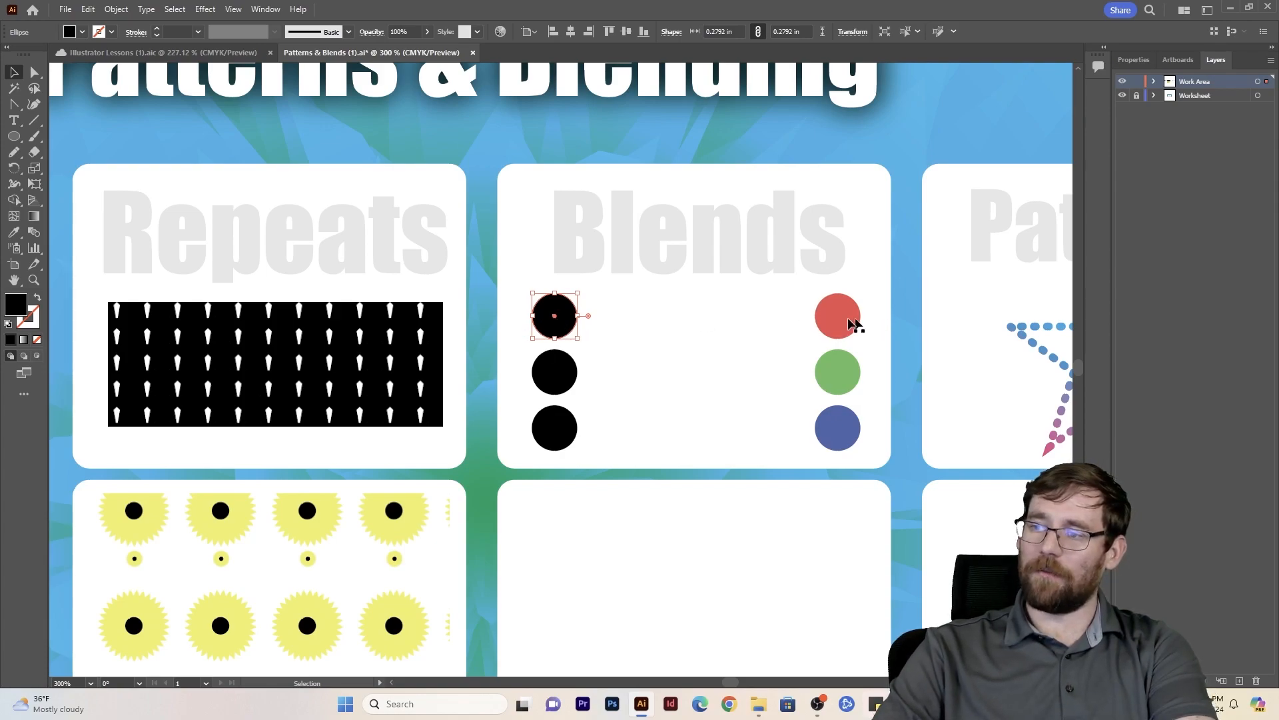
{"action": "left_click", "coordinate": [827, 322], "text": "shift"}
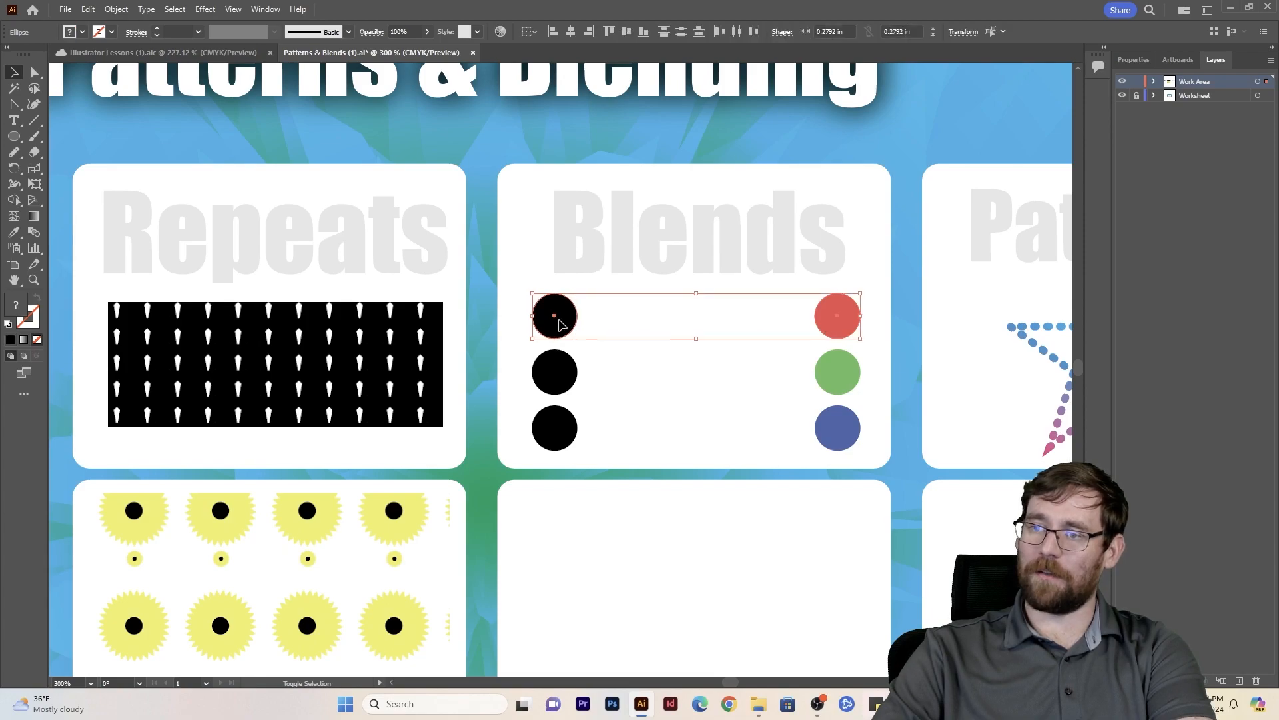
{"action": "left_click", "coordinate": [116, 9]}
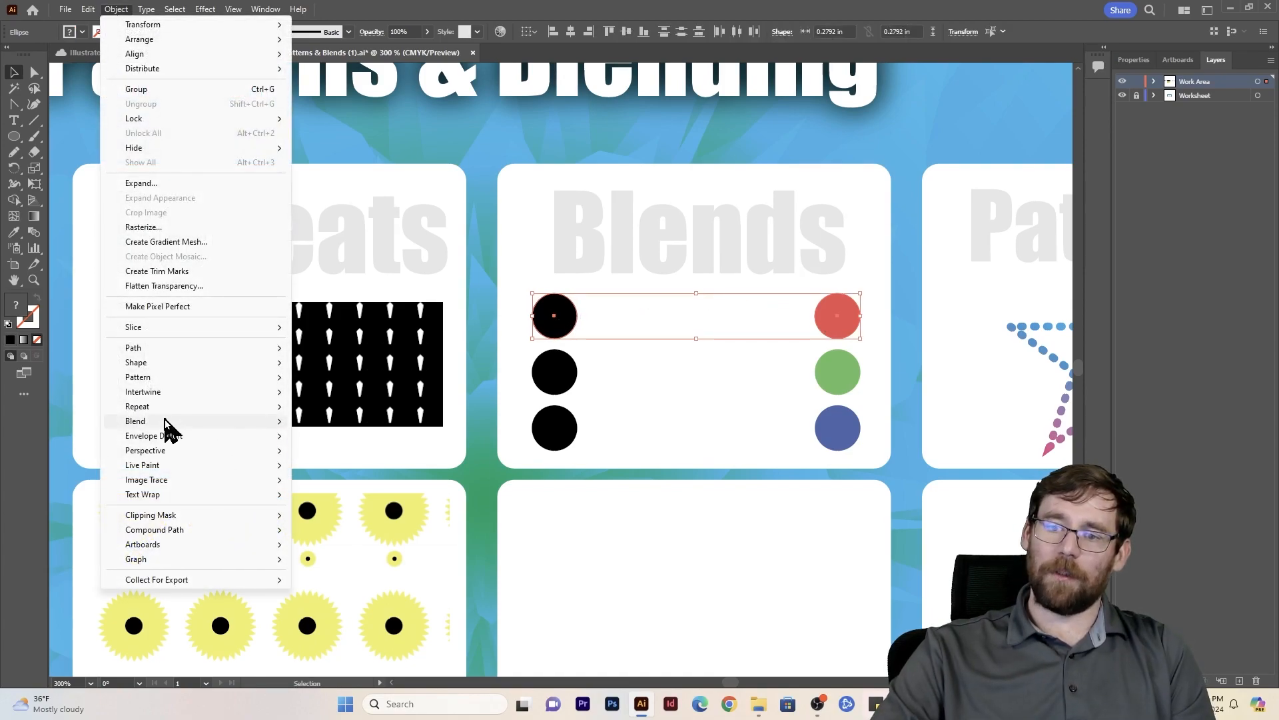
{"action": "mouse_move", "coordinate": [259, 421]}
{"action": "left_click", "coordinate": [353, 457]}
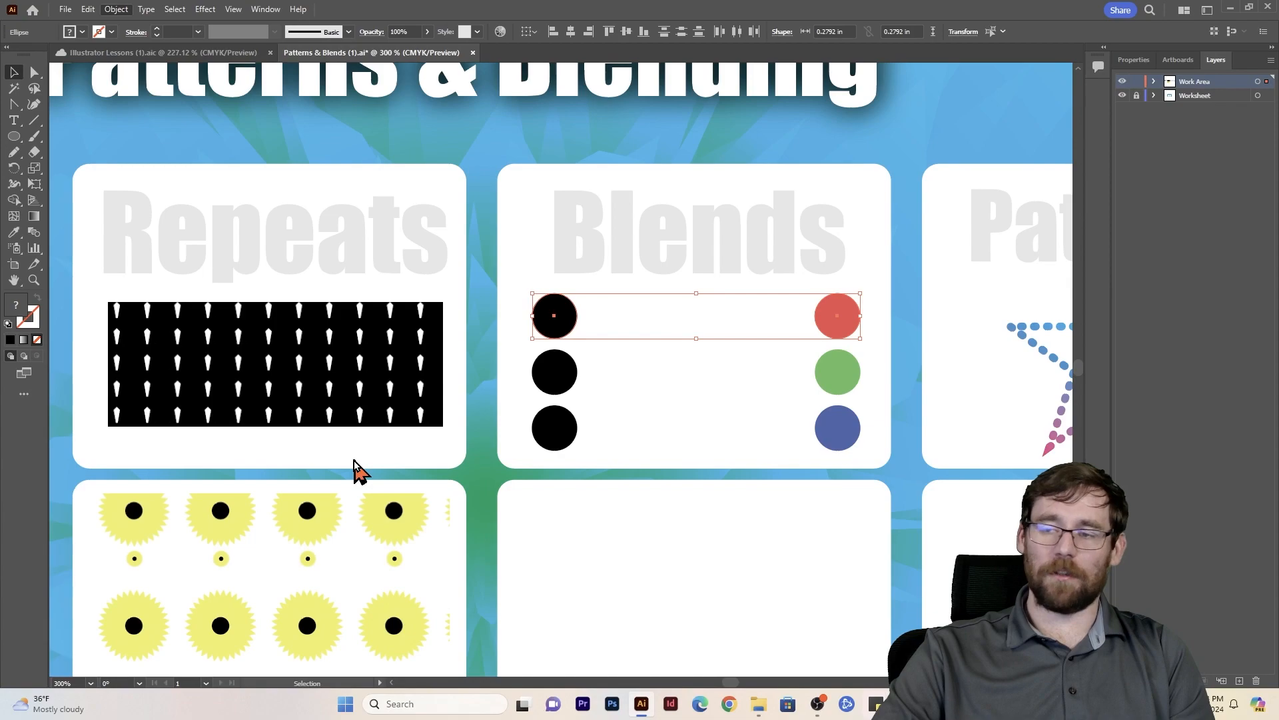
{"action": "mouse_move", "coordinate": [619, 282]}
{"action": "left_mouse_down"}
{"action": "mouse_move", "coordinate": [562, 275]}
{"action": "mouse_move", "coordinate": [610, 276]}
{"action": "left_mouse_up"}
{"action": "left_click", "coordinate": [616, 311]}
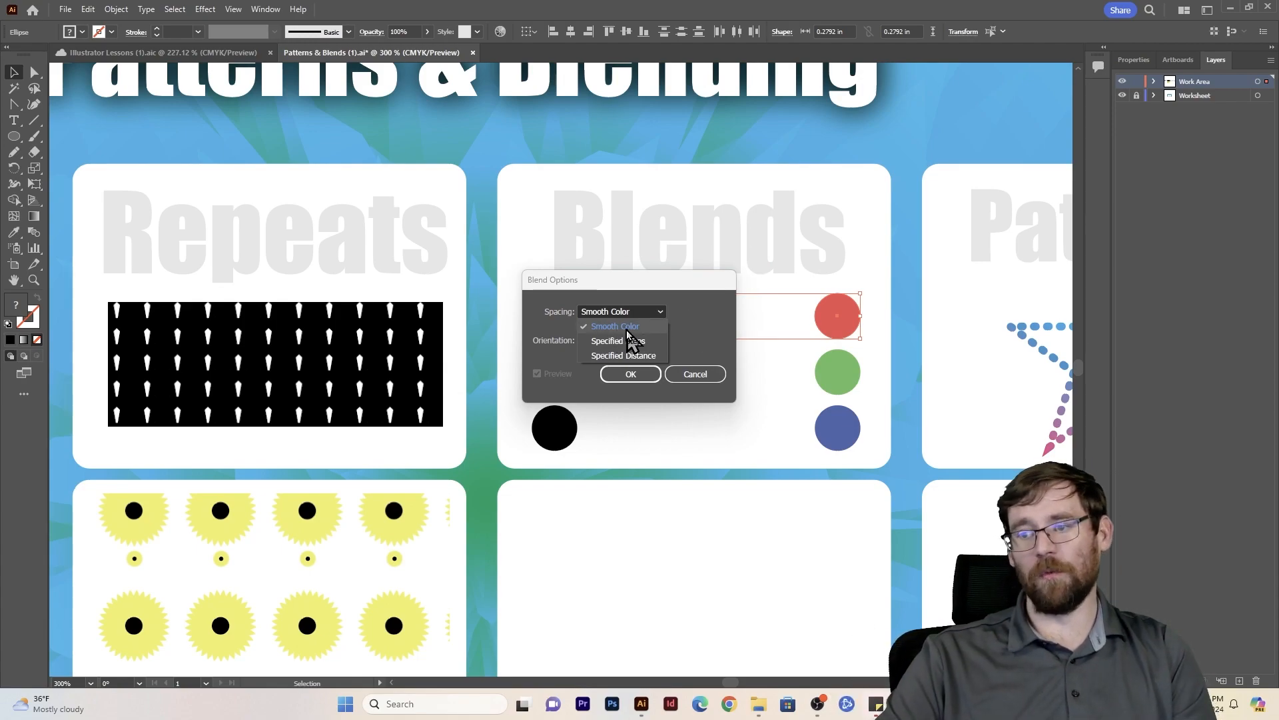
{"action": "left_click", "coordinate": [626, 328]}
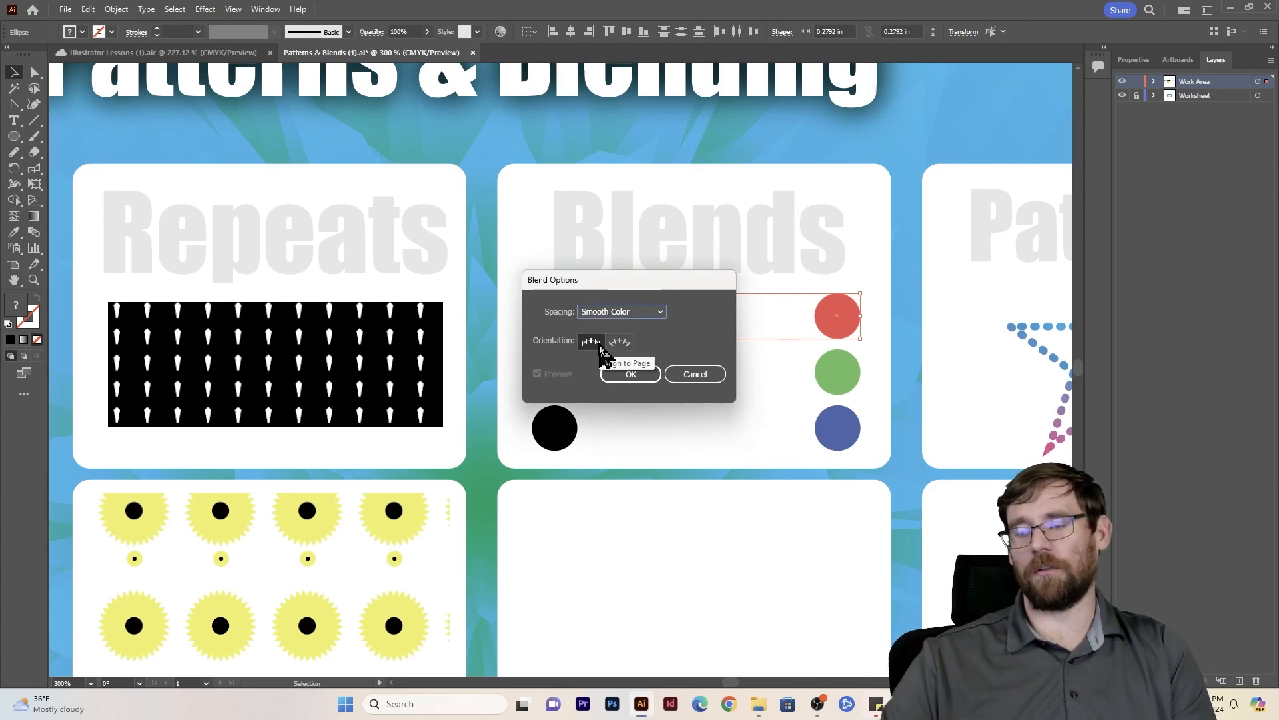
{"action": "left_click", "coordinate": [616, 375]}
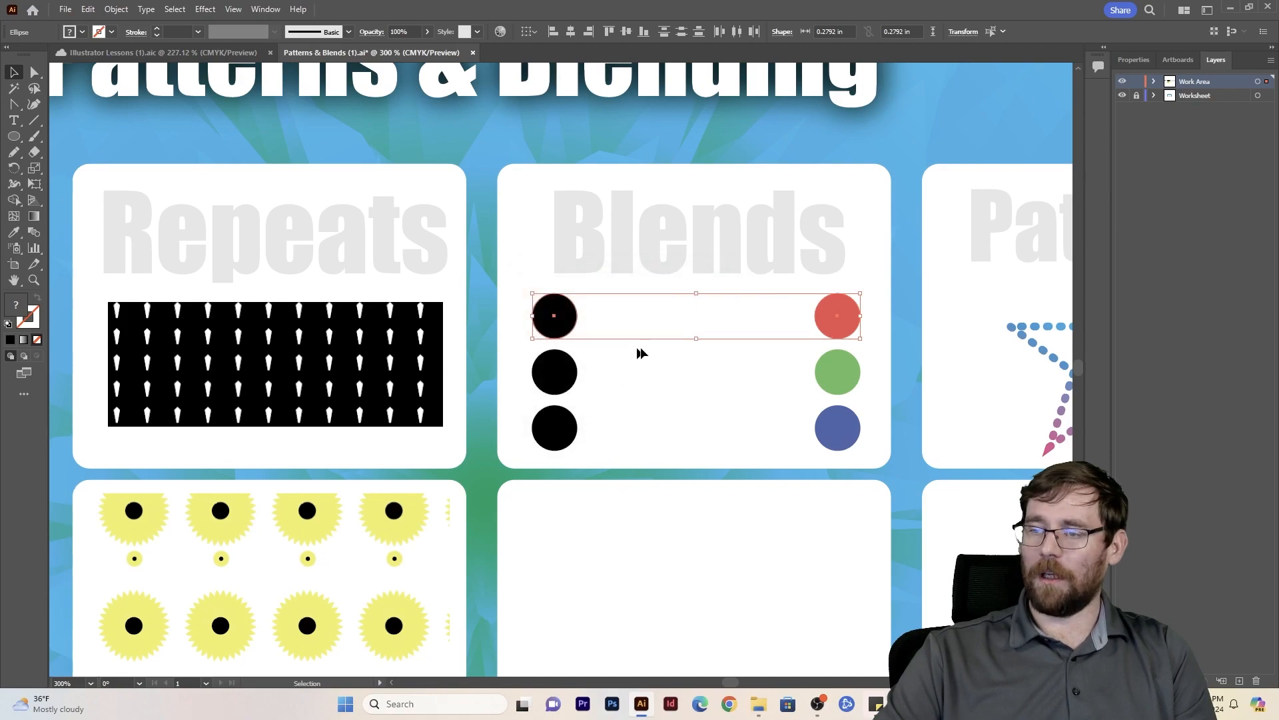
- Make the blend between the upper black circle and the red circle, then deselect it
{"action": "left_click", "coordinate": [114, 9]}
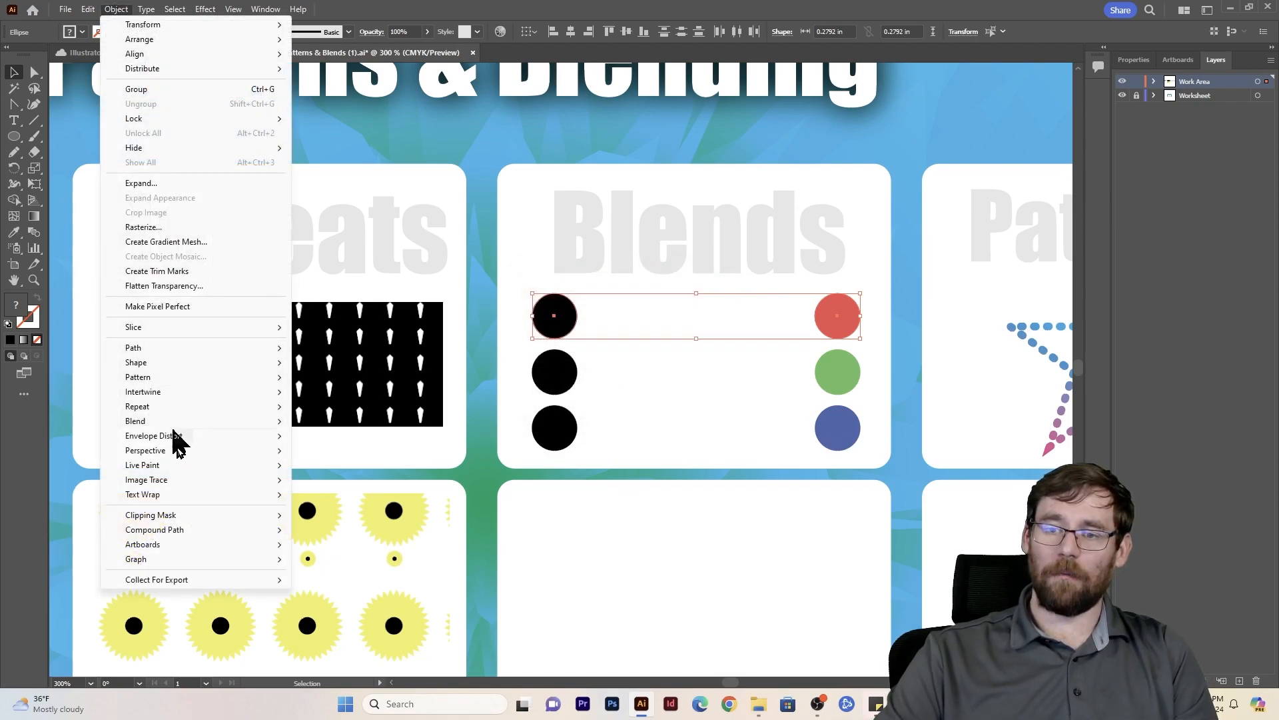
{"action": "mouse_move", "coordinate": [179, 423]}
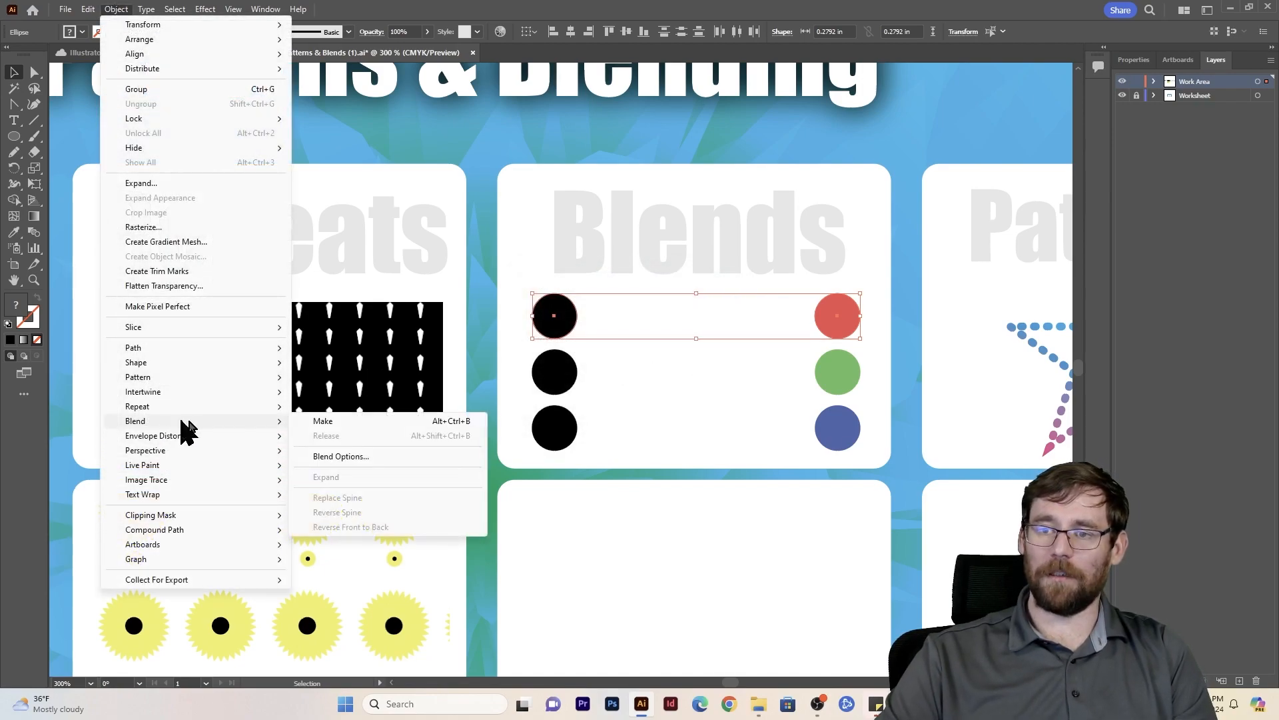
{"action": "left_click", "coordinate": [341, 424]}
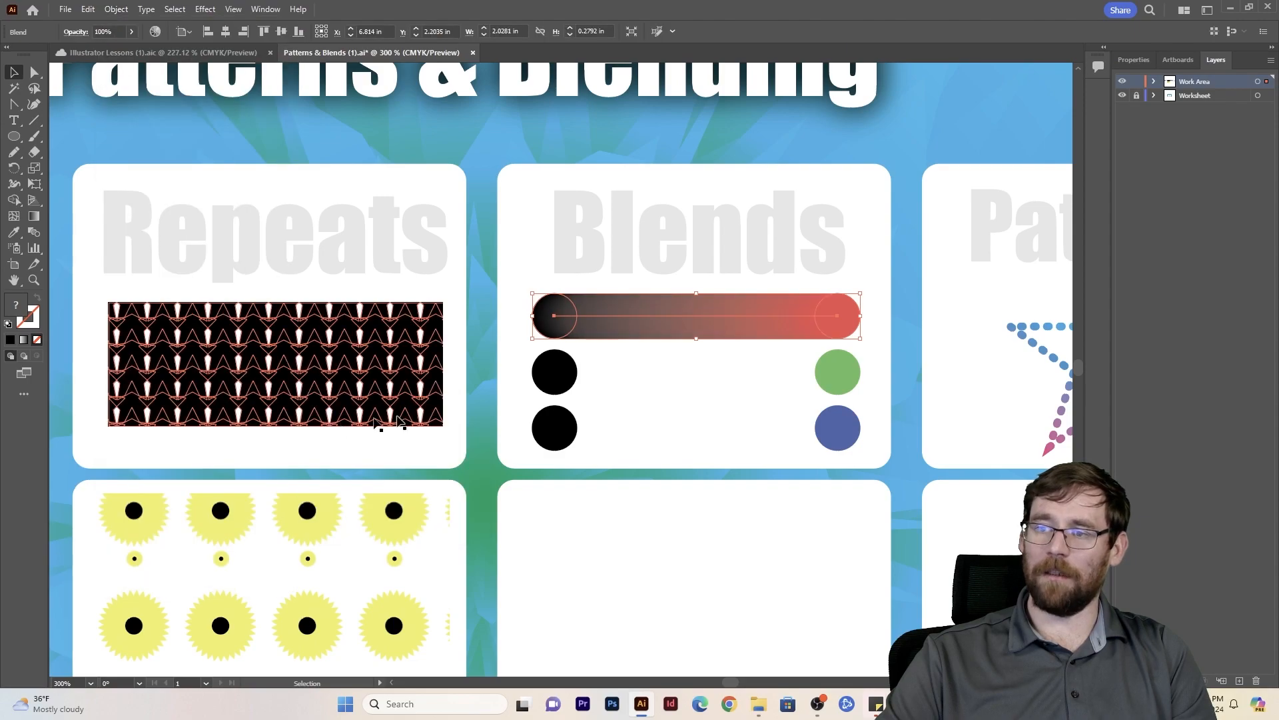
{"action": "left_click", "coordinate": [703, 400]}
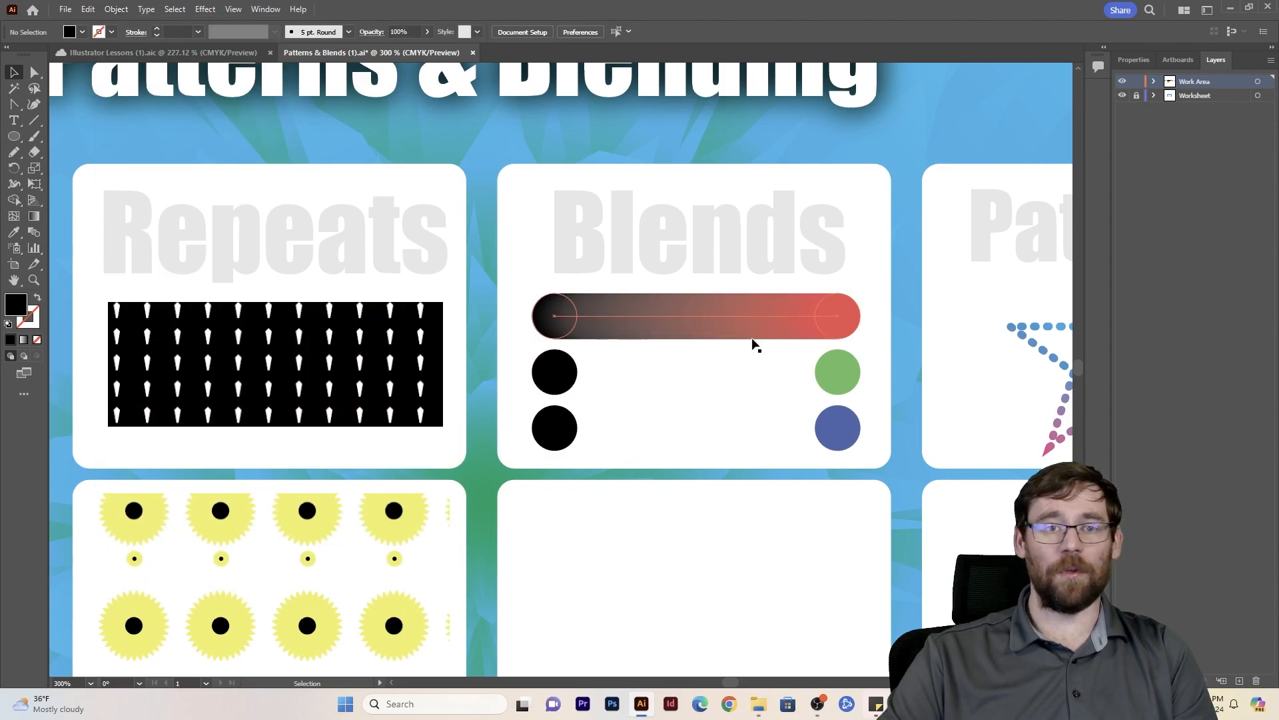
- Select the middle black circle and the green circle and set their blend spacing to Specified Steps with 4 steps
{"action": "left_click", "coordinate": [565, 372]}
{"action": "left_click", "coordinate": [846, 382], "text": "shift"}
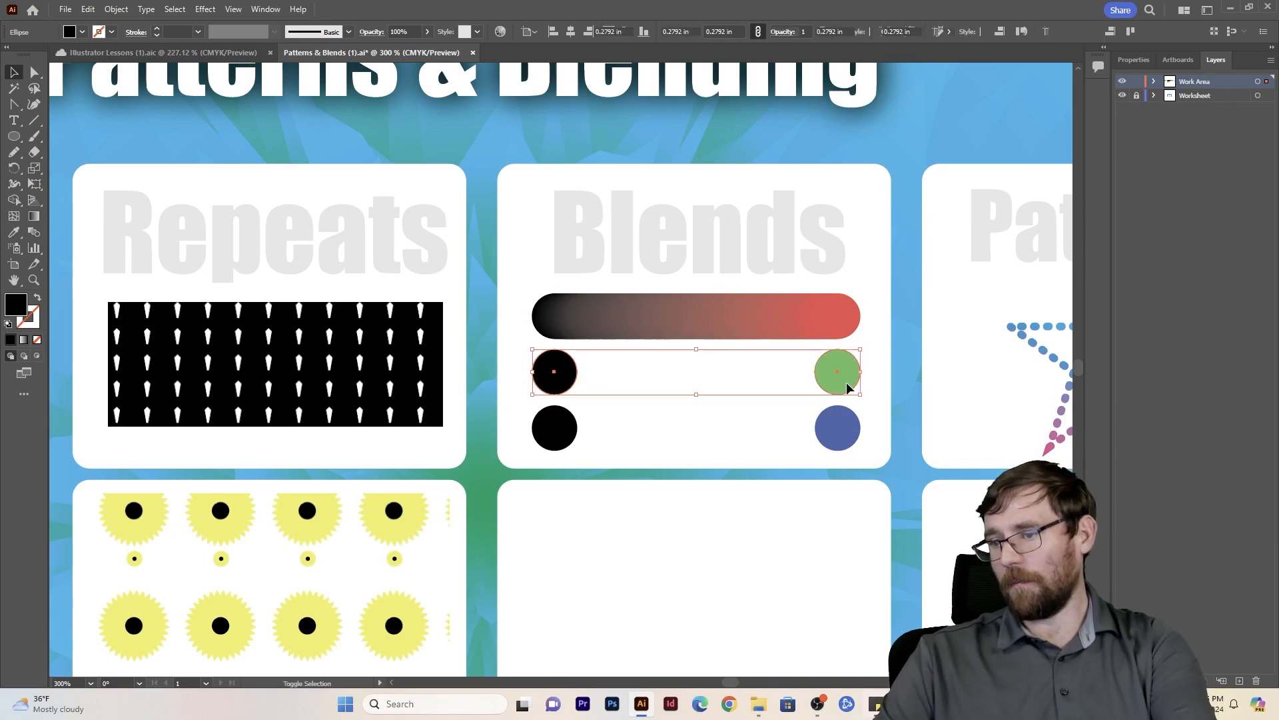
{"action": "left_click", "coordinate": [124, 10]}
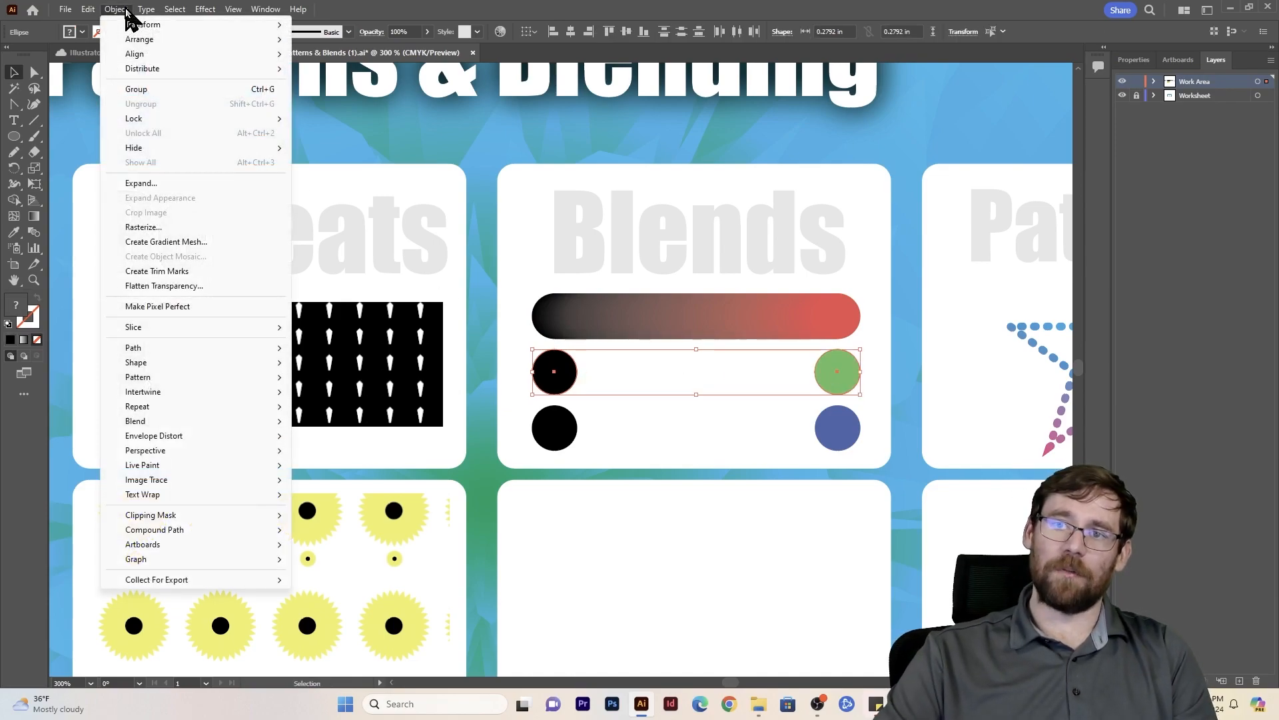
{"action": "mouse_move", "coordinate": [175, 425]}
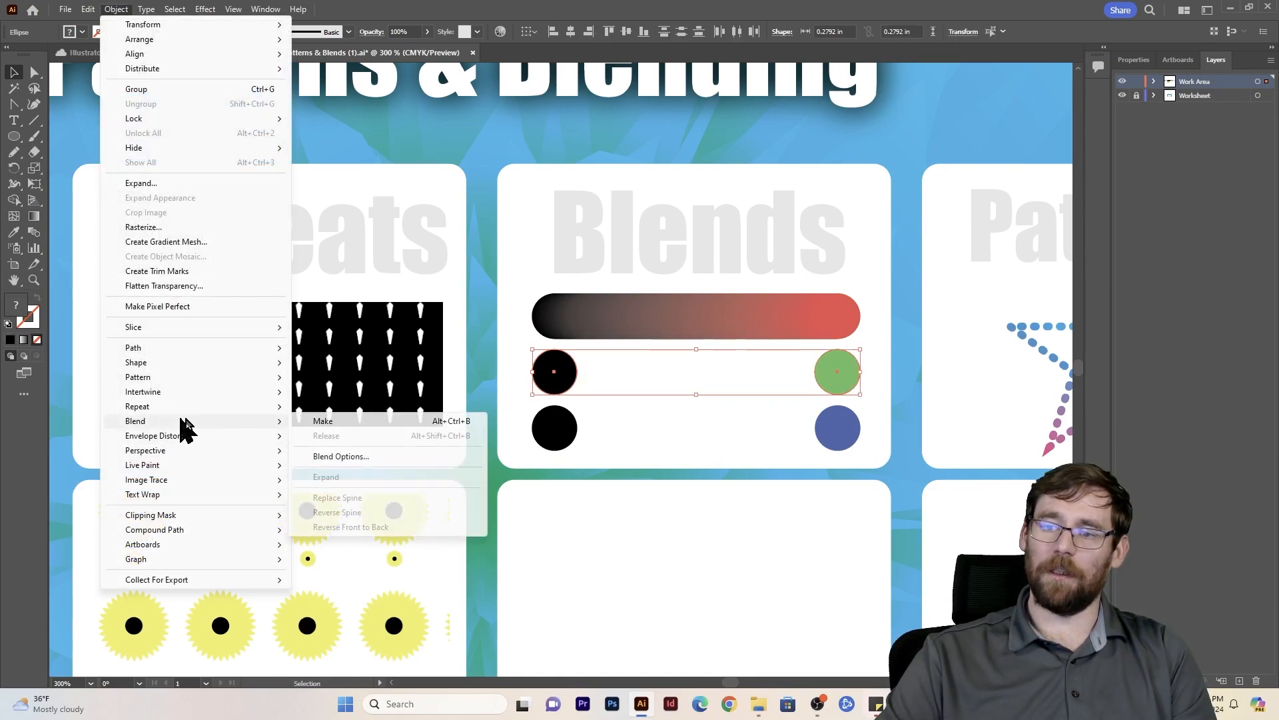
{"action": "left_click", "coordinate": [345, 457]}
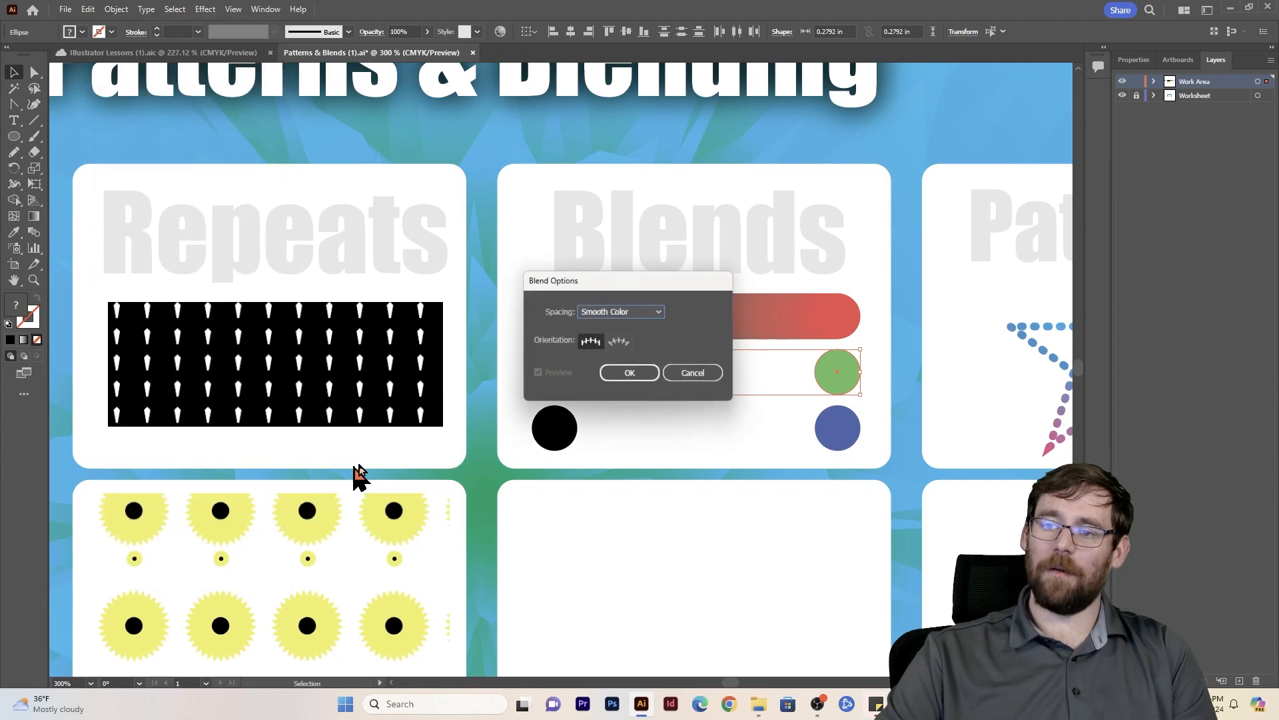
{"action": "left_click", "coordinate": [638, 316]}
{"action": "left_click", "coordinate": [632, 341]}
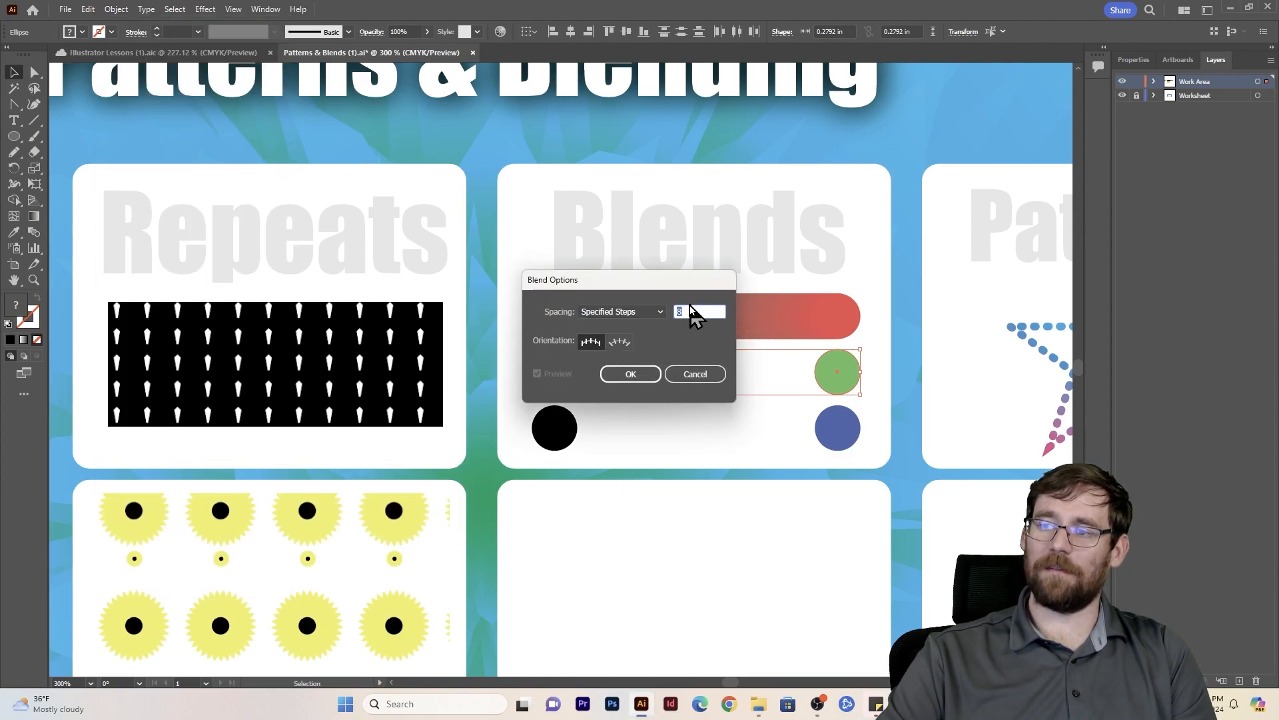
{"action": "type", "text": "4"}
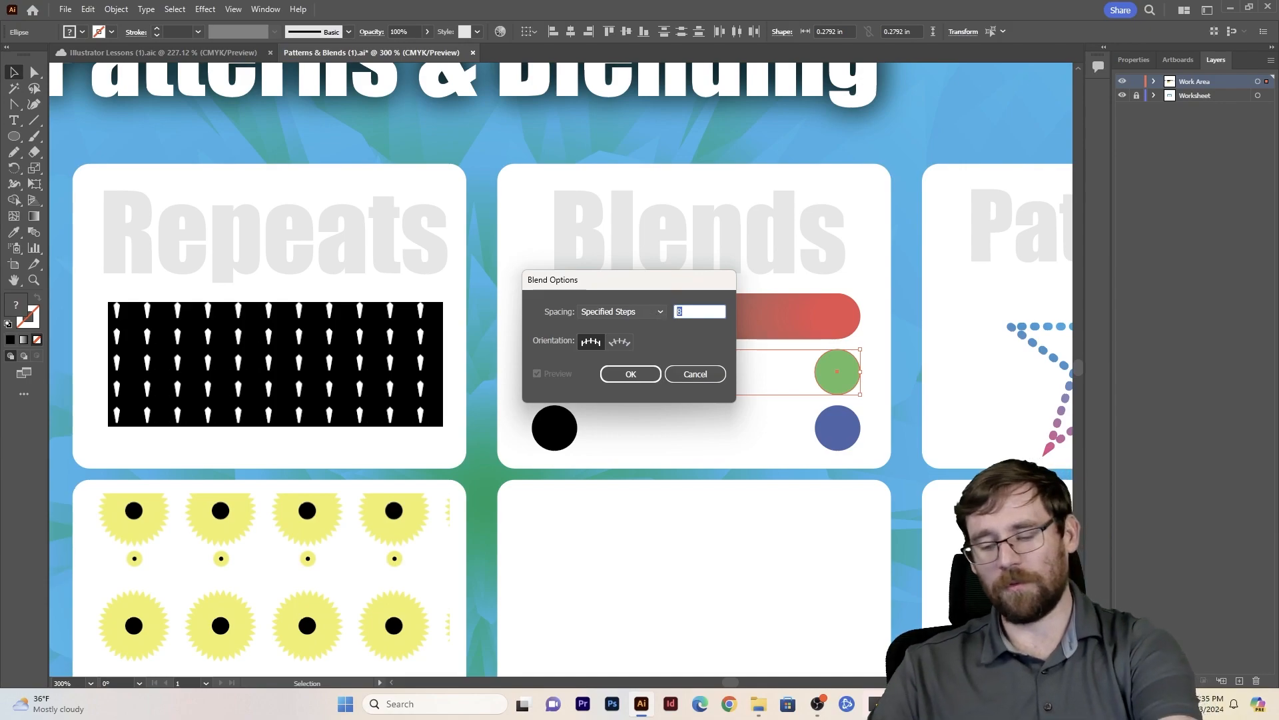
{"action": "left_click", "coordinate": [631, 374]}
- Make the blend between the middle black circle and the green circle, then deselect it
{"action": "left_click", "coordinate": [116, 9]}
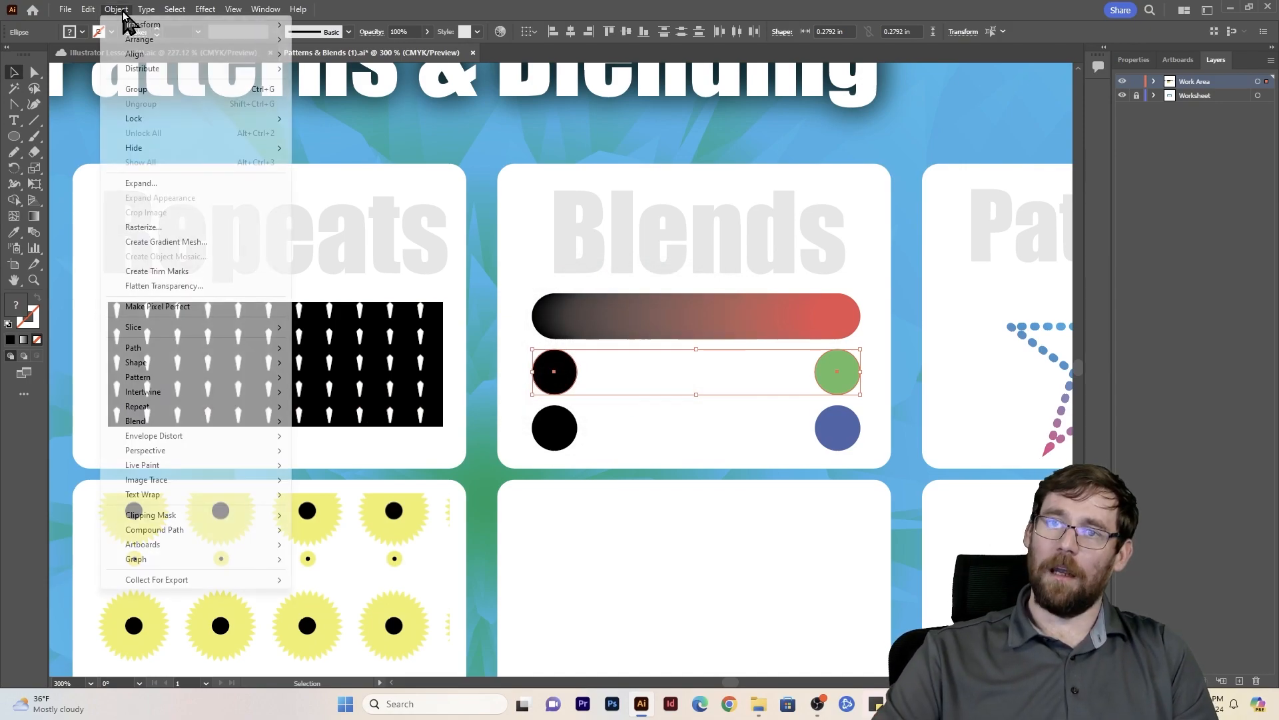
{"action": "mouse_move", "coordinate": [157, 421]}
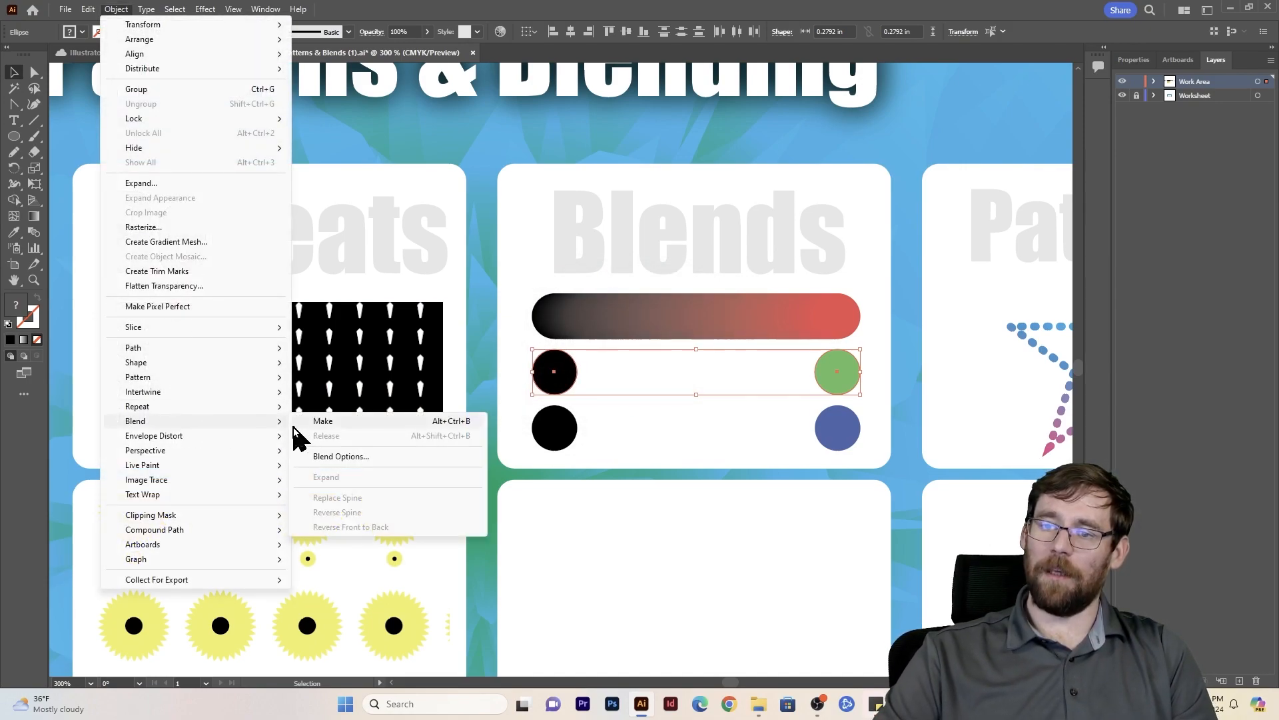
{"action": "left_click", "coordinate": [331, 422]}
{"action": "left_click", "coordinate": [674, 439]}
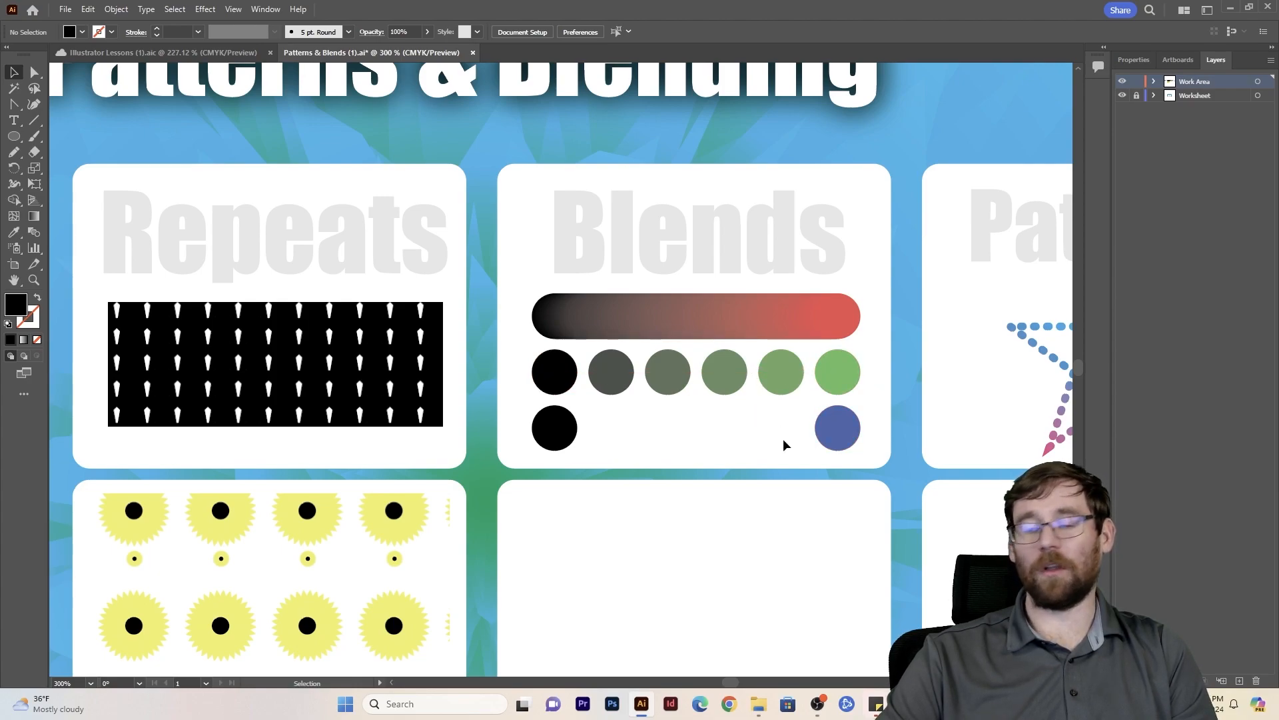
- Select the lower black circle and the blue circle and set their blend spacing to a Specified Distance of 0.05 in
{"action": "left_click", "coordinate": [841, 441]}
{"action": "left_click", "coordinate": [574, 437], "text": "shift"}
{"action": "left_click", "coordinate": [116, 9]}
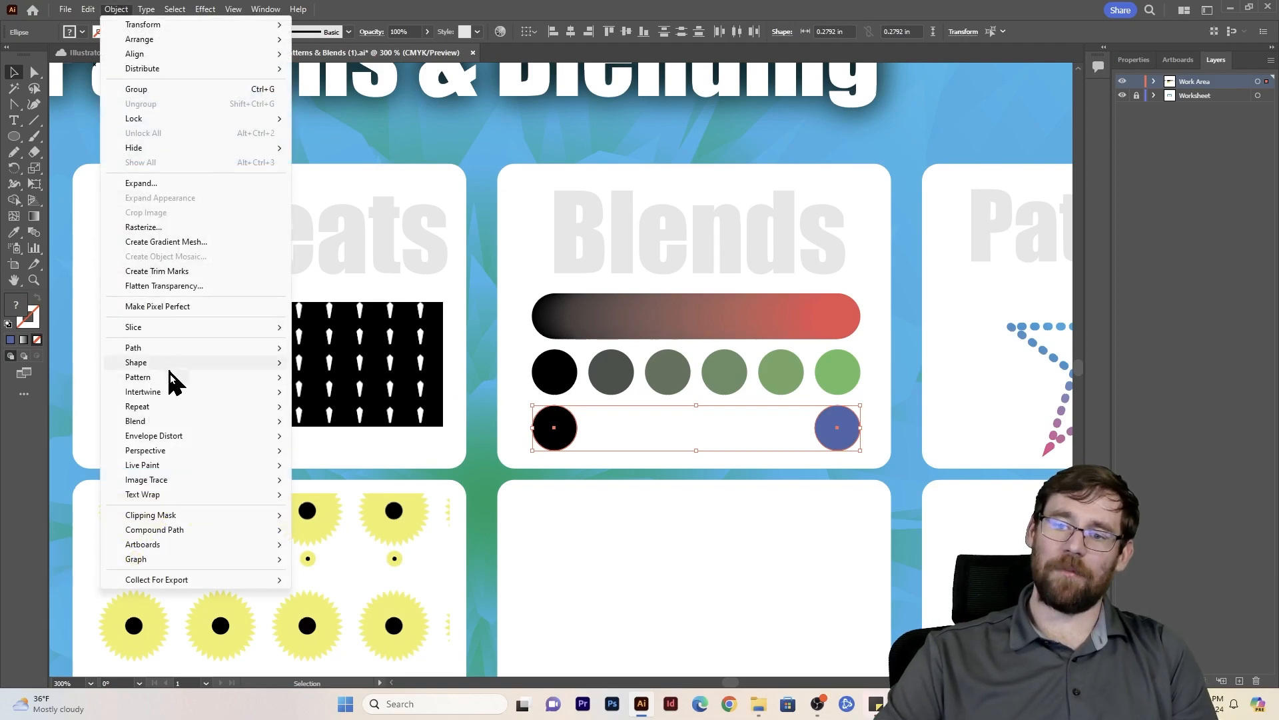
{"action": "mouse_move", "coordinate": [194, 420]}
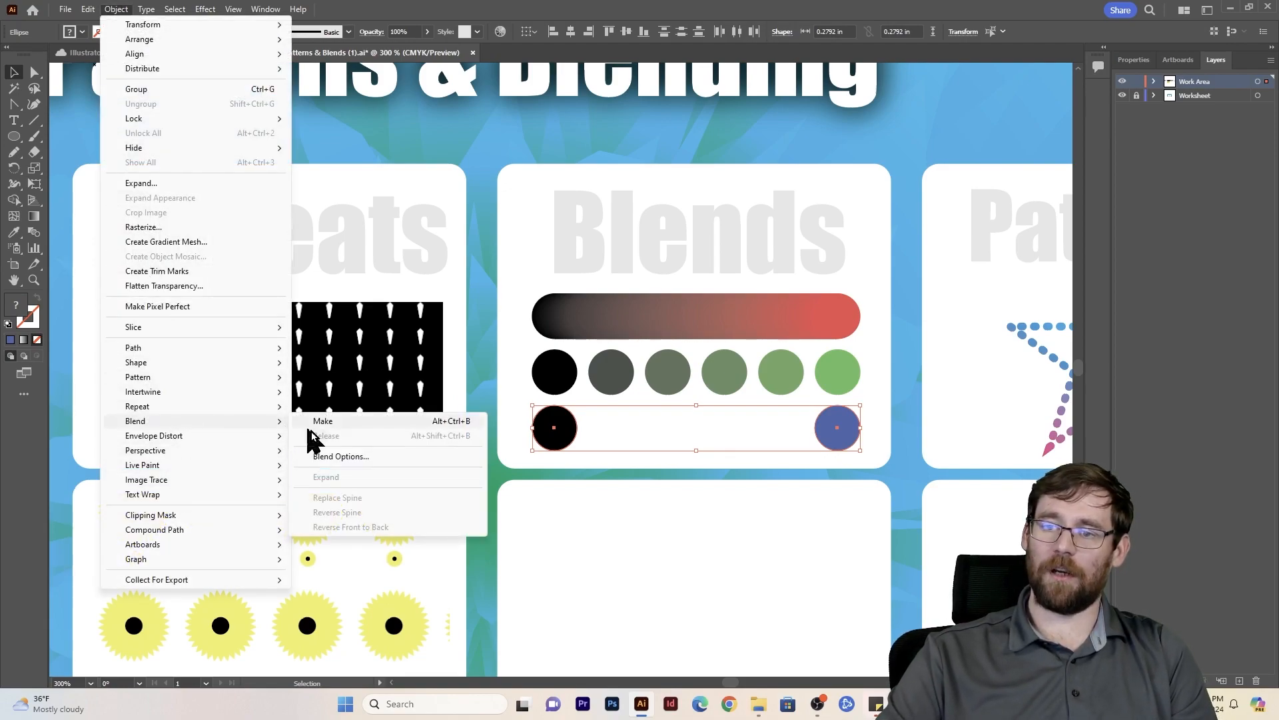
{"action": "left_click", "coordinate": [333, 459]}
{"action": "left_click", "coordinate": [631, 311]}
{"action": "left_click", "coordinate": [614, 357]}
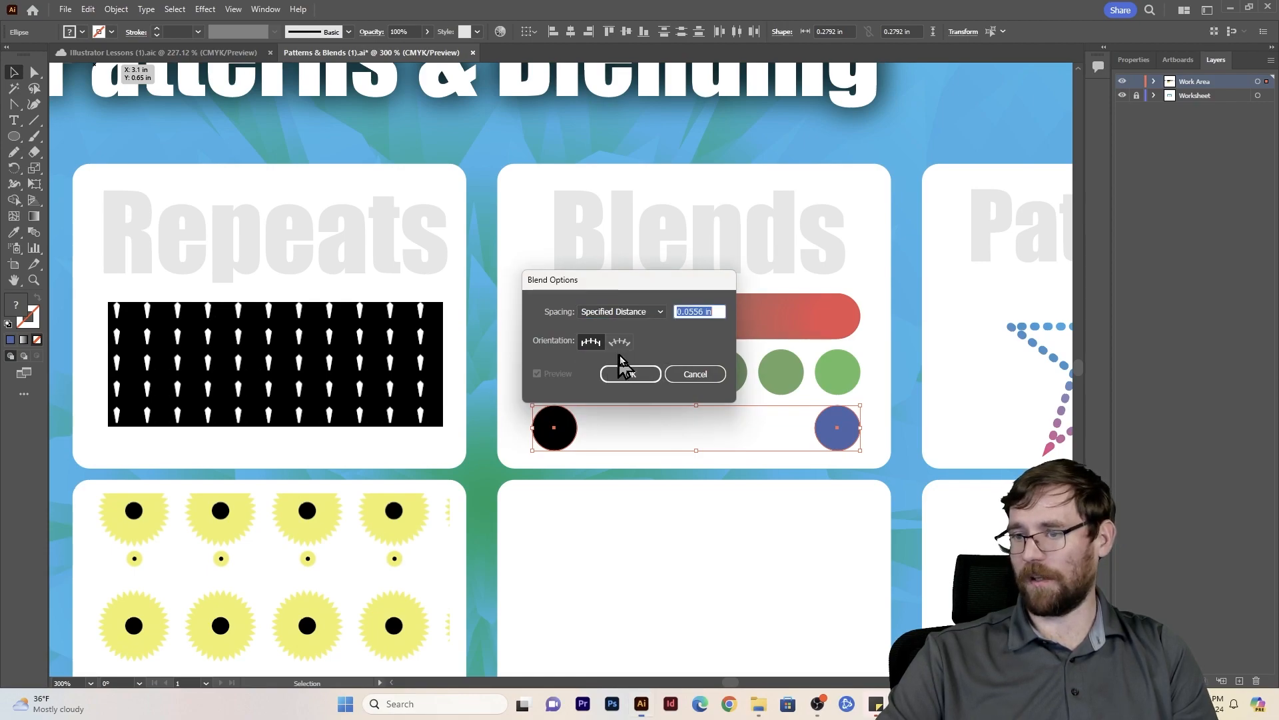
{"action": "left_click", "coordinate": [706, 311]}
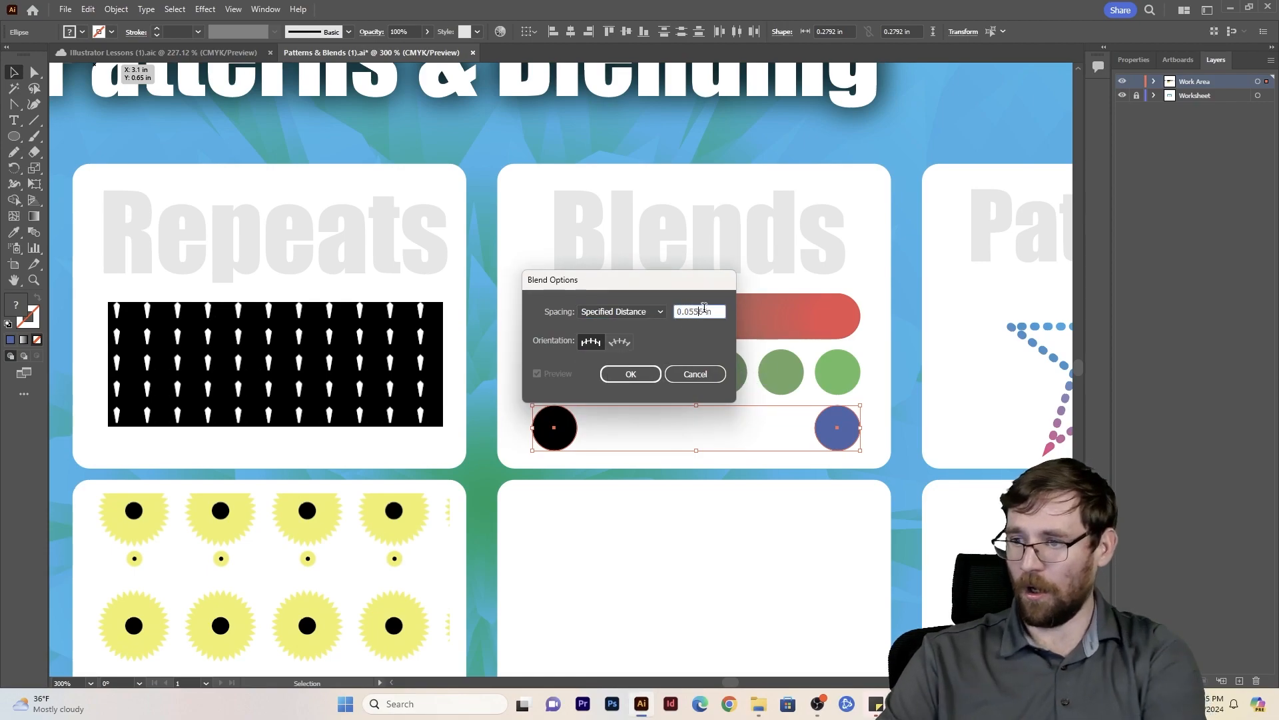
{"action": "left_click", "coordinate": [628, 376]}
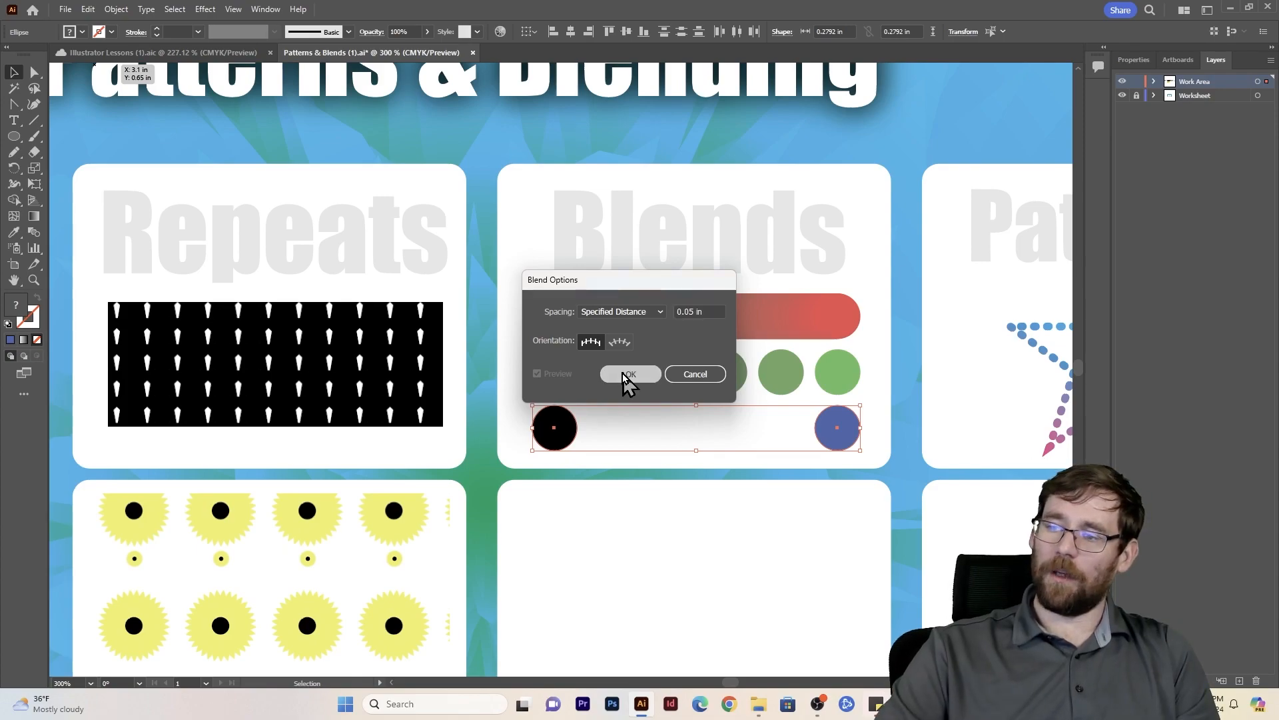
- Make the blend between the lower black circle and the blue circle, then deselect it
{"action": "left_click", "coordinate": [116, 10]}
{"action": "mouse_move", "coordinate": [186, 427]}
{"action": "left_click", "coordinate": [334, 421]}
{"action": "left_click", "coordinate": [727, 512]}
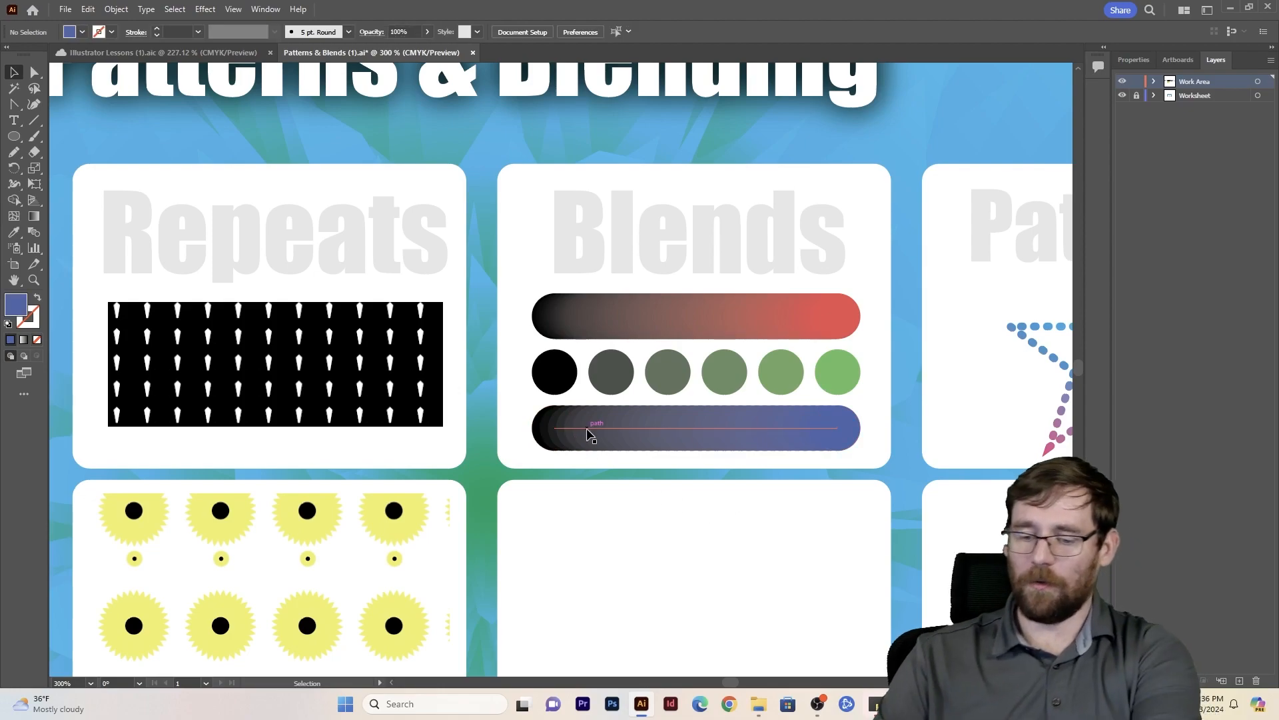
- Examine the black-to-blue blend up close along its length to see how the specified distance spaces the overlapping circles
{"action": "key", "text": "ctrl+equal"}
{"action": "key", "text": "ctrl+equal"}
{"action": "key", "text": "ctrl+equal"}
{"action": "key", "text": "ctrl+equal"}
{"action": "key", "text": "ctrl+equal"}
{"action": "left_click_drag", "start_coordinate": [723, 500], "coordinate": [436, 210]}
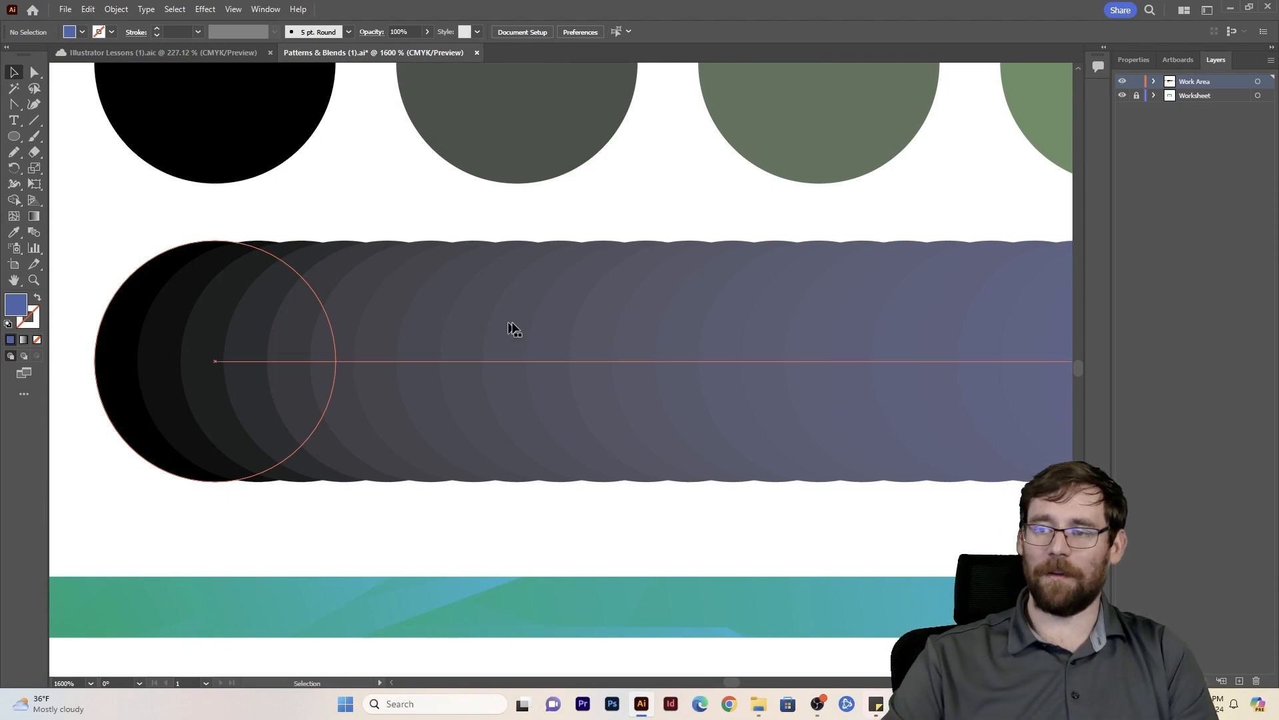
{"action": "left_click_drag", "start_coordinate": [678, 97], "coordinate": [229, 99]}
{"action": "left_click_drag", "start_coordinate": [557, 166], "coordinate": [575, 396]}
{"action": "left_click_drag", "start_coordinate": [548, 336], "coordinate": [368, 129]}
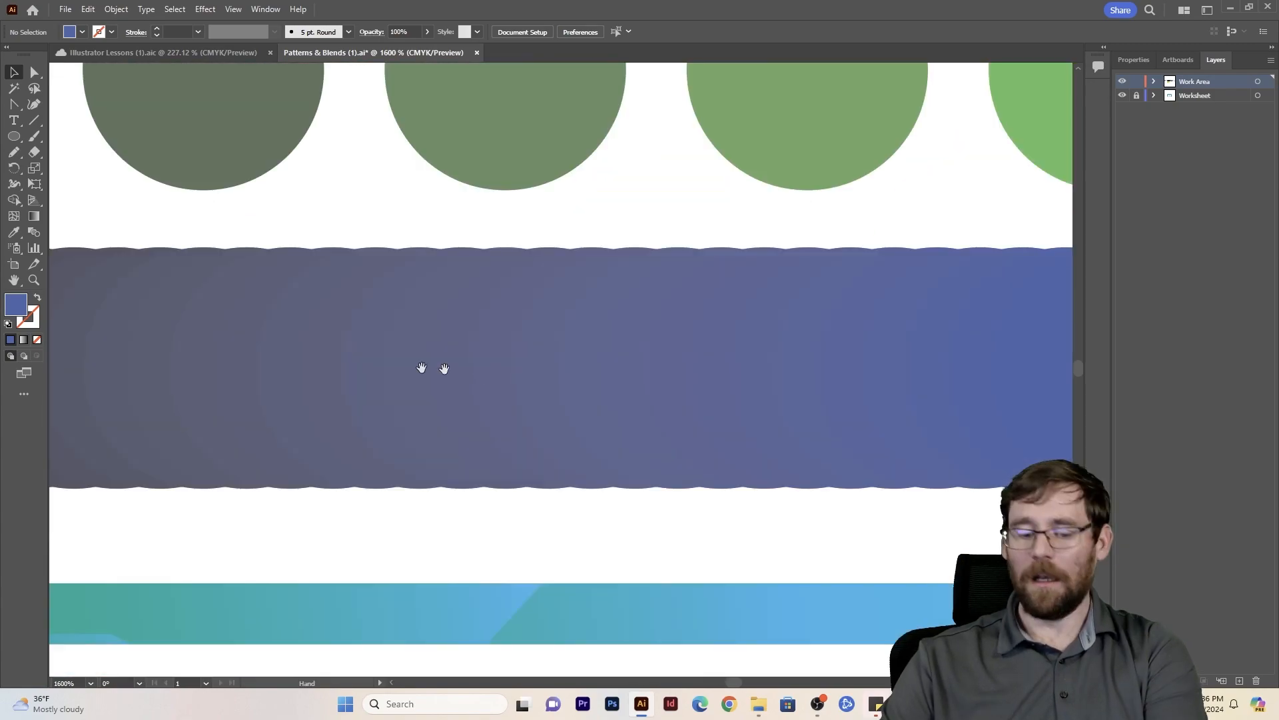
{"action": "key", "text": "ctrl+minus"}
{"action": "key", "text": "ctrl+minus"}
{"action": "key", "text": "ctrl+minus"}
{"action": "key", "text": "ctrl+minus"}
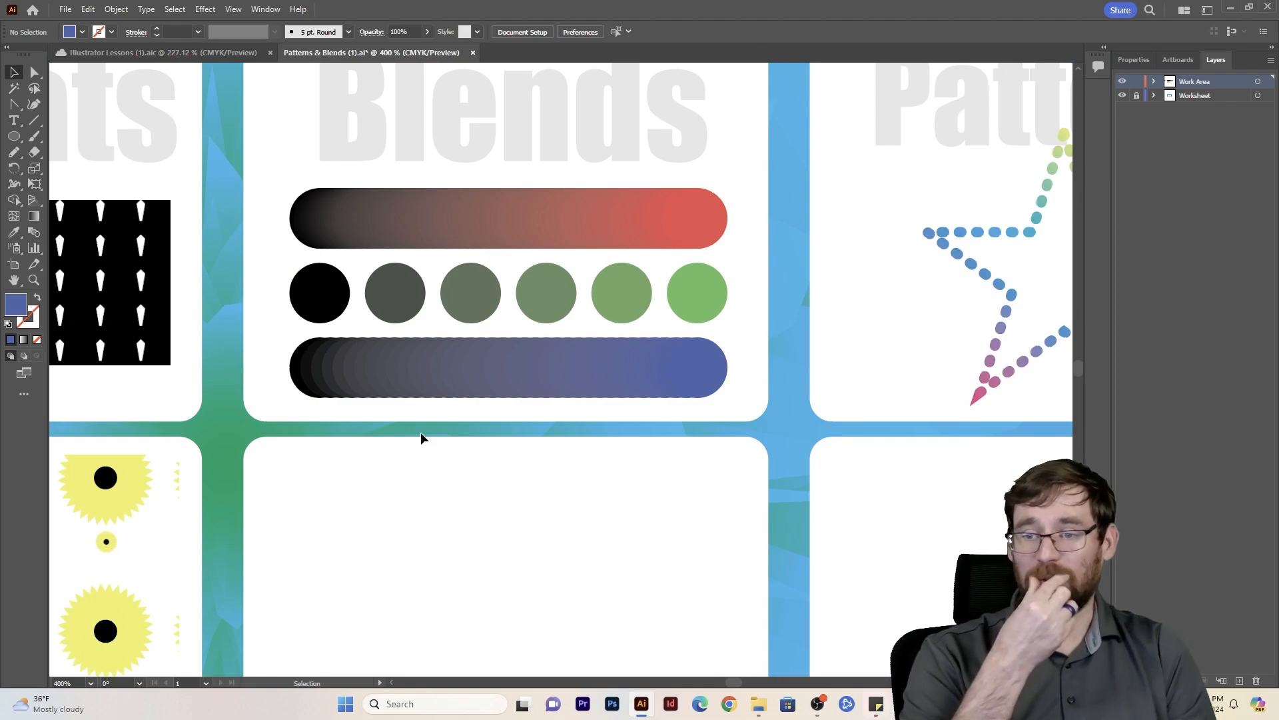
- Draw a blue circle about 1.4 in across in the middle of the empty card below the blends
{"action": "left_click_drag", "start_coordinate": [428, 522], "coordinate": [529, 346]}
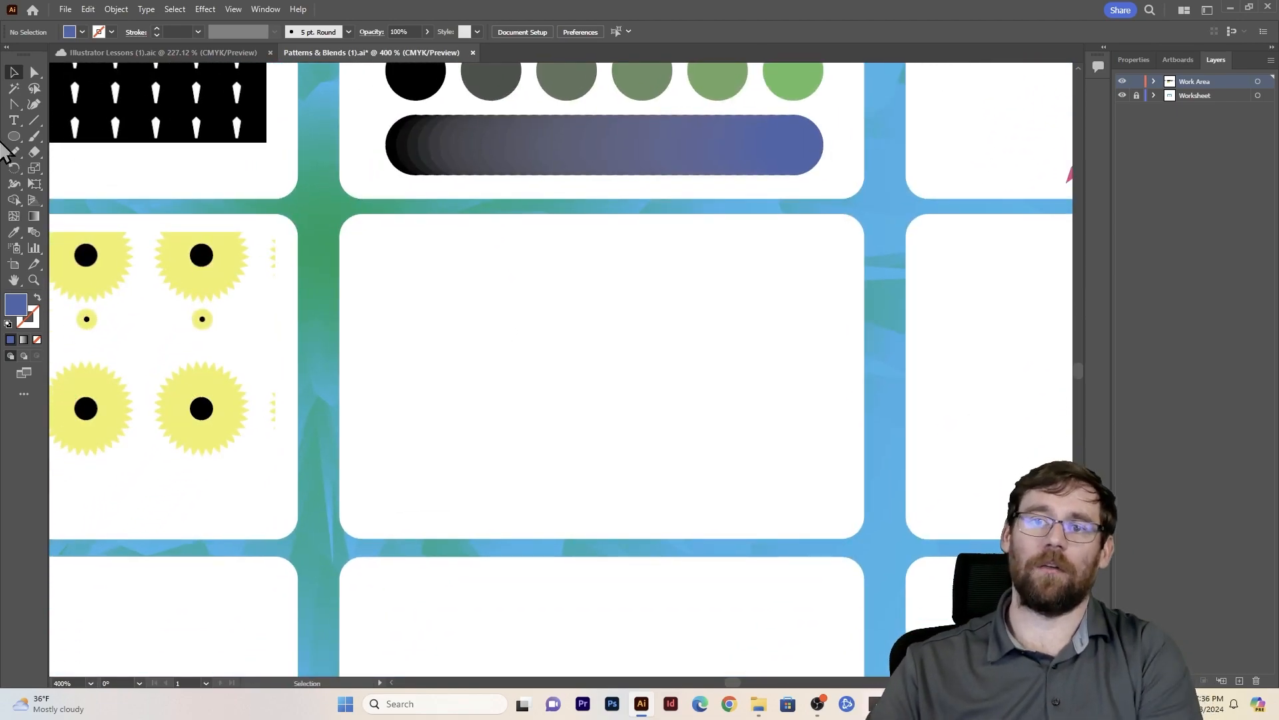
{"action": "left_click_drag", "start_coordinate": [586, 376], "coordinate": [736, 514]}
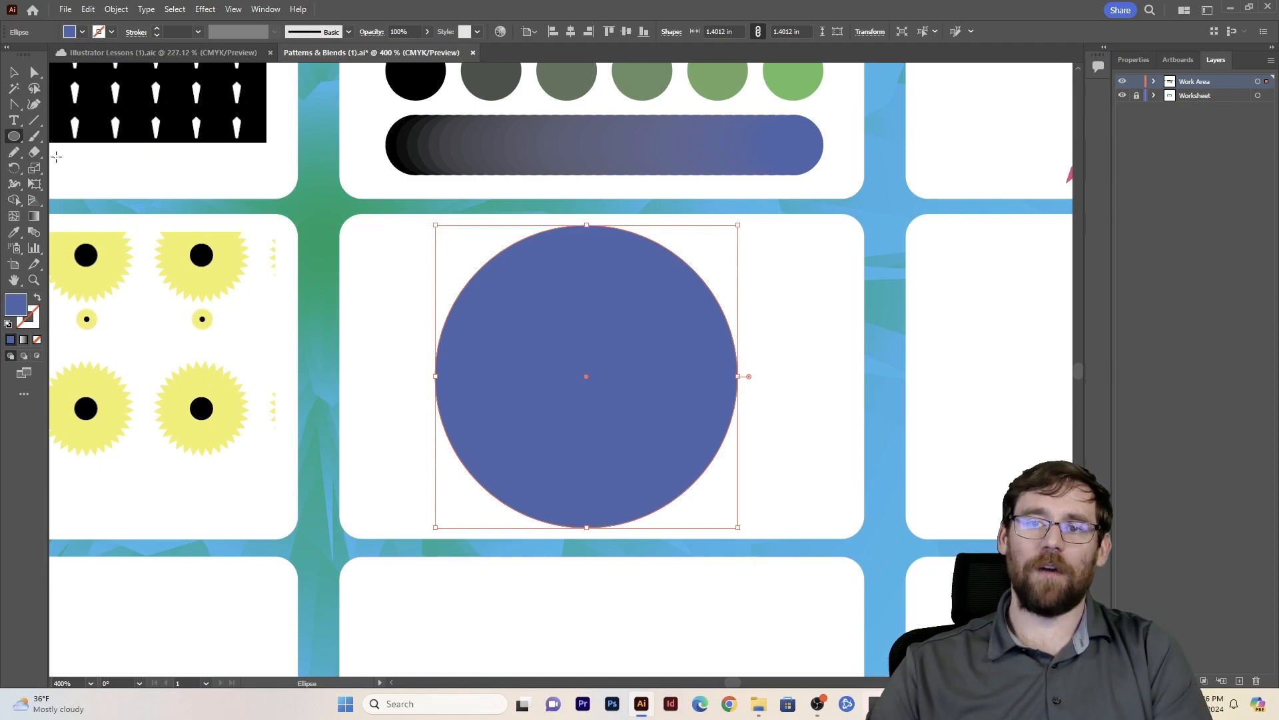
- Cut the large blue circle into upper and lower halves along a freehand wavy line with the Knife
{"action": "left_click", "coordinate": [35, 154]}
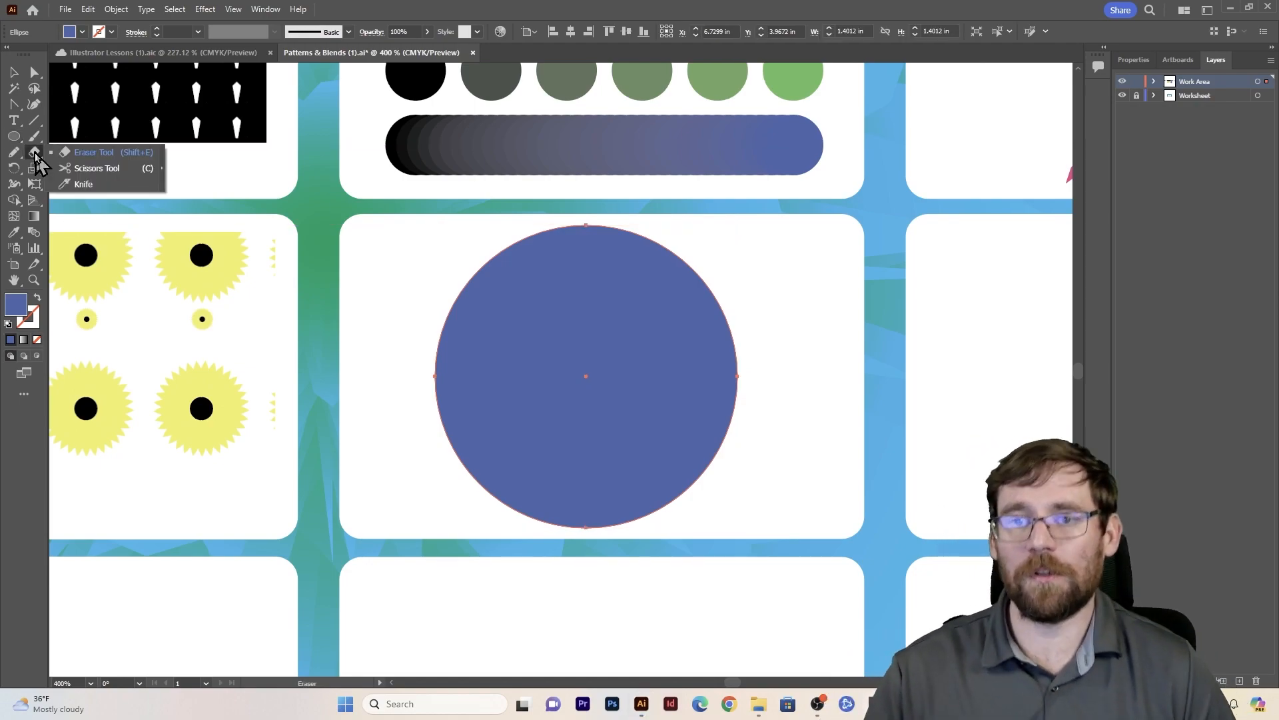
{"action": "left_click", "coordinate": [79, 184]}
{"action": "left_click_drag", "start_coordinate": [451, 390], "coordinate": [545, 368]}
{"action": "left_click_drag", "start_coordinate": [627, 396], "coordinate": [747, 397]}
- Move the two circle halves slightly apart to leave a thin wavy gap between them
{"action": "key", "text": "v"}
{"action": "left_click", "coordinate": [753, 387]}
{"action": "left_click_drag", "start_coordinate": [682, 344], "coordinate": [680, 332]}
{"action": "left_click", "coordinate": [614, 464], "text": "shift"}
{"action": "left_click_drag", "start_coordinate": [612, 468], "coordinate": [607, 473]}
- Add a text object beside the circle with the first name in capitals, set in the Impact font
{"action": "left_click", "coordinate": [14, 122]}
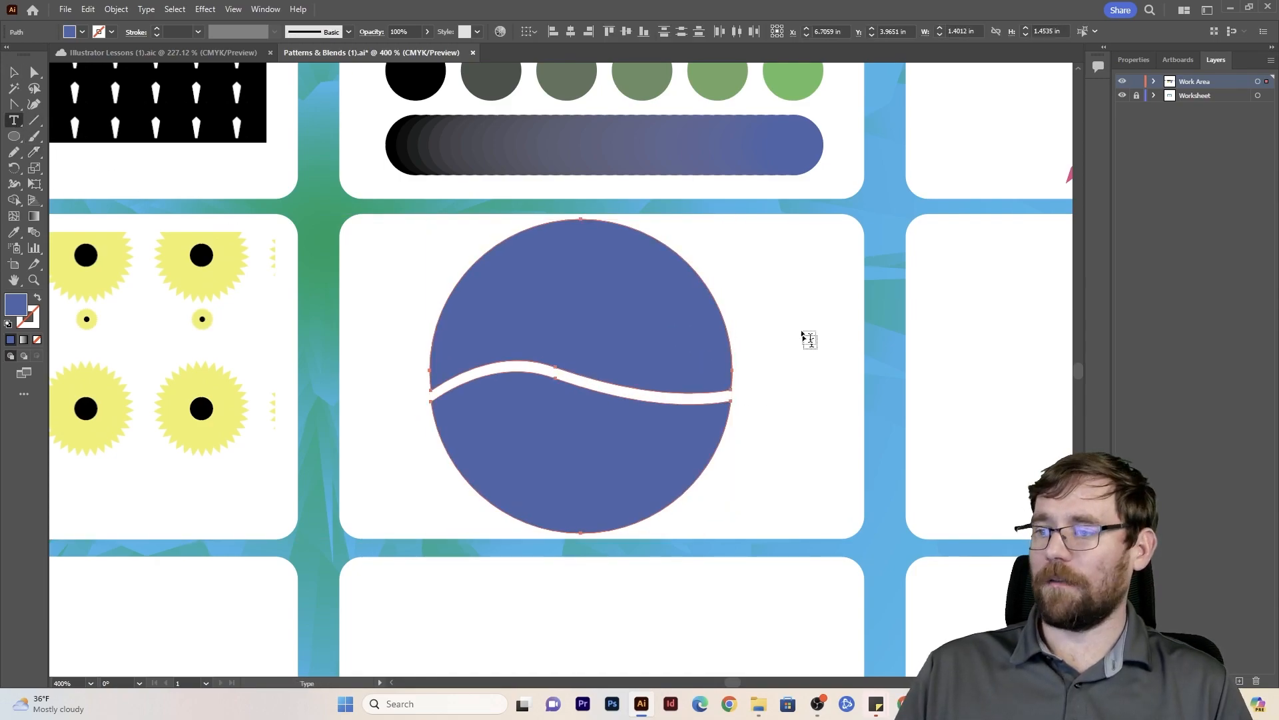
{"action": "left_click", "coordinate": [776, 294]}
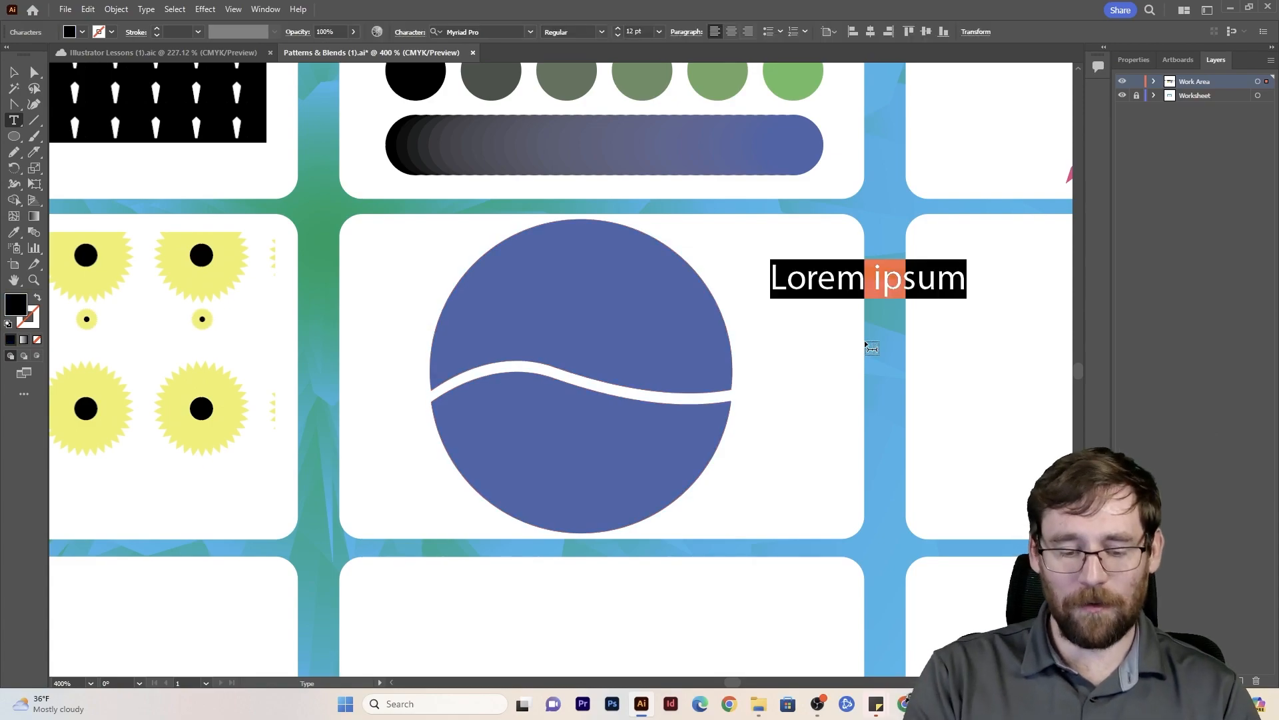
{"action": "key", "text": "ctrl+a"}
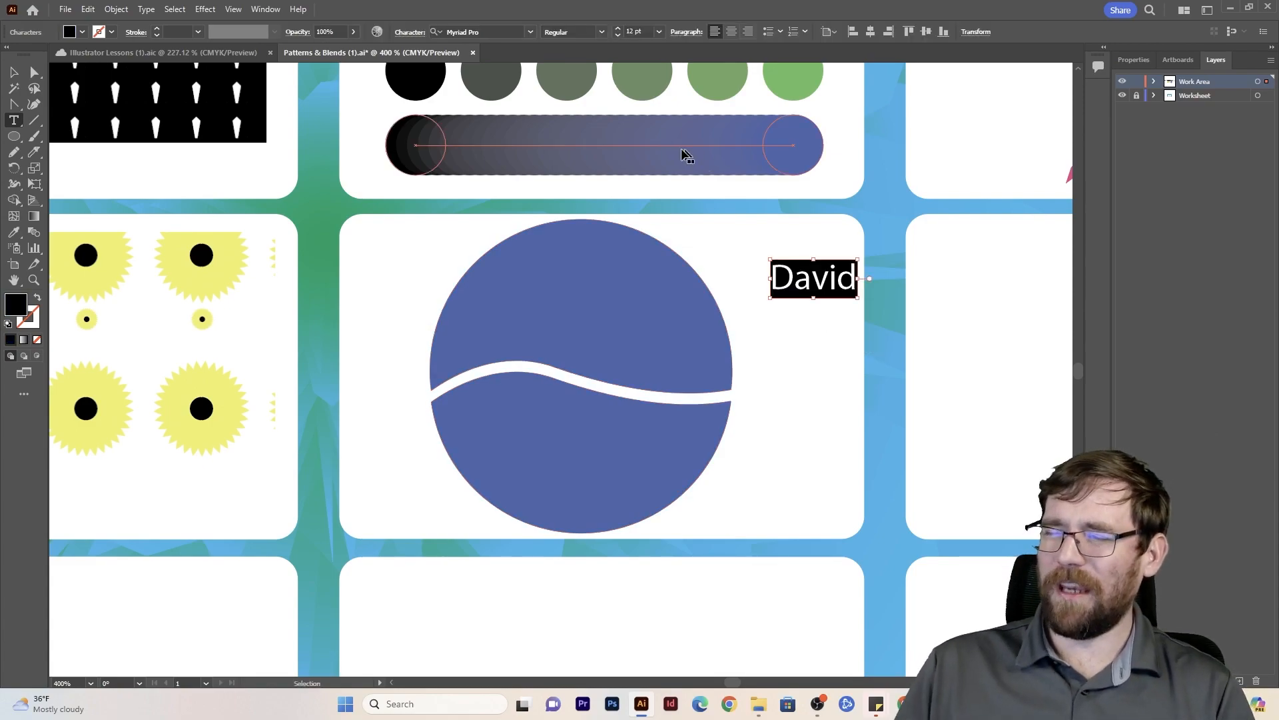
{"action": "left_click", "coordinate": [440, 31]}
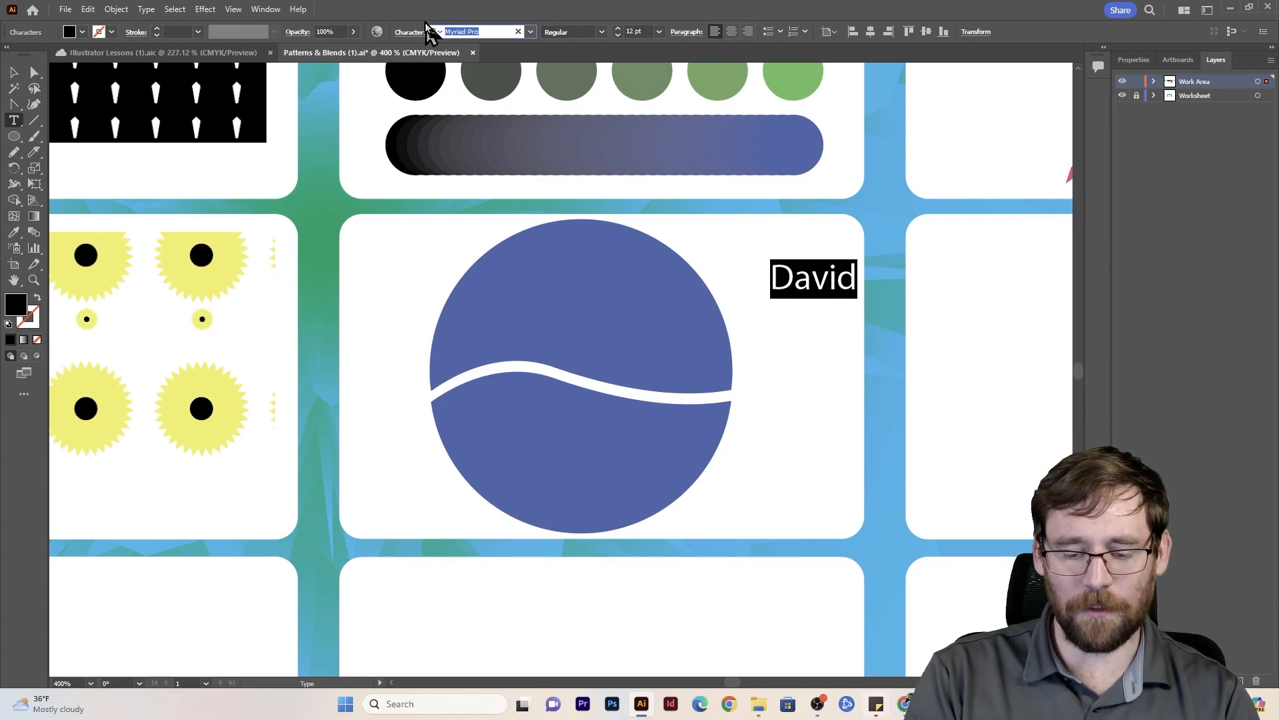
{"action": "type", "text": "Impa"}
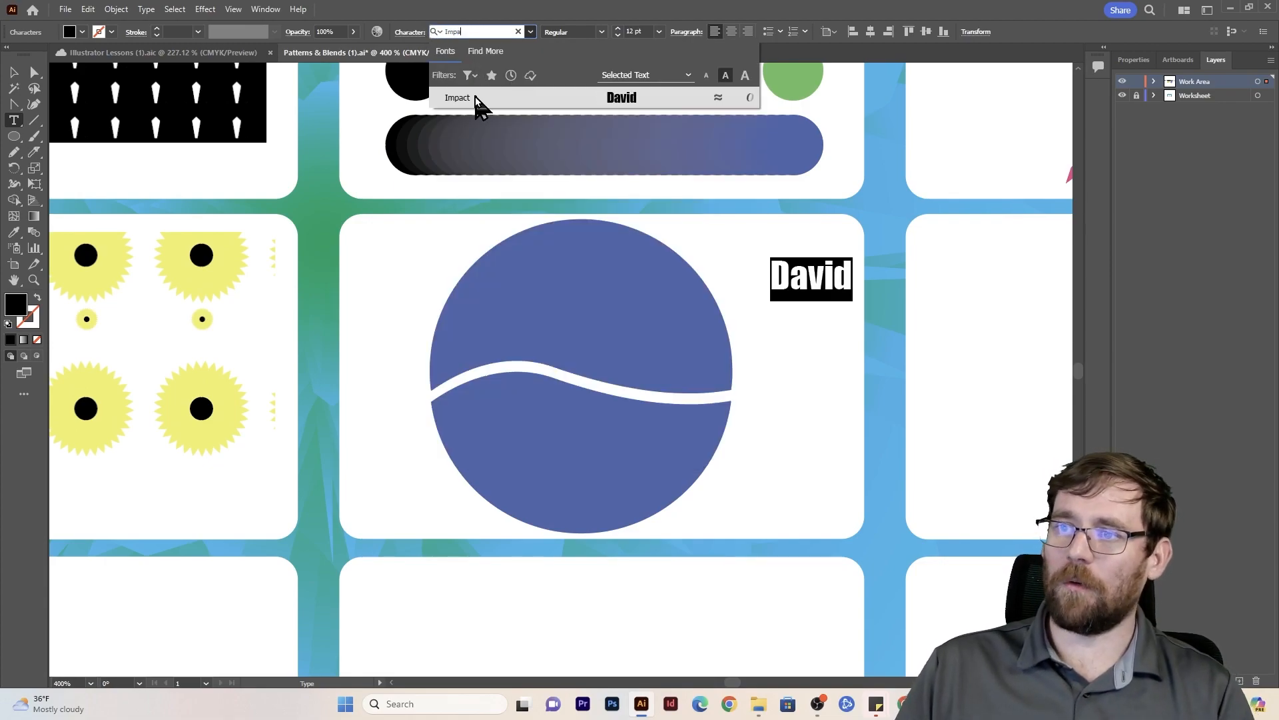
{"action": "left_click", "coordinate": [476, 99]}
{"action": "key", "text": "Escape"}
- Duplicate the first-name text directly below itself and change the copy to the last name in capitals
{"action": "left_click_drag", "start_coordinate": [830, 281], "coordinate": [830, 341]}
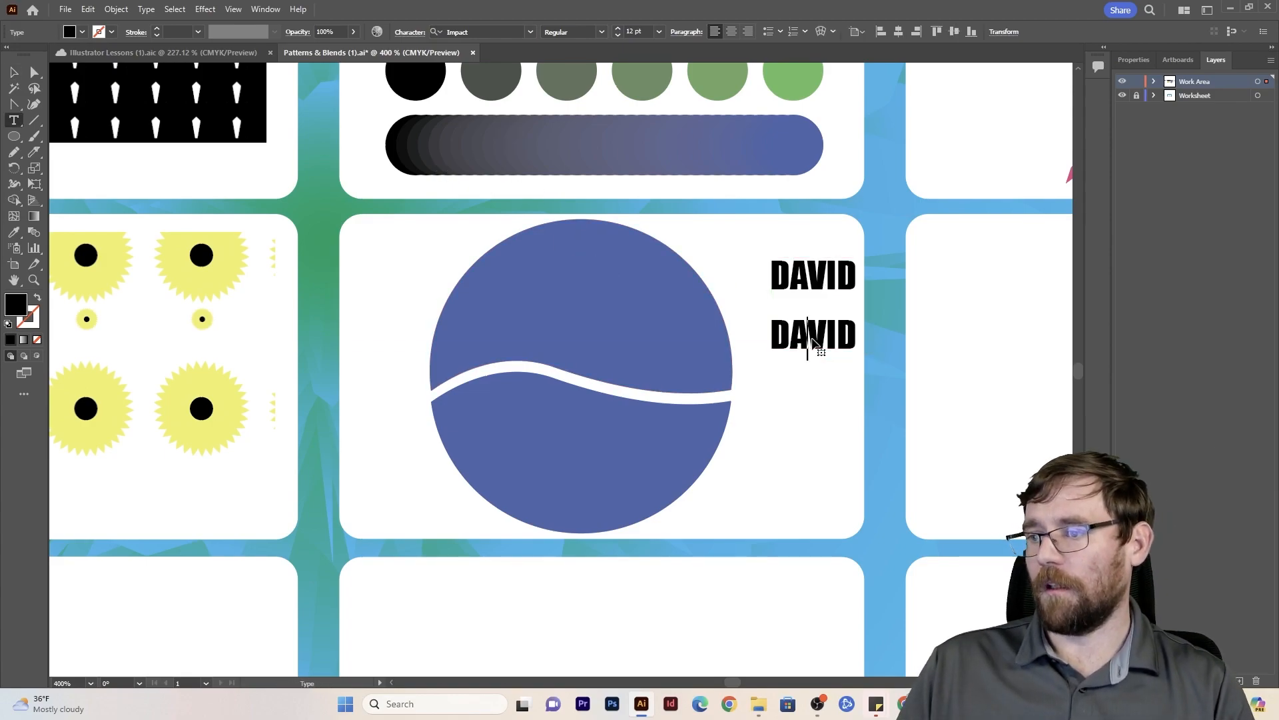
{"action": "double_click", "coordinate": [814, 336]}
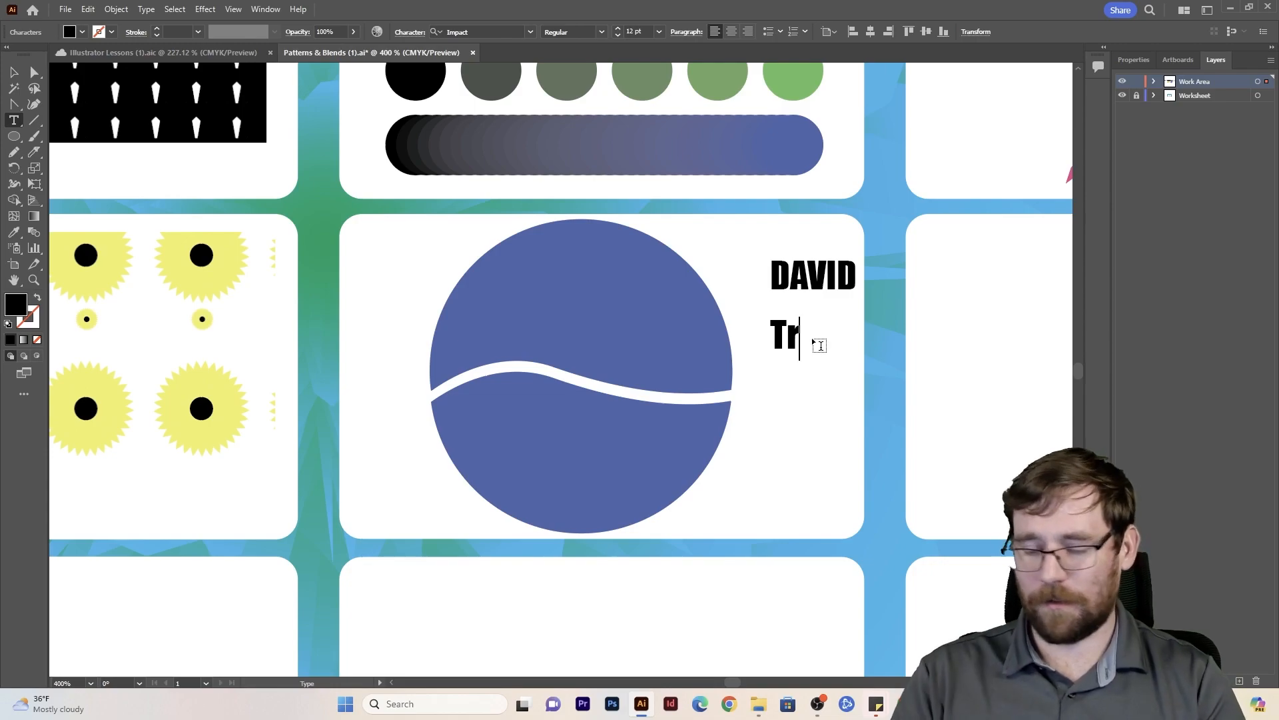
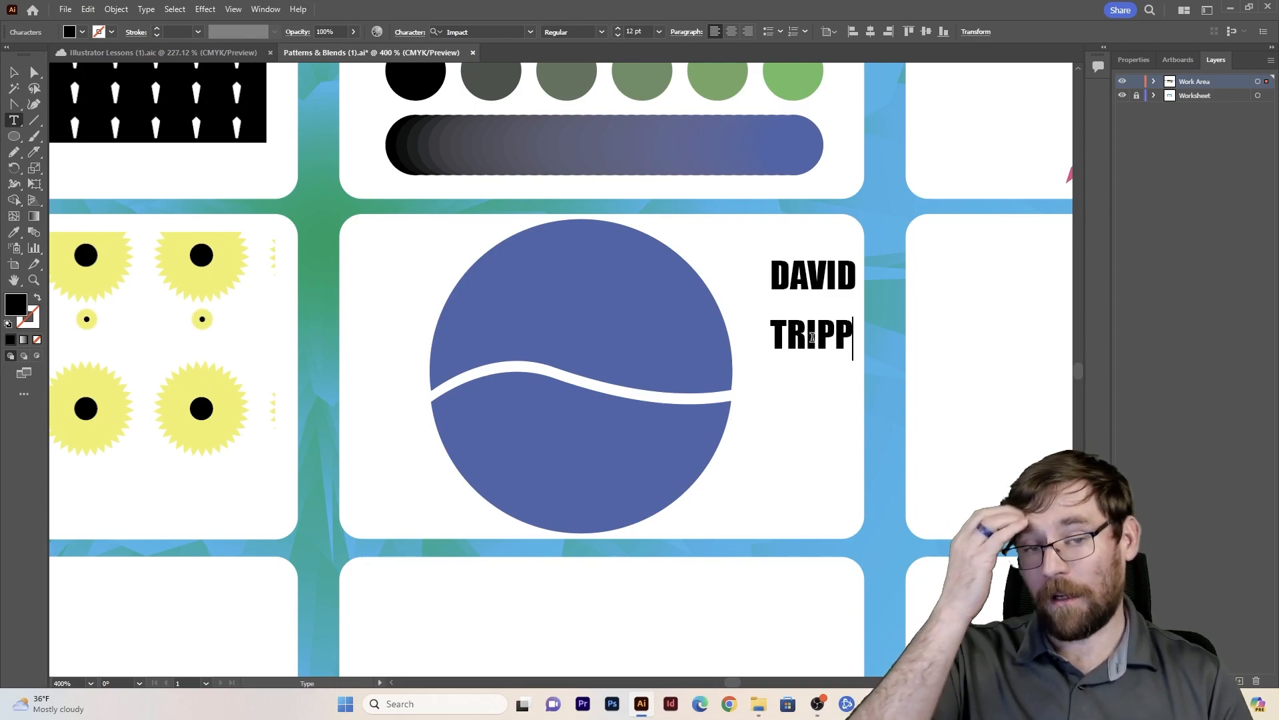
{"action": "key", "text": "Escape"}
- Convert both name texts to outlines and deselect them
{"action": "left_click_drag", "start_coordinate": [824, 234], "coordinate": [829, 391]}
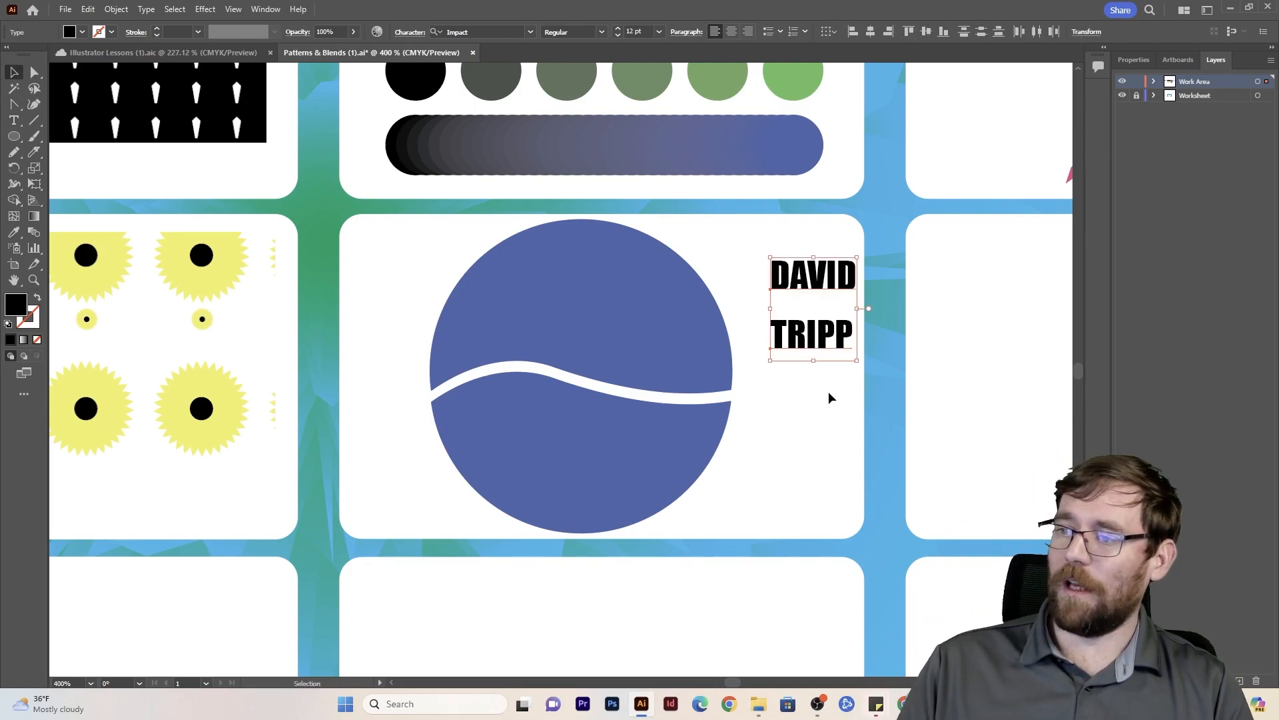
{"action": "left_click", "coordinate": [146, 9]}
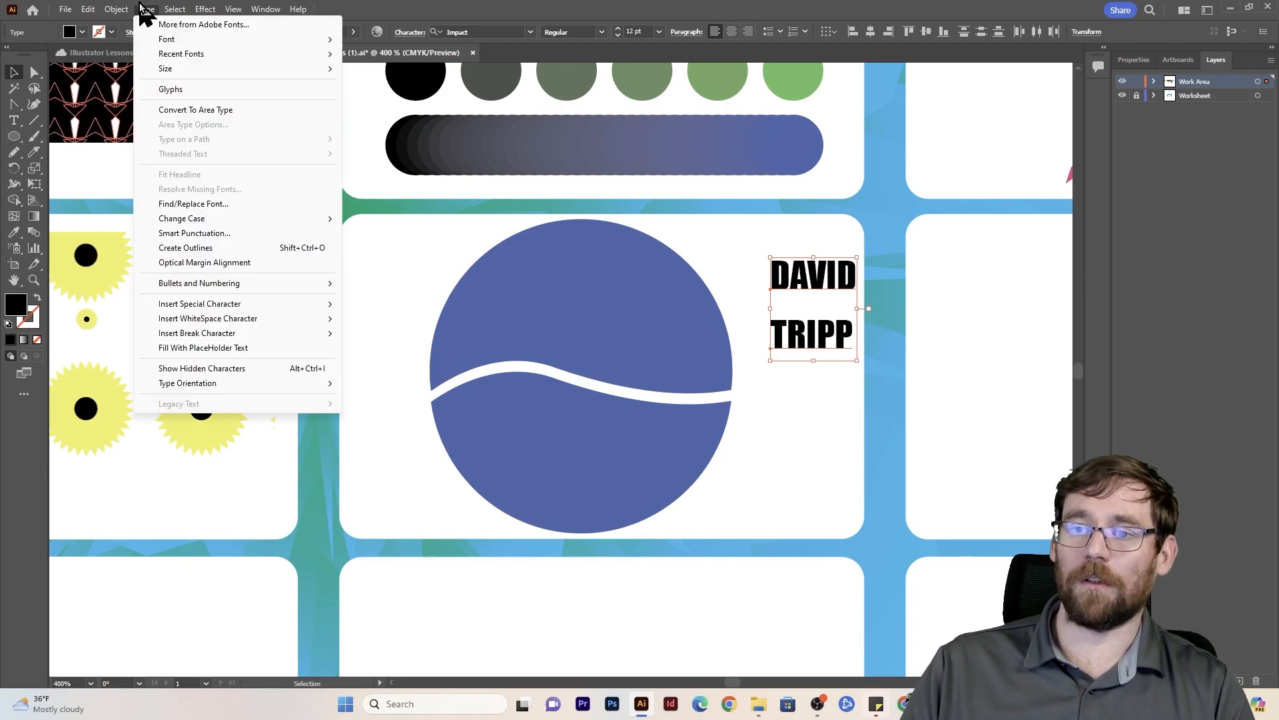
{"action": "left_click", "coordinate": [193, 245]}
{"action": "left_click", "coordinate": [758, 442]}
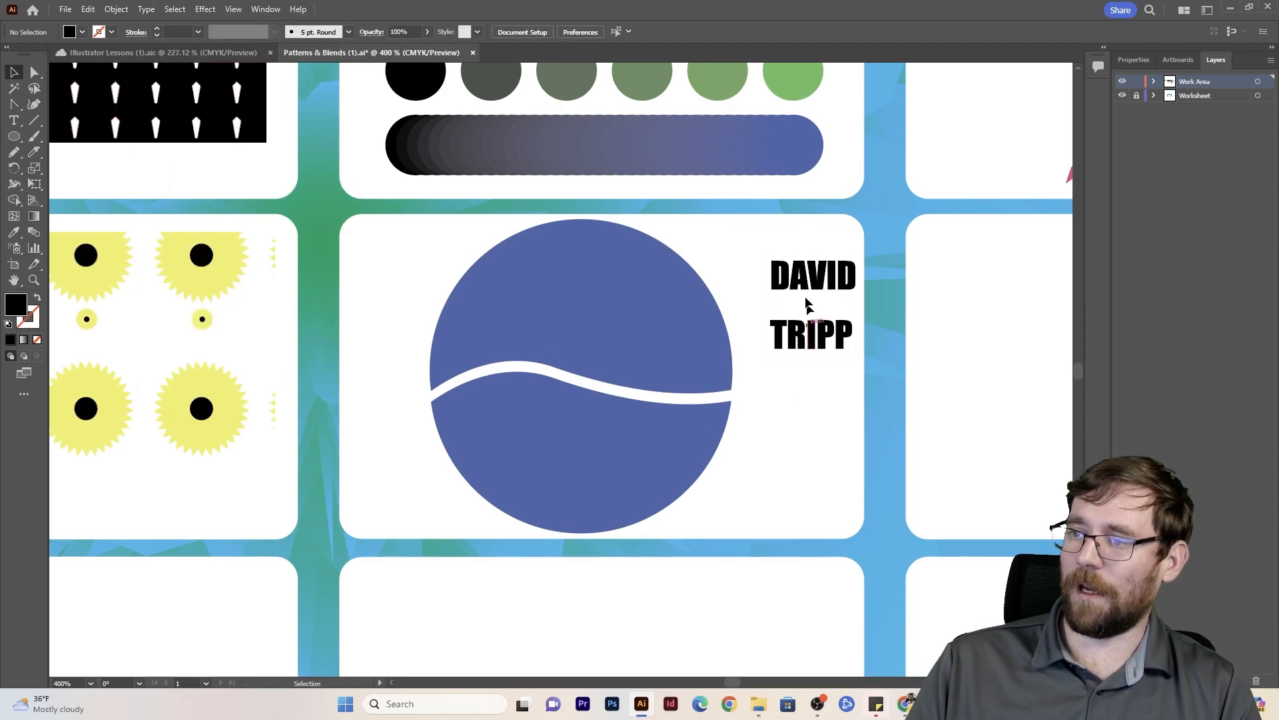
- Bring both halves of the blue circle to the front of the stacking order, then deselect them
{"action": "left_click", "coordinate": [669, 340]}
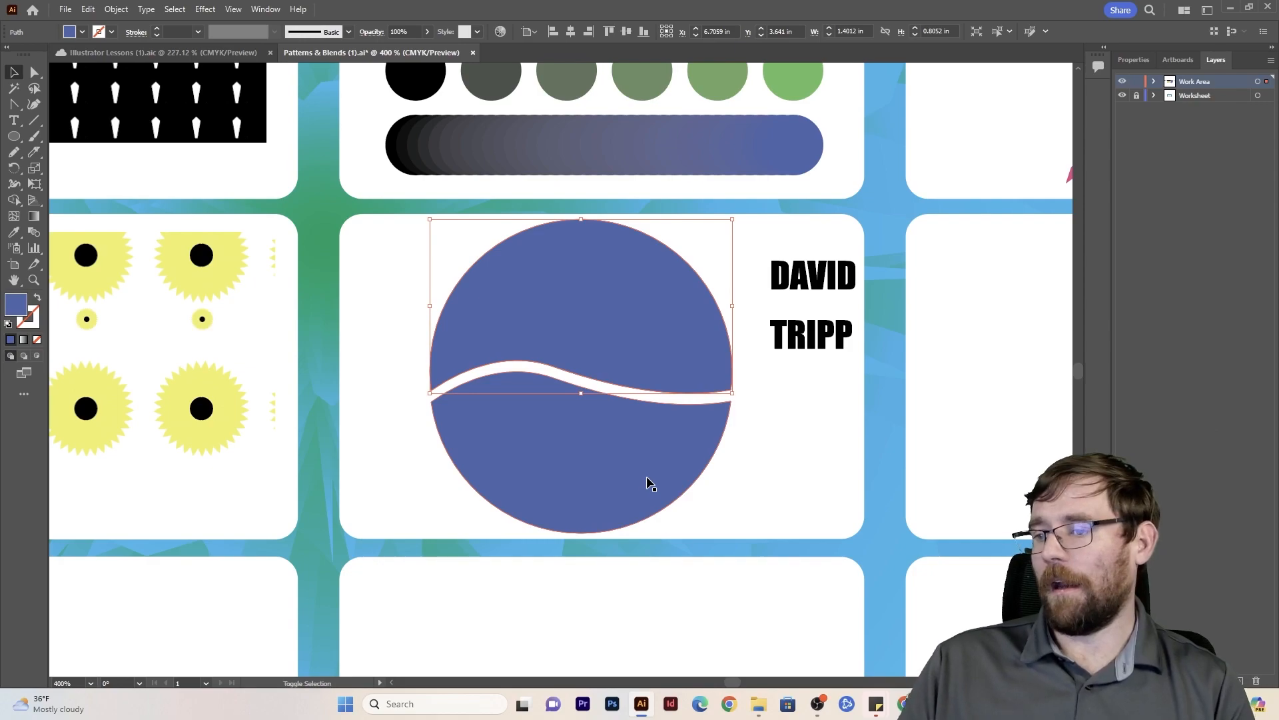
{"action": "left_click", "coordinate": [646, 477], "text": "shift"}
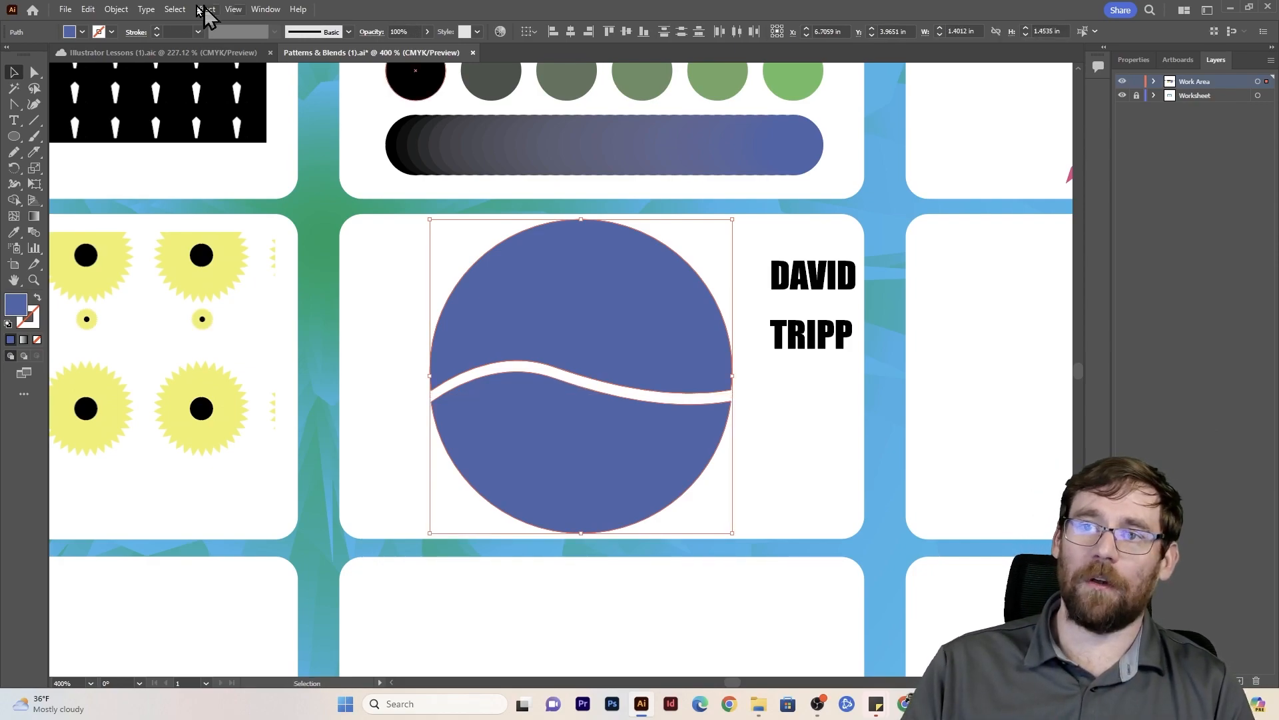
{"action": "left_click", "coordinate": [116, 9]}
{"action": "mouse_move", "coordinate": [139, 40]}
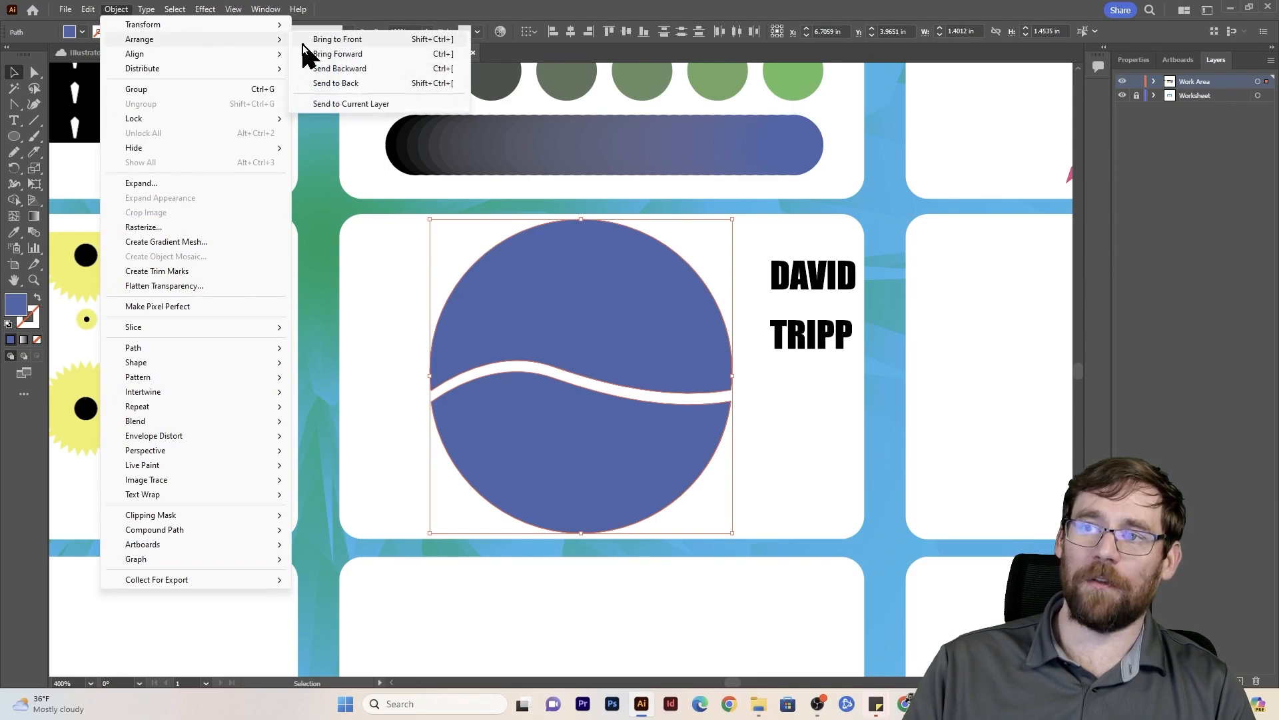
{"action": "left_click", "coordinate": [306, 44]}
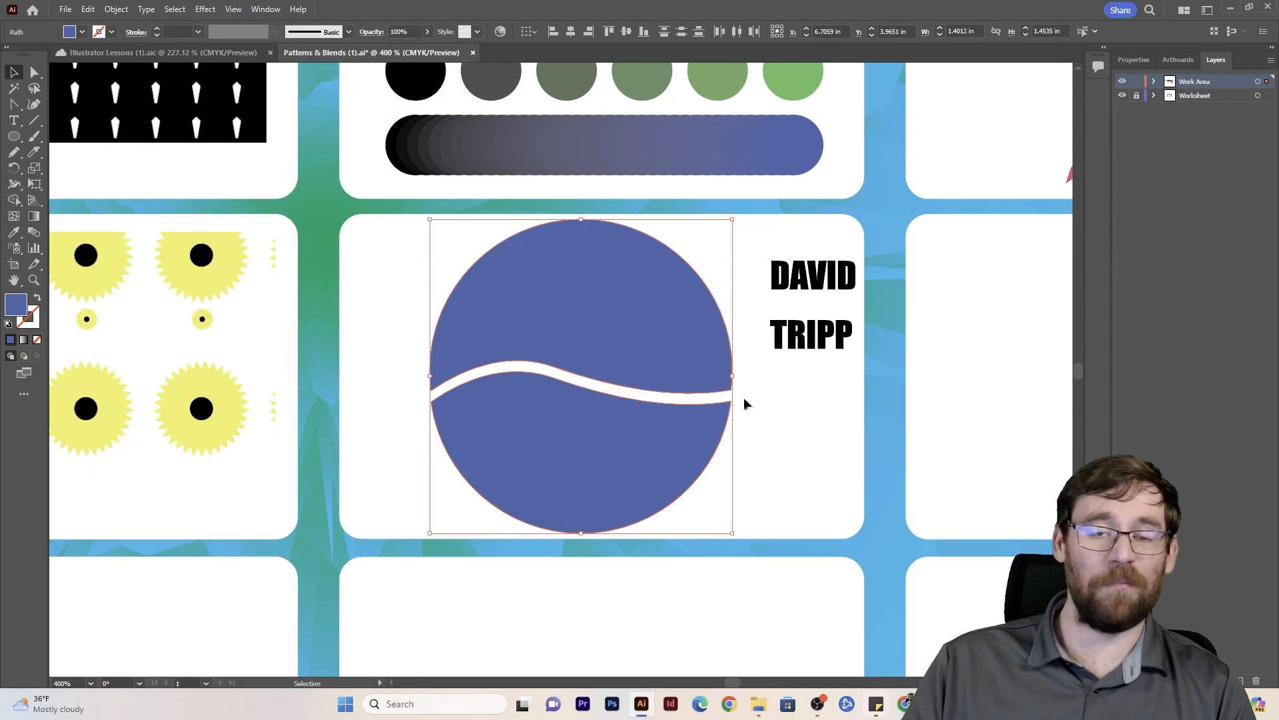
{"action": "left_click", "coordinate": [811, 413]}
- Warp the outlined first name into the upper circle half with Envelope Distort, Make with Top Object
{"action": "left_click", "coordinate": [821, 283]}
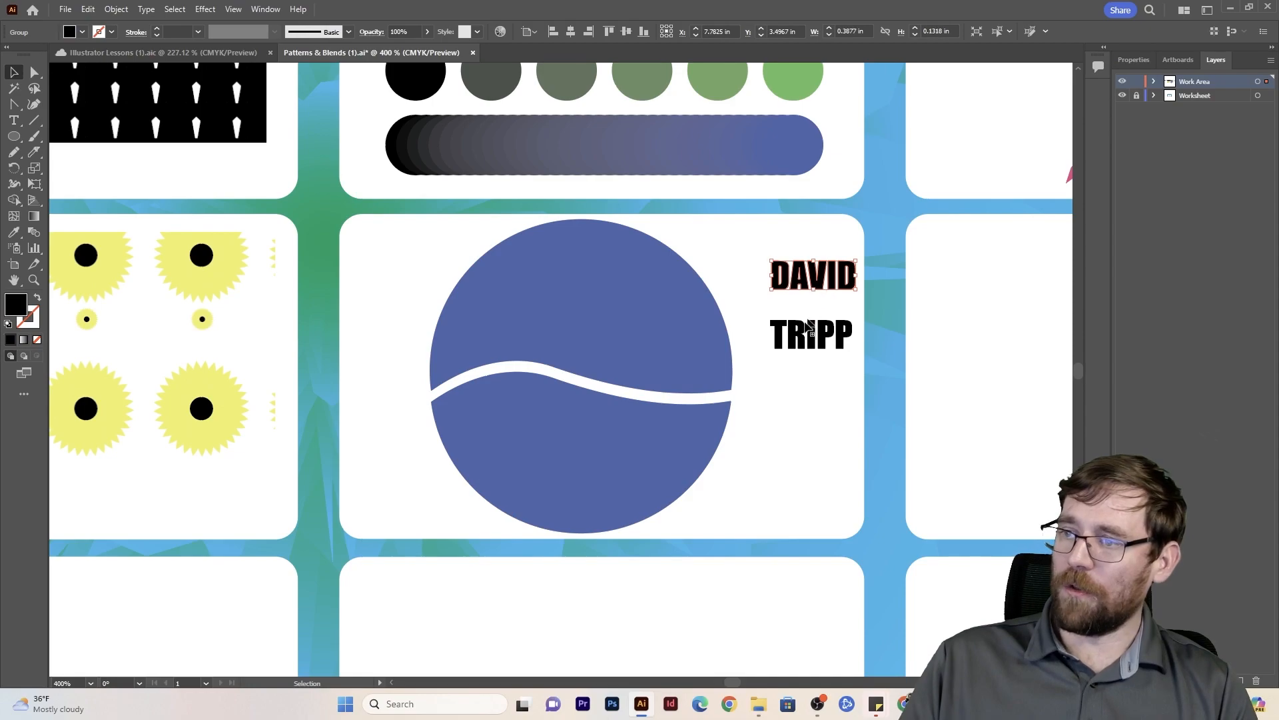
{"action": "left_click", "coordinate": [608, 300], "text": "shift"}
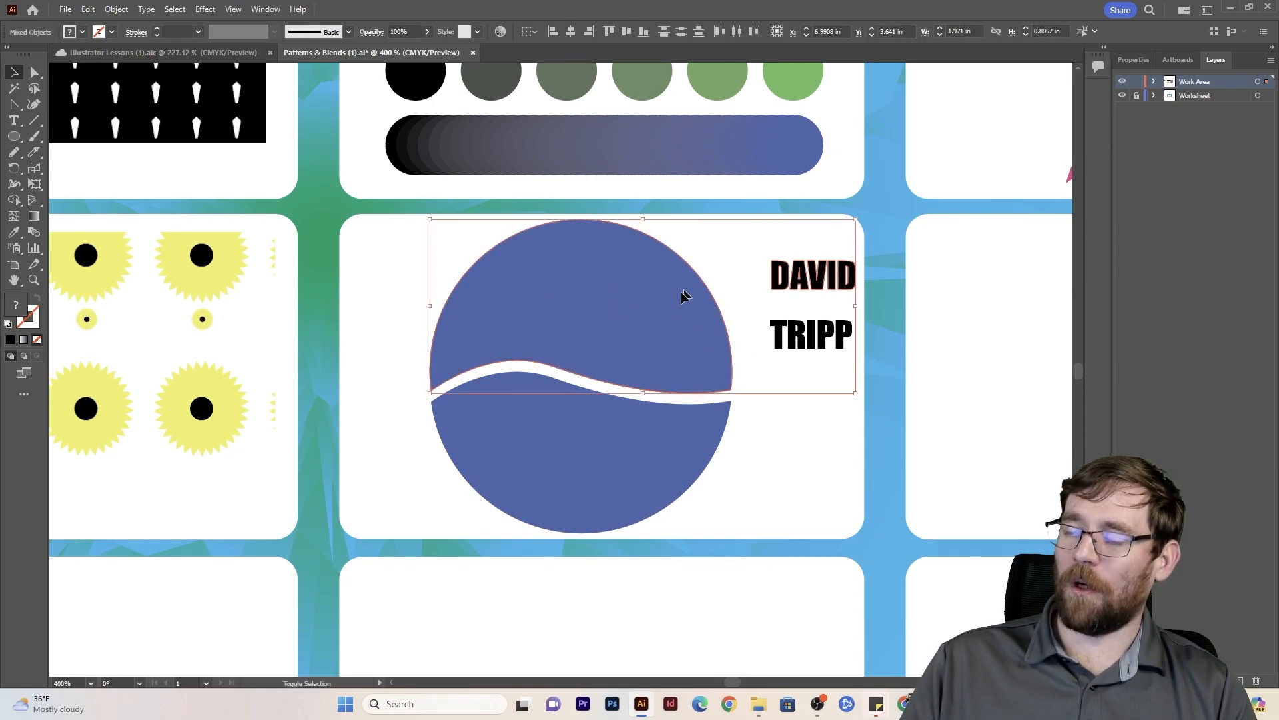
{"action": "left_click", "coordinate": [819, 487]}
{"action": "left_click", "coordinate": [840, 277]}
{"action": "left_click", "coordinate": [683, 289], "text": "shift"}
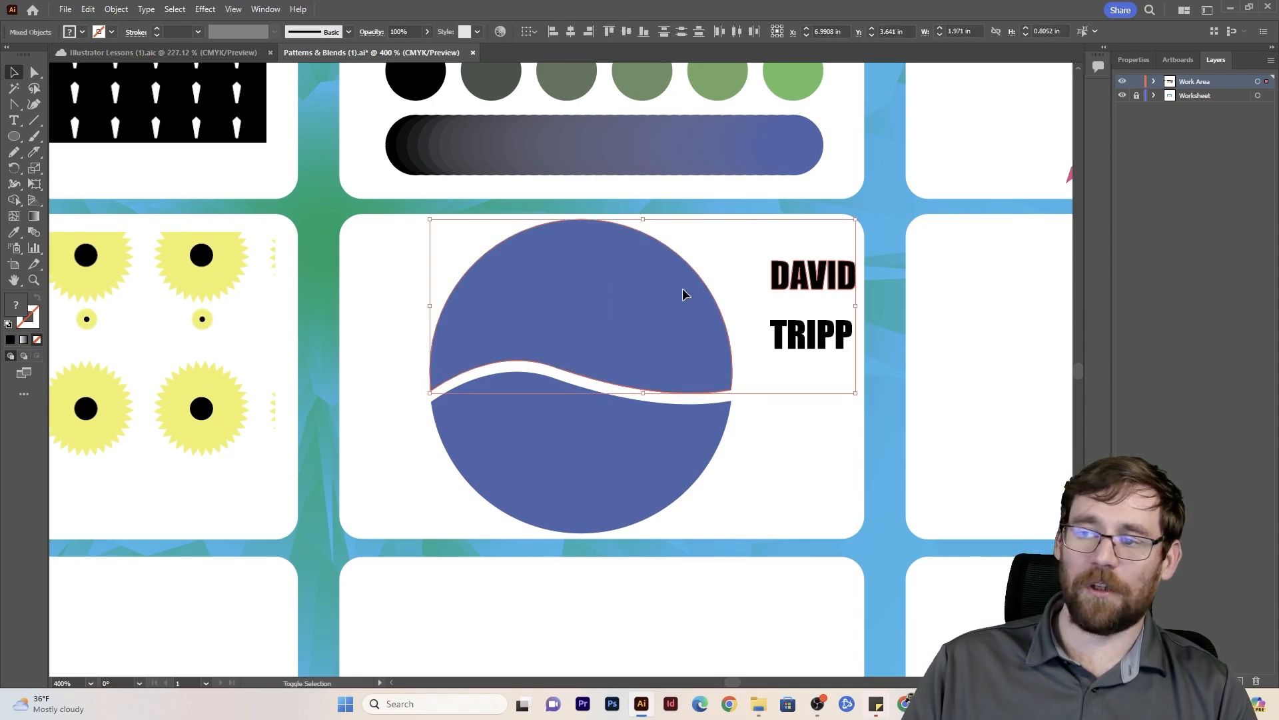
{"action": "left_click", "coordinate": [116, 9]}
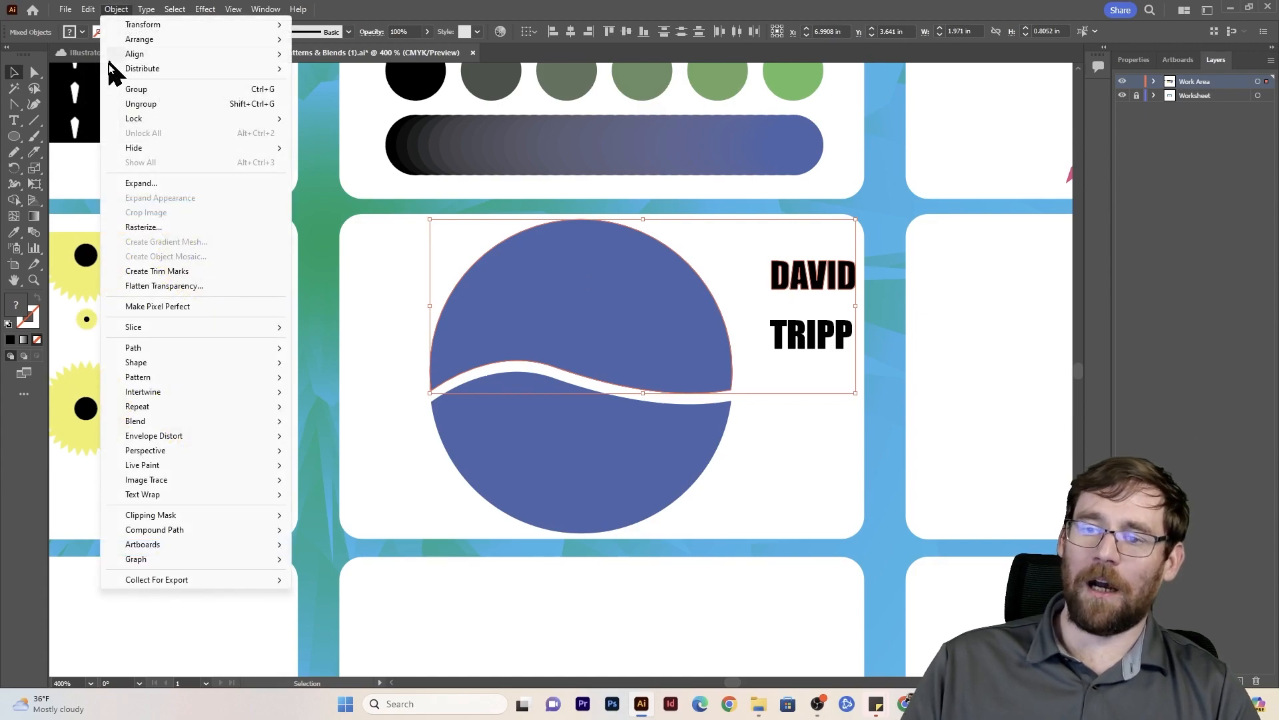
{"action": "mouse_move", "coordinate": [187, 440]}
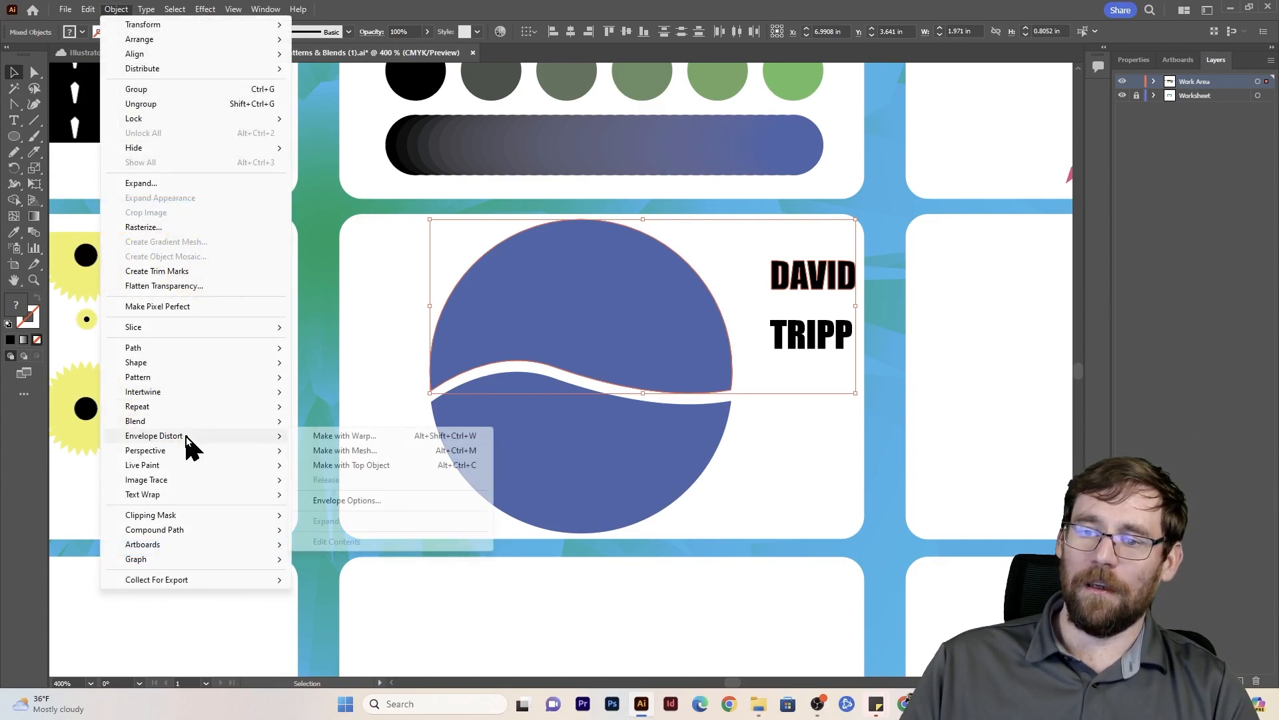
{"action": "left_click", "coordinate": [349, 466]}
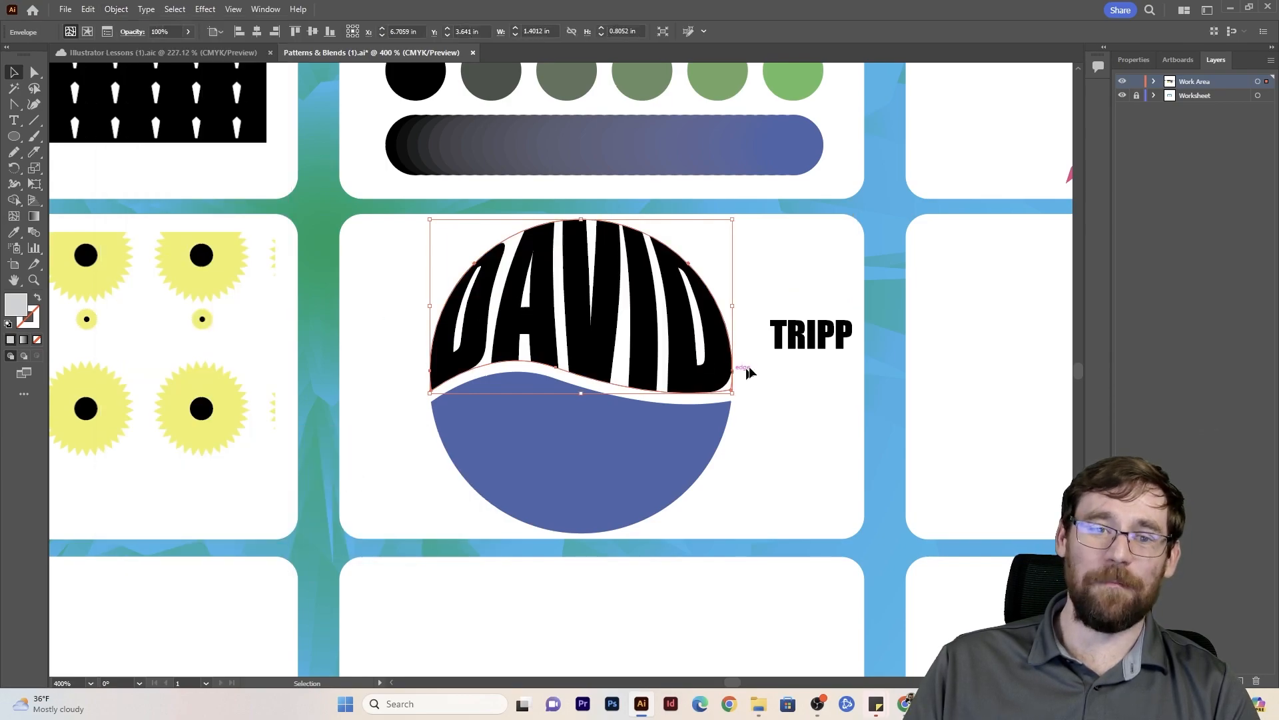
- Warp the outlined last name into the lower circle half with Envelope Distort, Make with Top Object, then deselect it
{"action": "left_click", "coordinate": [809, 337]}
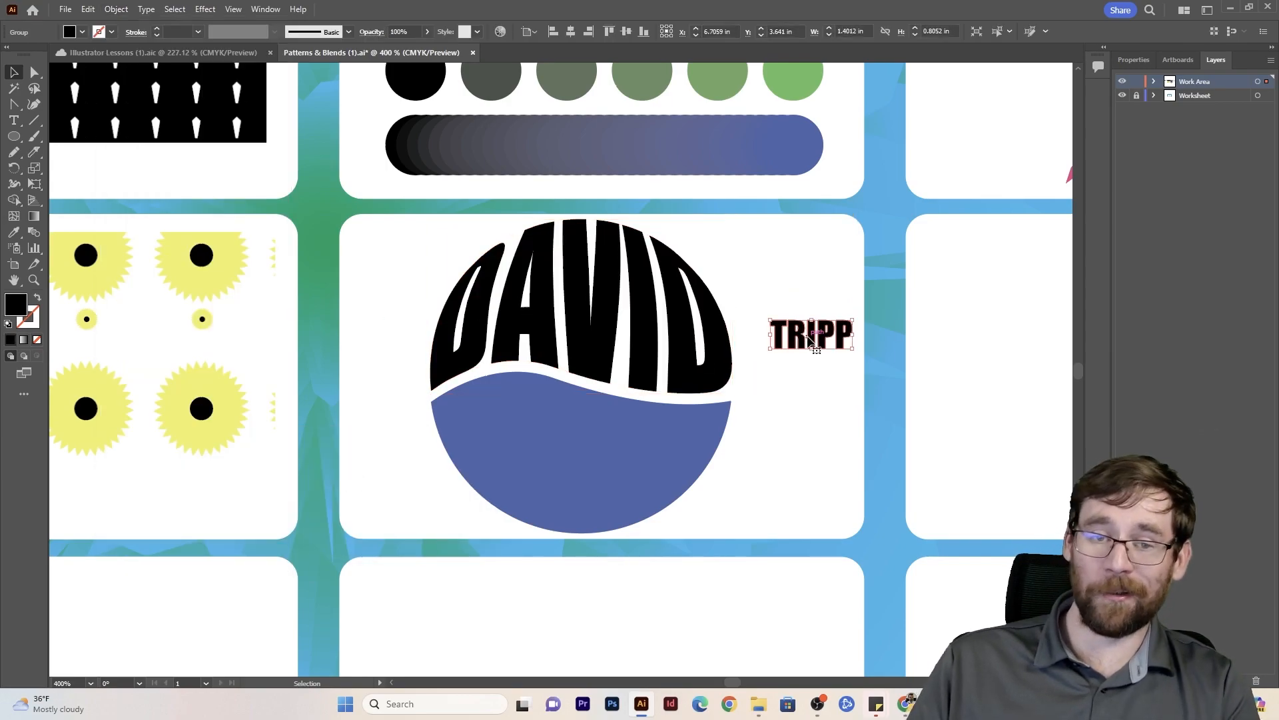
{"action": "left_click", "coordinate": [628, 484], "text": "shift"}
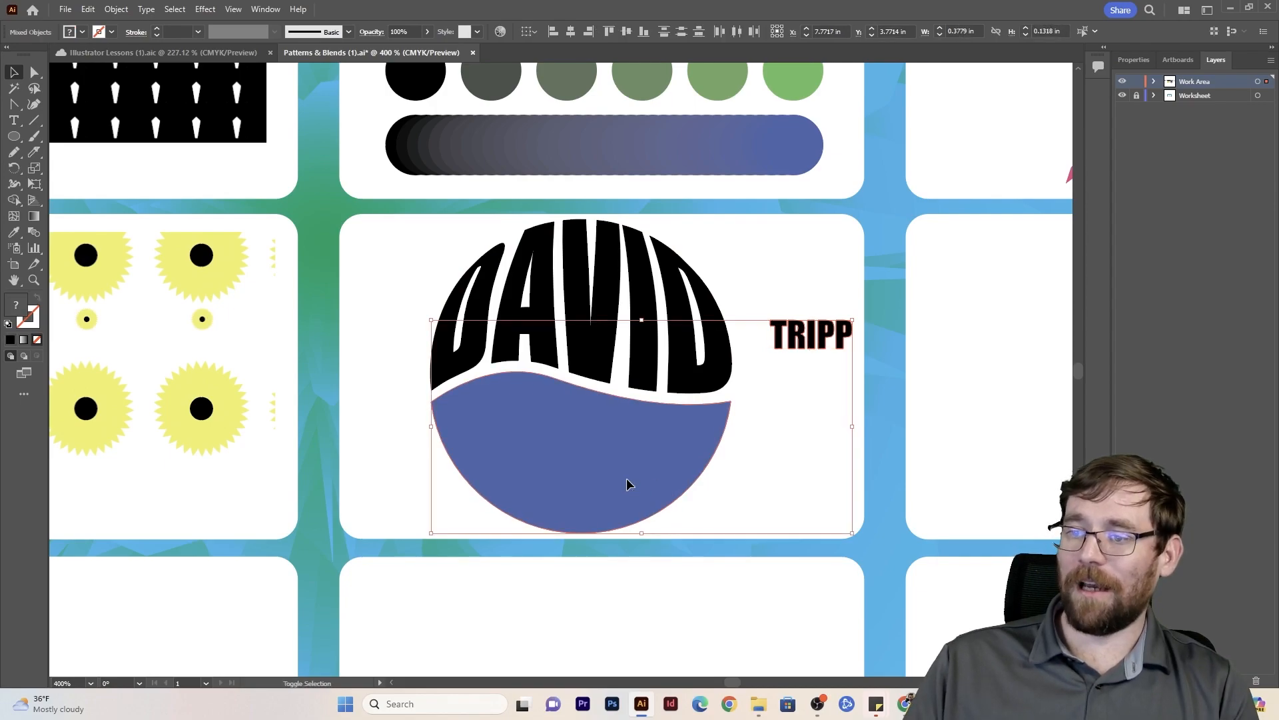
{"action": "left_click", "coordinate": [116, 9]}
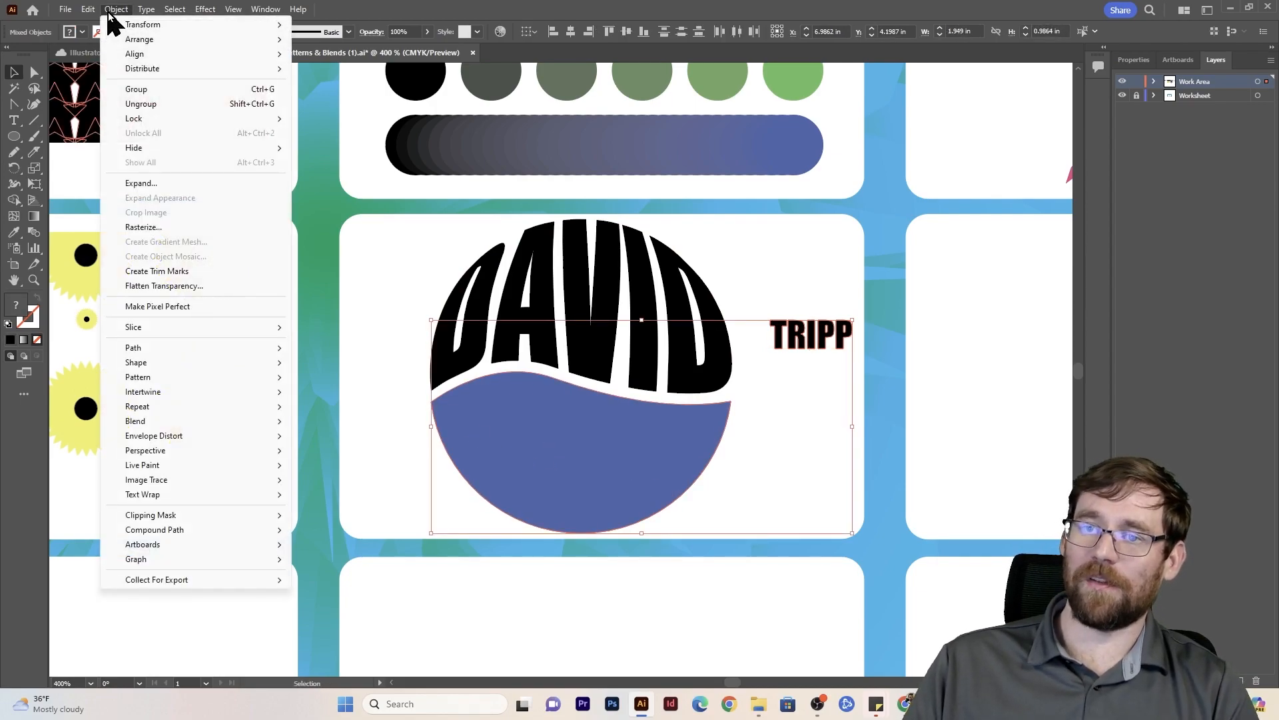
{"action": "mouse_move", "coordinate": [178, 436]}
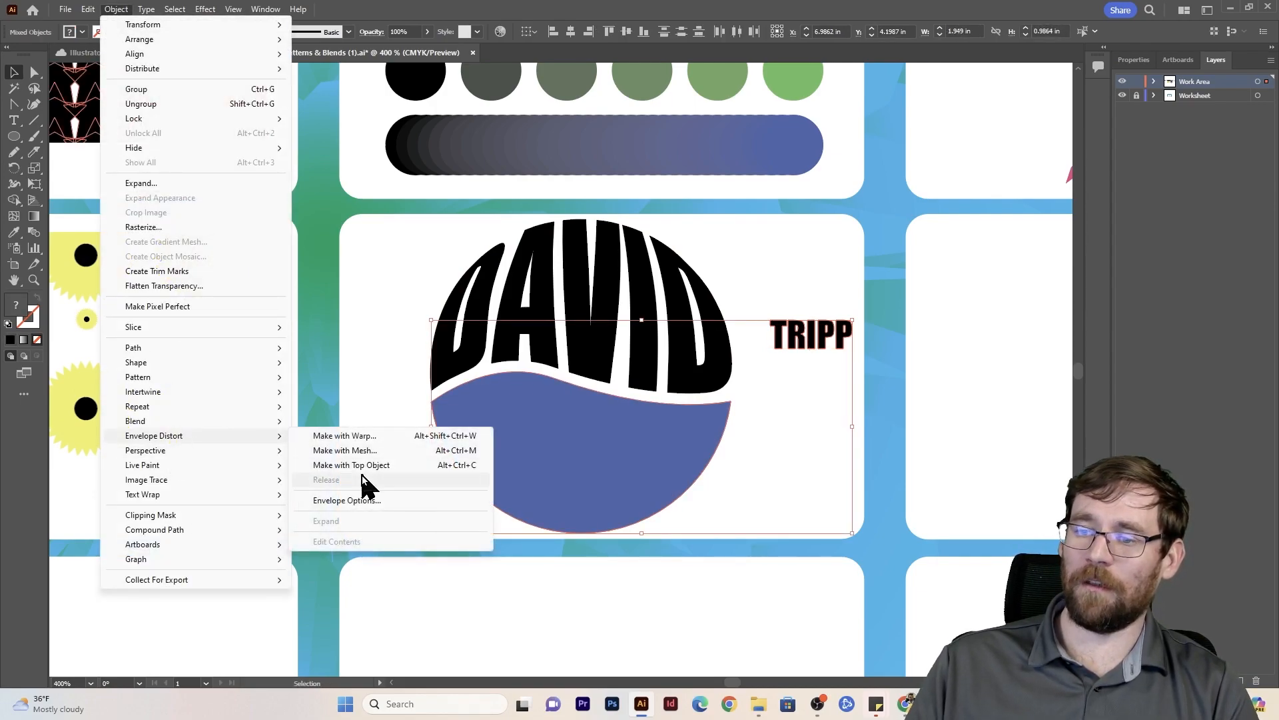
{"action": "left_click", "coordinate": [371, 477]}
{"action": "left_click", "coordinate": [377, 408]}
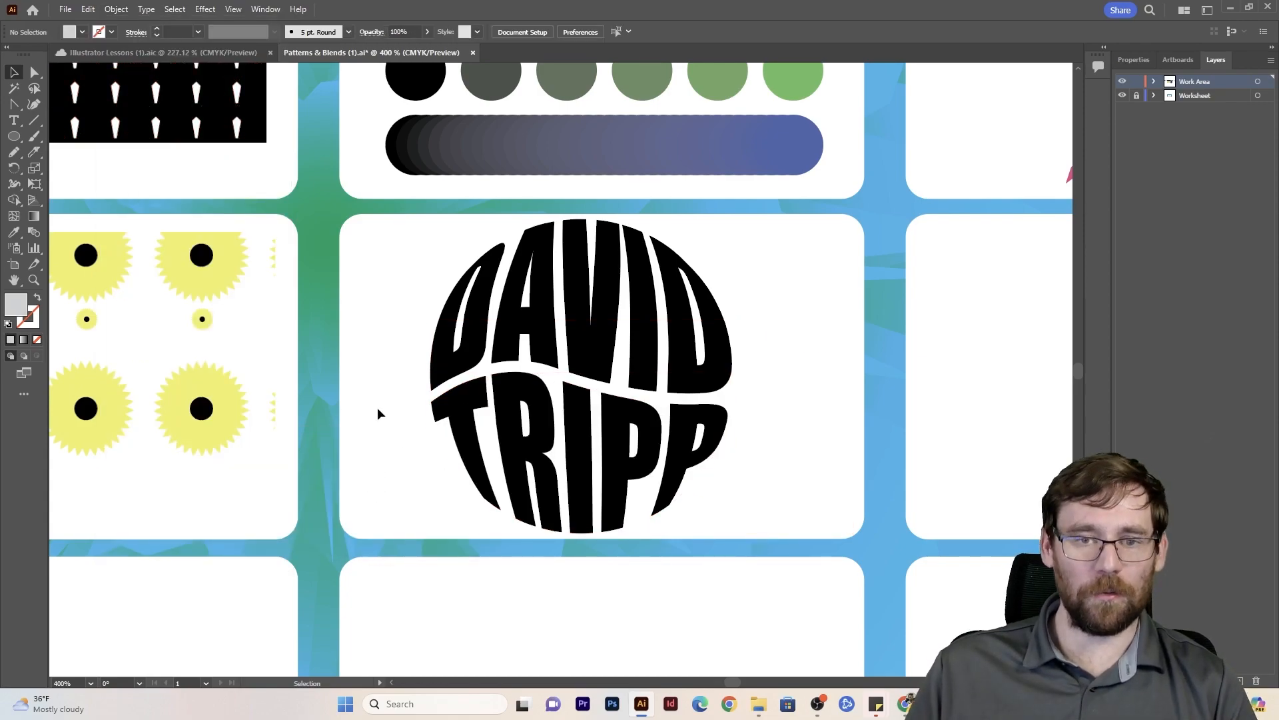
- Duplicate the circular name lettering to its right and scale the copy down to about 0.38 by 0.39 in
{"action": "left_click", "coordinate": [579, 368]}
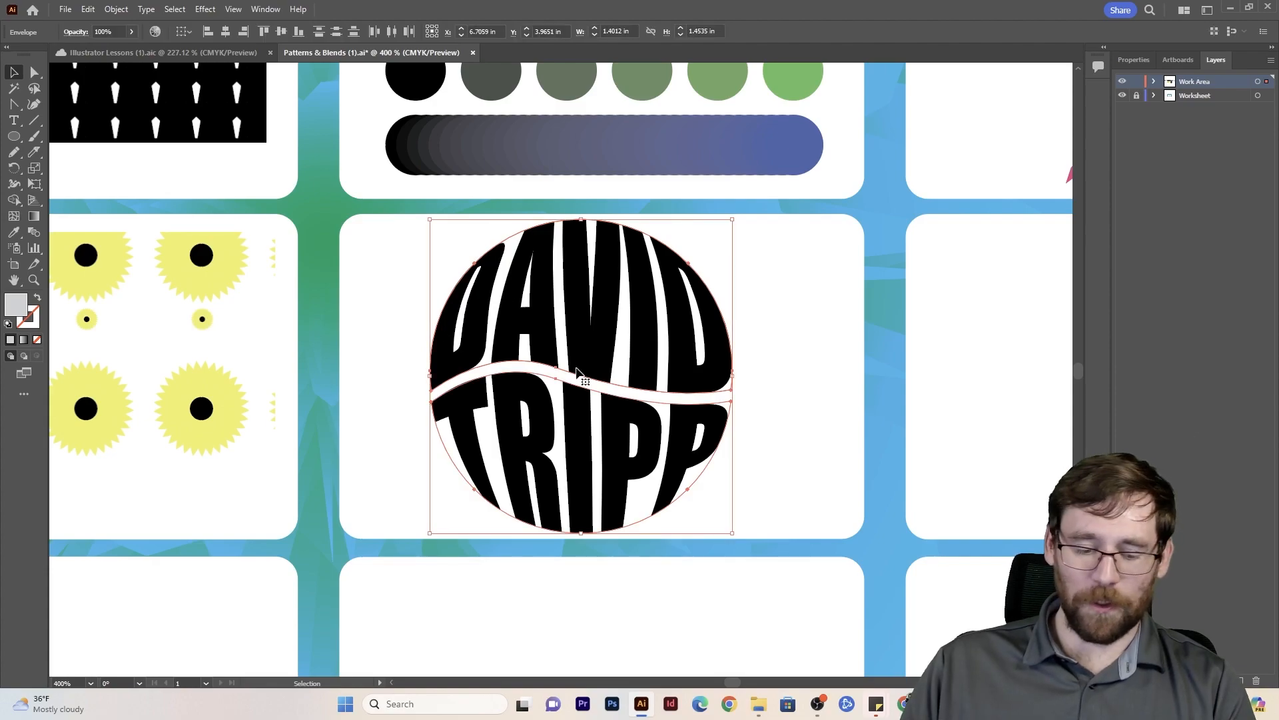
{"action": "left_click_drag", "start_coordinate": [579, 358], "coordinate": [882, 357]}
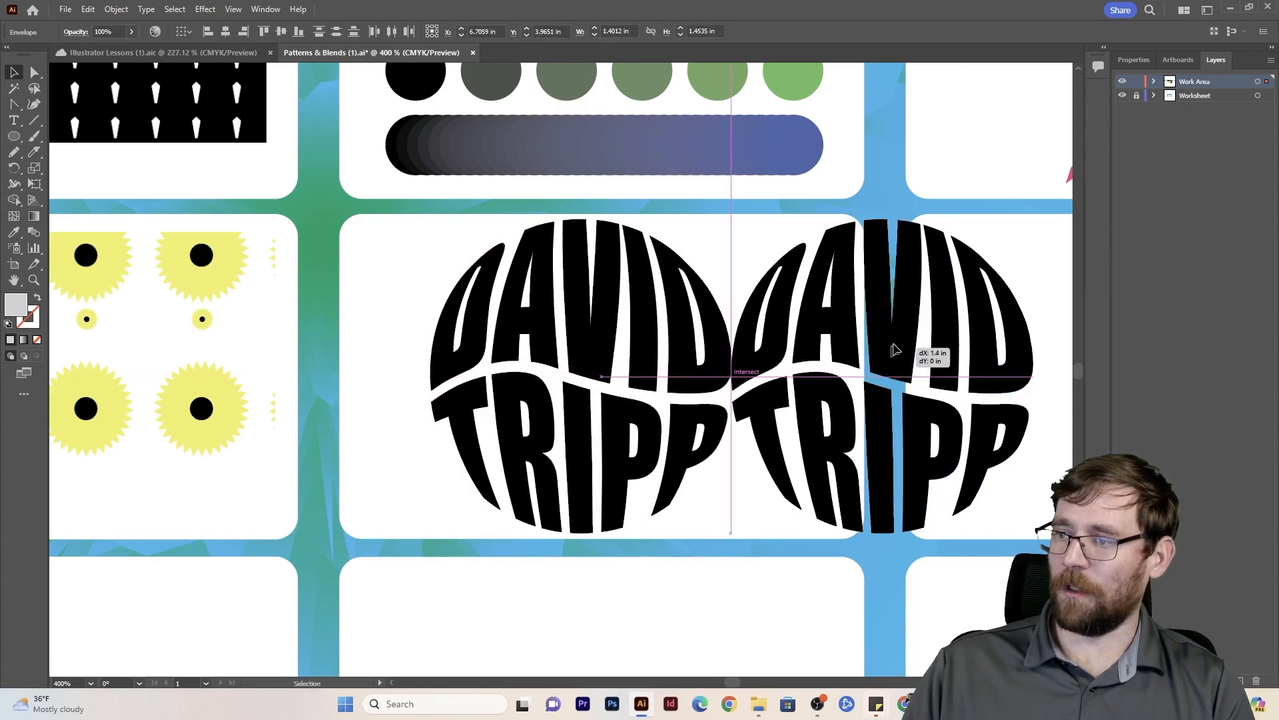
{"action": "left_click_drag", "start_coordinate": [1033, 220], "coordinate": [801, 383]}
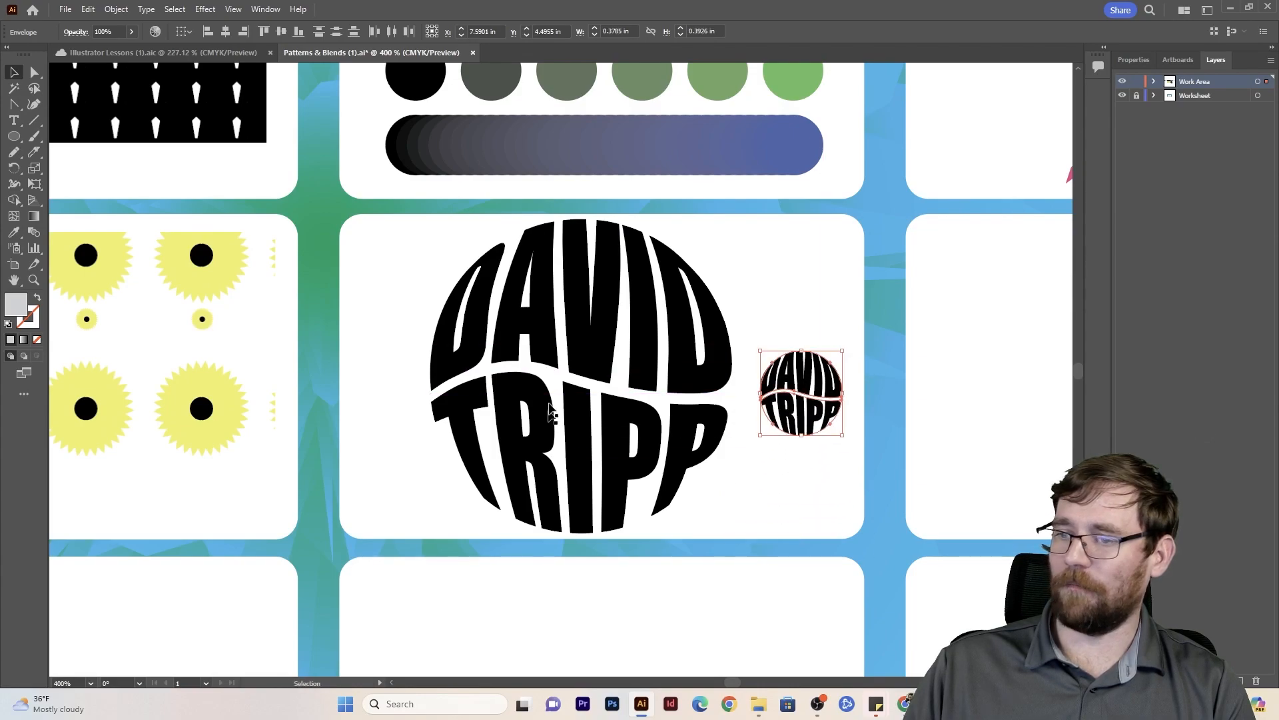
- Change the fill of the first name in the large lettering to light orange by editing its envelope contents
{"action": "left_click", "coordinate": [588, 326]}
{"action": "double_click", "coordinate": [586, 324]}
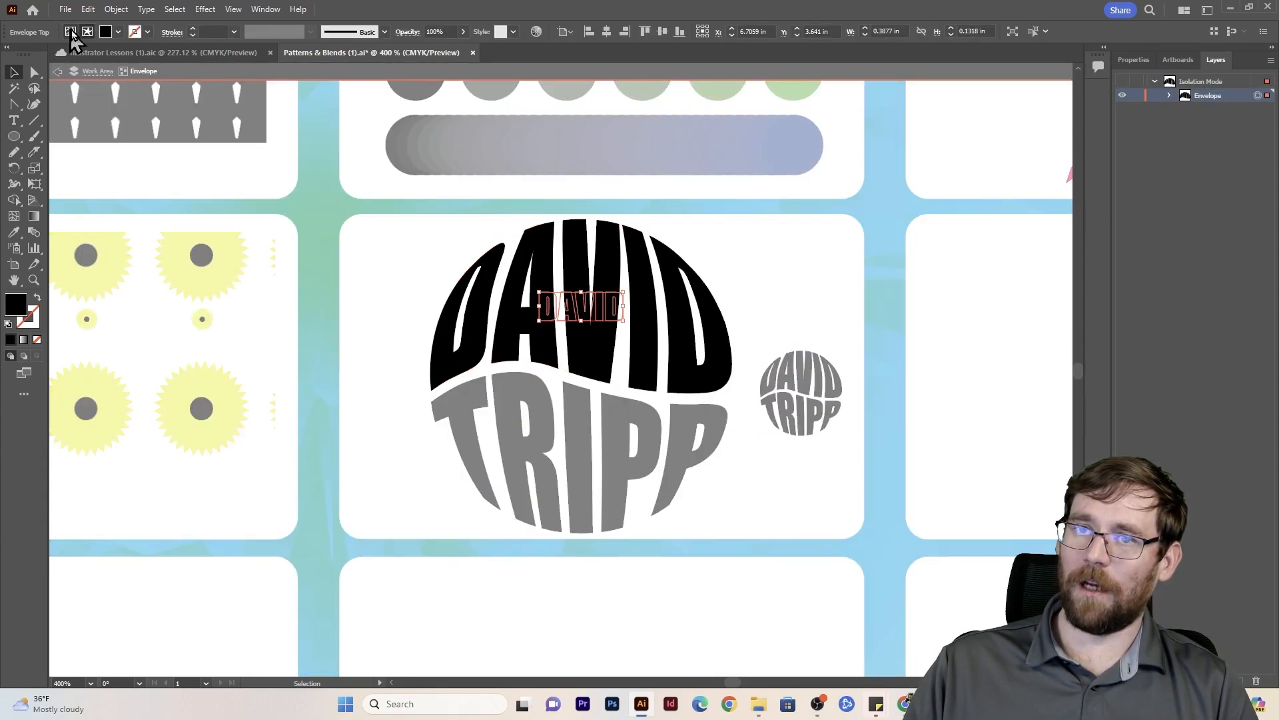
{"action": "left_click", "coordinate": [118, 32]}
{"action": "left_click", "coordinate": [131, 54]}
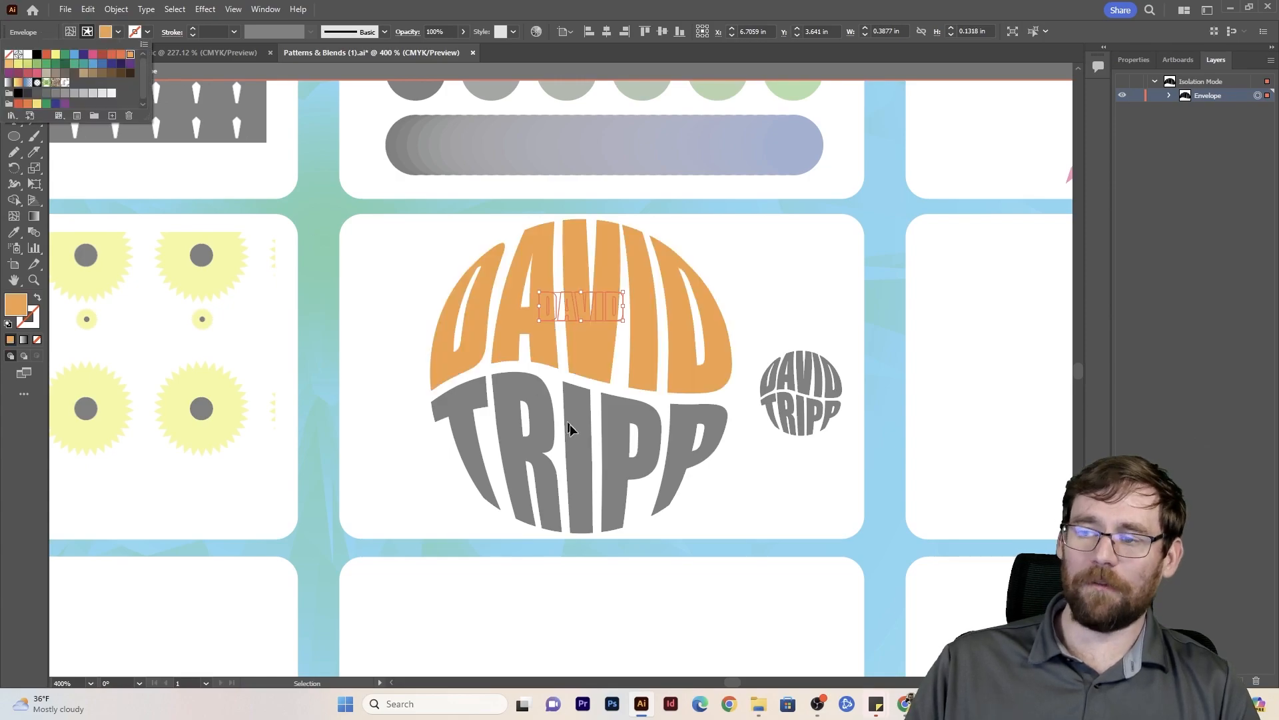
- Give the last name in the large lettering the same light orange fill by editing its envelope contents
{"action": "left_click", "coordinate": [599, 453]}
{"action": "double_click", "coordinate": [602, 458]}
{"action": "left_click", "coordinate": [590, 466]}
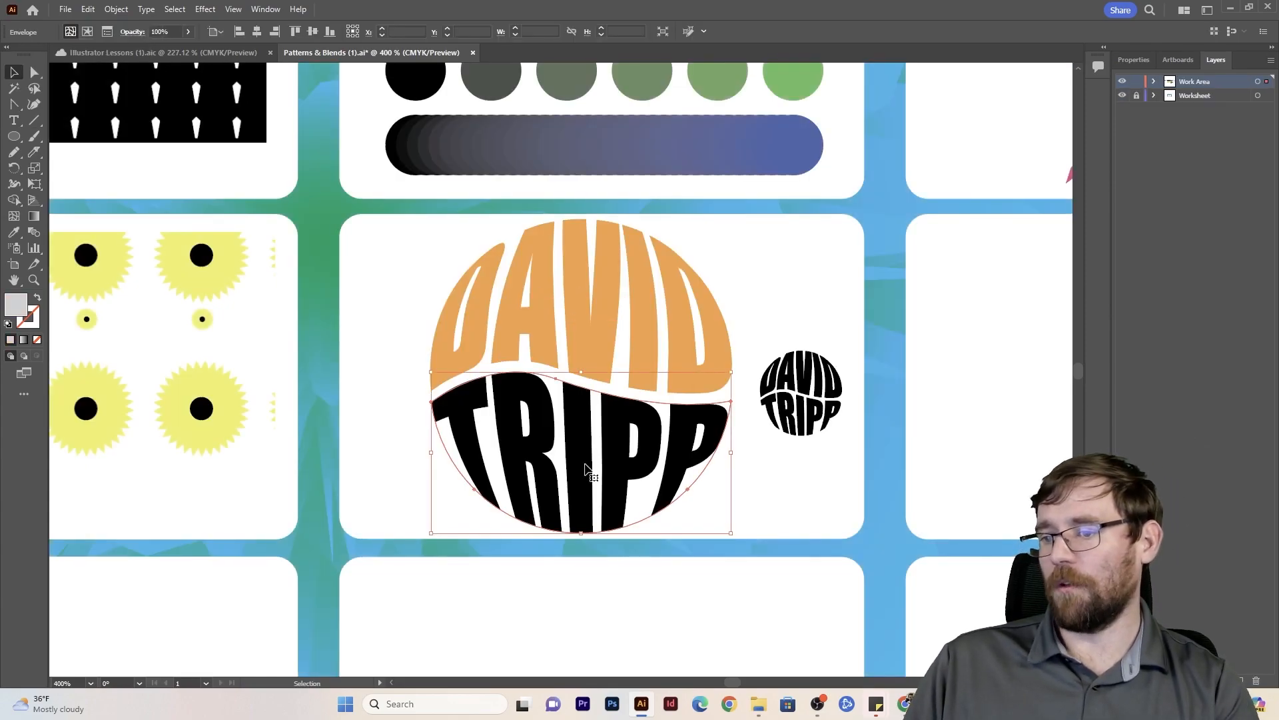
{"action": "double_click", "coordinate": [586, 457]}
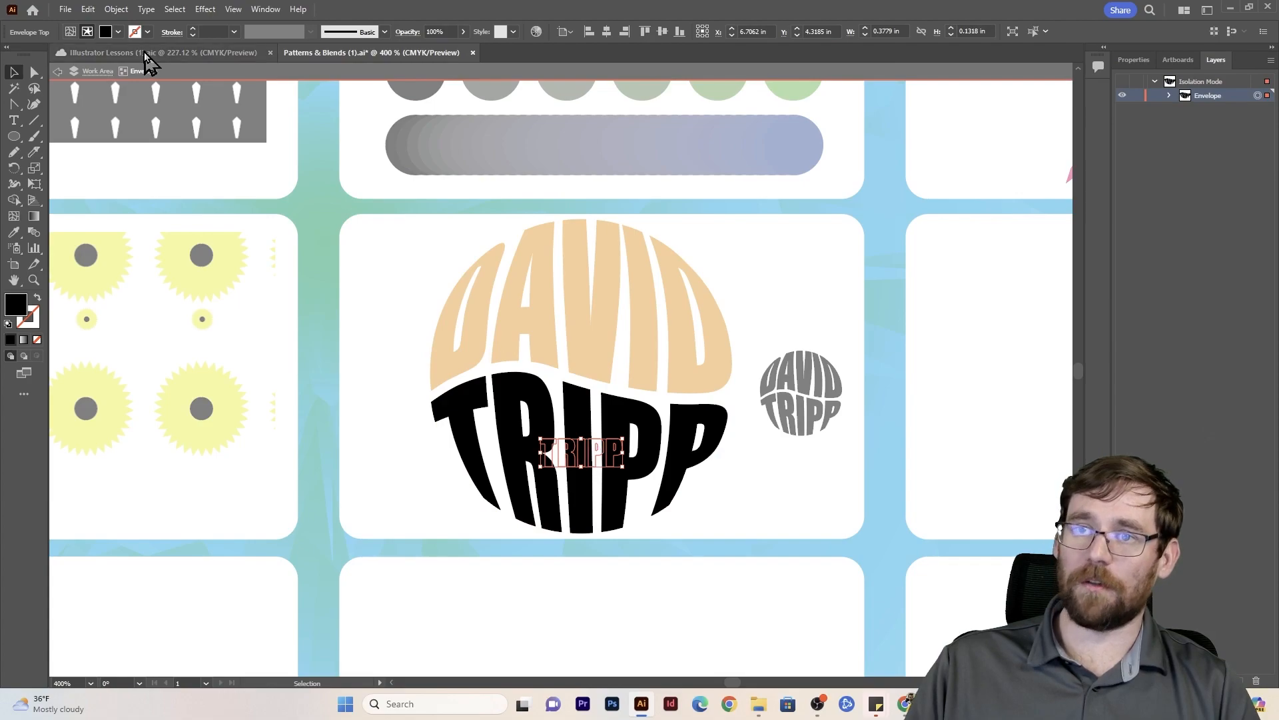
{"action": "left_click", "coordinate": [118, 32]}
{"action": "left_click", "coordinate": [125, 53]}
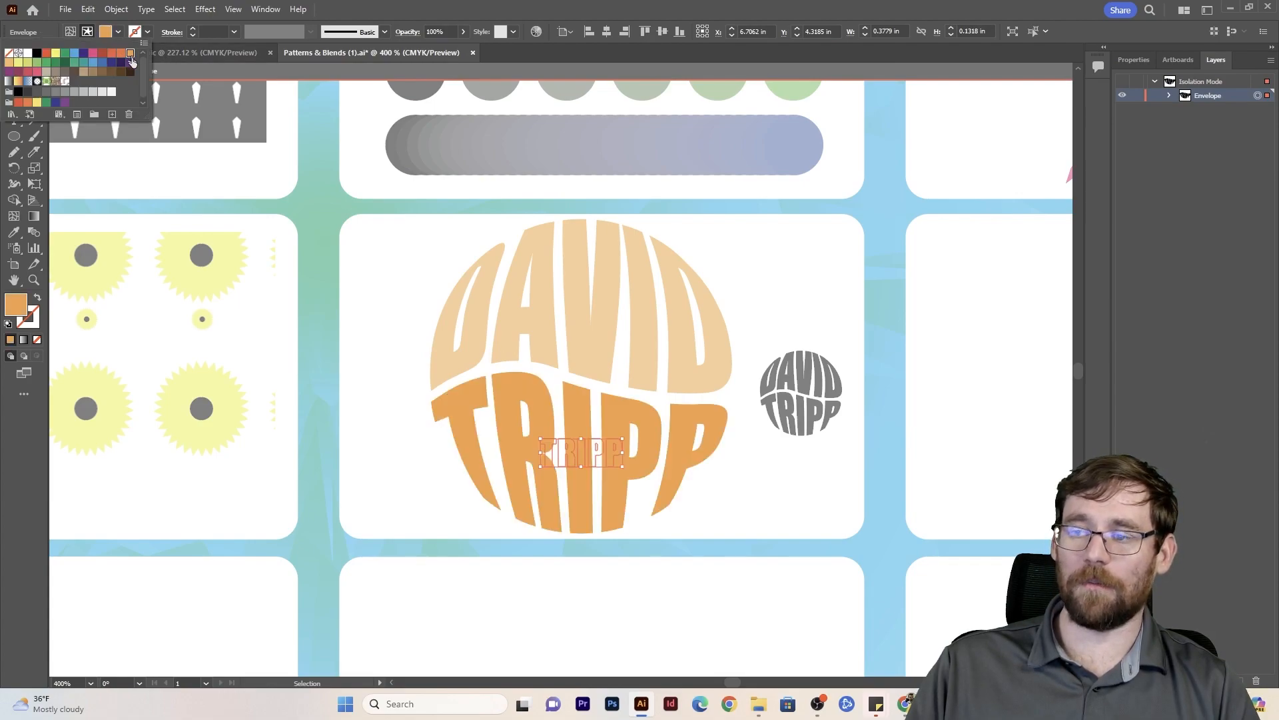
- Exit the envelope's isolation mode, move the small lettering to the centre of the large circle, and send it to the back
{"action": "double_click", "coordinate": [419, 392]}
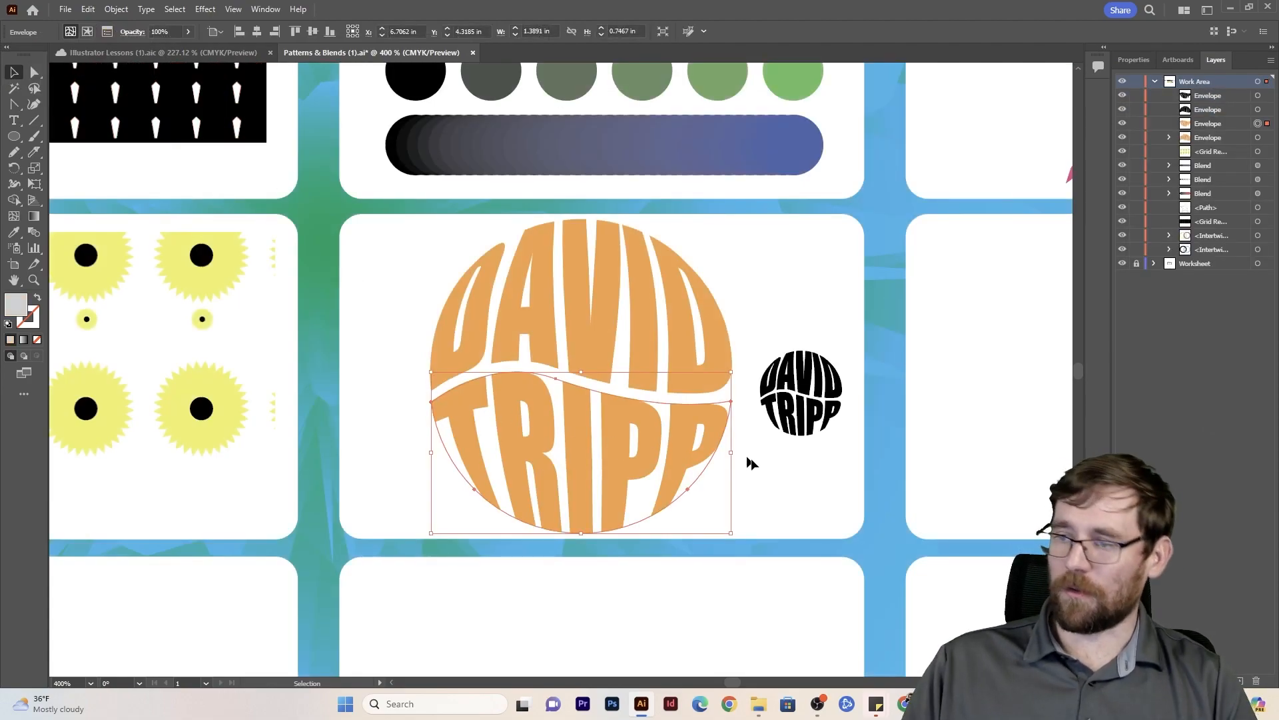
{"action": "left_click", "coordinate": [810, 398]}
{"action": "left_click_drag", "start_coordinate": [812, 393], "coordinate": [583, 369]}
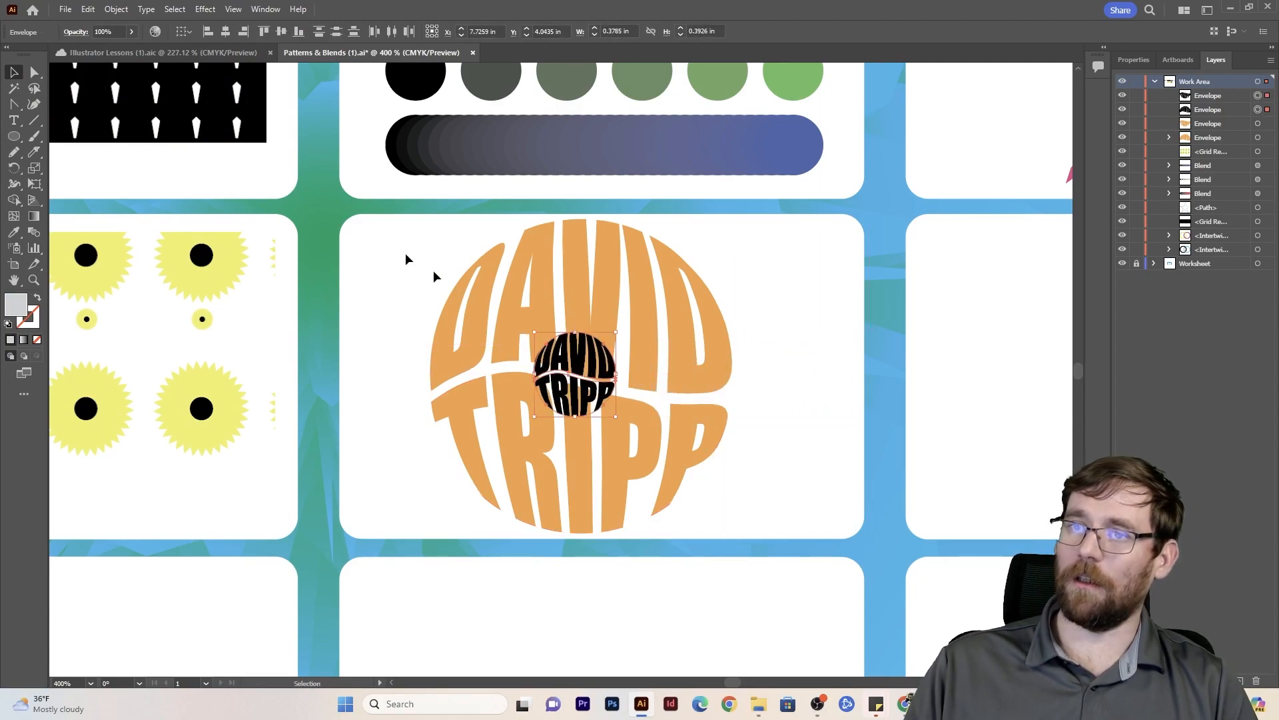
{"action": "left_click", "coordinate": [116, 9]}
{"action": "mouse_move", "coordinate": [143, 40]}
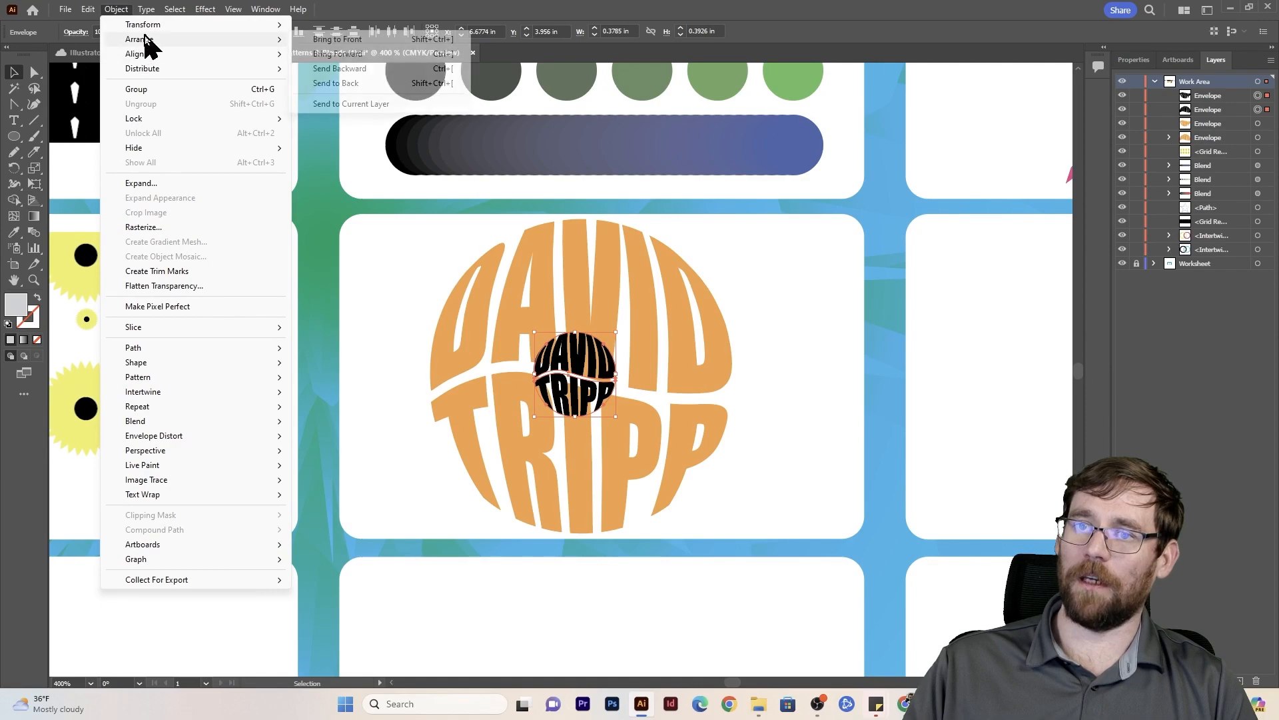
{"action": "left_click", "coordinate": [316, 87]}
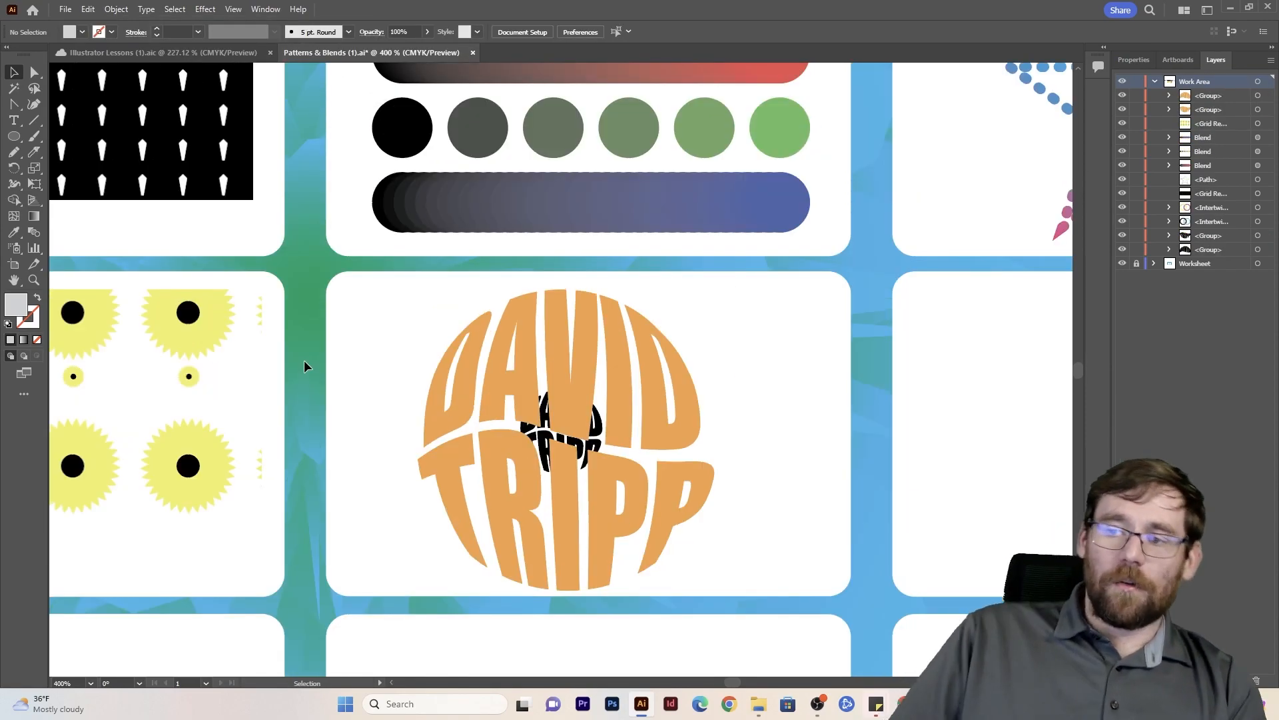
- Blend the large orange first name with the small black one using 80 specified steps
{"action": "left_click_drag", "start_coordinate": [416, 317], "coordinate": [618, 415]}
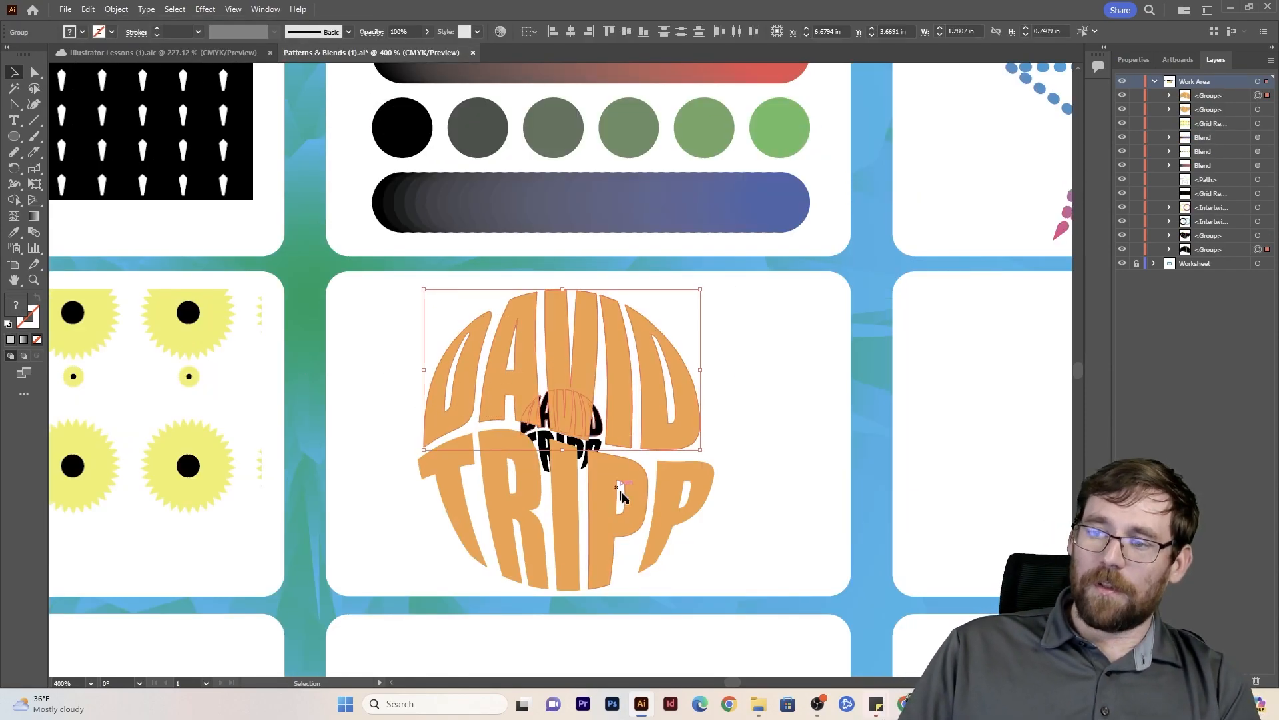
{"action": "left_click", "coordinate": [124, 10]}
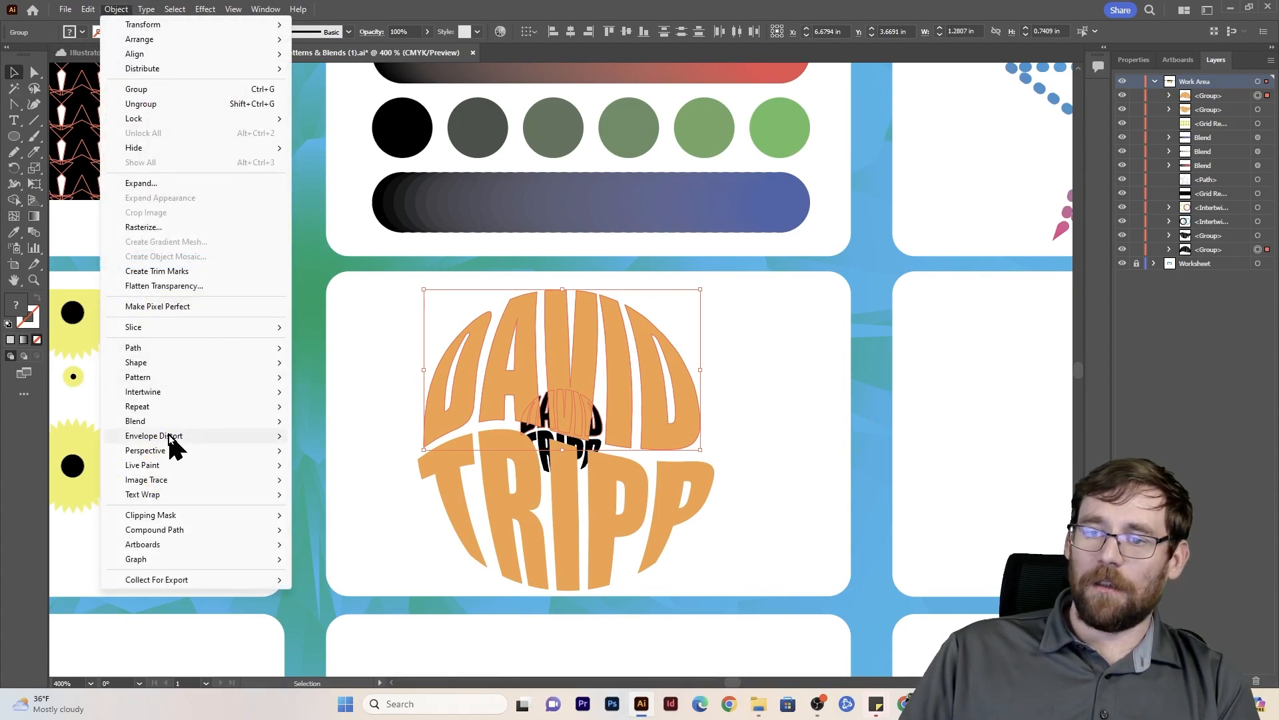
{"action": "mouse_move", "coordinate": [166, 422]}
{"action": "left_click", "coordinate": [349, 457]}
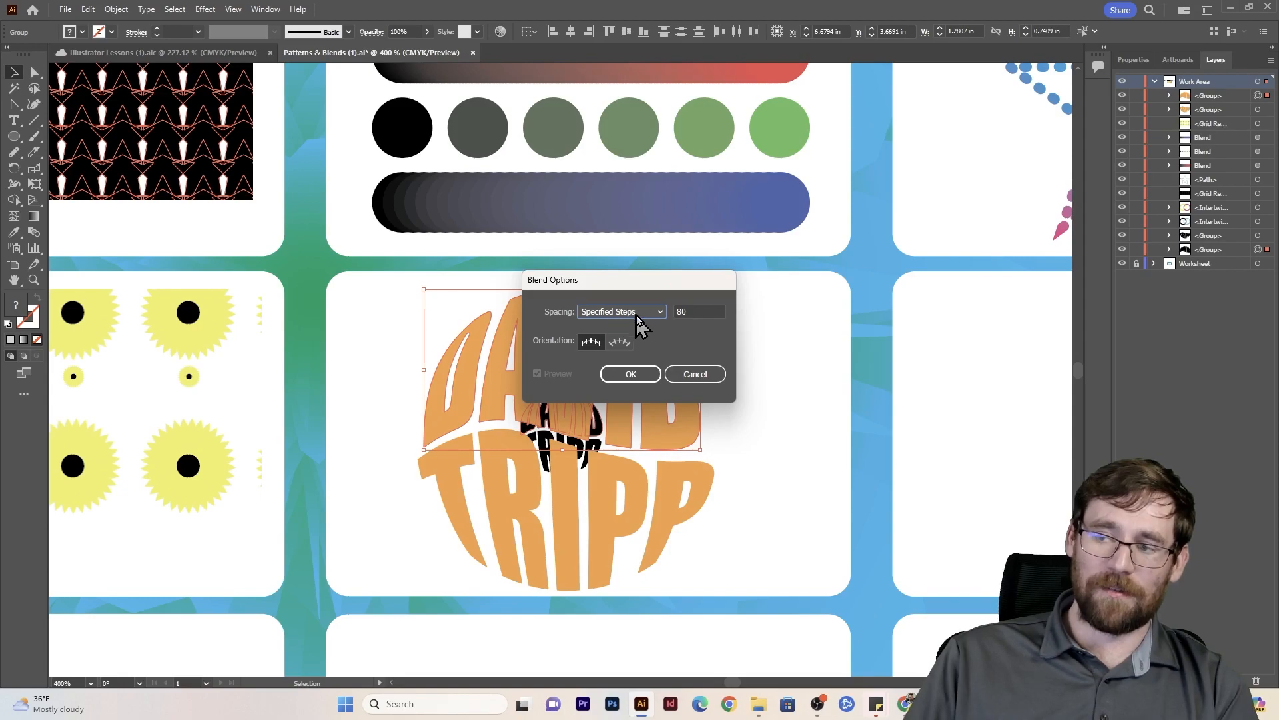
{"action": "left_click", "coordinate": [646, 376]}
{"action": "left_click", "coordinate": [117, 10]}
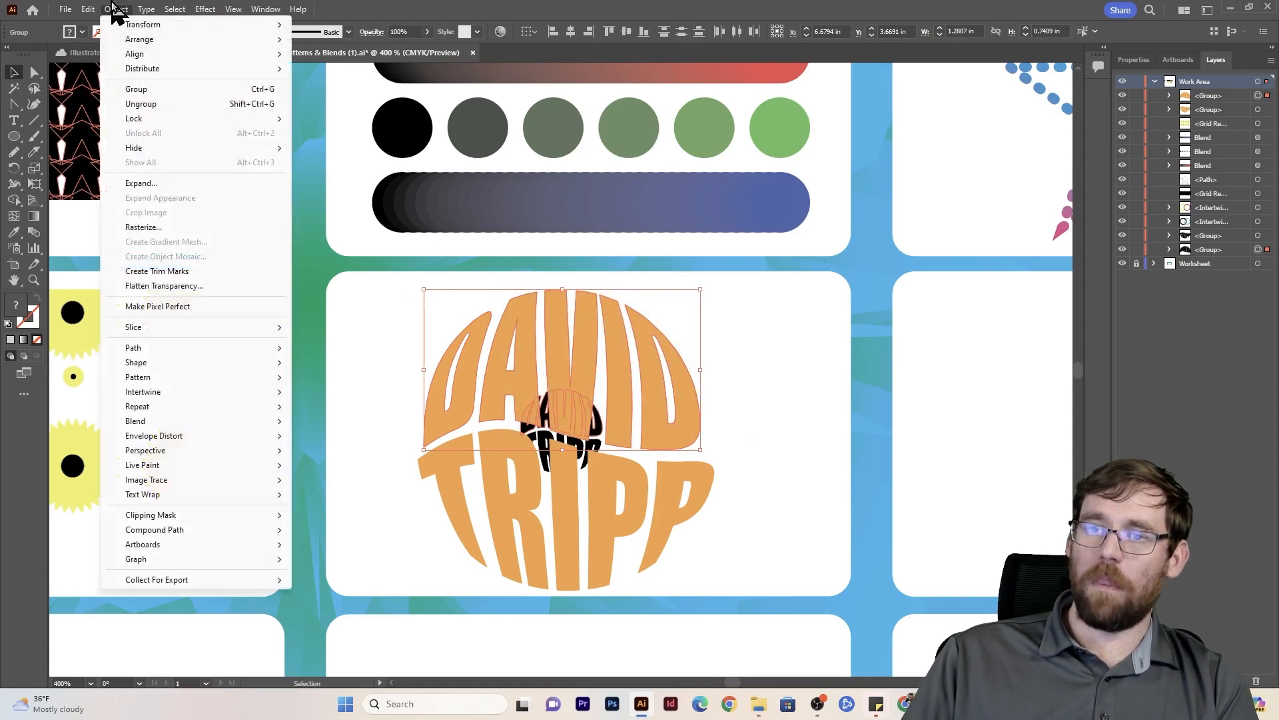
{"action": "mouse_move", "coordinate": [202, 422]}
{"action": "left_click", "coordinate": [313, 423]}
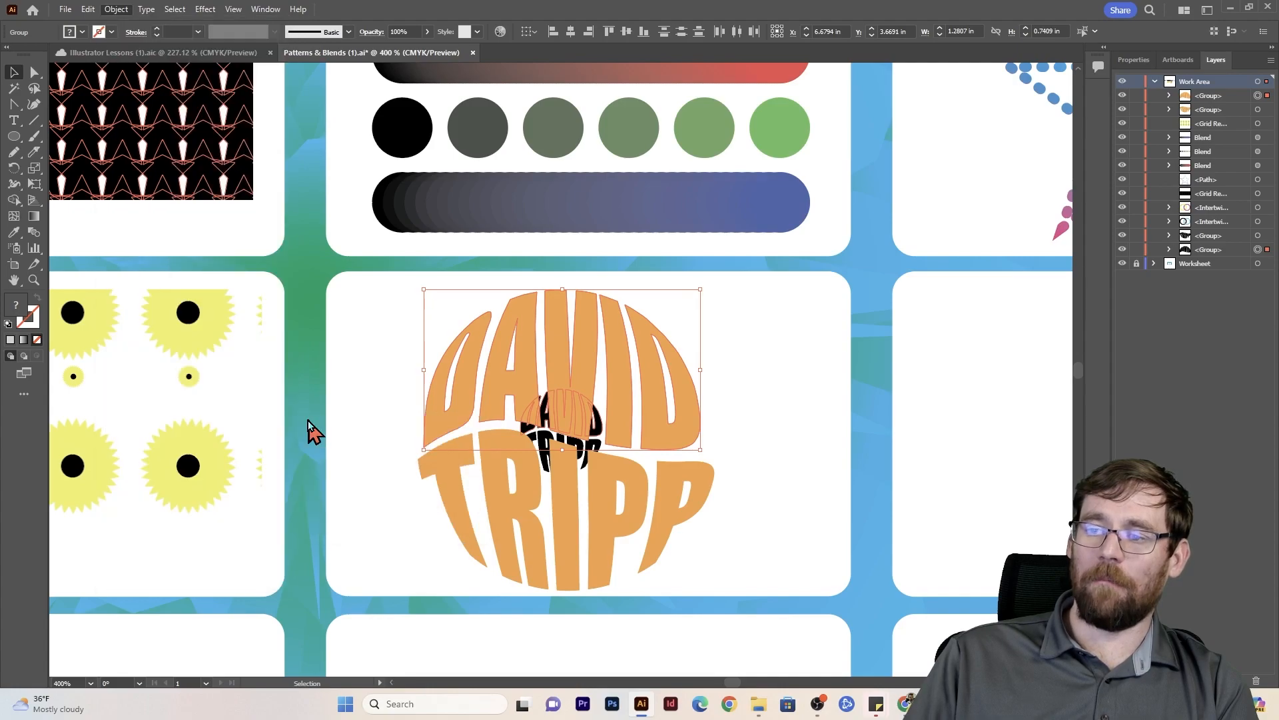
{"action": "left_click", "coordinate": [371, 552]}
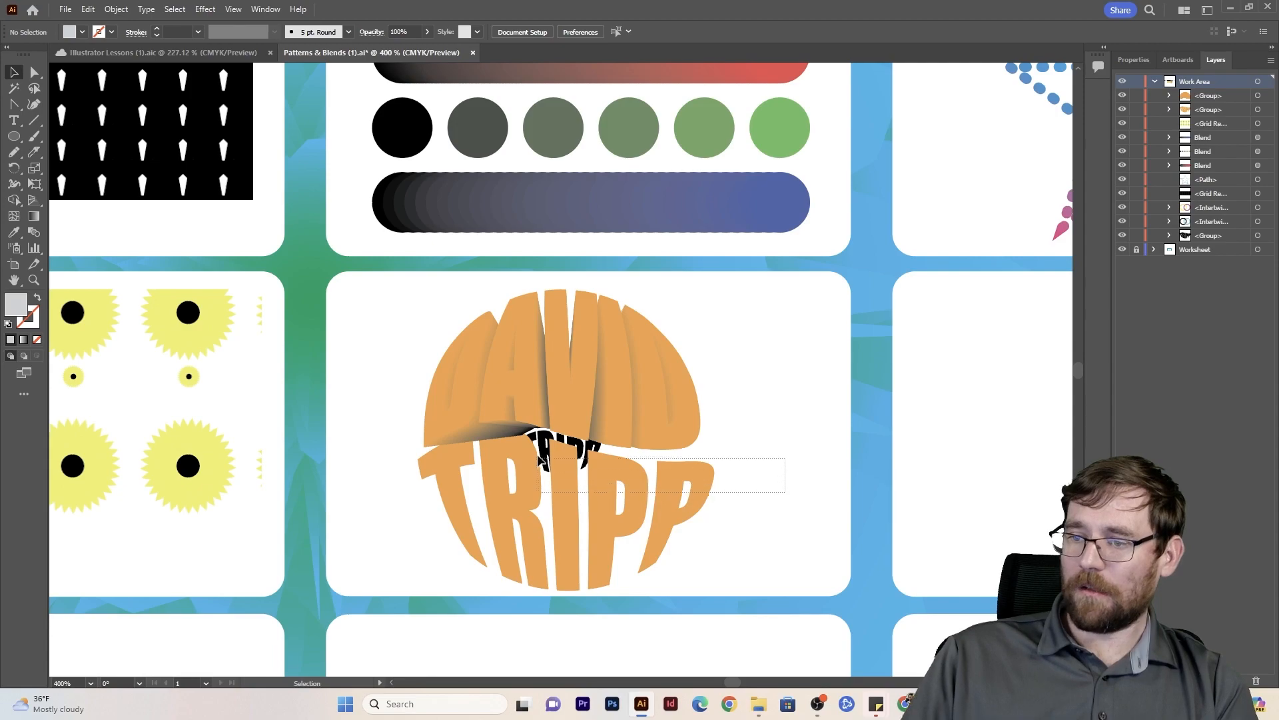
- Blend the large orange last name with the small black one behind it, using the same blend settings
{"action": "left_click", "coordinate": [535, 465]}
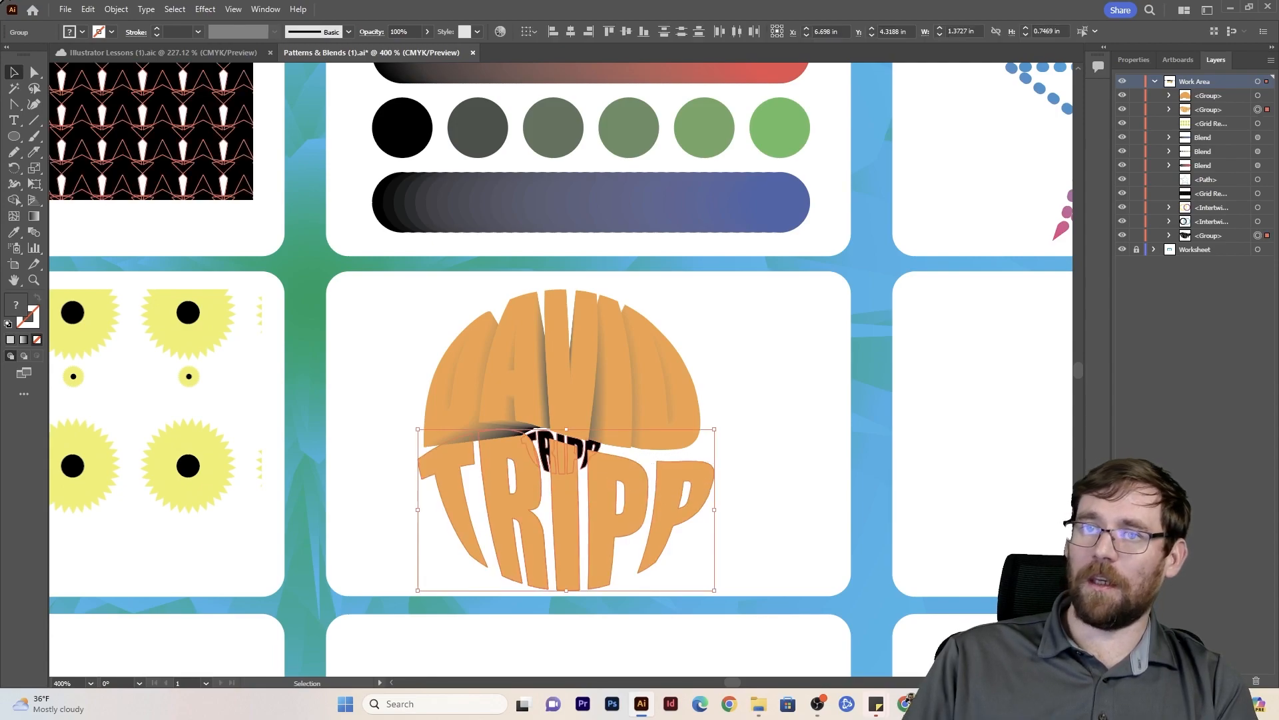
{"action": "left_click", "coordinate": [123, 8]}
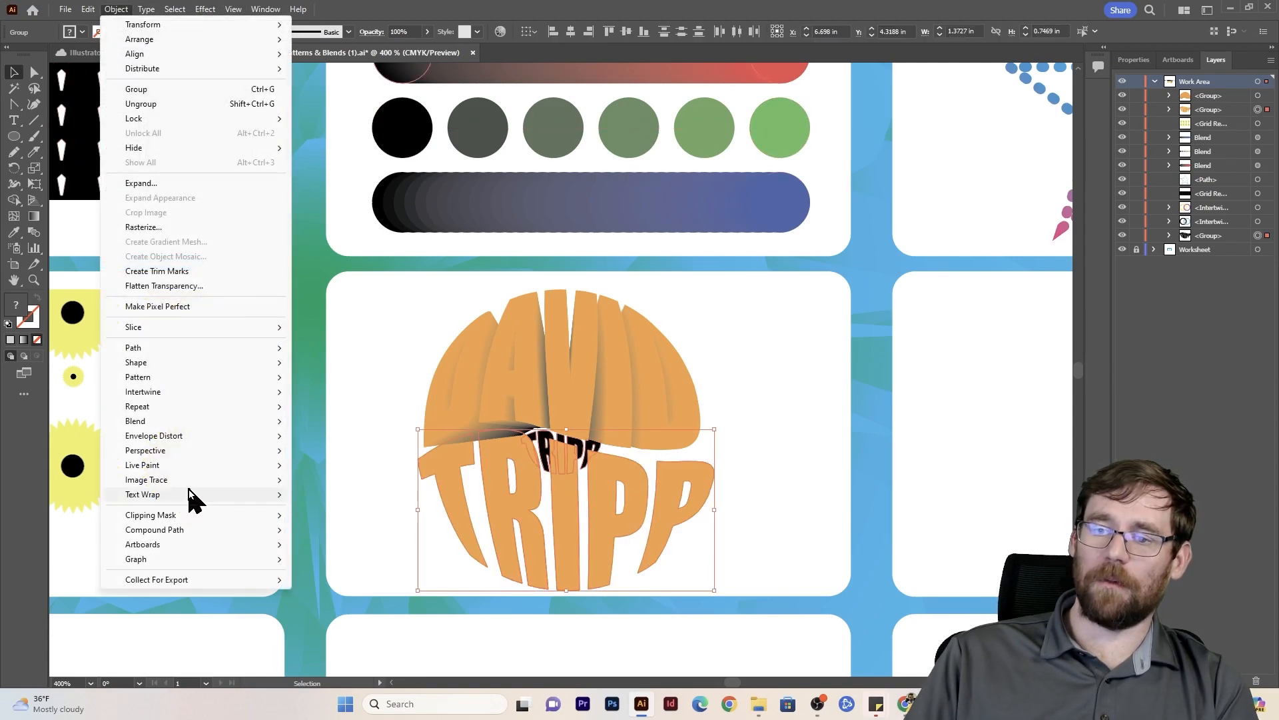
{"action": "mouse_move", "coordinate": [185, 424]}
{"action": "left_click", "coordinate": [324, 424]}
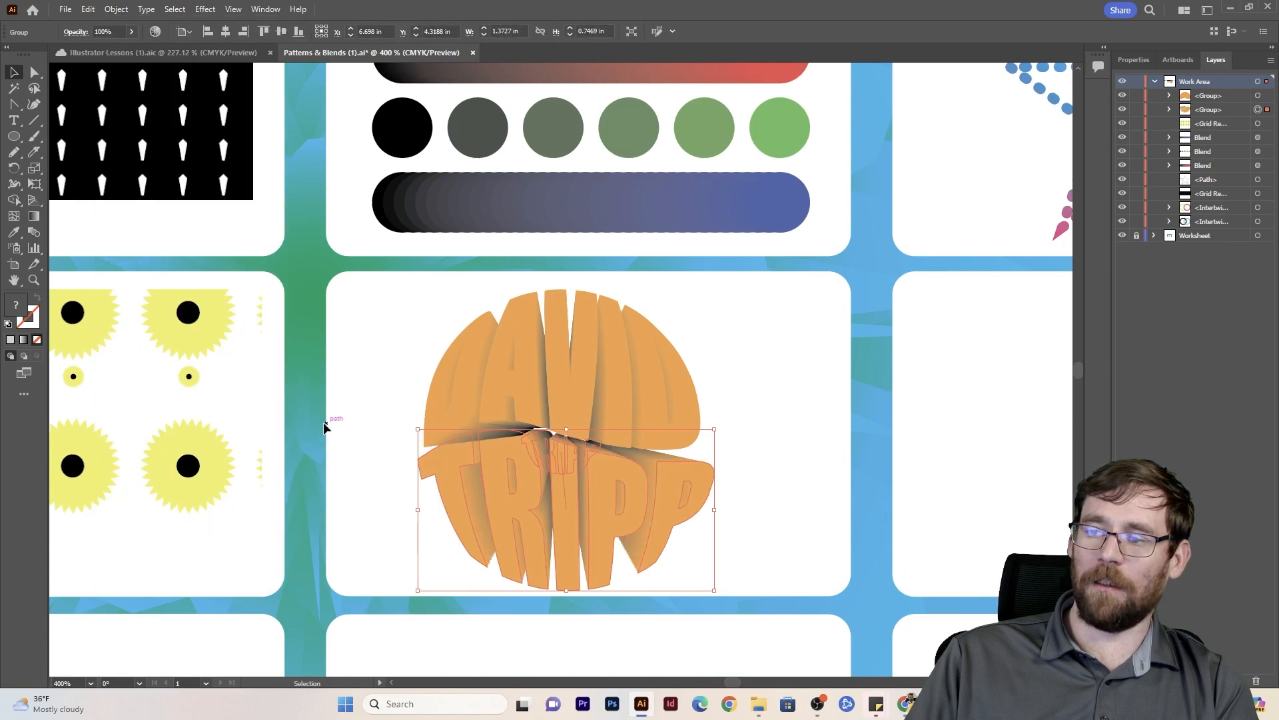
{"action": "left_click", "coordinate": [808, 446]}
- Select both blended names and duplicate them to the right of the original lettering
{"action": "left_click", "coordinate": [571, 391]}
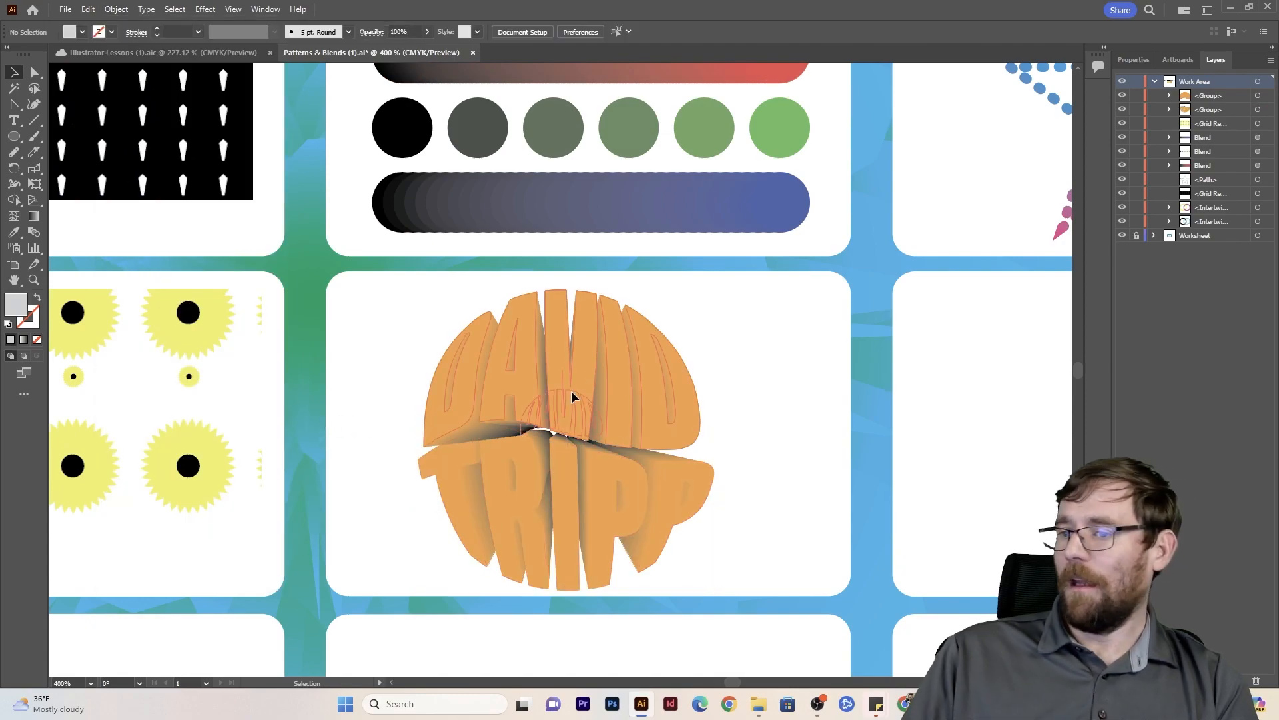
{"action": "left_click", "coordinate": [786, 353]}
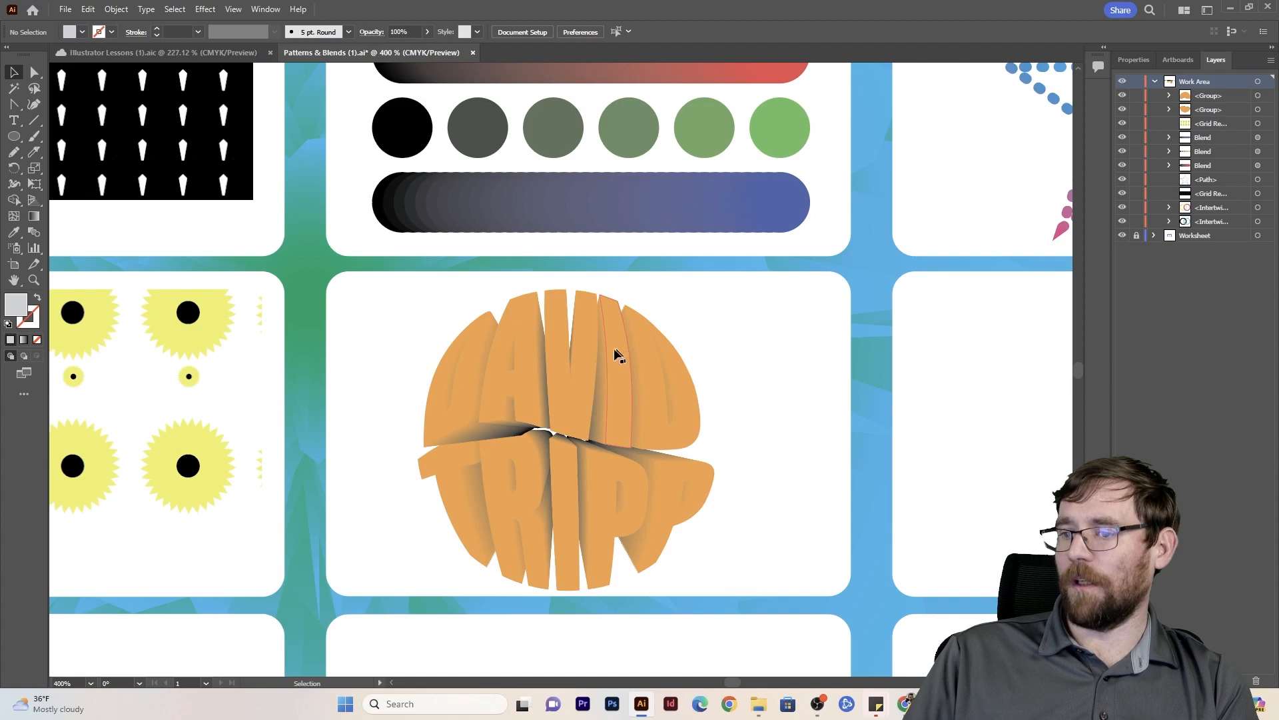
{"action": "left_click", "coordinate": [591, 351]}
{"action": "left_click_drag", "start_coordinate": [773, 348], "coordinate": [400, 562]}
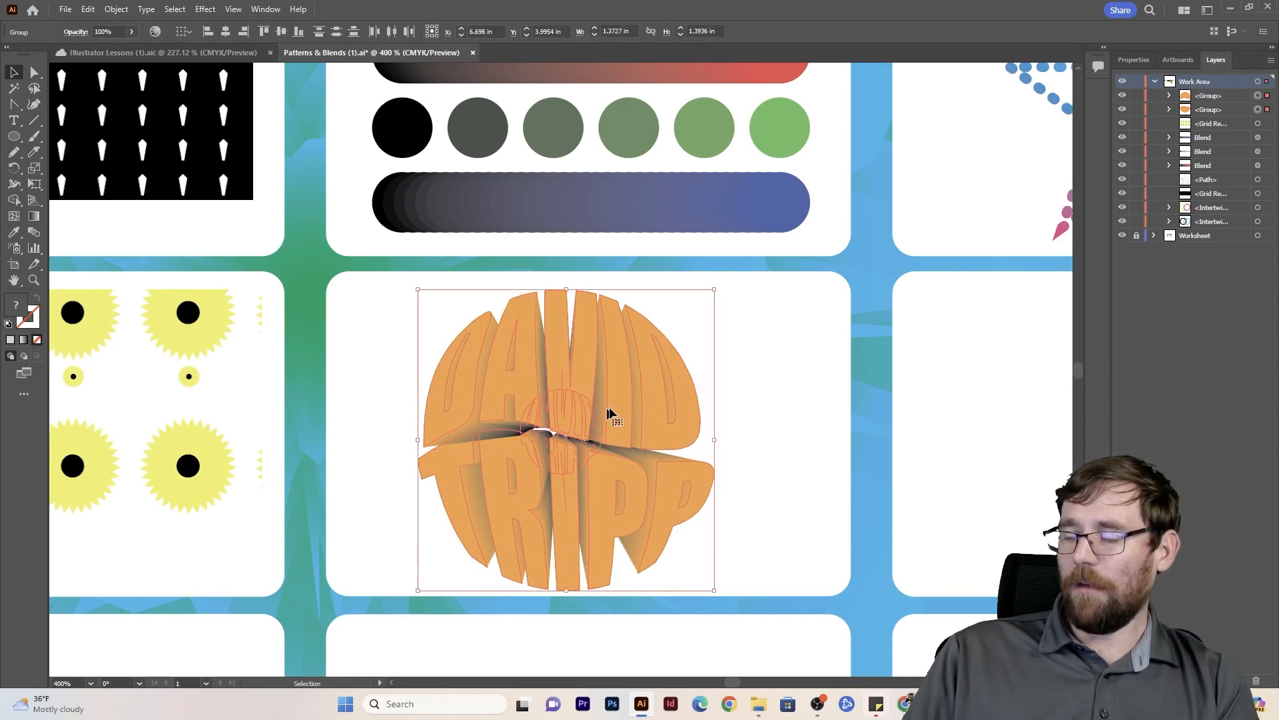
{"action": "left_click_drag", "start_coordinate": [598, 388], "coordinate": [850, 363]}
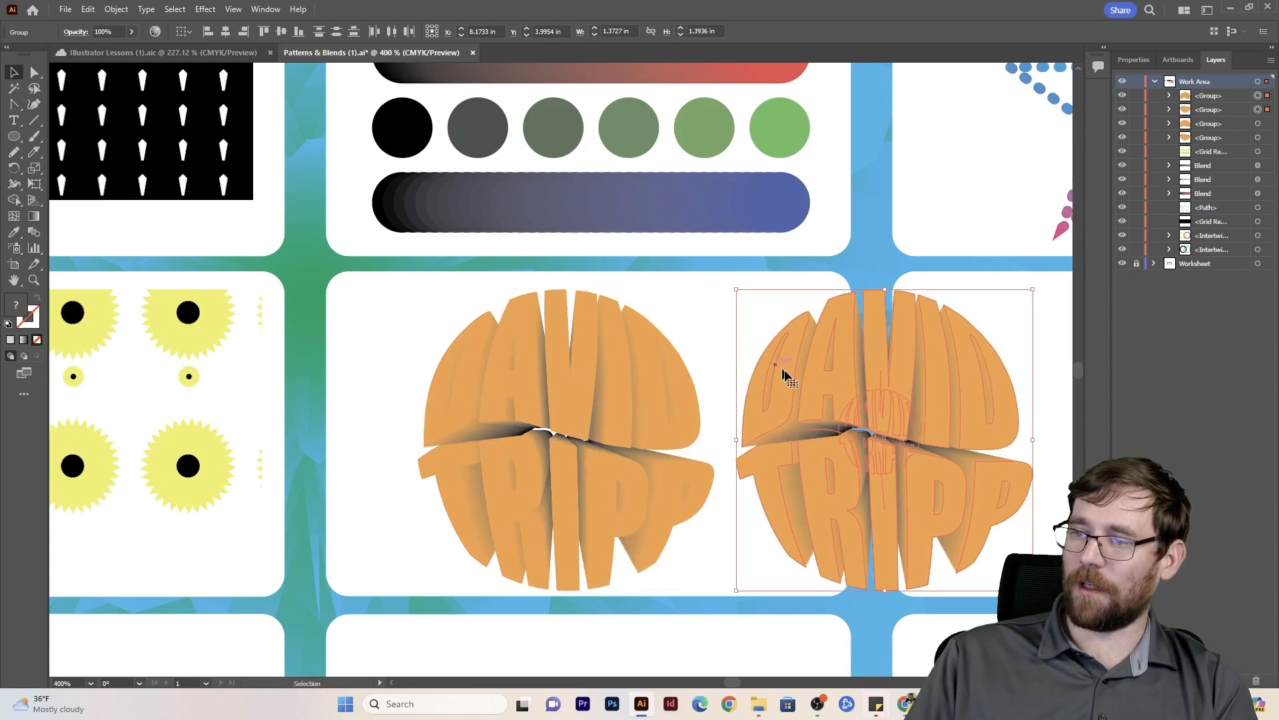
- Release the blends in the duplicate lettering and ungroup its first and last names
{"action": "left_click", "coordinate": [116, 9]}
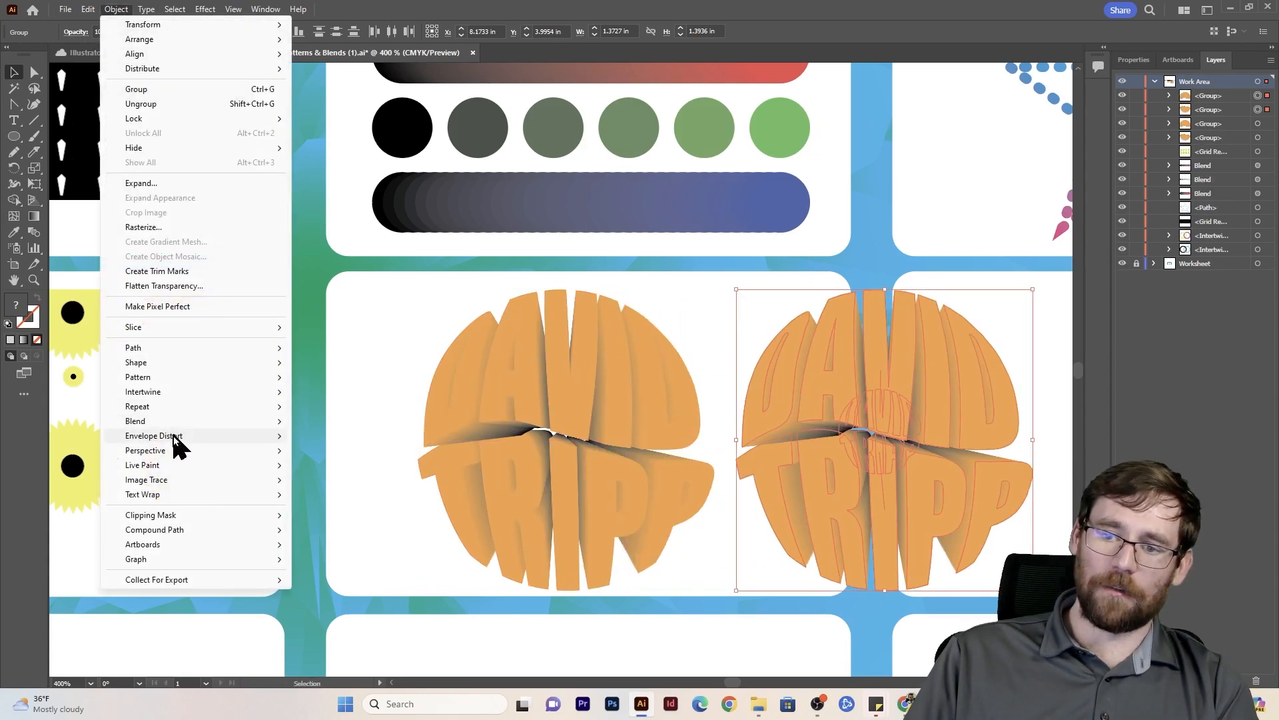
{"action": "mouse_move", "coordinate": [150, 423]}
{"action": "left_click", "coordinate": [322, 435]}
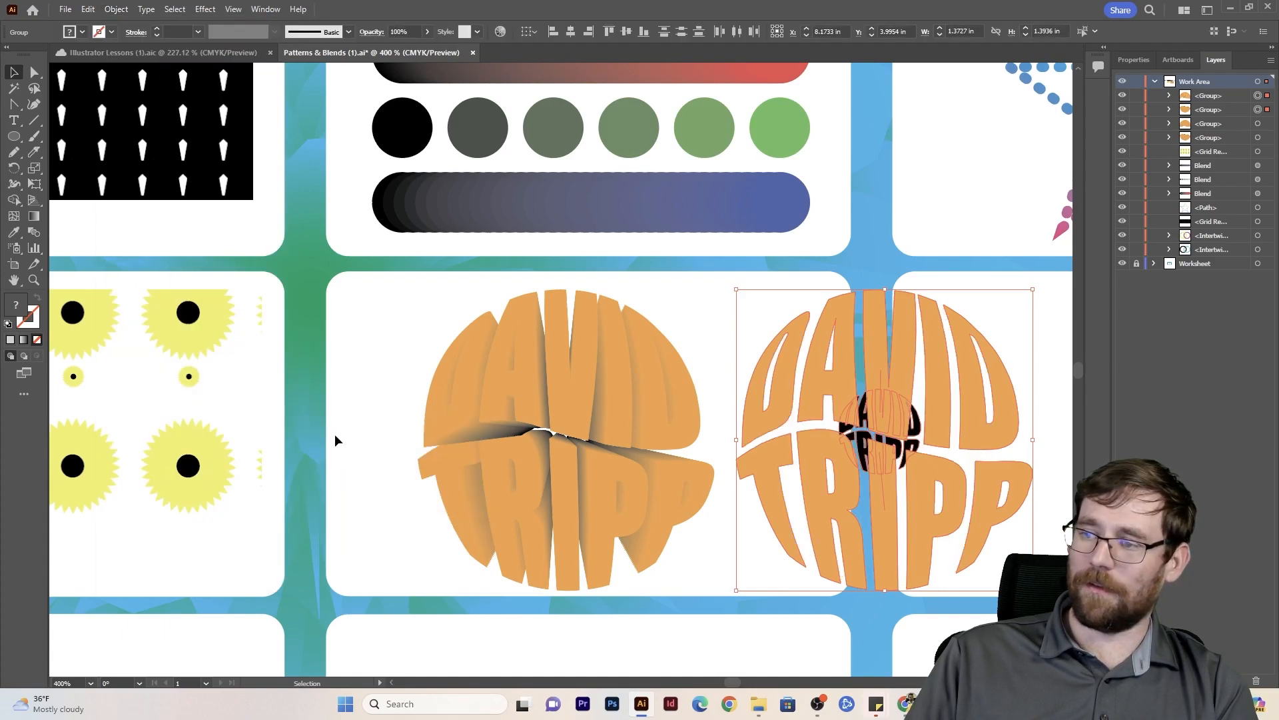
{"action": "left_click", "coordinate": [823, 371]}
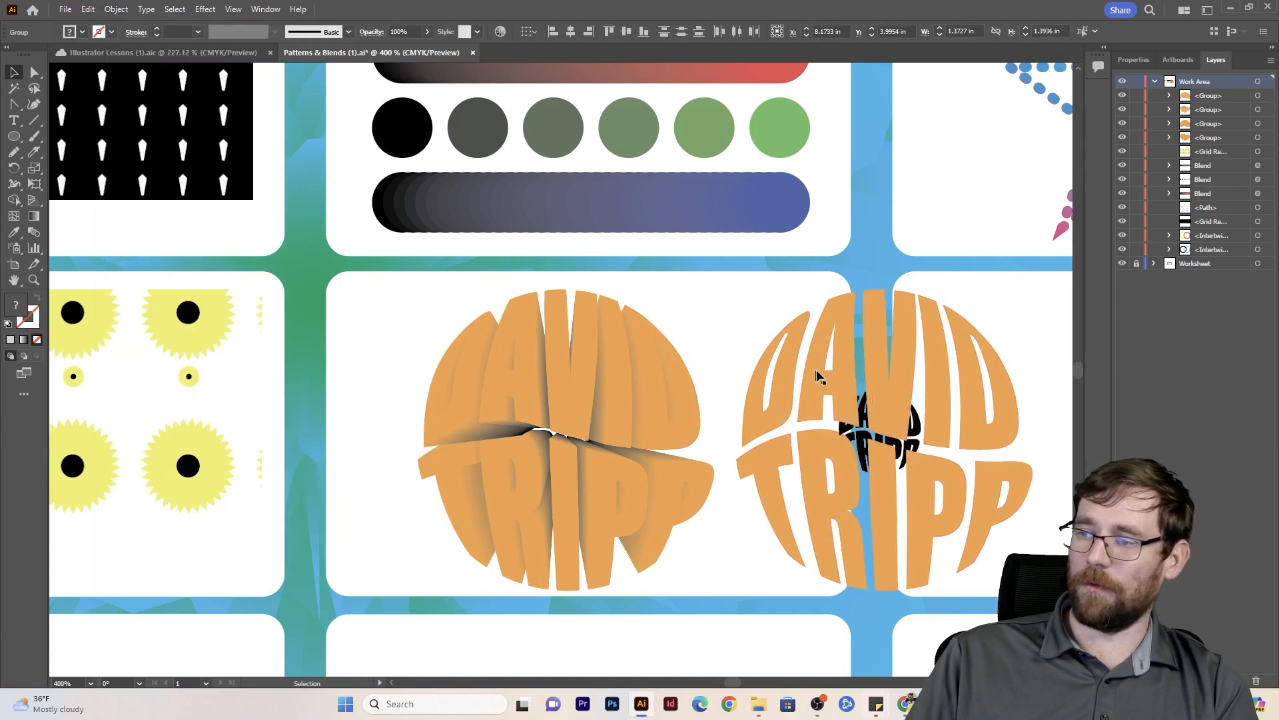
{"action": "left_click", "coordinate": [116, 9]}
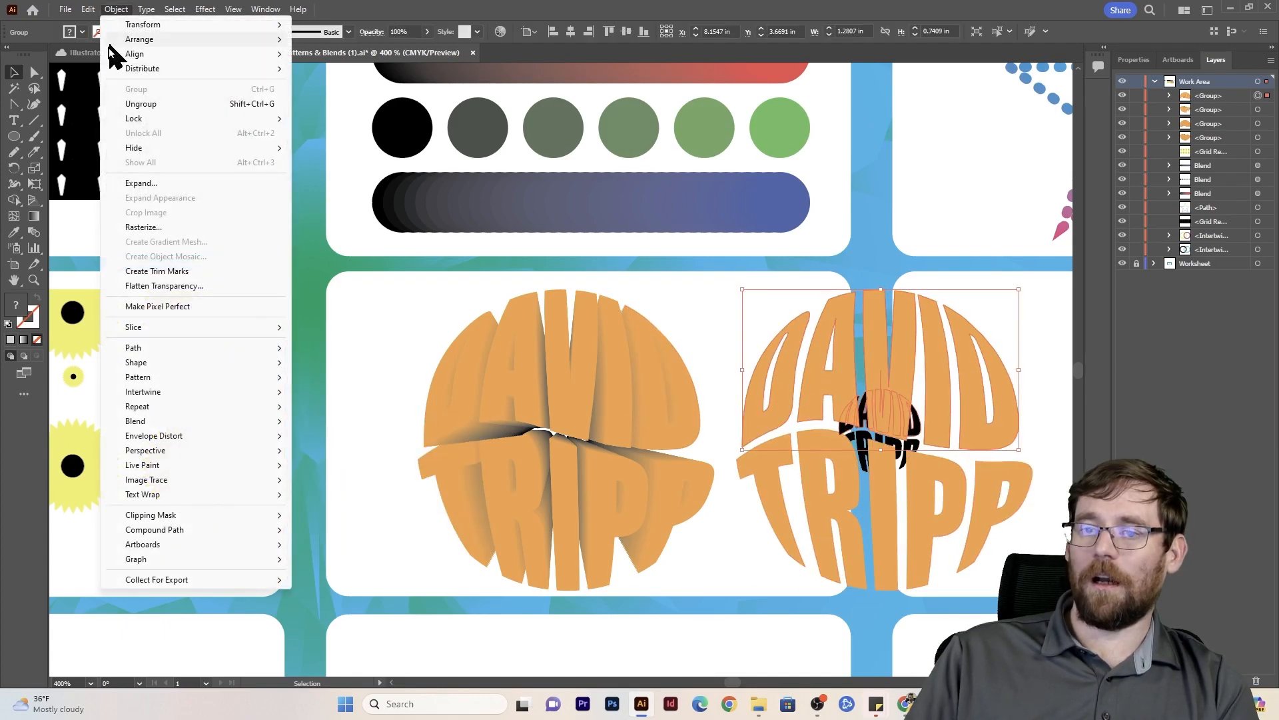
{"action": "left_click", "coordinate": [149, 104]}
{"action": "left_click", "coordinate": [890, 549]}
- Place the copied large first name over the blended one and fill it with a white-to-black radial gradient spanning all letters at -45°
{"action": "left_click_drag", "start_coordinate": [839, 349], "coordinate": [525, 347]}
{"action": "left_click", "coordinate": [23, 339]}
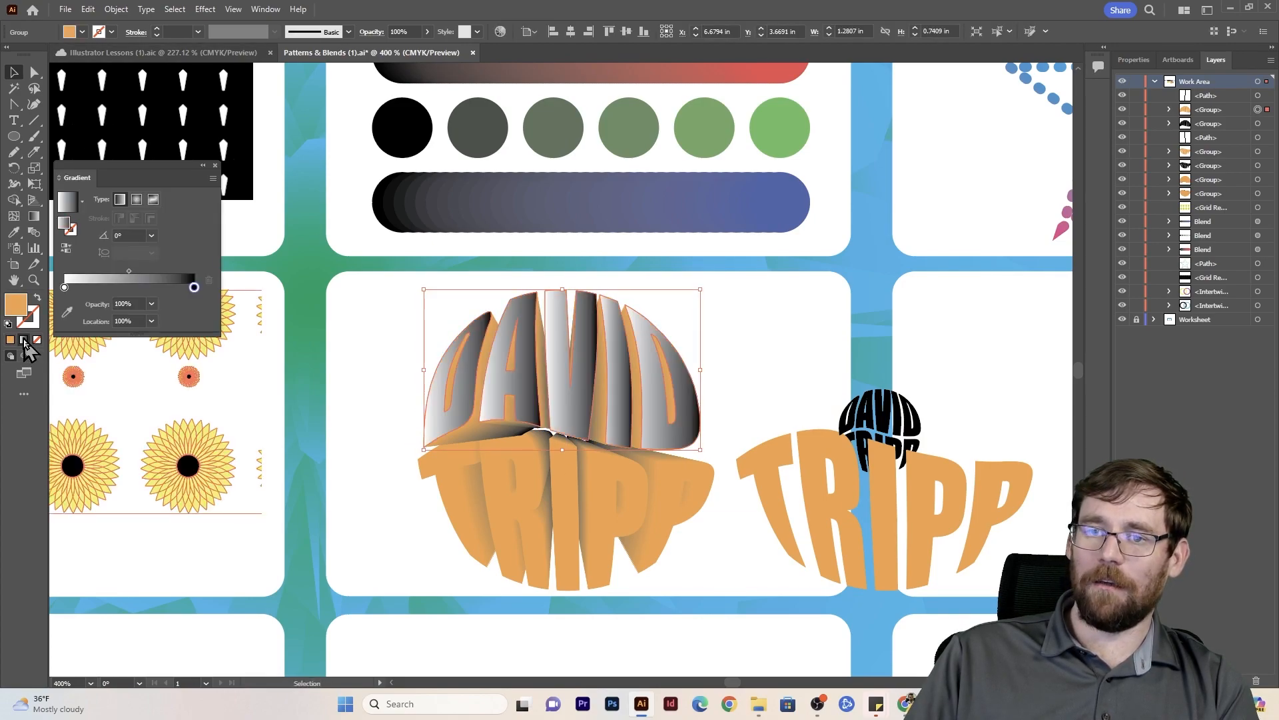
{"action": "left_click", "coordinate": [138, 201]}
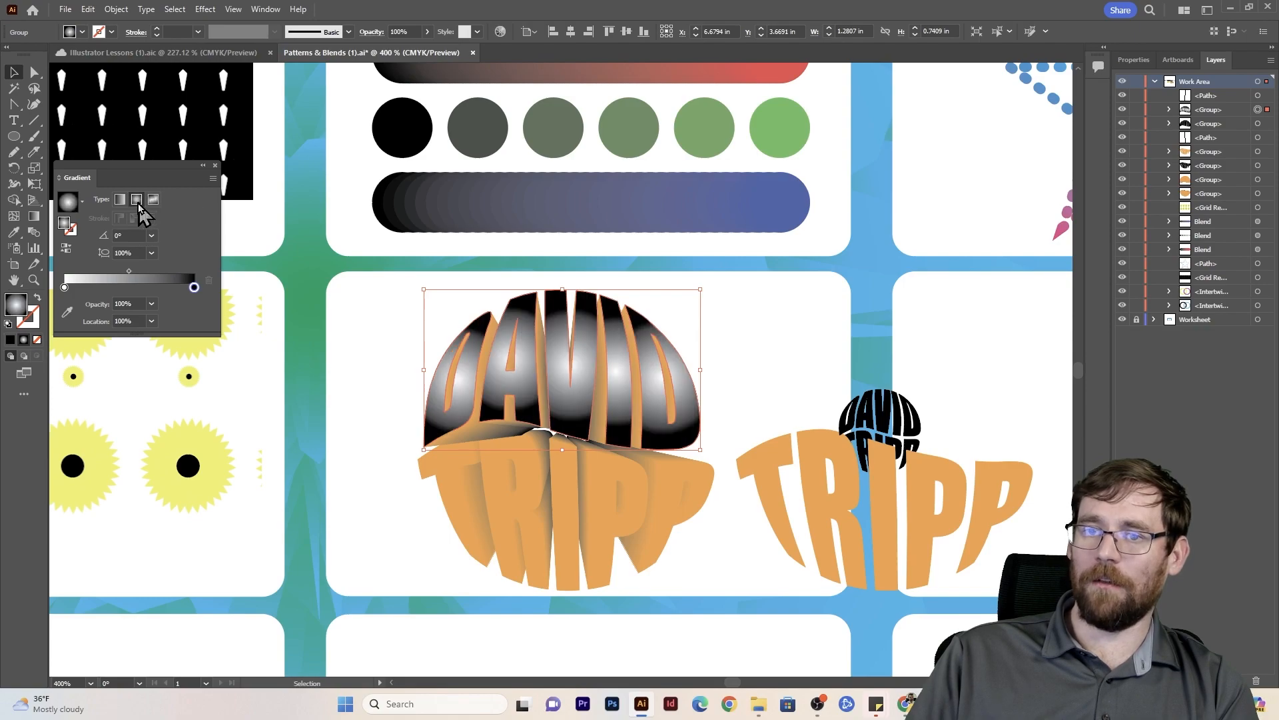
{"action": "key", "text": "g"}
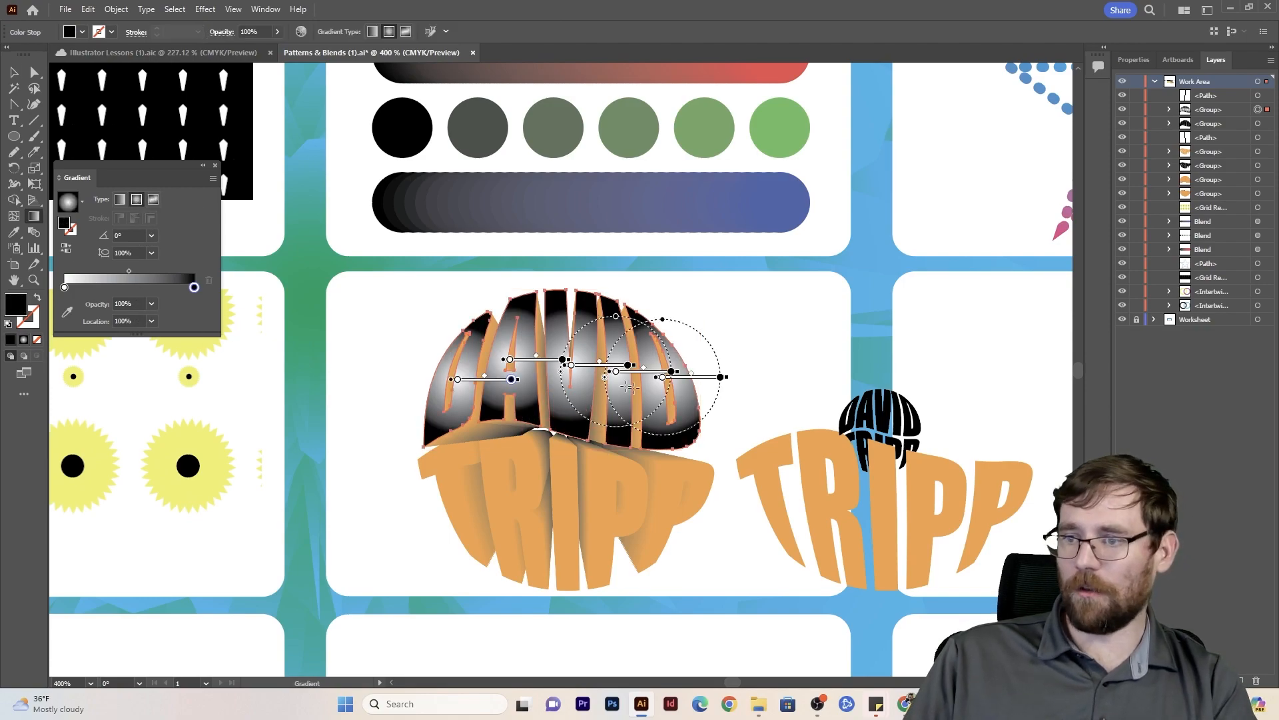
{"action": "left_click_drag", "start_coordinate": [569, 375], "coordinate": [744, 550]}
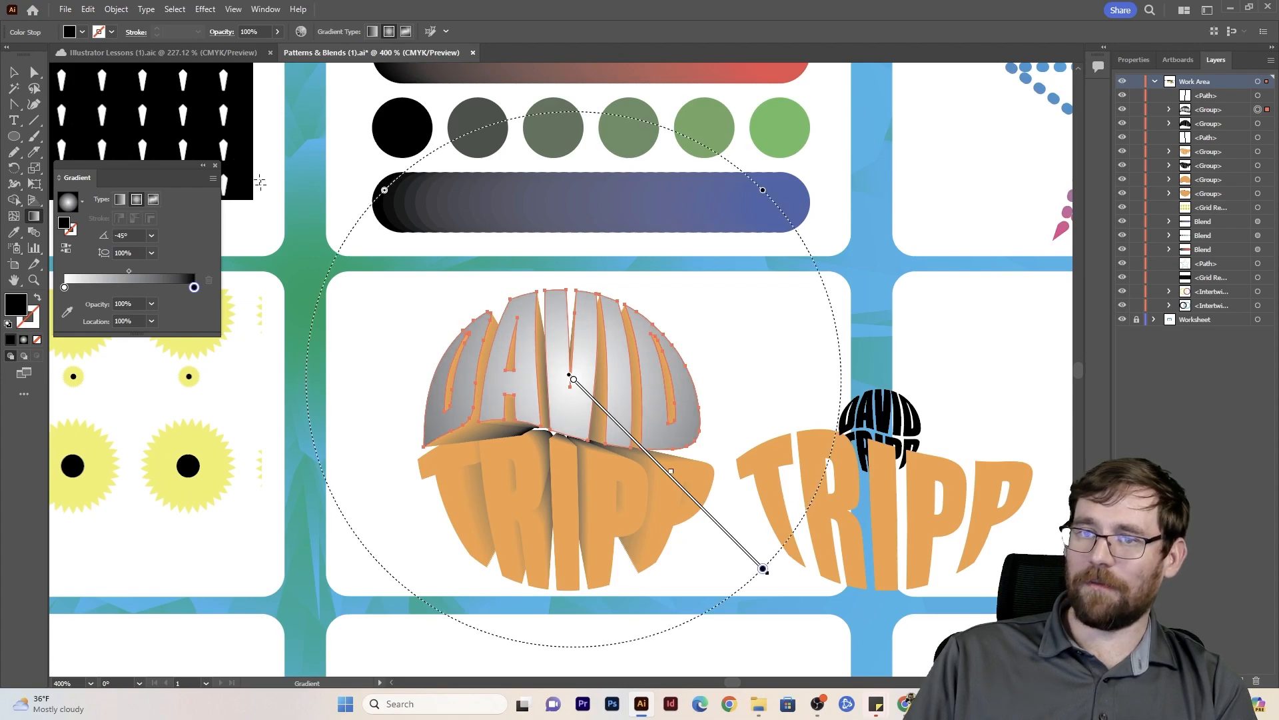
{"action": "left_click", "coordinate": [14, 73]}
{"action": "left_click", "coordinate": [416, 352]}
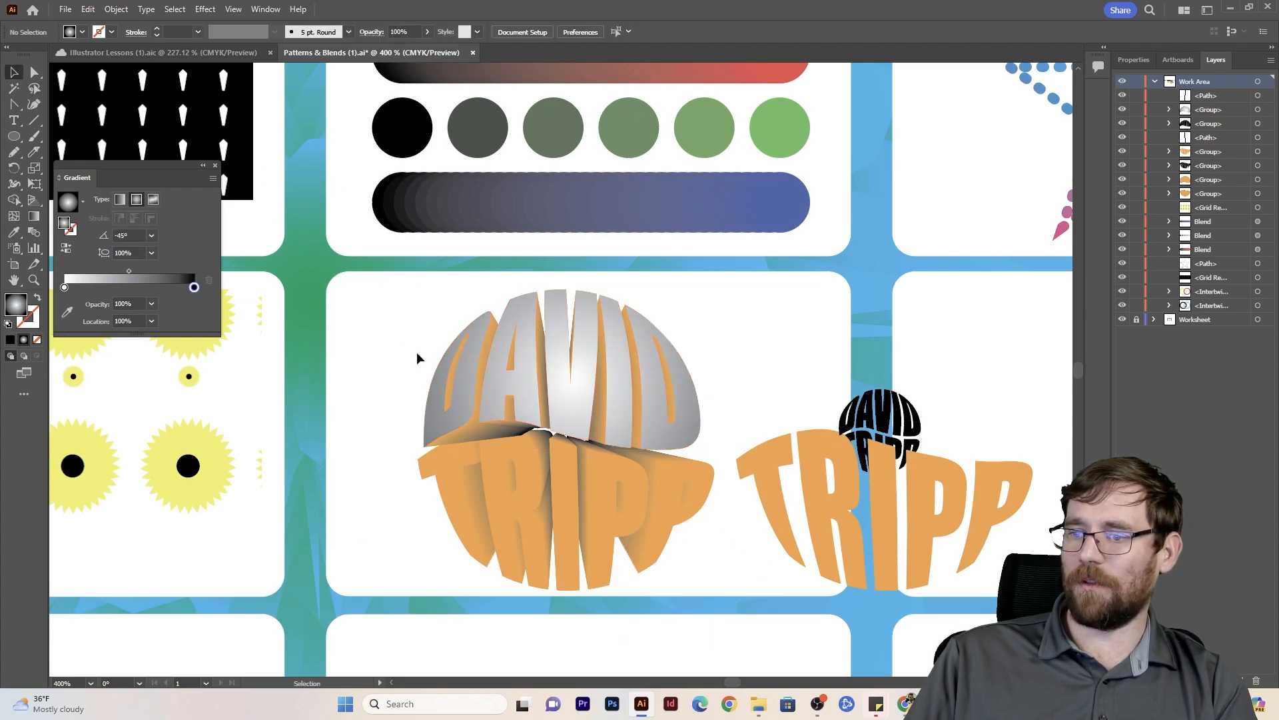
- Place the copied large last name over its blend, sample the first name's gradient, and stretch it diagonally across all the letters
{"action": "left_click_drag", "start_coordinate": [889, 542], "coordinate": [571, 582]}
{"action": "left_click", "coordinate": [514, 571]}
{"action": "key", "text": "i"}
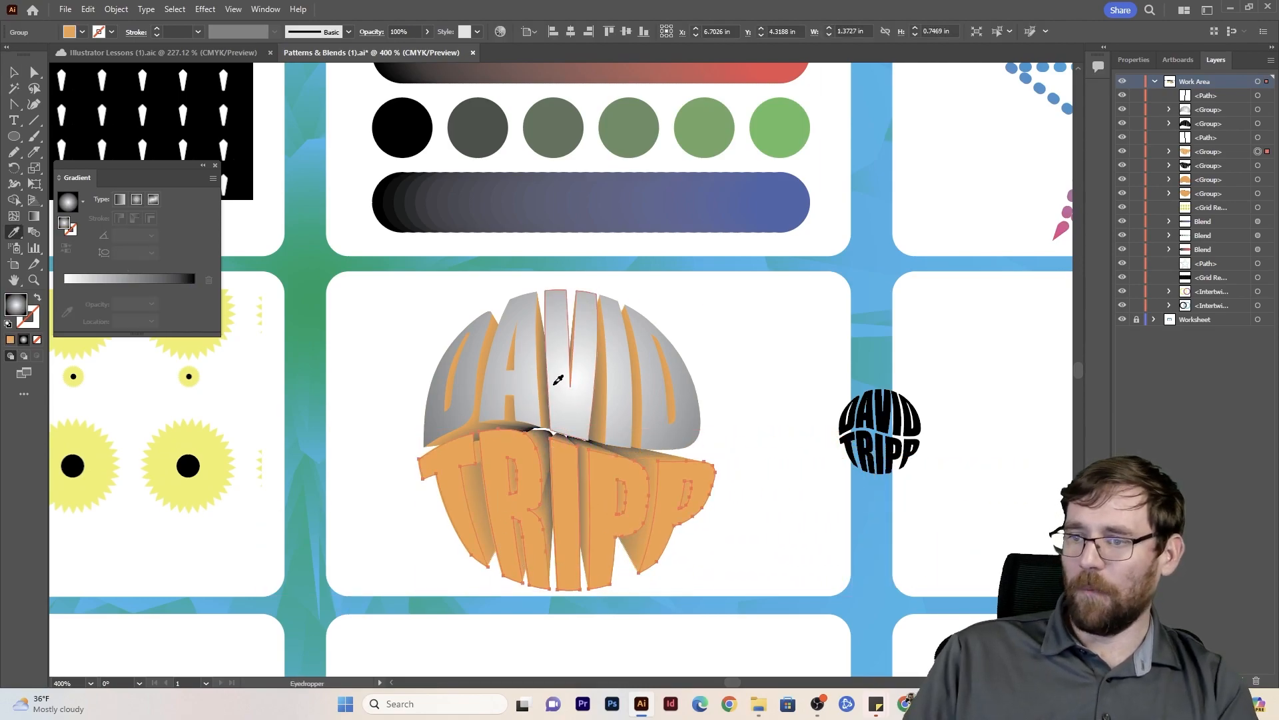
{"action": "left_click", "coordinate": [555, 443]}
{"action": "key", "text": "g"}
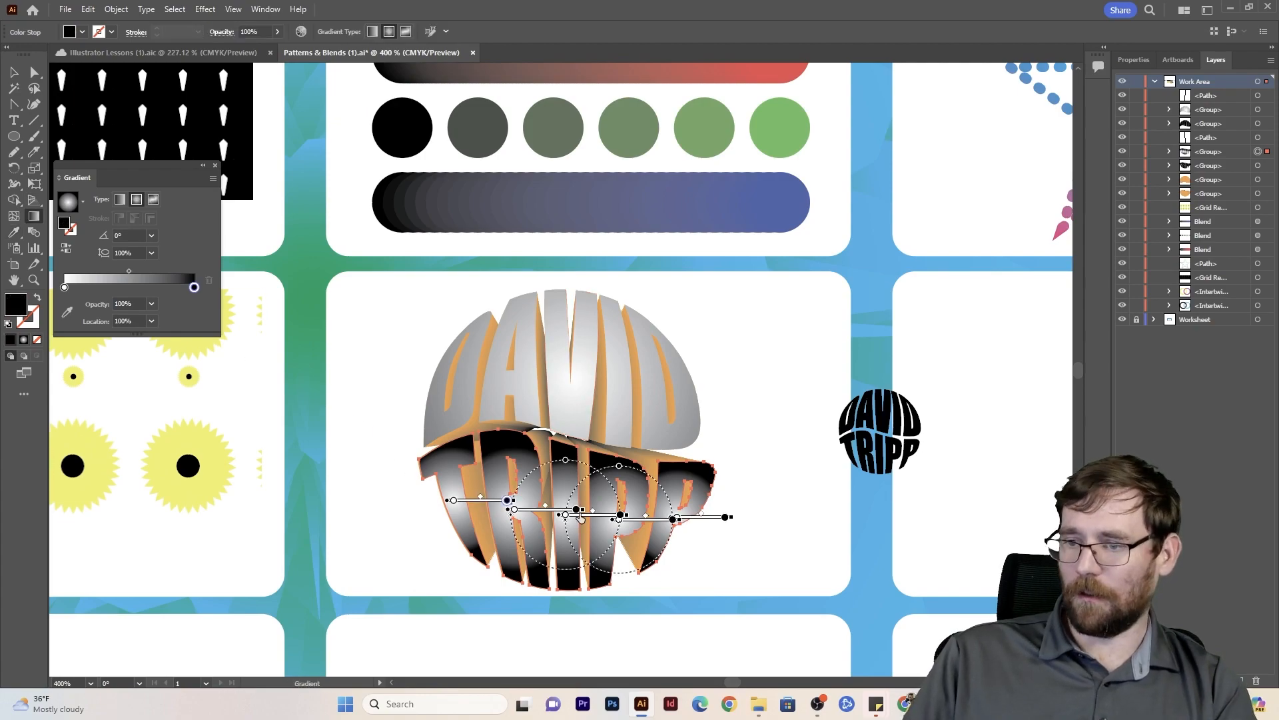
{"action": "left_click_drag", "start_coordinate": [558, 495], "coordinate": [746, 683]}
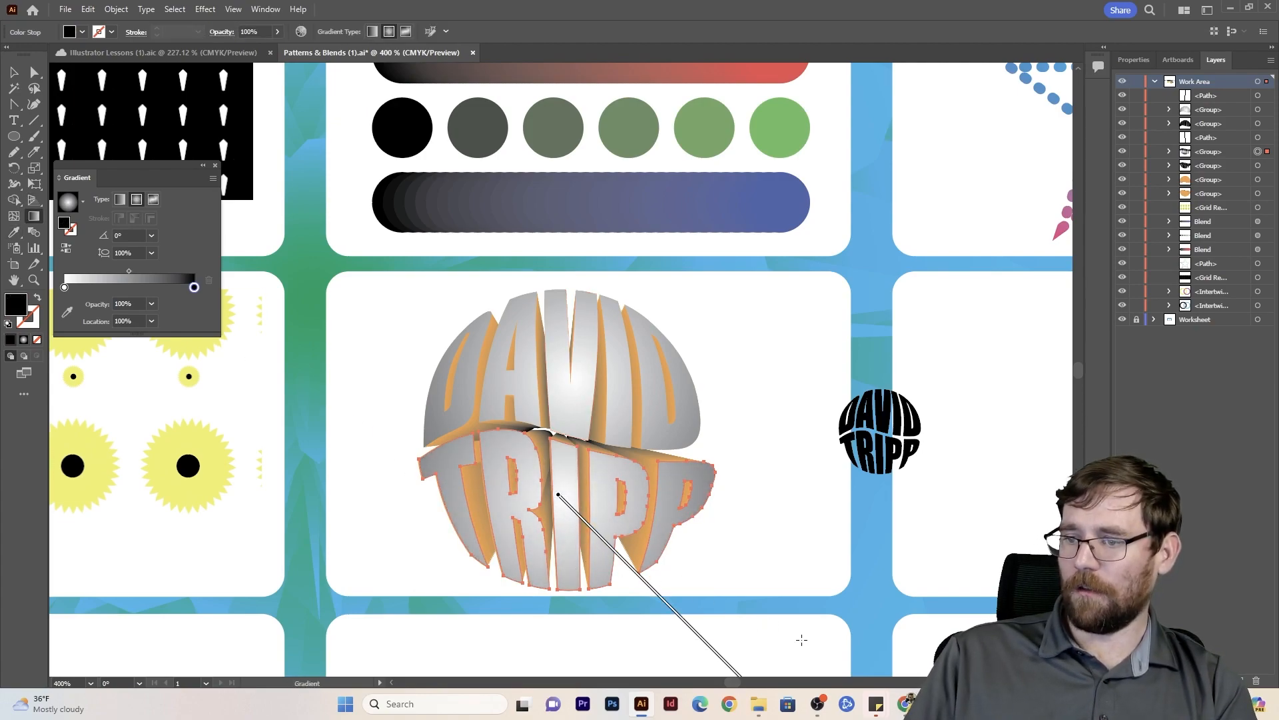
- Delete the two leftover small black names beside the circular lettering
{"action": "left_click", "coordinate": [13, 71]}
{"action": "left_click", "coordinate": [823, 363]}
{"action": "left_click", "coordinate": [885, 449]}
{"action": "key", "text": "Delete"}
{"action": "left_click", "coordinate": [890, 456]}
{"action": "key", "text": "Delete"}
- Select the whole circular lettering, shift it slightly up and right within its worksheet box, and deselect it
{"action": "left_click_drag", "start_coordinate": [764, 326], "coordinate": [509, 570]}
{"action": "mouse_move", "coordinate": [558, 456]}
{"action": "left_mouse_down"}
{"action": "mouse_move", "coordinate": [568, 432]}
{"action": "mouse_move", "coordinate": [572, 449]}
{"action": "left_mouse_up"}
{"action": "left_click", "coordinate": [790, 372]}
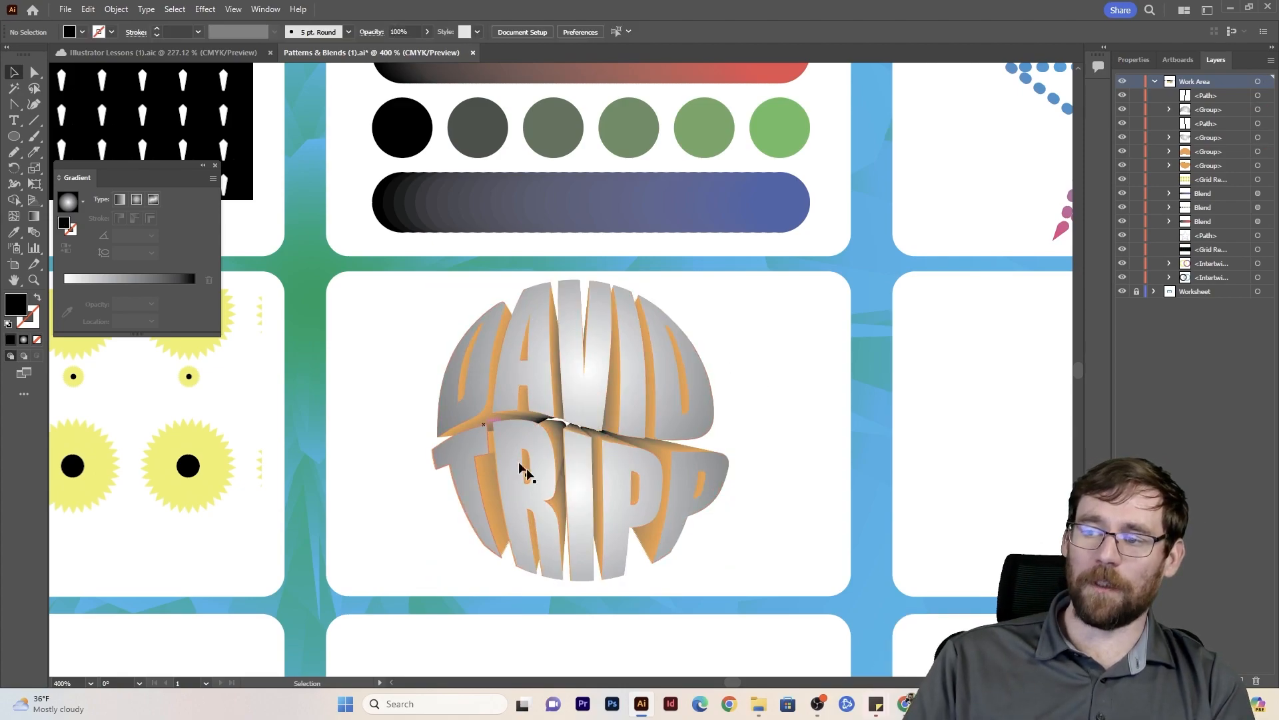
- Start a Transform effect on the dotted star outline and set its horizontal and vertical scale to 95%
{"action": "scroll", "coordinate": [623, 448], "scroll_direction": "down", "scroll_amount": 5}
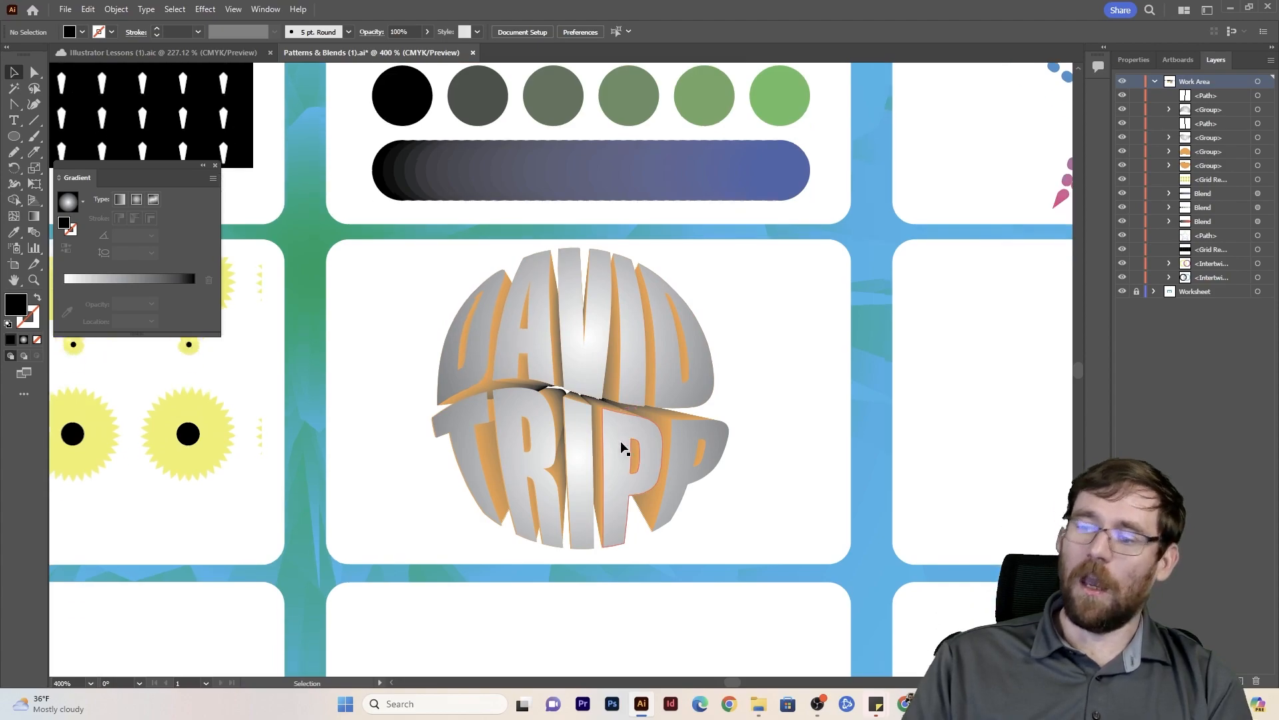
{"action": "scroll", "coordinate": [620, 450], "scroll_direction": "down", "scroll_amount": 3}
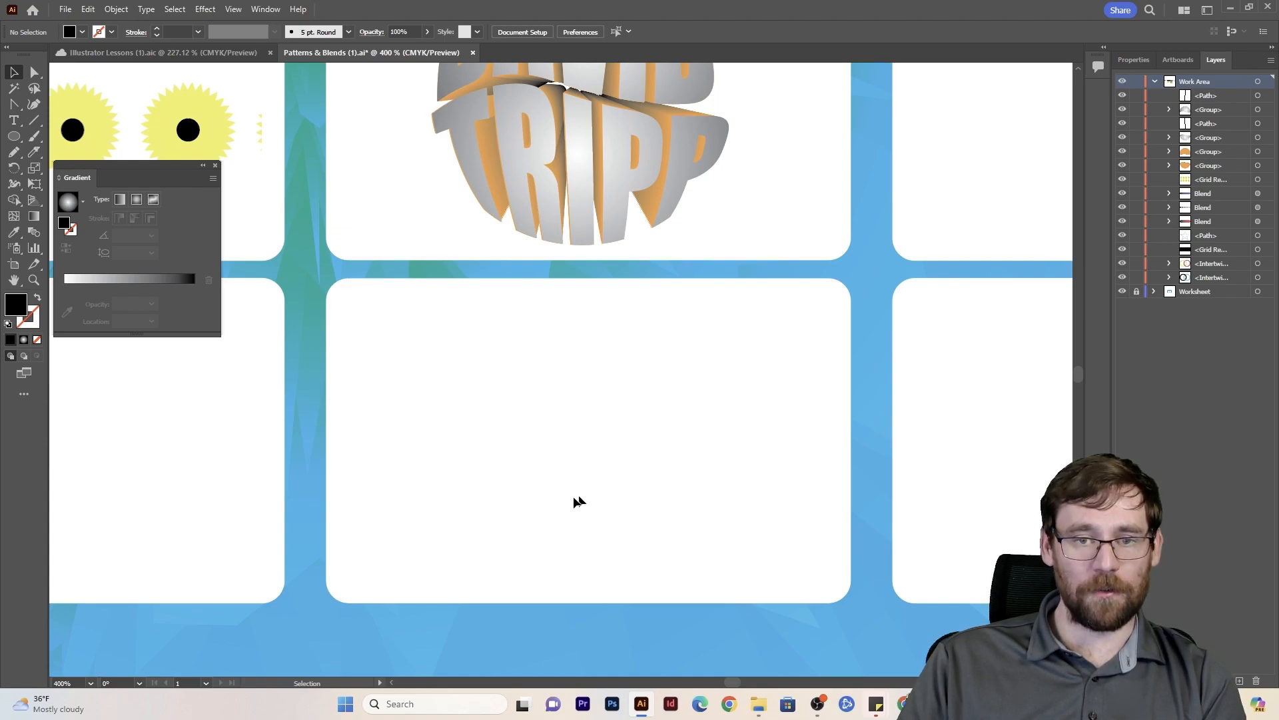
{"action": "left_click_drag", "start_coordinate": [906, 154], "coordinate": [409, 691]}
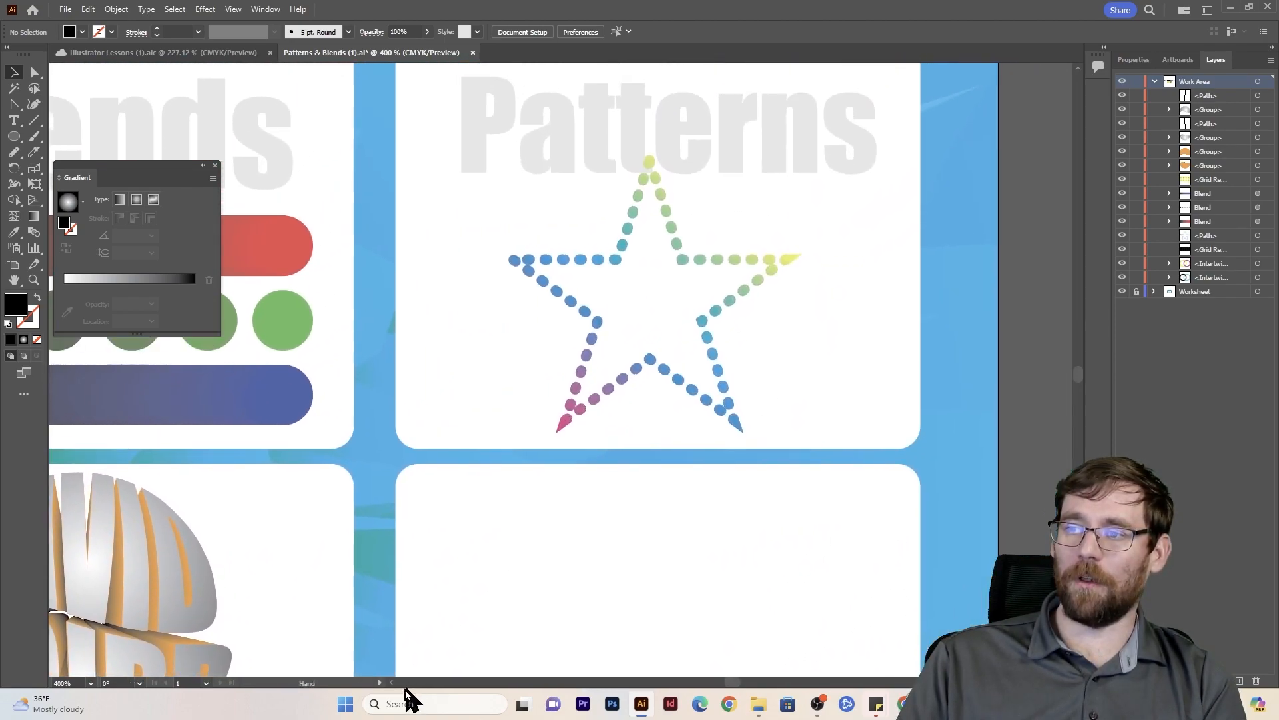
{"action": "left_click", "coordinate": [584, 294]}
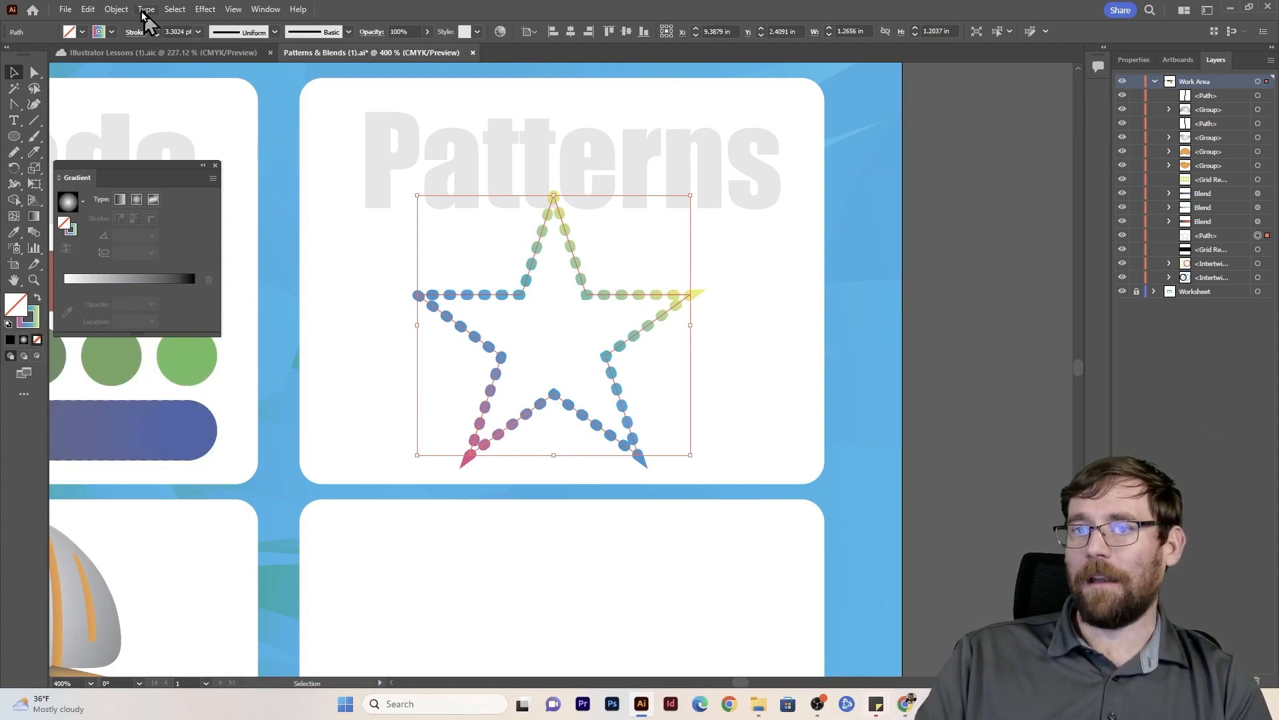
{"action": "left_click", "coordinate": [115, 9]}
{"action": "mouse_move", "coordinate": [200, 9]}
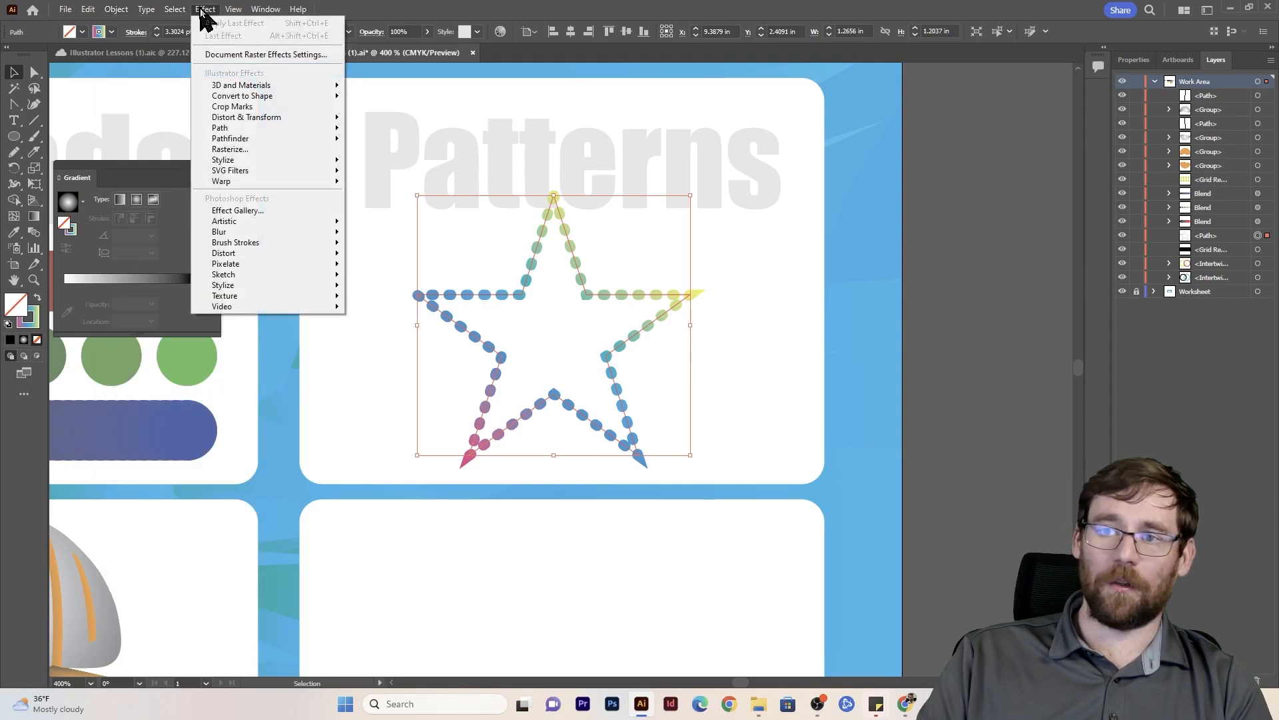
{"action": "mouse_move", "coordinate": [242, 120]}
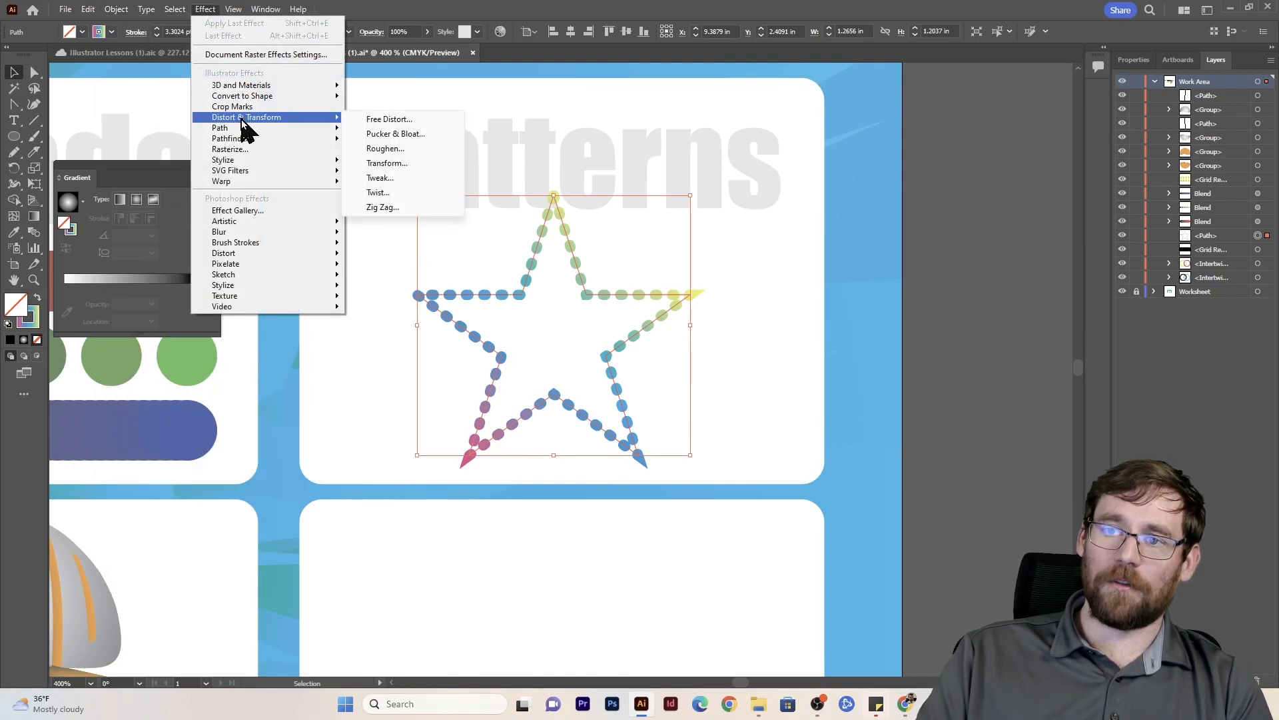
{"action": "left_click", "coordinate": [398, 163]}
{"action": "left_click_drag", "start_coordinate": [798, 203], "coordinate": [931, 100]}
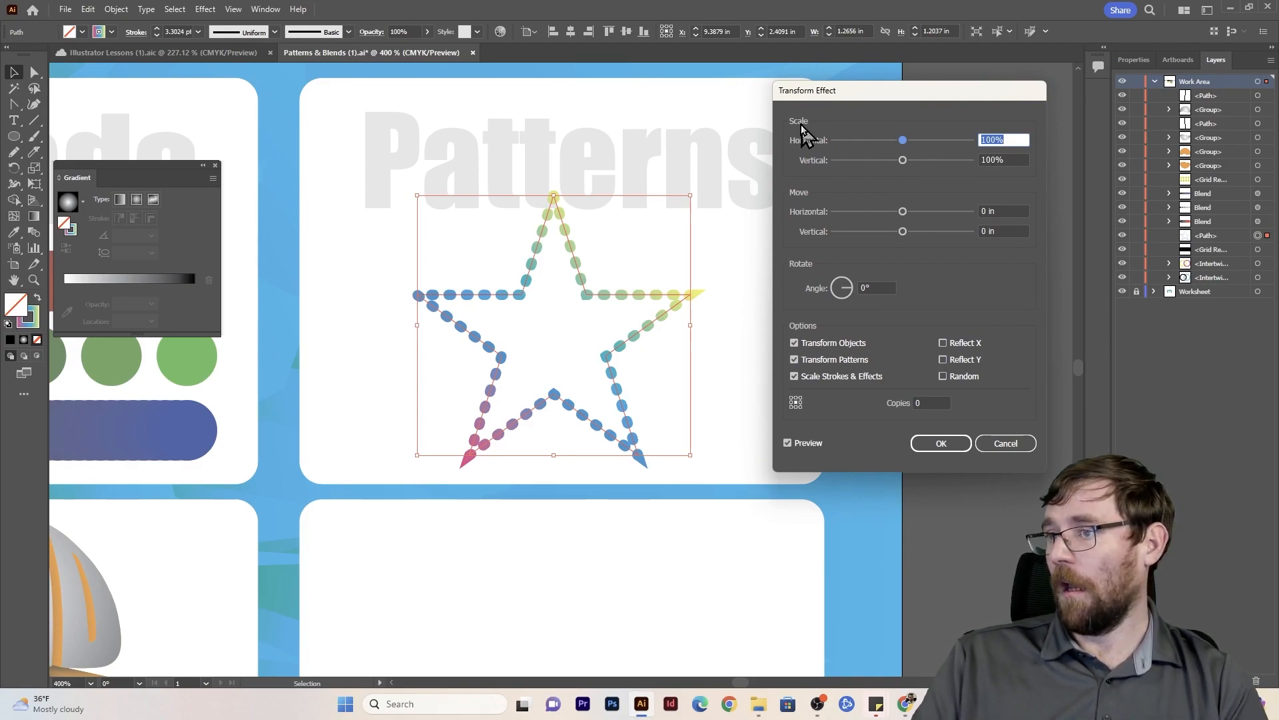
{"action": "left_click_drag", "start_coordinate": [1013, 140], "coordinate": [923, 142]}
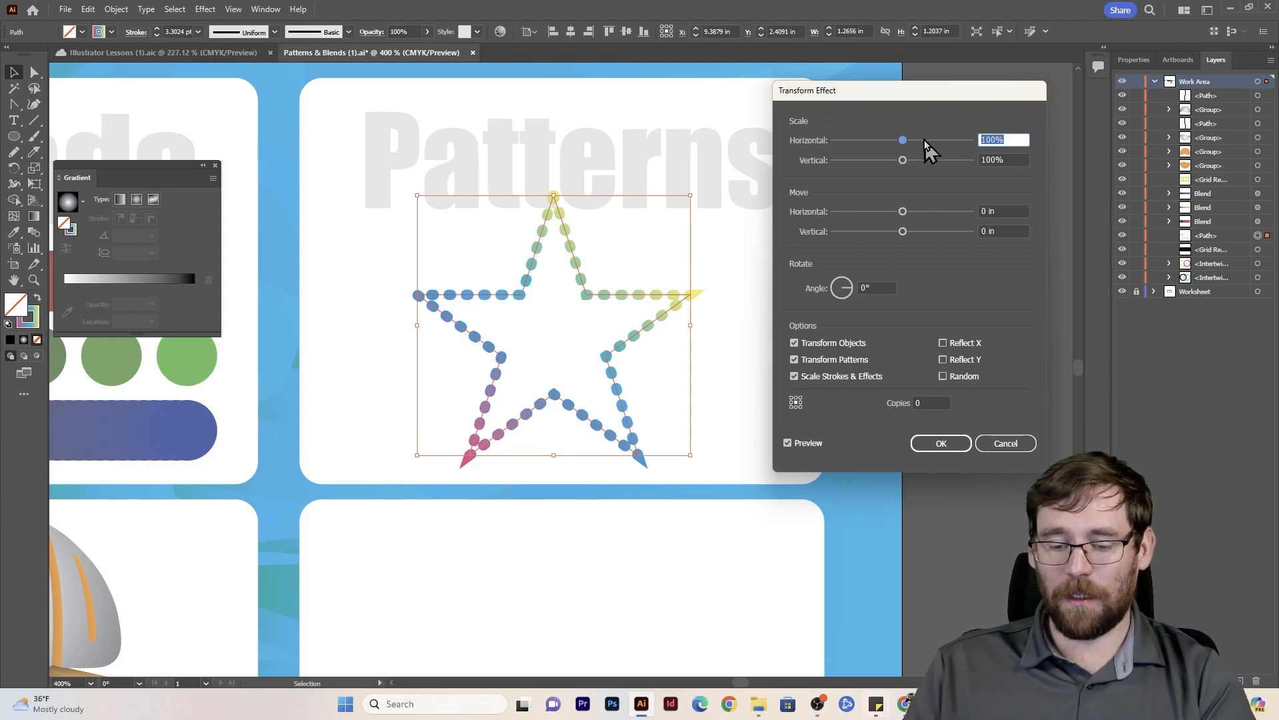
{"action": "key", "text": "Tab"}
{"action": "type", "text": "95"}
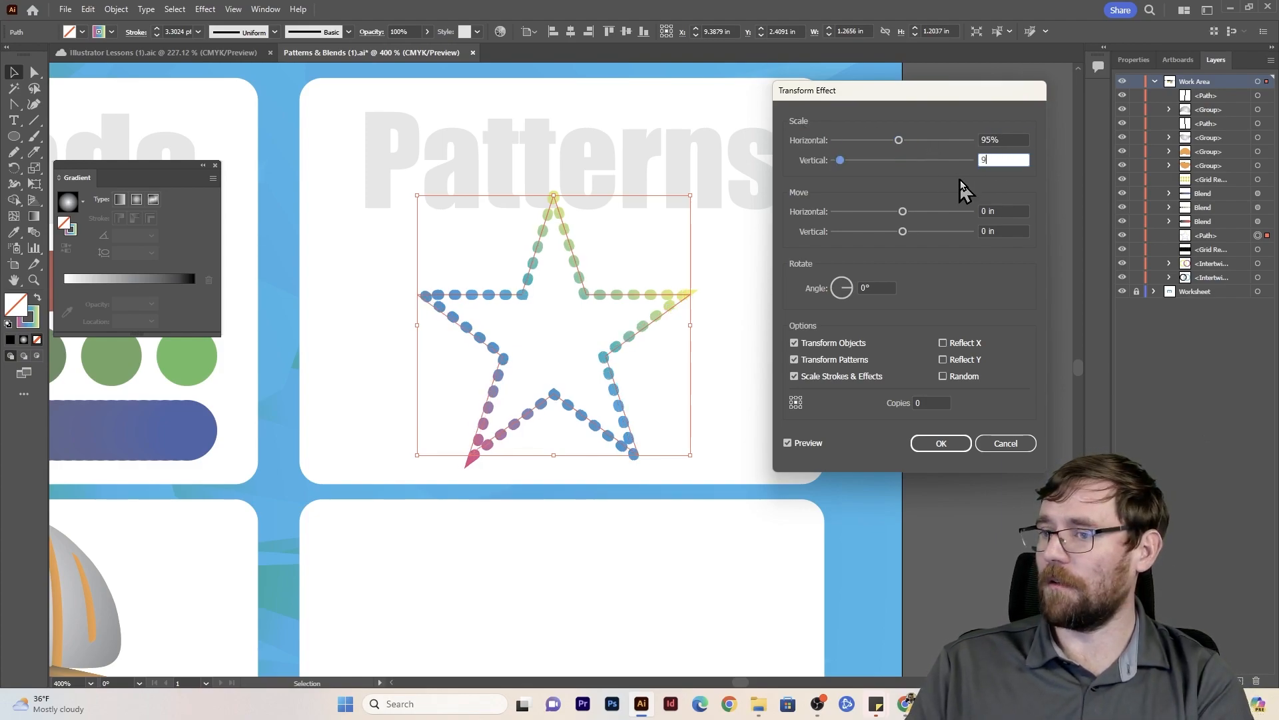
- Set the star's Transform effect to produce 30 copies and preview the result
{"action": "left_click", "coordinate": [931, 400]}
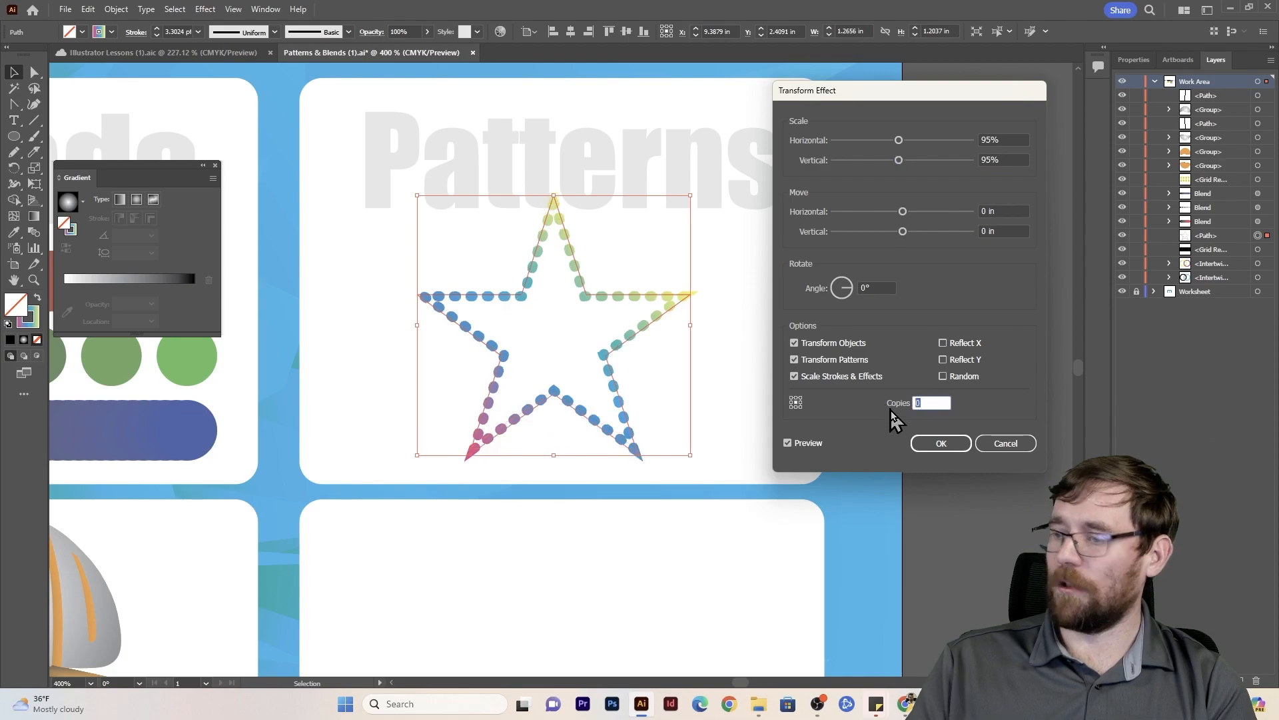
{"action": "type", "text": "30"}
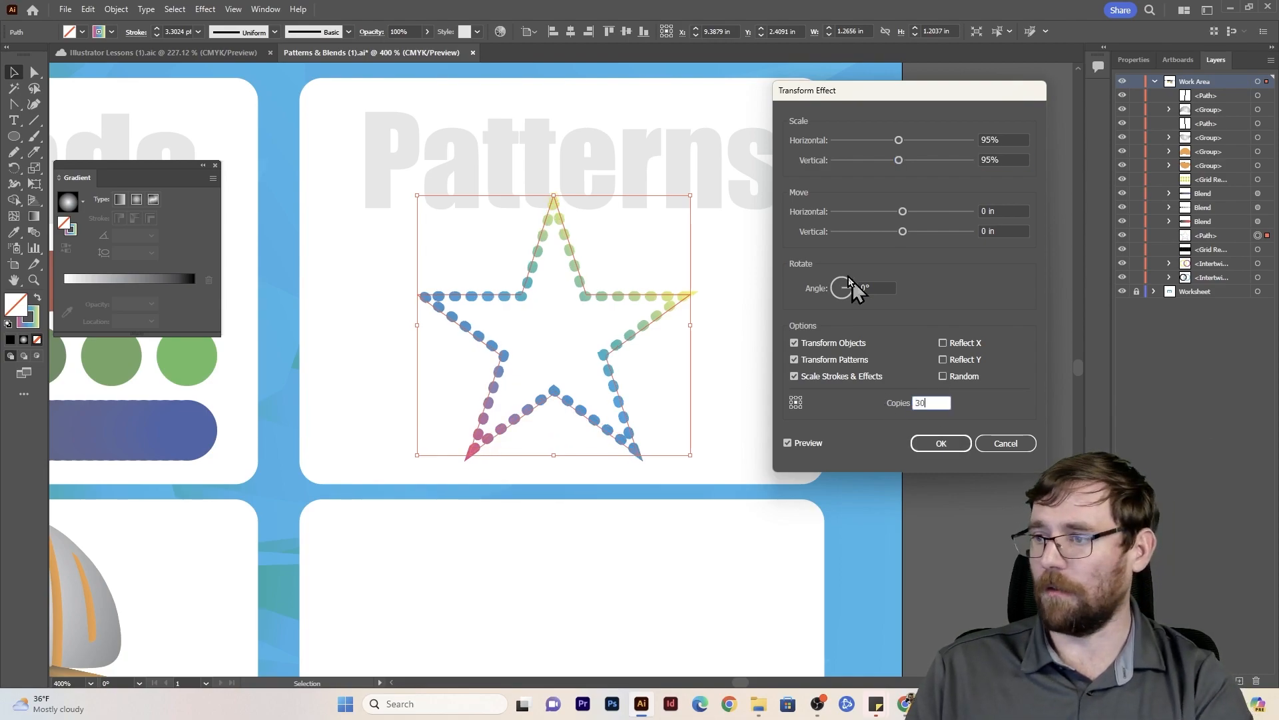
{"action": "left_click", "coordinate": [1007, 210]}
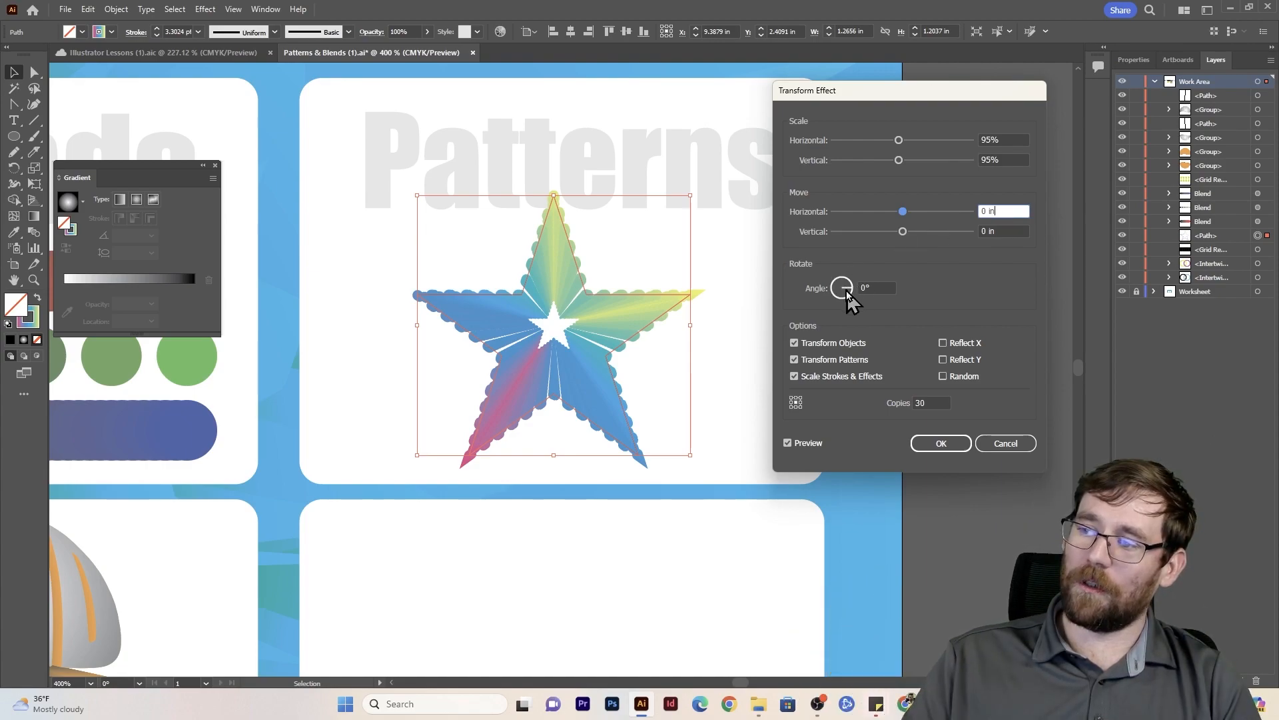
- Try rotation angles of 2° and 4° on the star's copies
{"action": "double_click", "coordinate": [867, 287]}
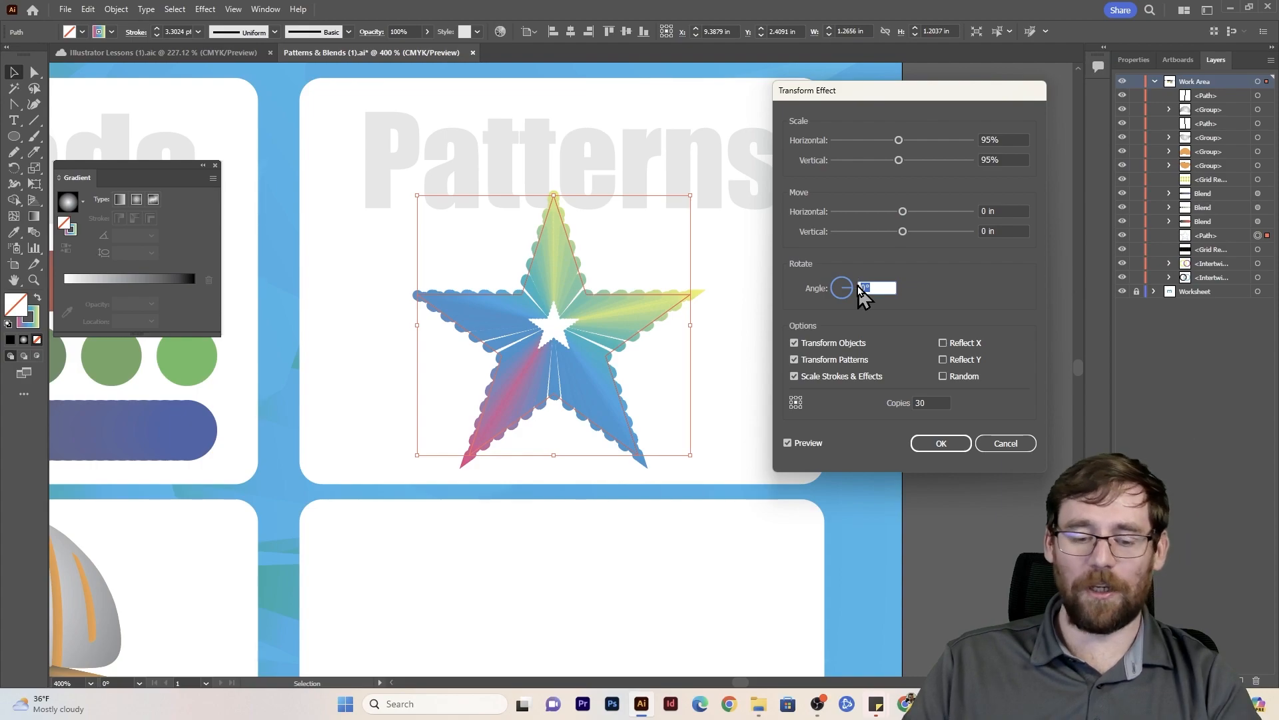
{"action": "type", "text": "2"}
{"action": "left_click", "coordinate": [998, 230]}
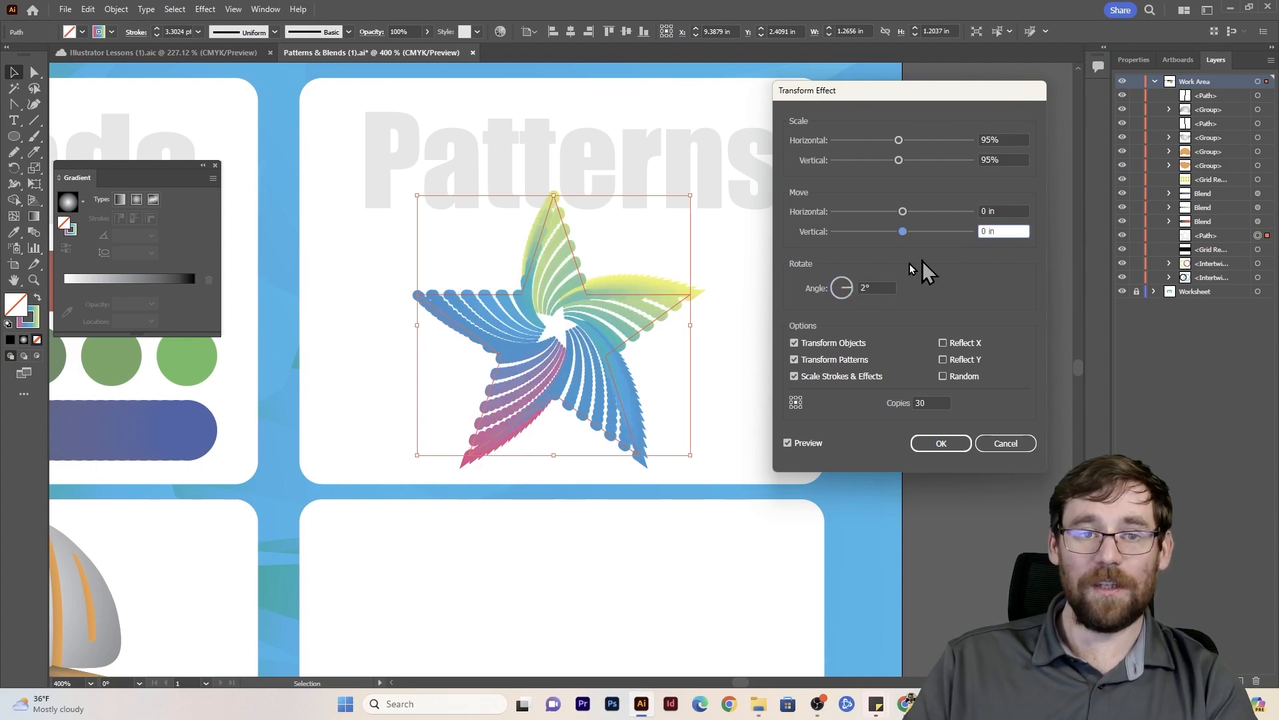
{"action": "double_click", "coordinate": [866, 288]}
{"action": "type", "text": "4"}
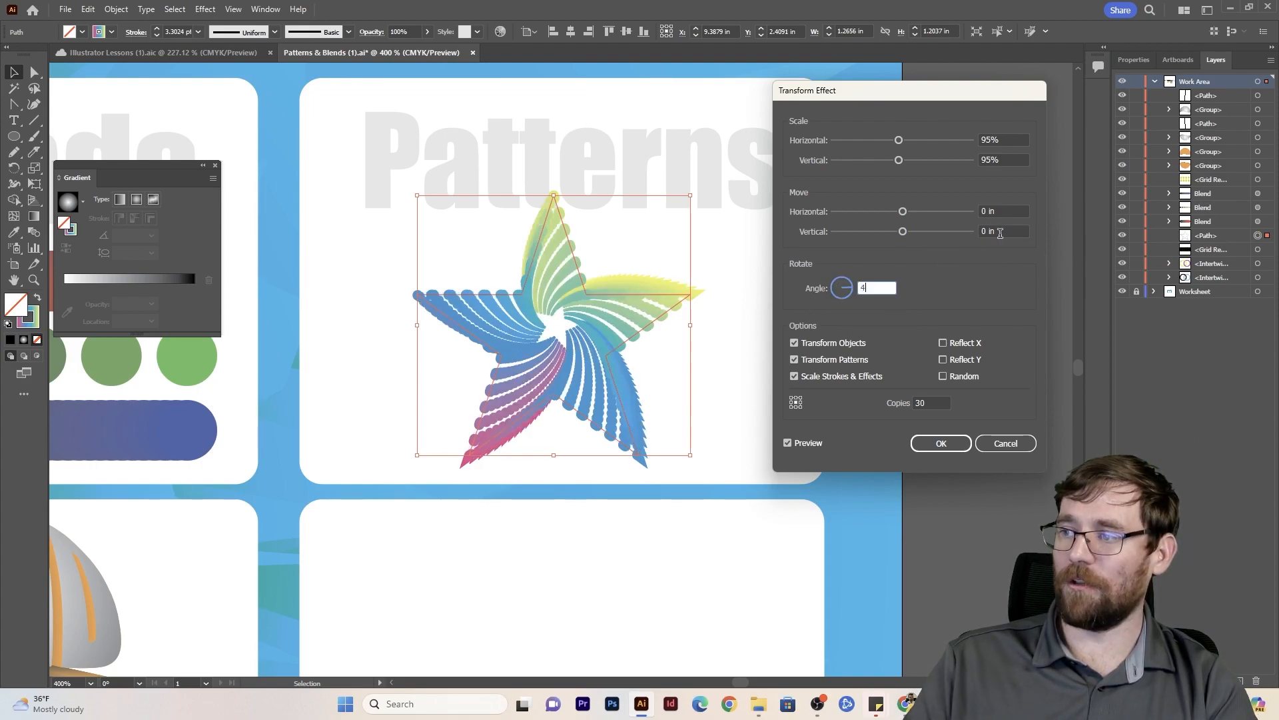
{"action": "left_click", "coordinate": [1000, 231]}
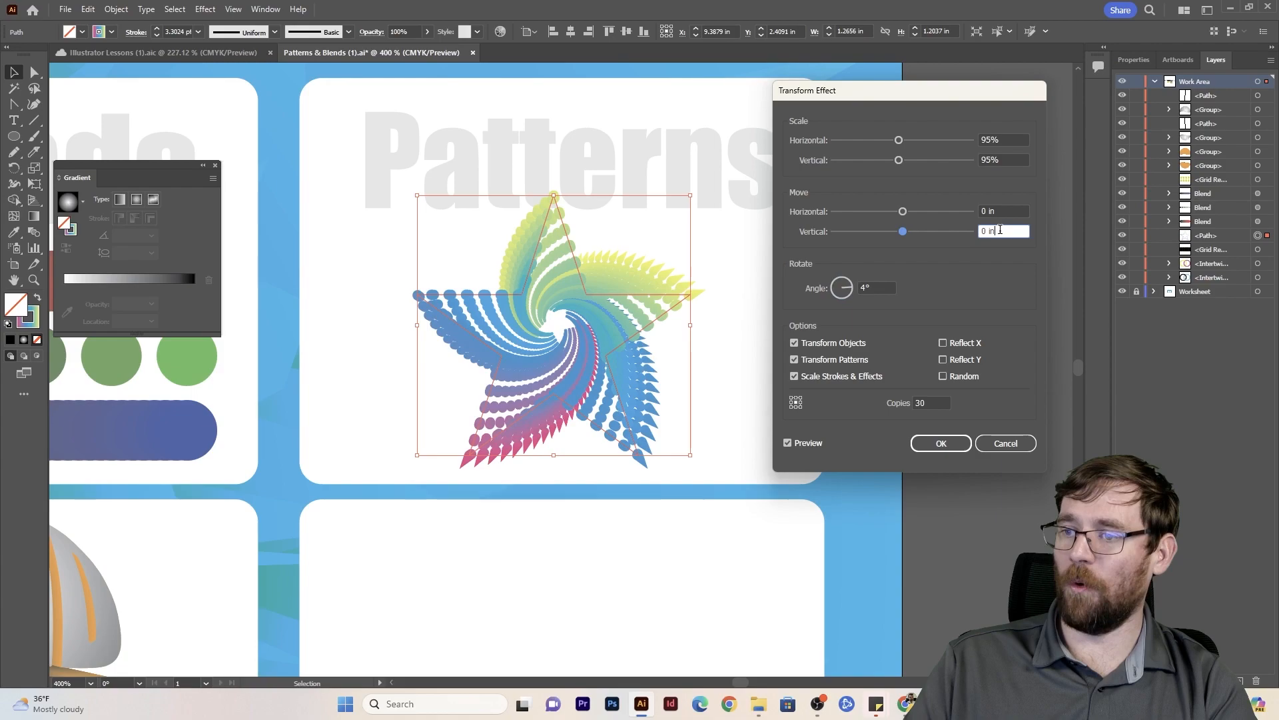
- Adjust the rotation angle freehand until the star's copies overlap in a multi-pointed burst, and apply the Transform effect
{"action": "left_click", "coordinate": [848, 286]}
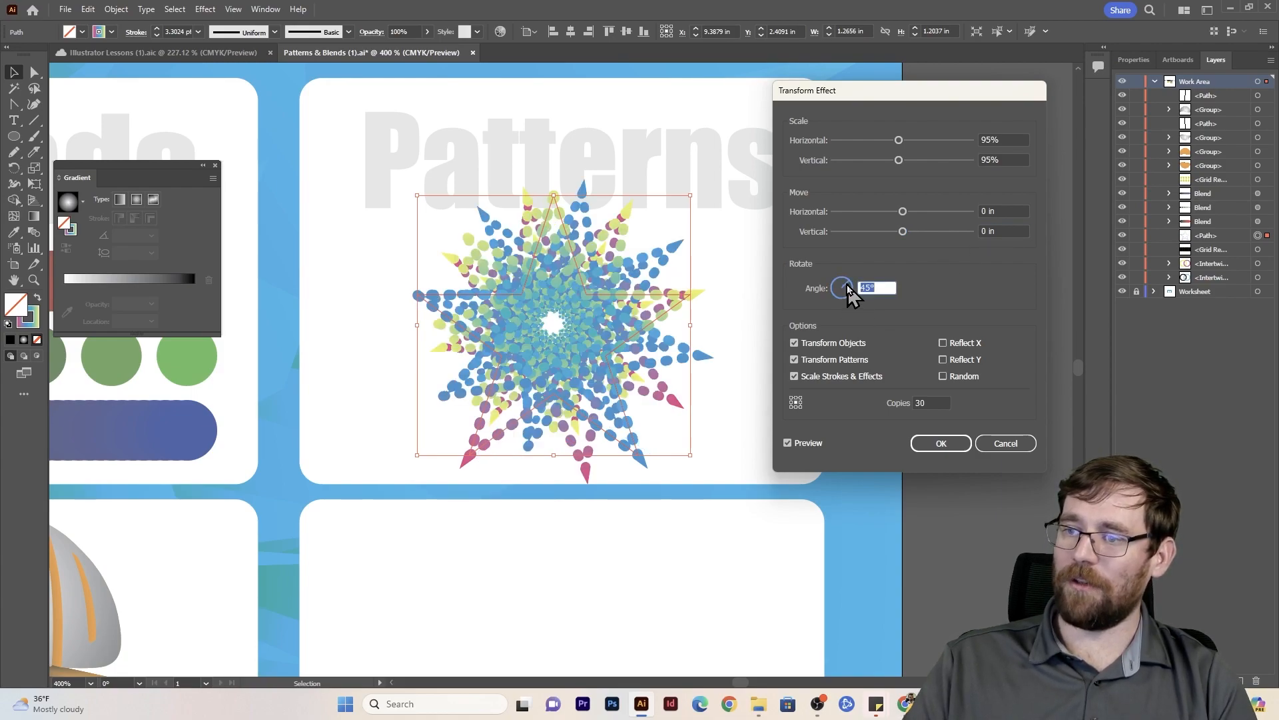
{"action": "left_click", "coordinate": [847, 287]}
{"action": "left_click_drag", "start_coordinate": [847, 288], "coordinate": [842, 291]}
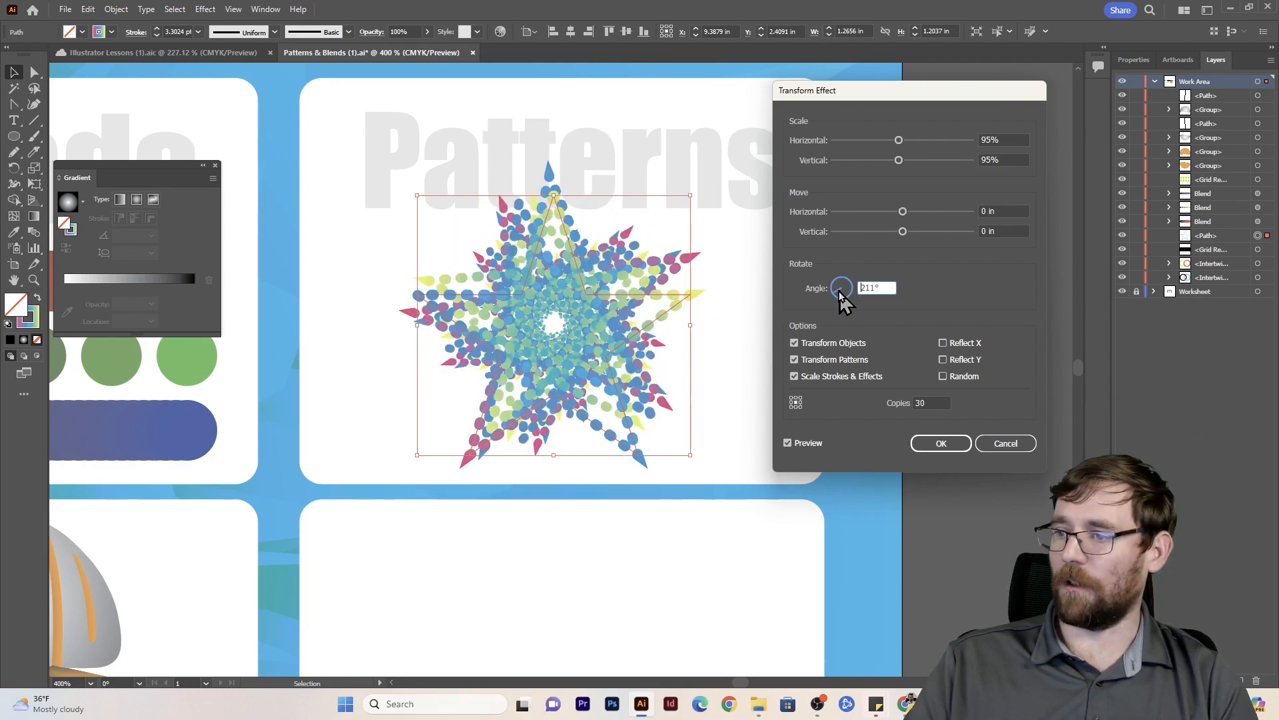
{"action": "left_click", "coordinate": [941, 445]}
- Draw a circle about 0.44 in wide in the empty box below the star pattern and swap its gradient stroke to the fill
{"action": "scroll", "coordinate": [645, 440], "scroll_direction": "down", "scroll_amount": 5}
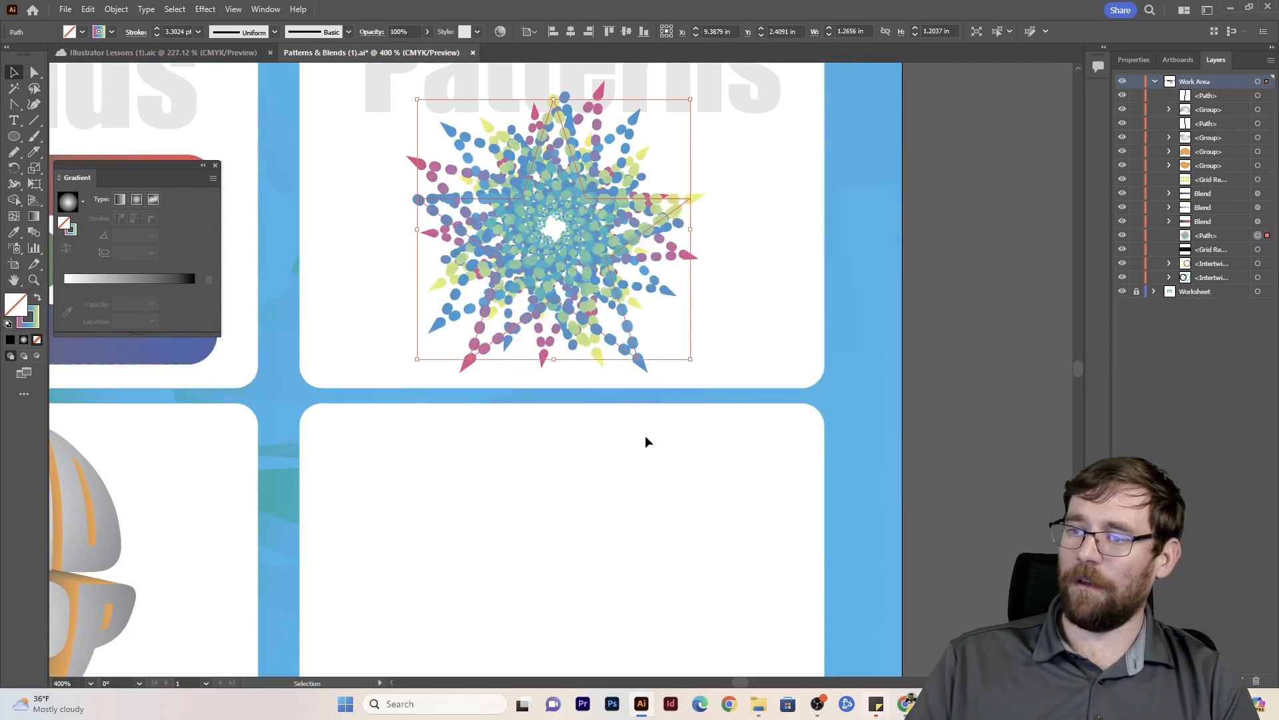
{"action": "scroll", "coordinate": [651, 451], "scroll_direction": "down", "scroll_amount": 1}
{"action": "left_click", "coordinate": [13, 136]}
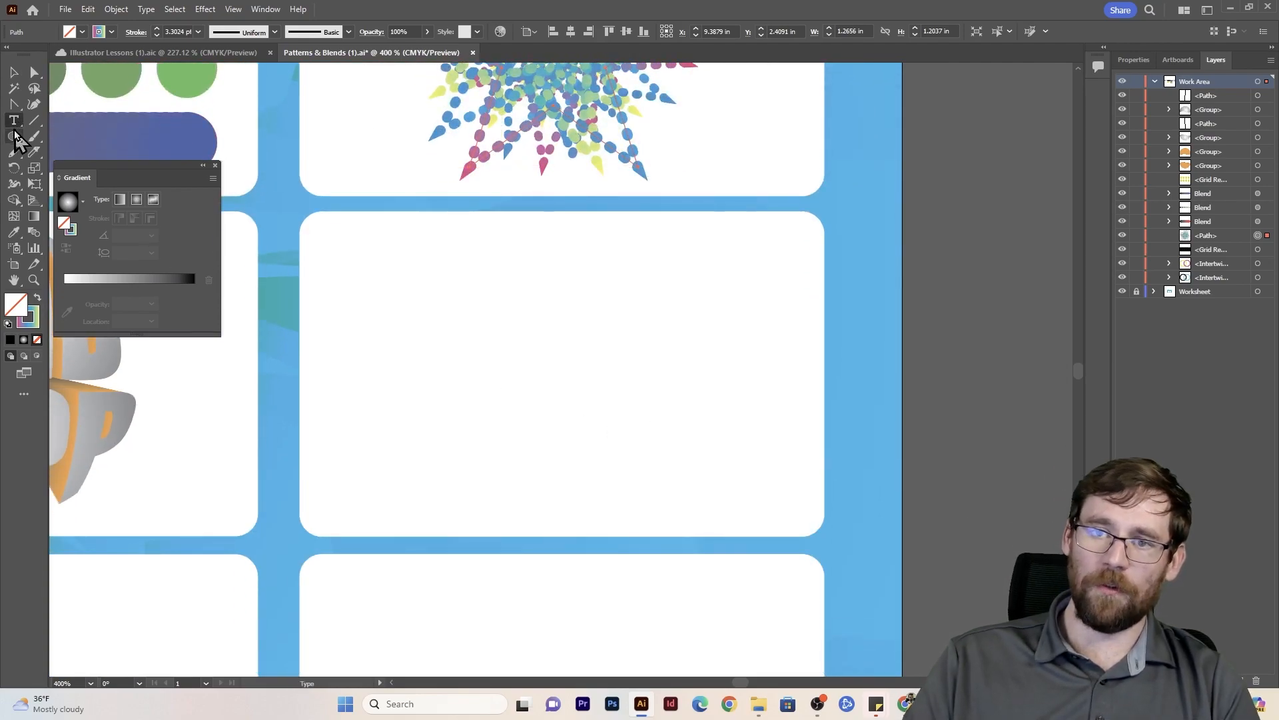
{"action": "left_click_drag", "start_coordinate": [611, 379], "coordinate": [660, 427]}
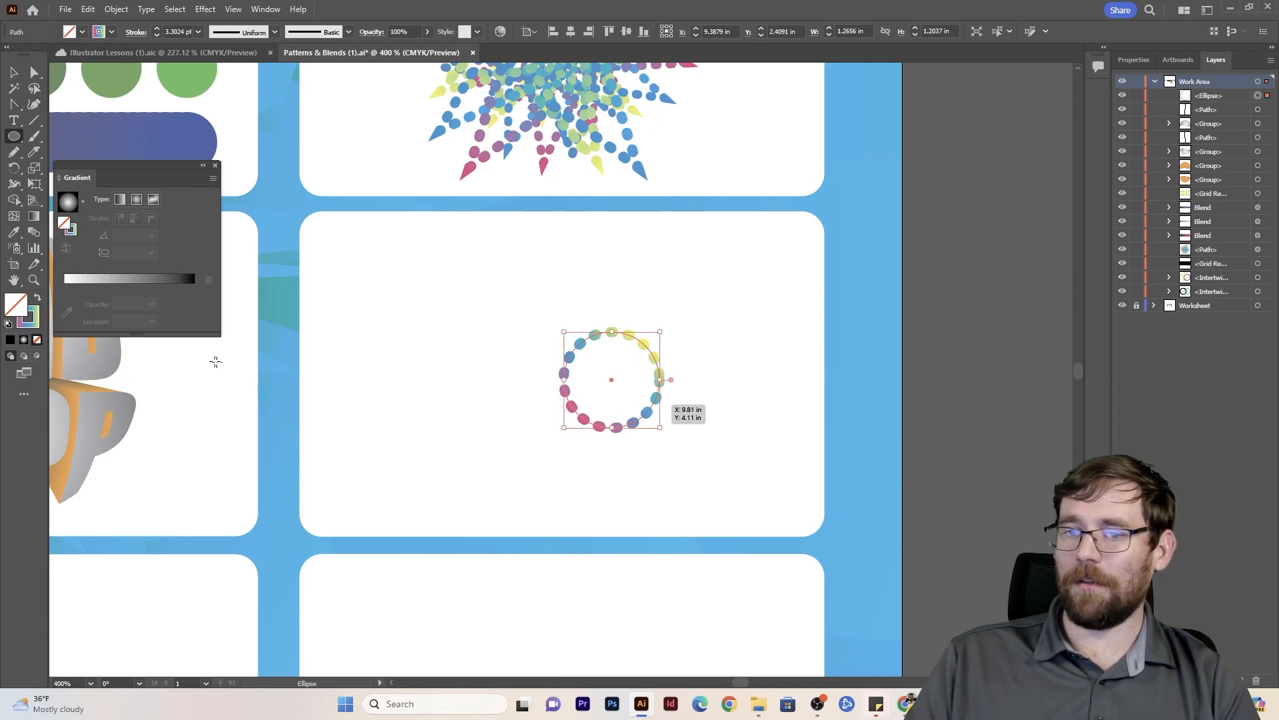
{"action": "left_click", "coordinate": [38, 298]}
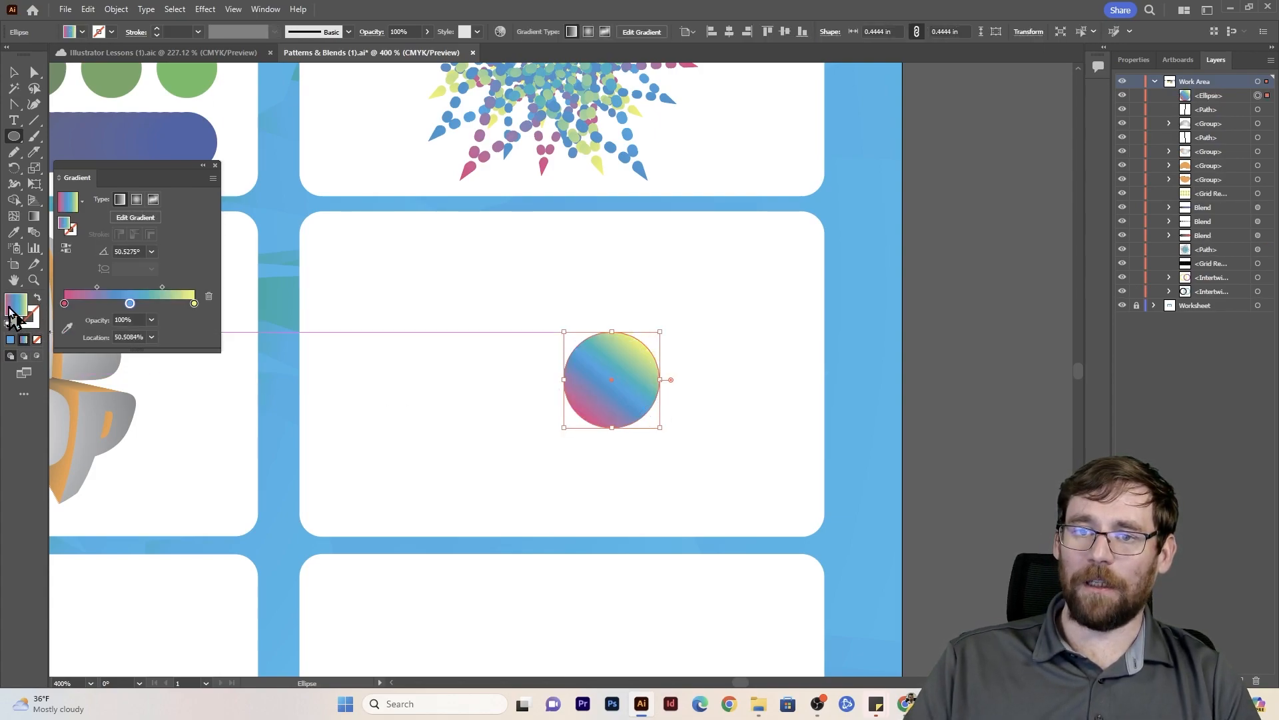
- Recolor the circle's gradient stops: light pink with 50% magenta, green with 100% yellow added to the cyan, and orange with 86% magenta
{"action": "double_click", "coordinate": [64, 304]}
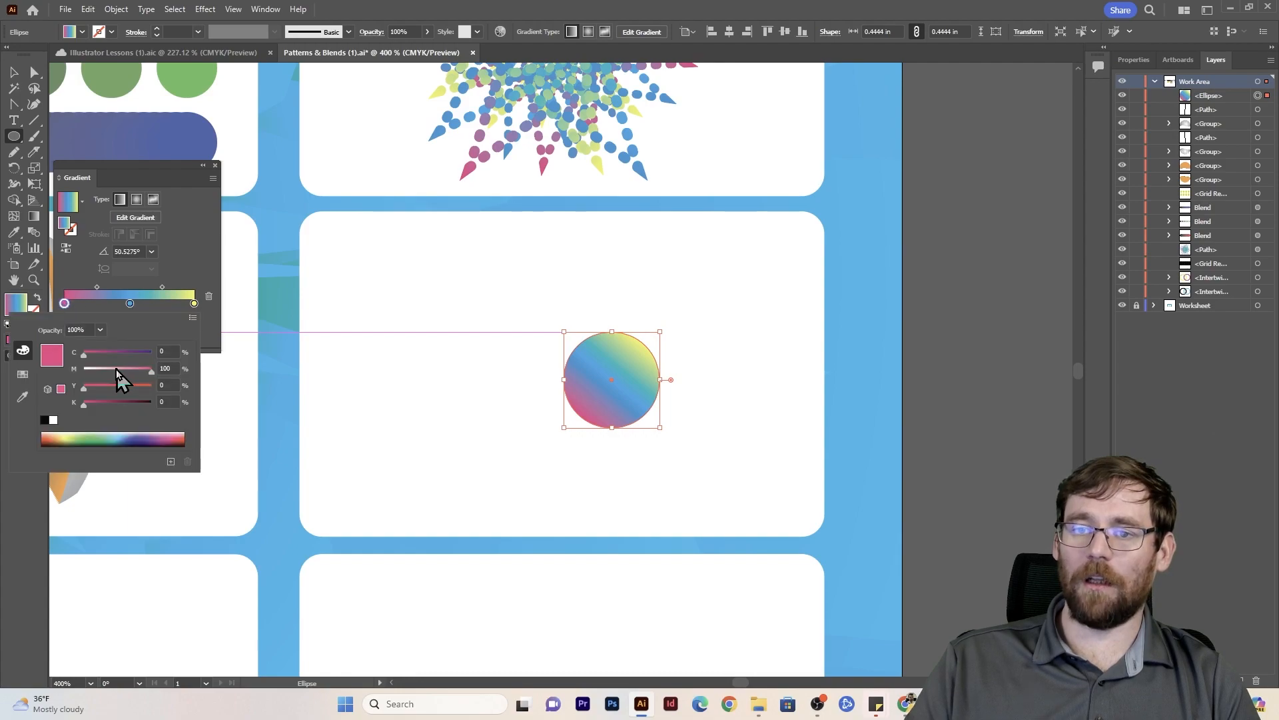
{"action": "left_click", "coordinate": [117, 368]}
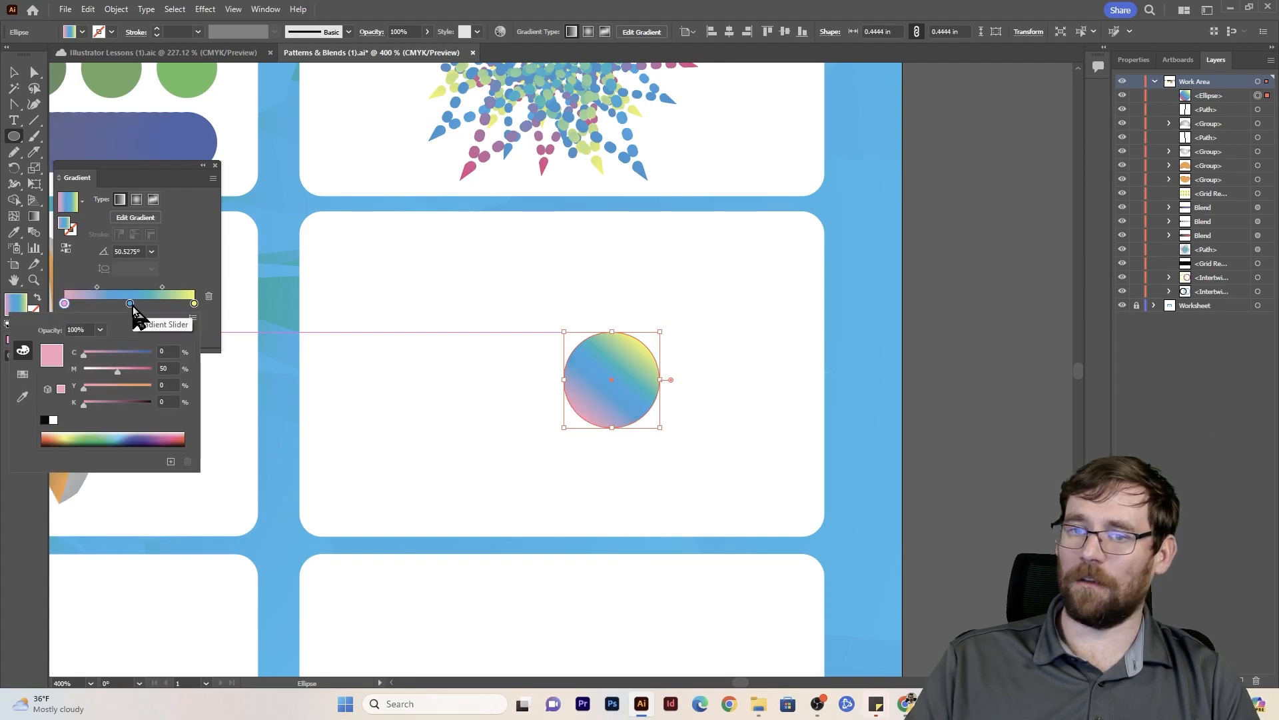
{"action": "double_click", "coordinate": [130, 305]}
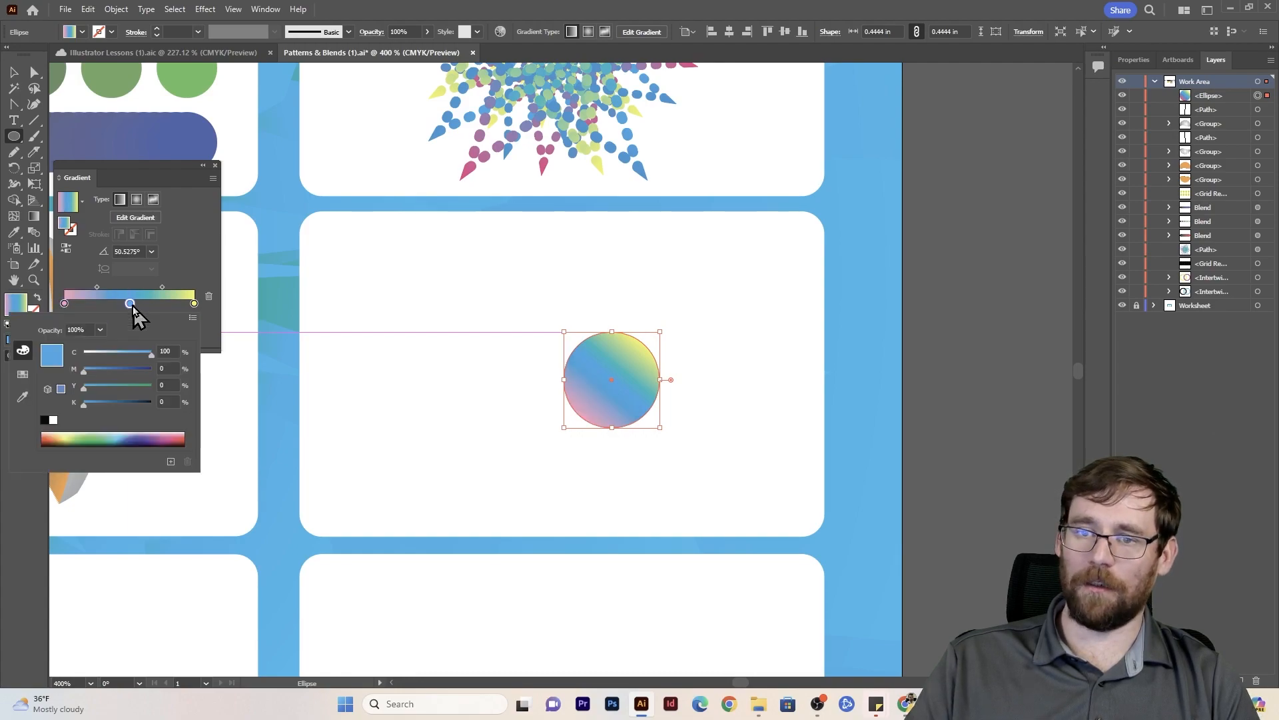
{"action": "left_click", "coordinate": [152, 386]}
{"action": "double_click", "coordinate": [194, 305]}
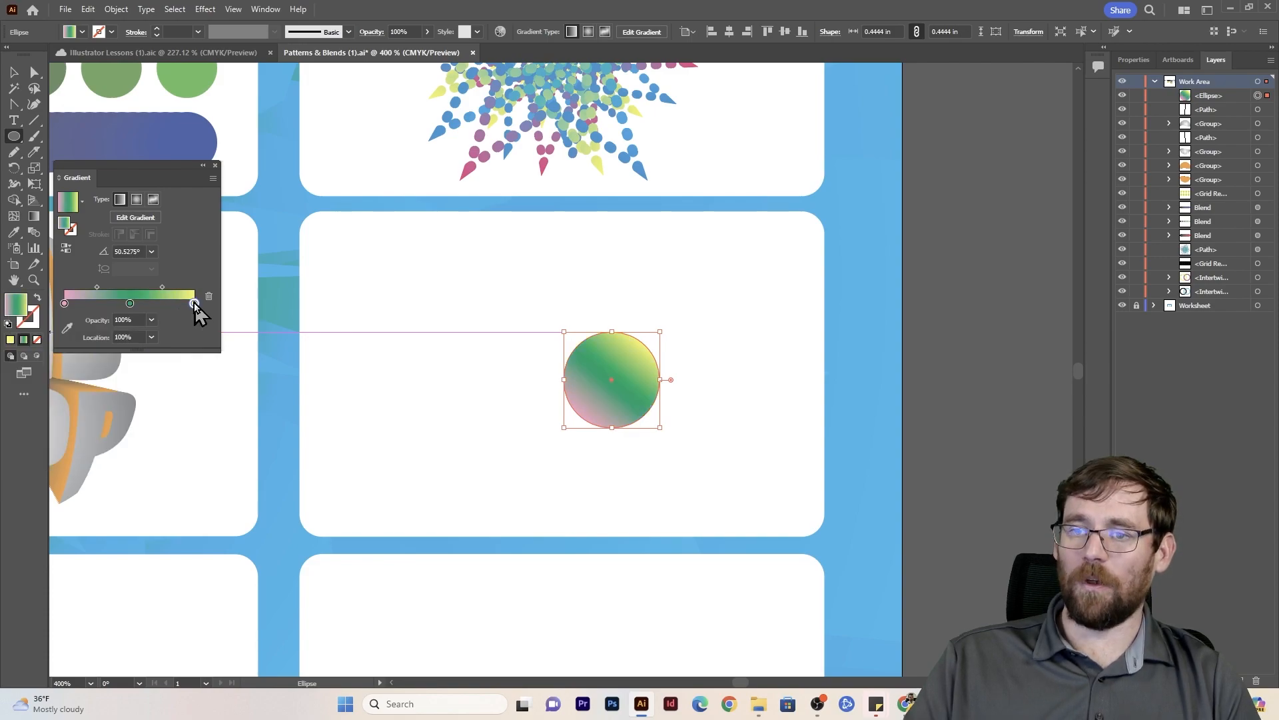
{"action": "left_click", "coordinate": [143, 371]}
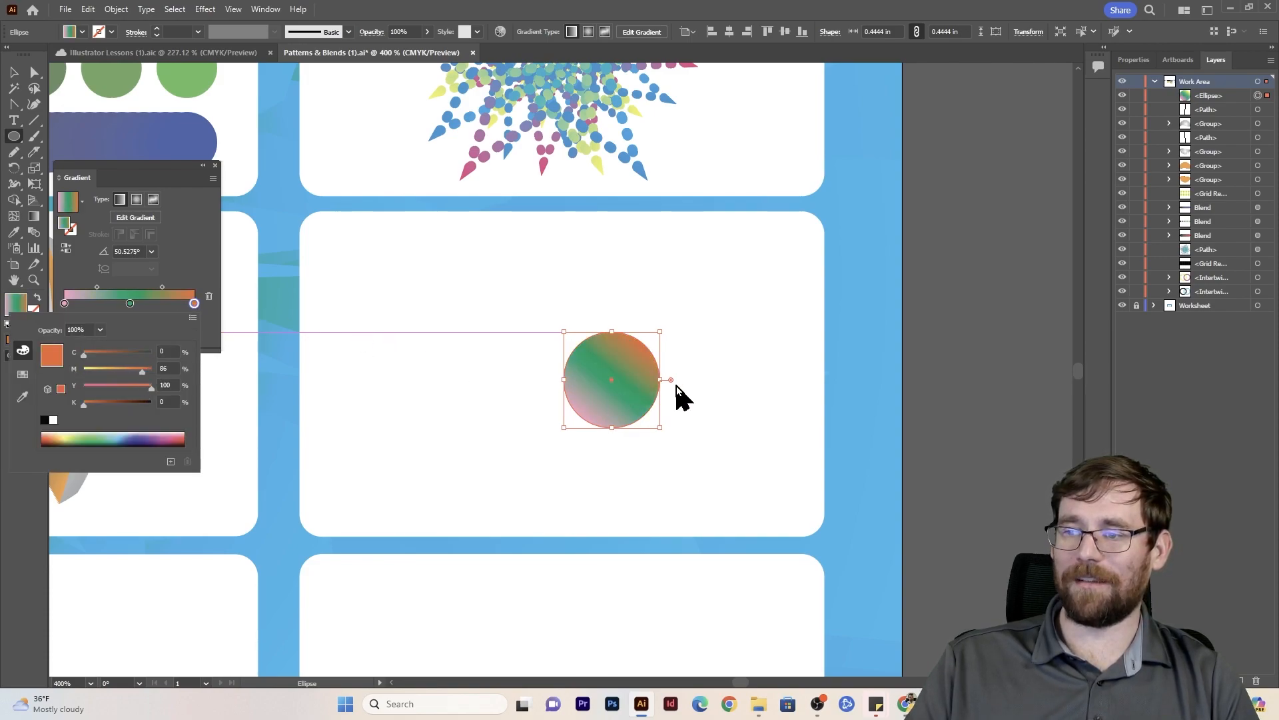
{"action": "left_click", "coordinate": [320, 271]}
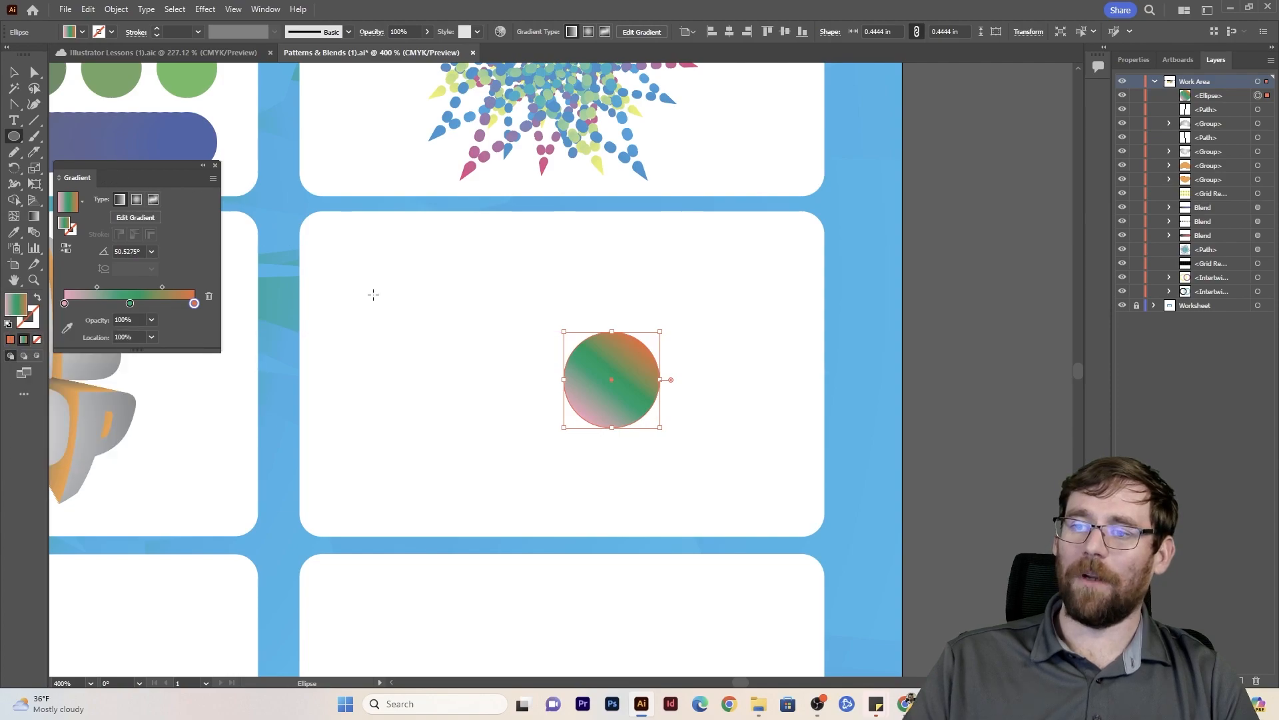
- Apply a Zig Zag effect to the gradient circle, adjusting size and ridges to give it a ring of short straight points
{"action": "left_click", "coordinate": [205, 10]}
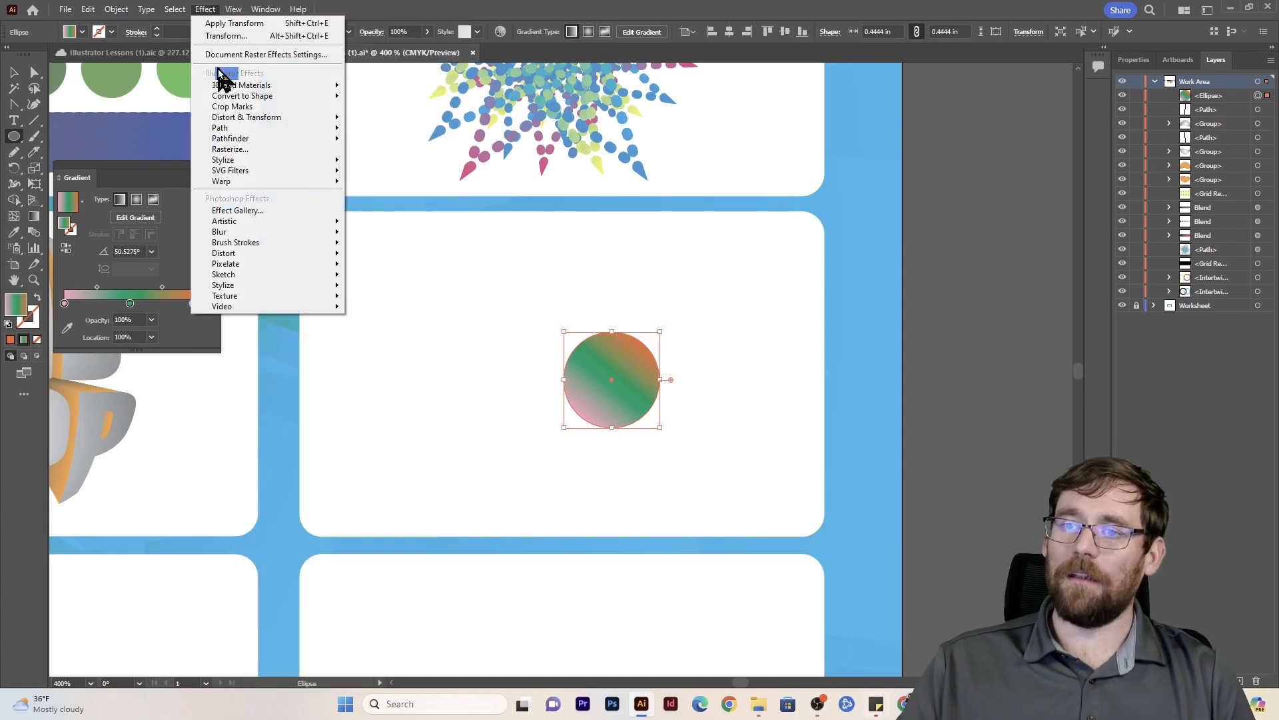
{"action": "mouse_move", "coordinate": [261, 128]}
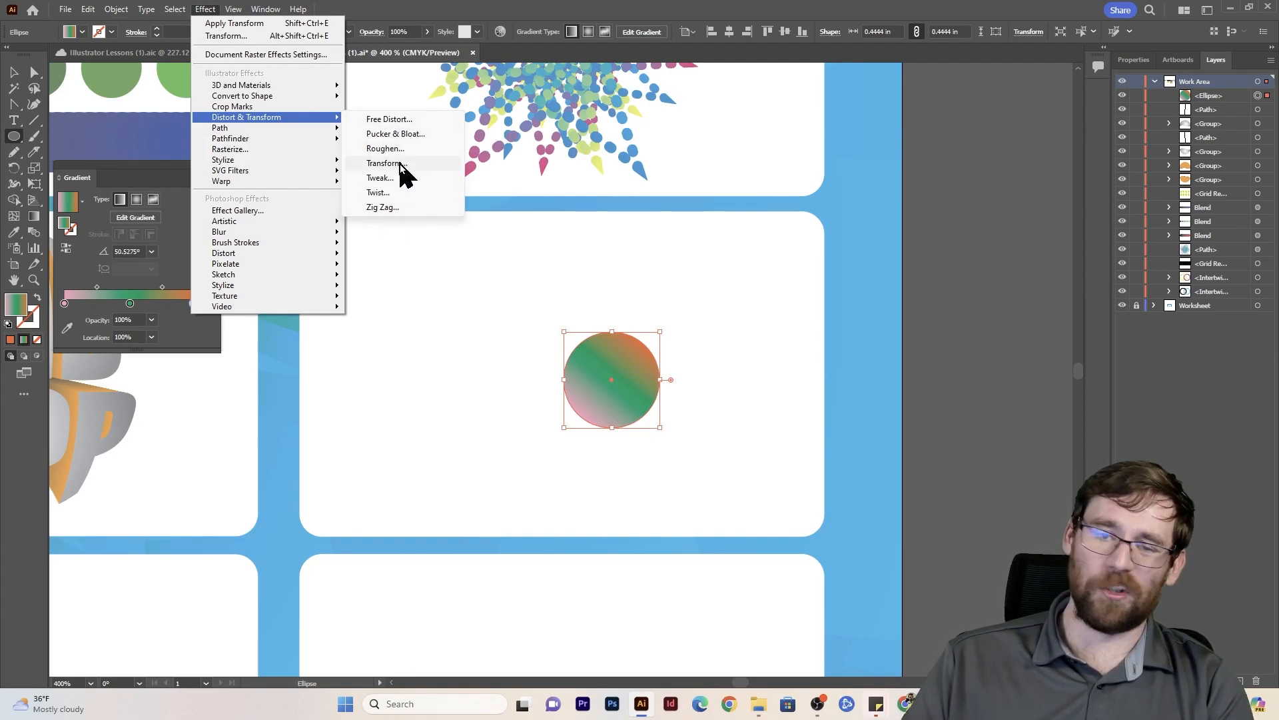
{"action": "left_click", "coordinate": [402, 207]}
{"action": "left_click_drag", "start_coordinate": [619, 248], "coordinate": [359, 272]}
{"action": "left_click_drag", "start_coordinate": [354, 318], "coordinate": [349, 355]}
{"action": "left_click", "coordinate": [416, 445]}
- Apply a Pucker & Bloat effect of -25% to the pointed gradient shape
{"action": "left_click", "coordinate": [210, 9]}
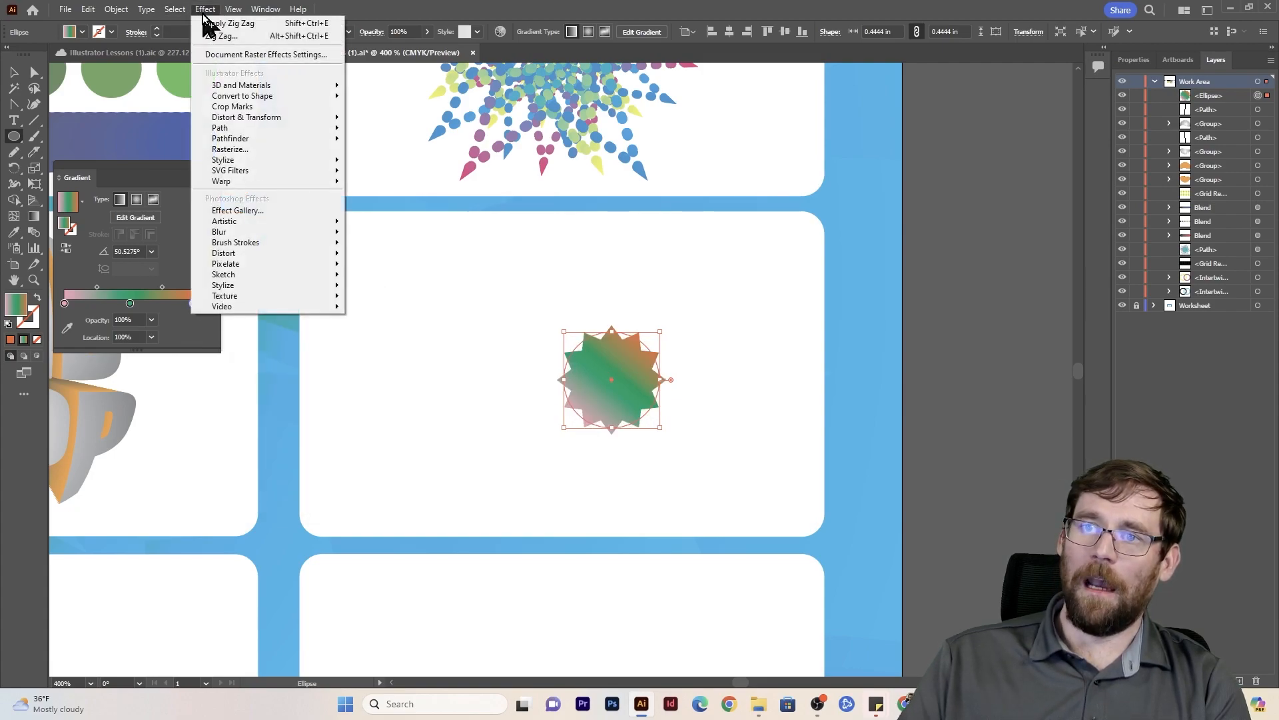
{"action": "mouse_move", "coordinate": [342, 129]}
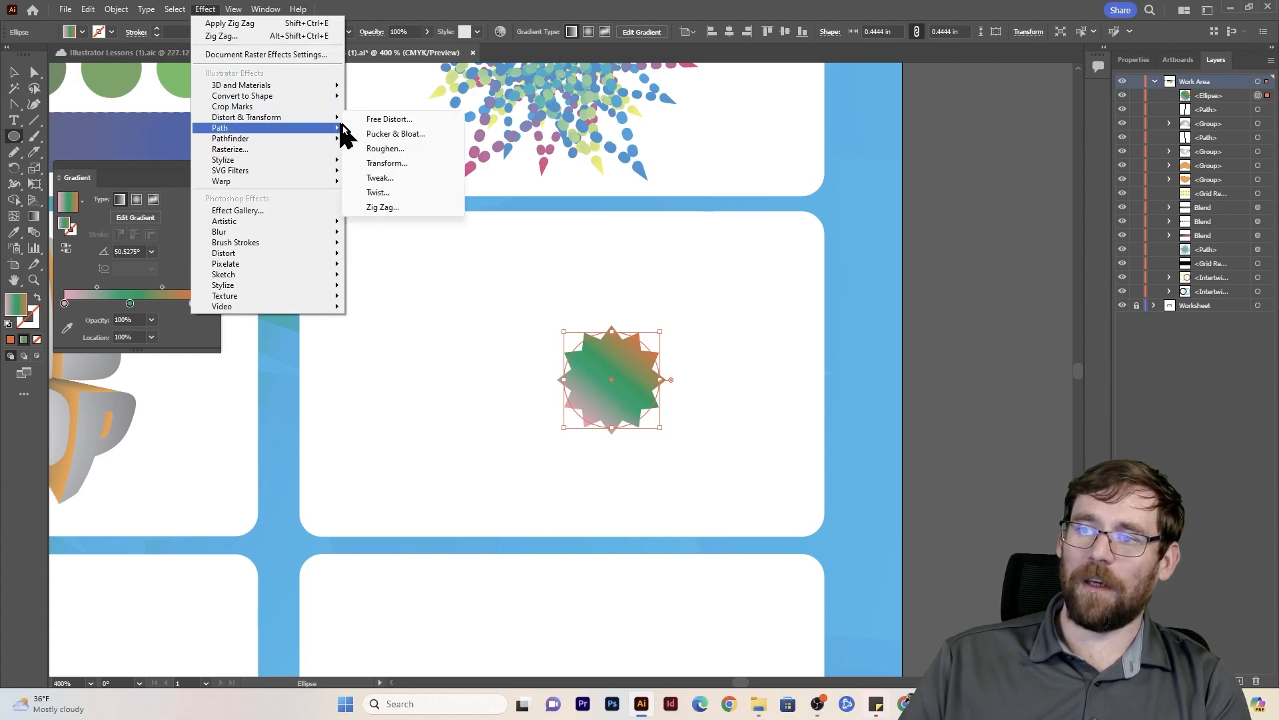
{"action": "left_click", "coordinate": [397, 132]}
{"action": "left_click_drag", "start_coordinate": [619, 329], "coordinate": [352, 298]}
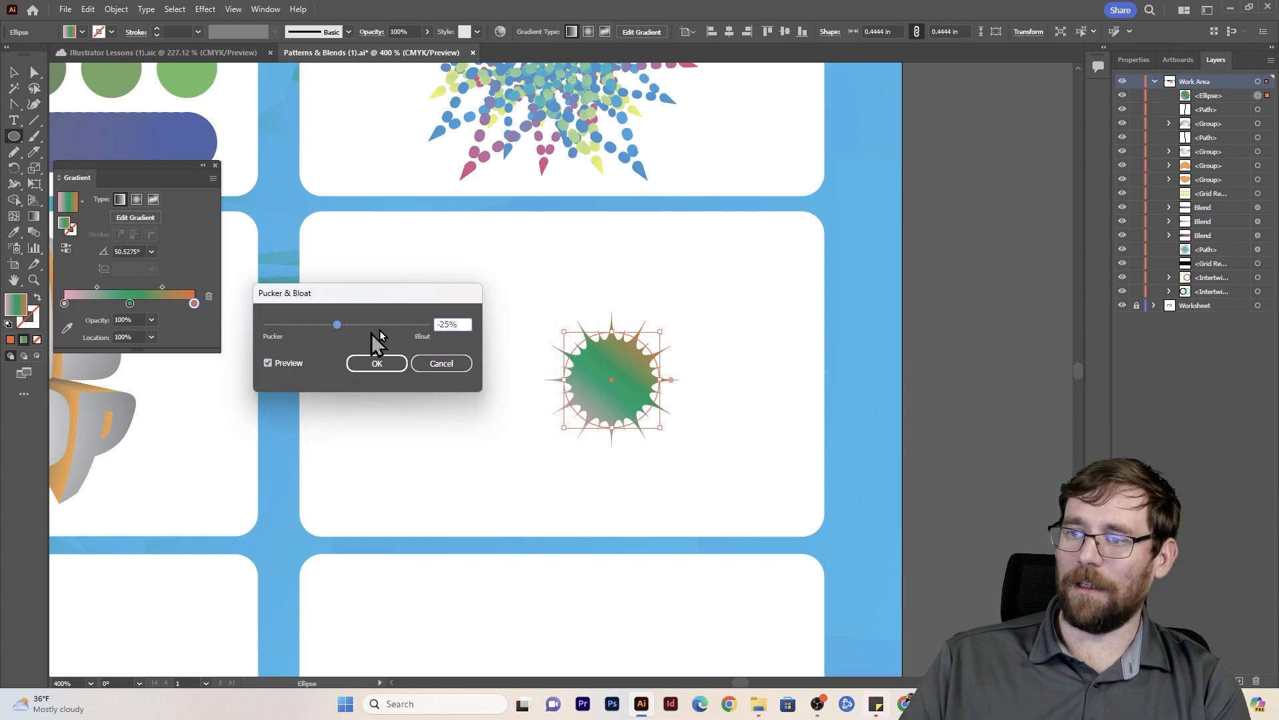
{"action": "left_click", "coordinate": [397, 371]}
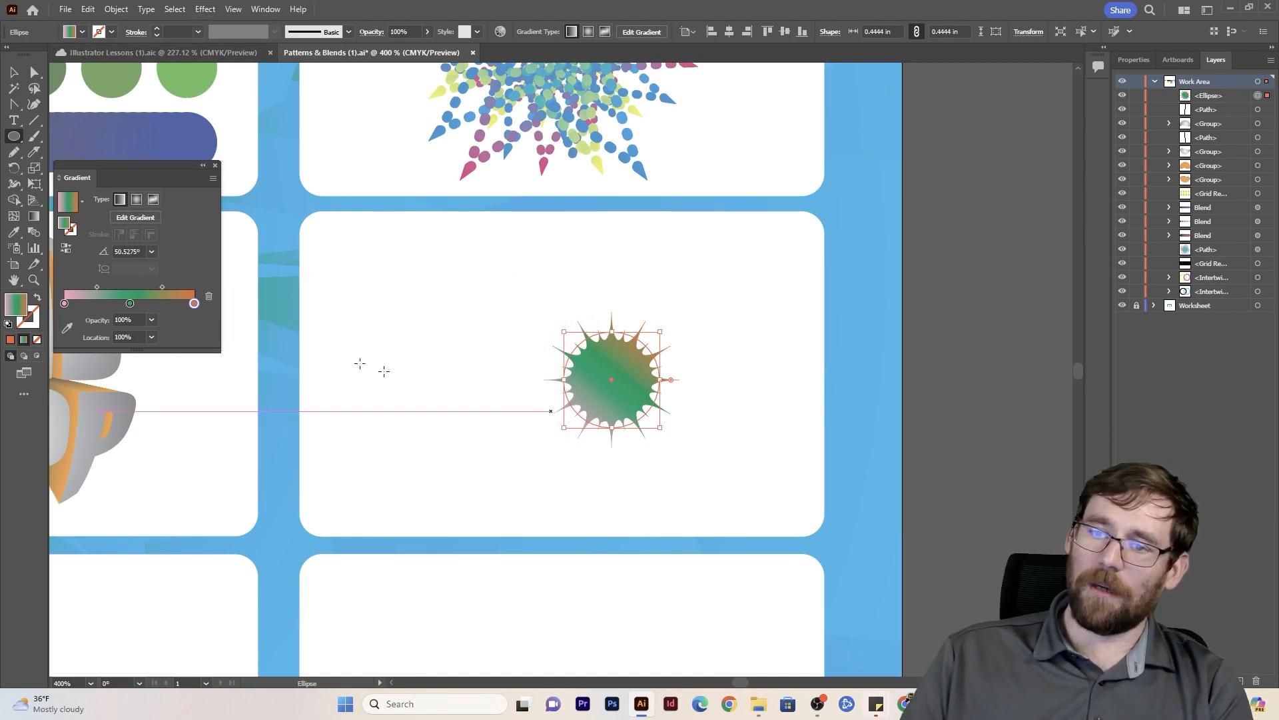
- Add a gradient stop between pink and green and color it orange with cyan 6.47%, magenta 46.77% and yellow 100%
{"action": "left_click_drag", "start_coordinate": [65, 303], "coordinate": [98, 304]}
{"action": "double_click", "coordinate": [98, 303]}
{"action": "left_click_drag", "start_coordinate": [145, 395], "coordinate": [161, 386]}
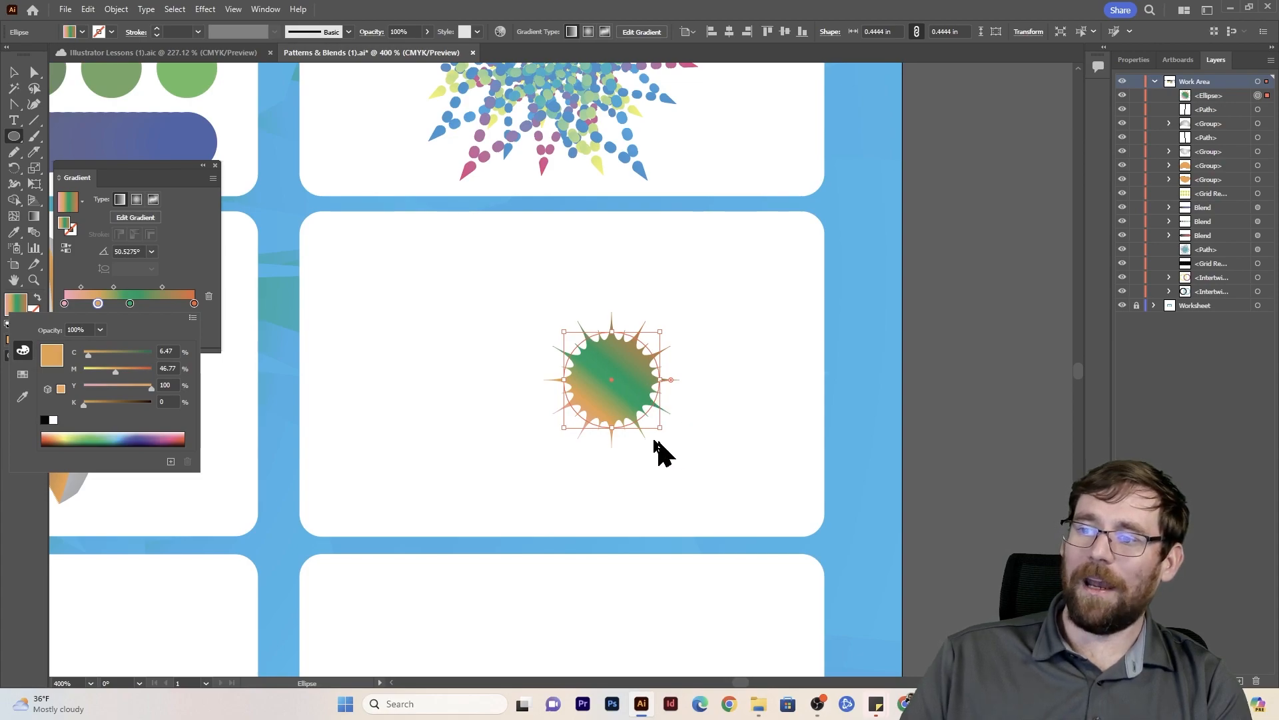
- Switch the spiky shape's gradient to radial and begin a Transform effect scaled to 102% horizontally and vertically
{"action": "left_click", "coordinate": [137, 200]}
{"action": "left_click", "coordinate": [137, 200]}
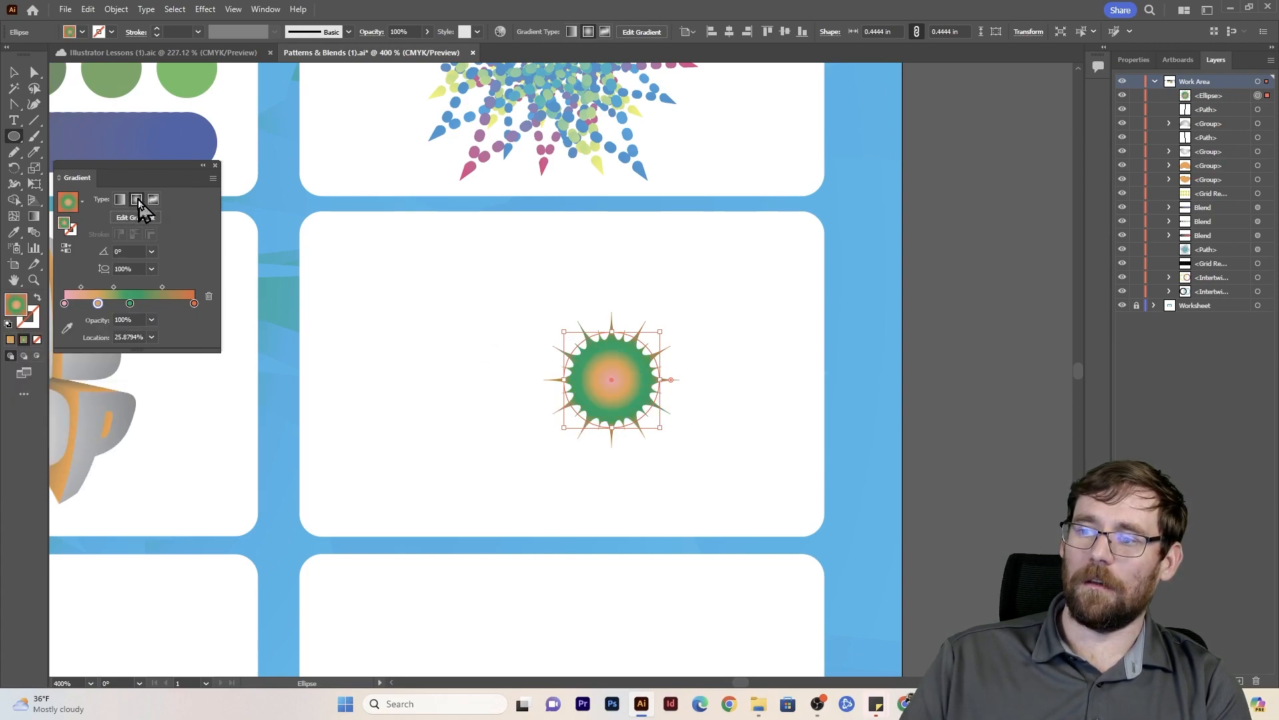
{"action": "left_click", "coordinate": [206, 9]}
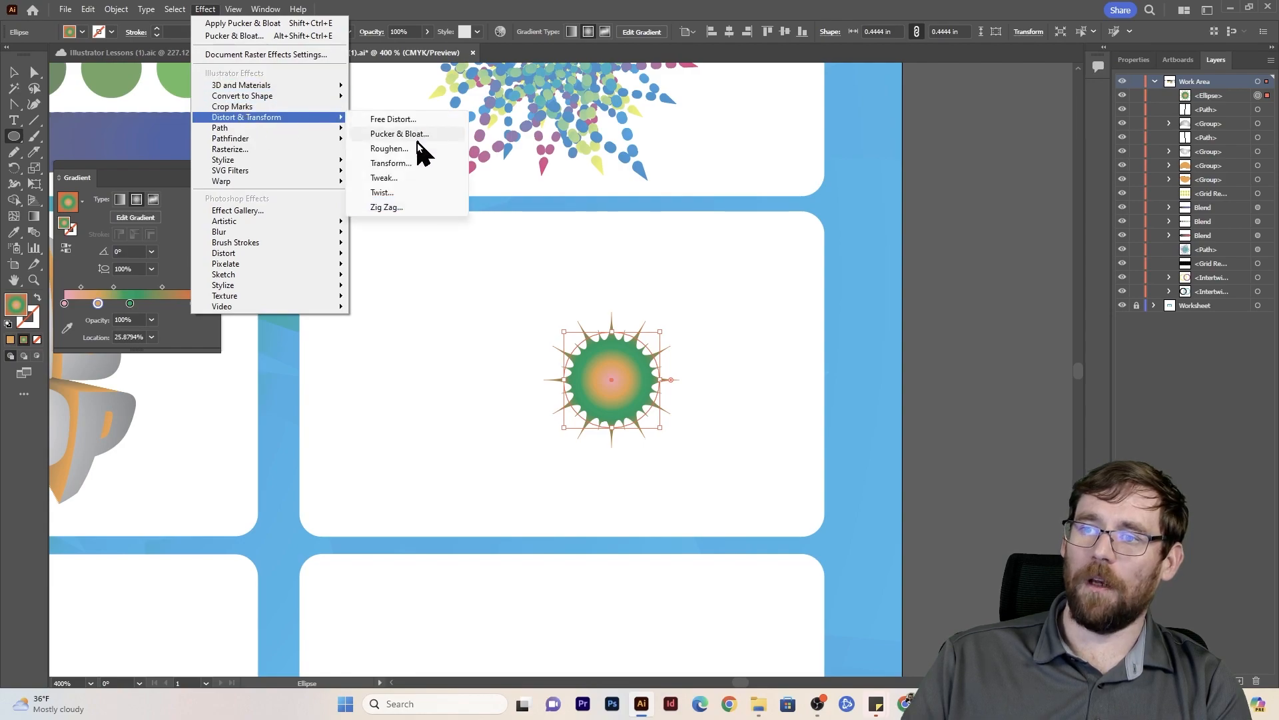
{"action": "left_click", "coordinate": [406, 165]}
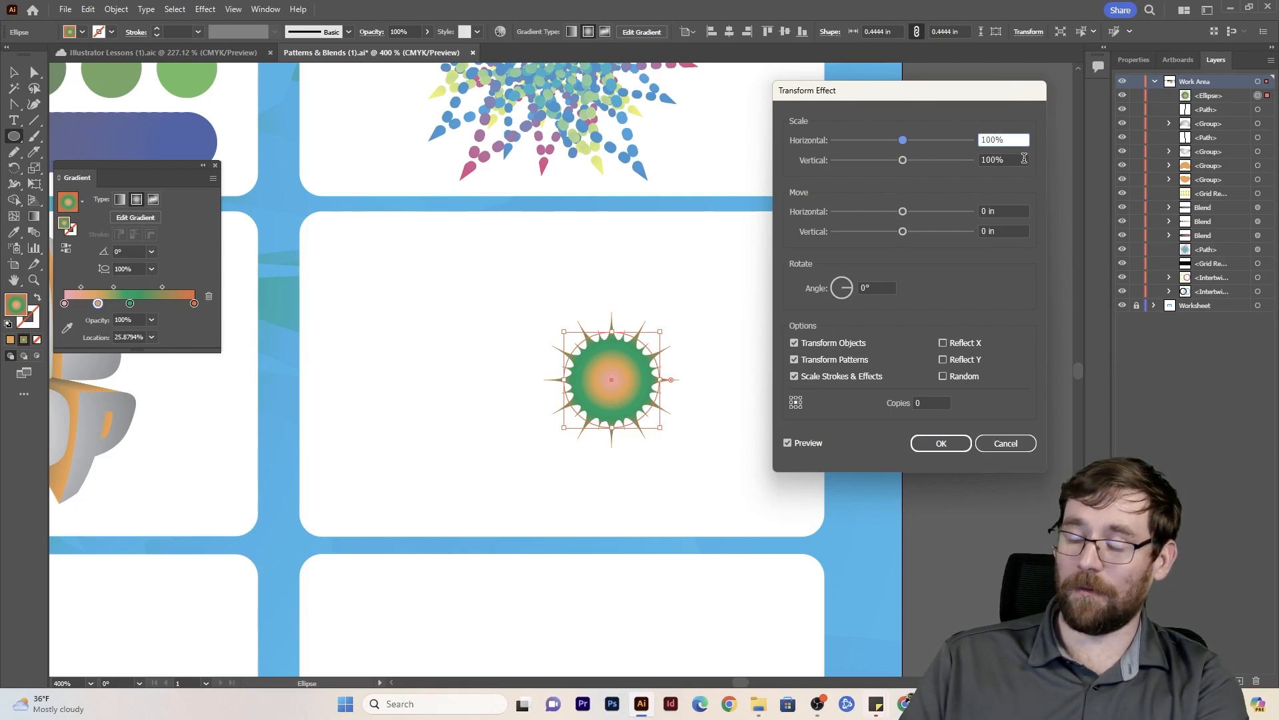
{"action": "type", "text": "102"}
{"action": "left_click", "coordinate": [995, 159]}
{"action": "type", "text": "102"}
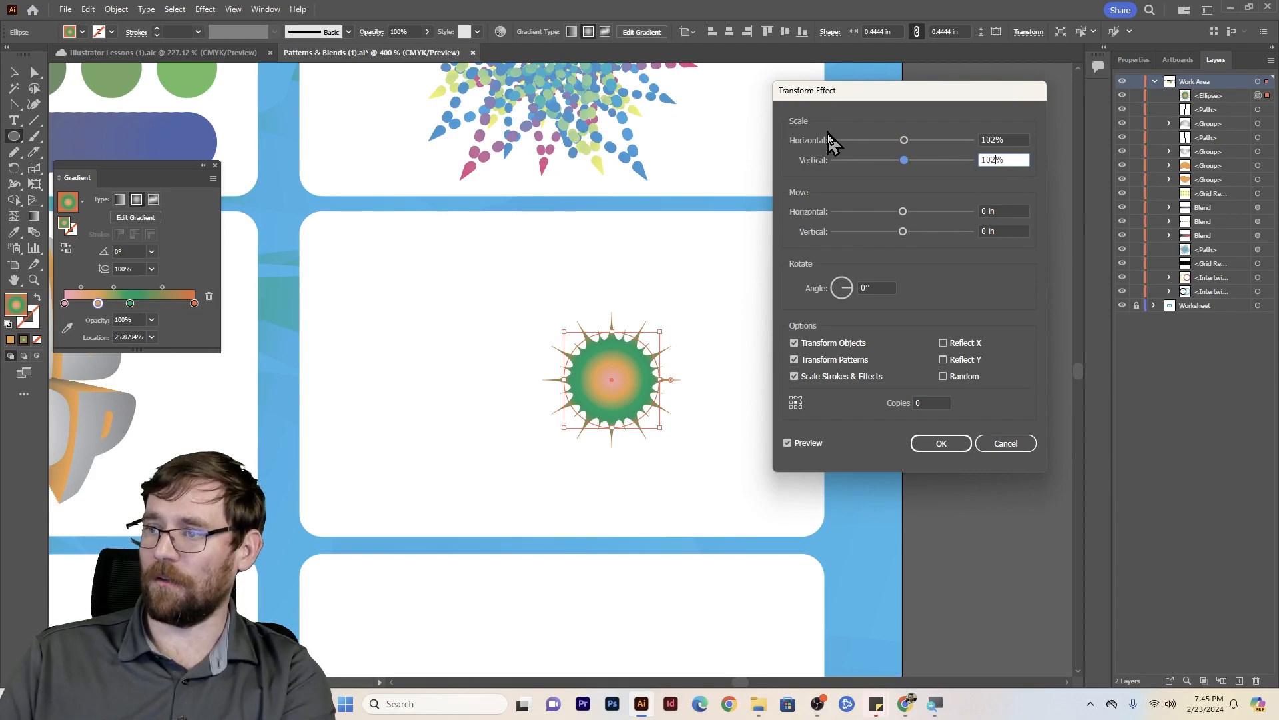
- Try the Transform effect with 20 copies and a rotation angle of 346°
{"action": "left_click", "coordinate": [925, 403]}
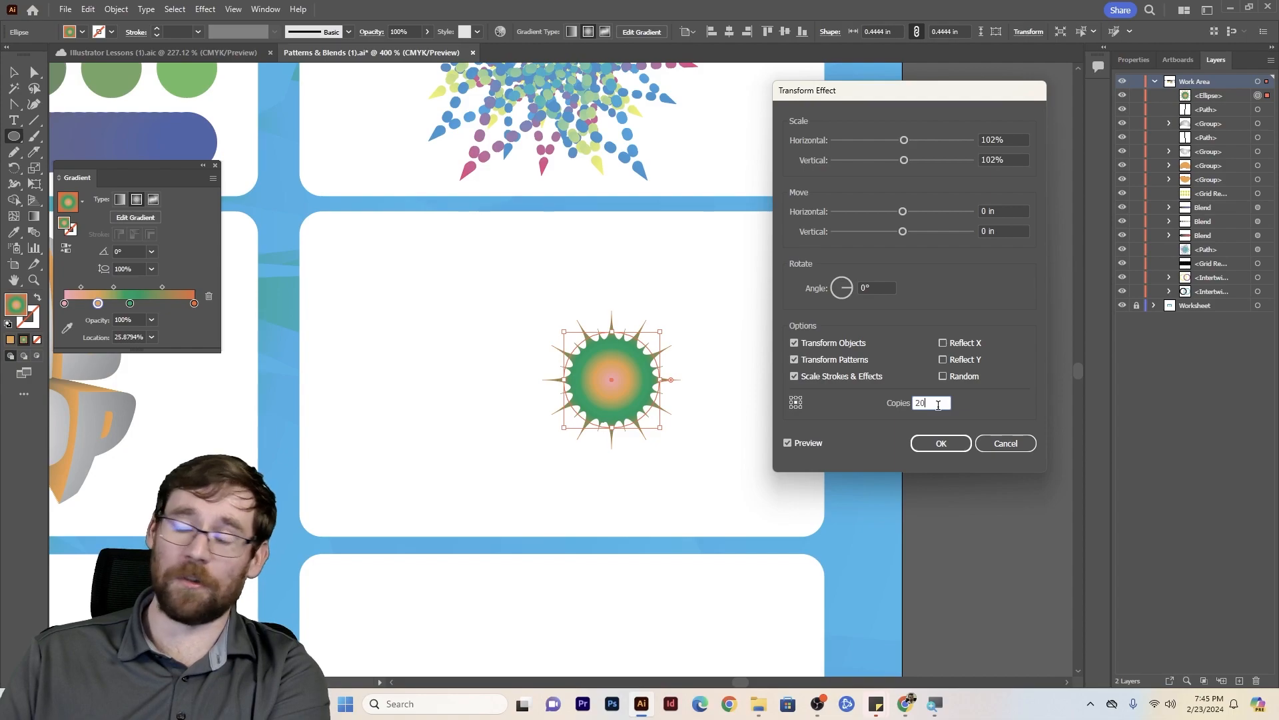
{"action": "left_click", "coordinate": [847, 293]}
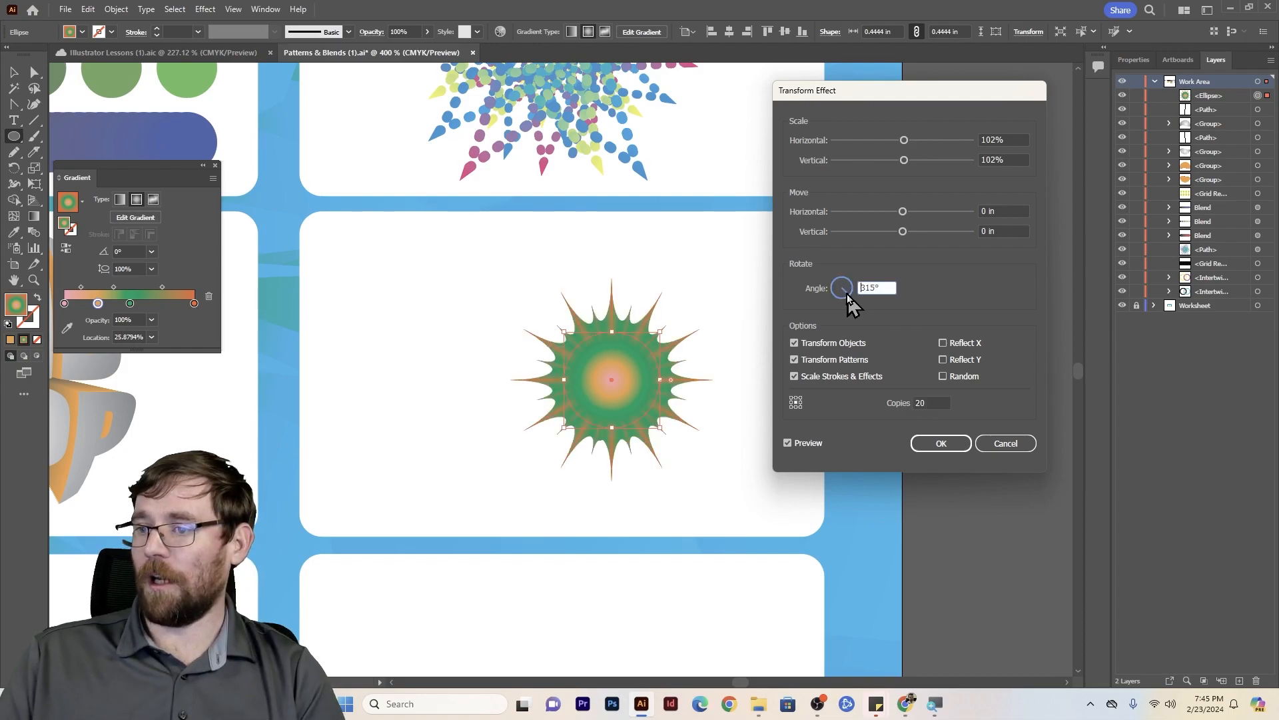
{"action": "left_click", "coordinate": [842, 294]}
{"action": "left_click", "coordinate": [849, 292]}
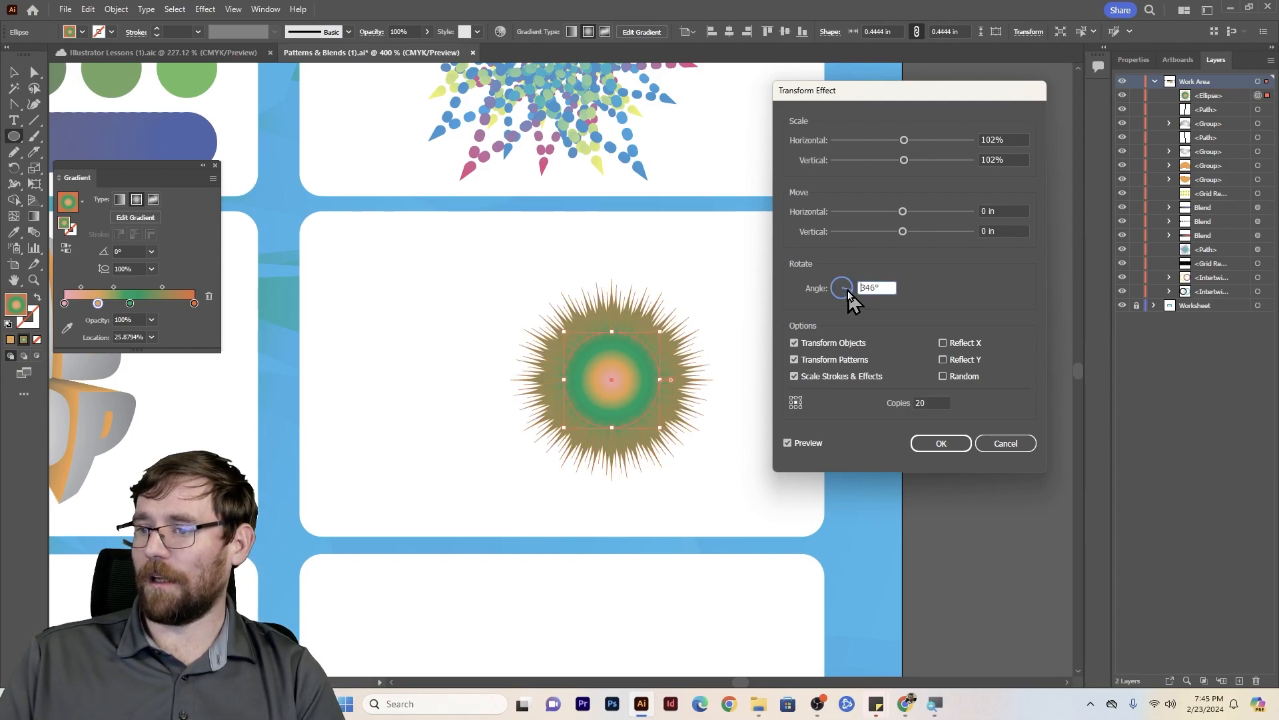
- Raise the Transform effect to 40 copies, scale 104% in both directions, rotate by 202°, and apply it
{"action": "left_click_drag", "start_coordinate": [923, 401], "coordinate": [906, 402]}
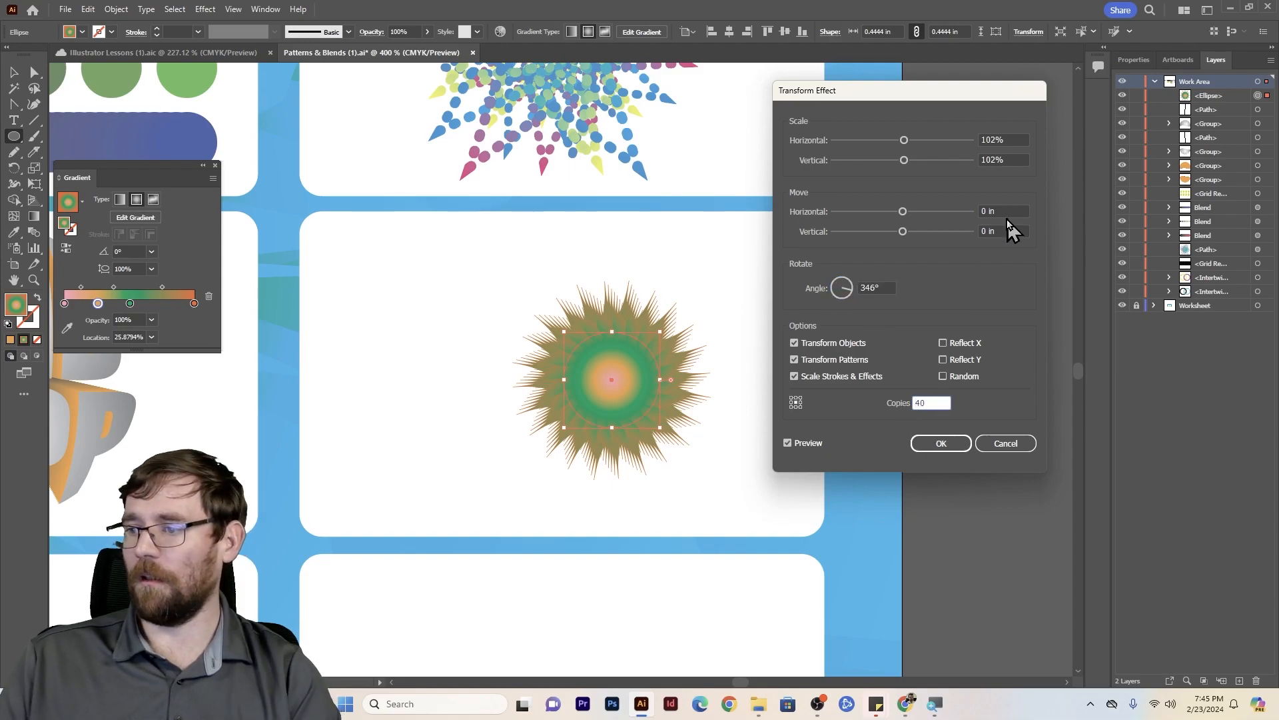
{"action": "left_click", "coordinate": [1013, 135]}
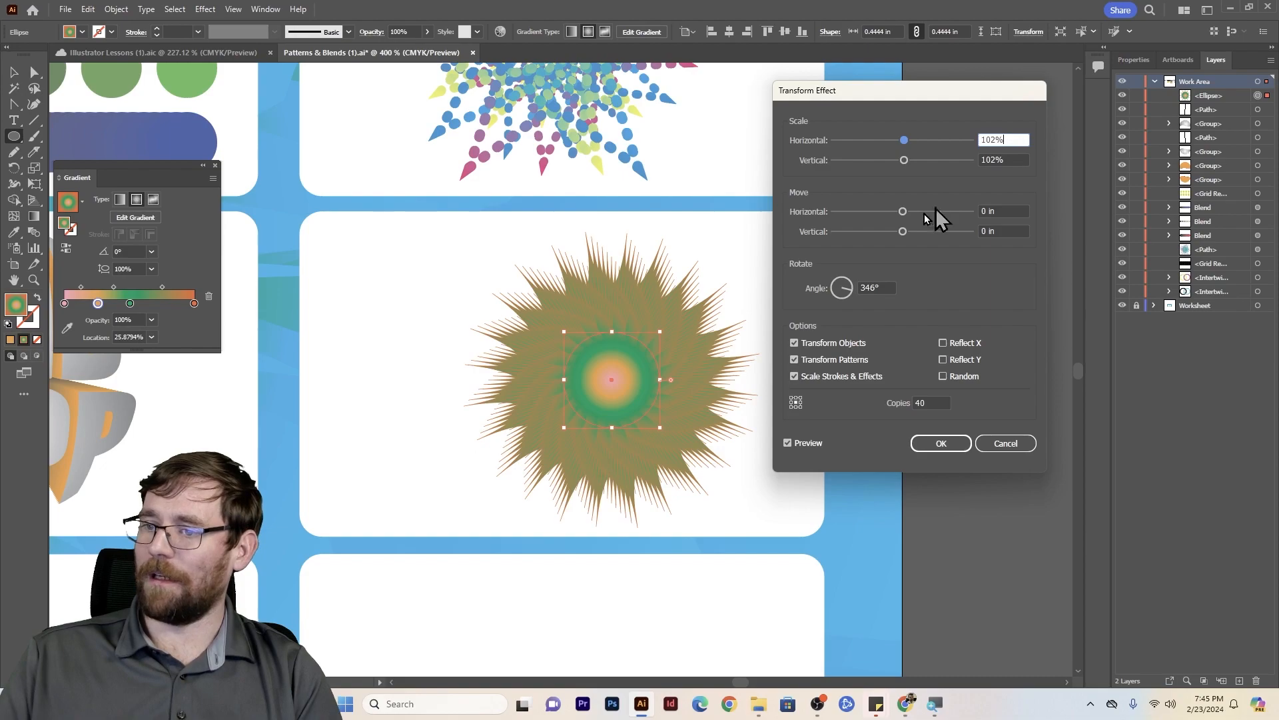
{"action": "key", "text": "BackSpace"}
{"action": "type", "text": "4"}
{"action": "left_click", "coordinate": [993, 158]}
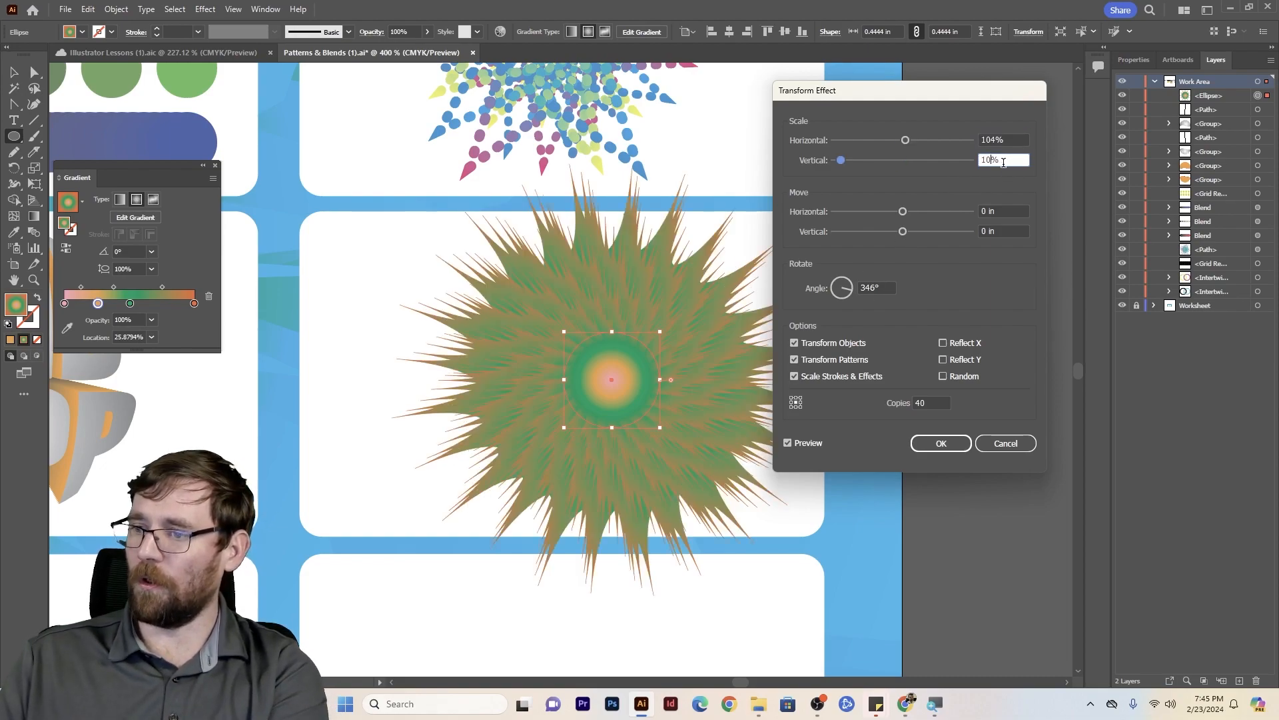
{"action": "left_click", "coordinate": [1006, 138]}
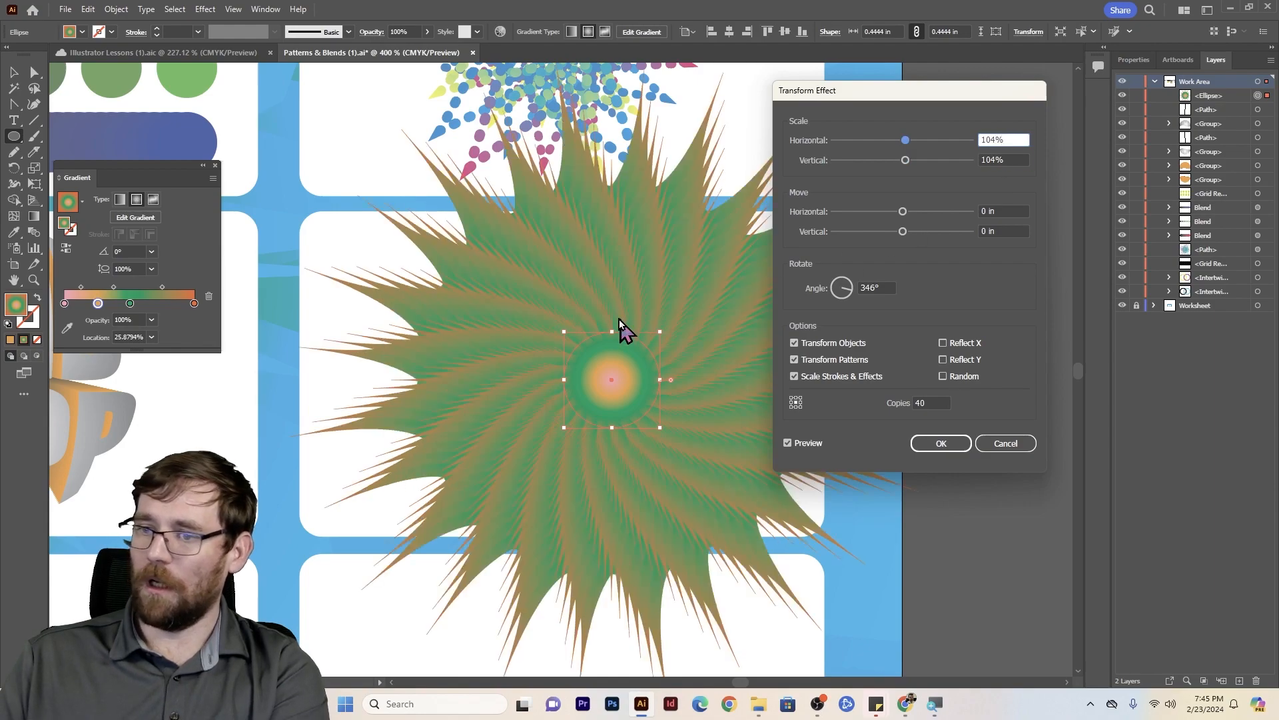
{"action": "left_click", "coordinate": [842, 299]}
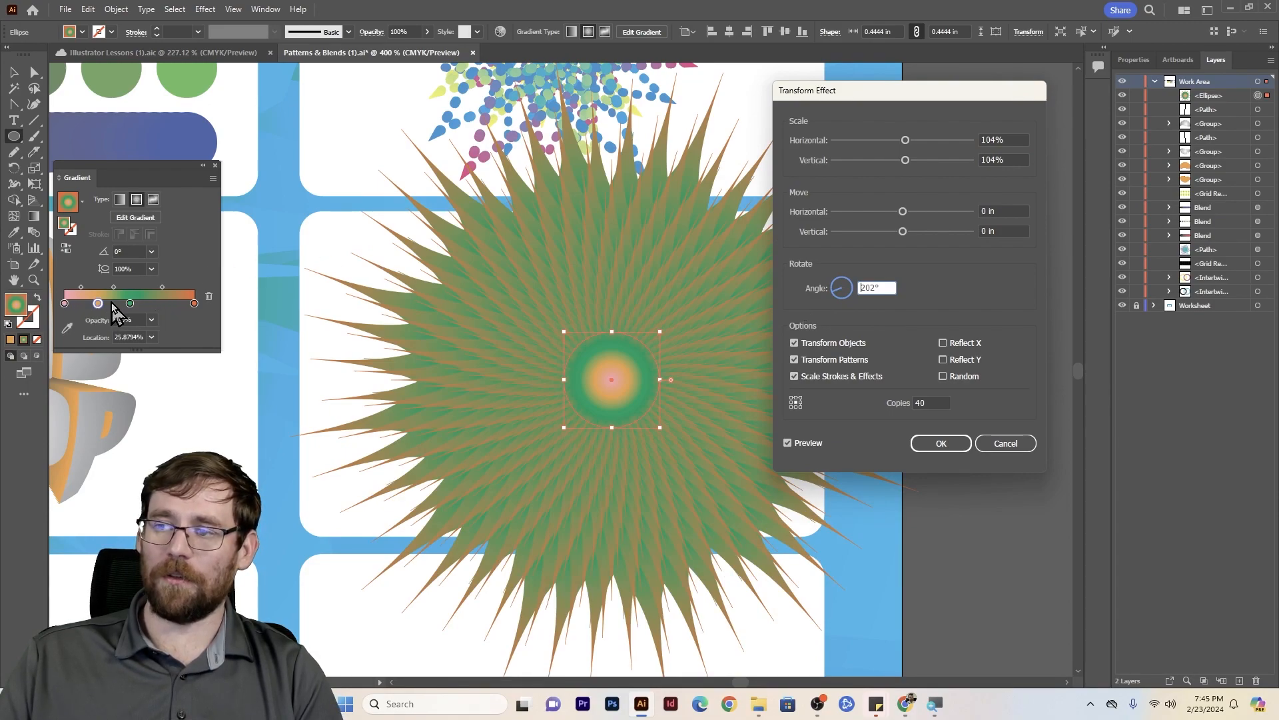
{"action": "left_click", "coordinate": [948, 445]}
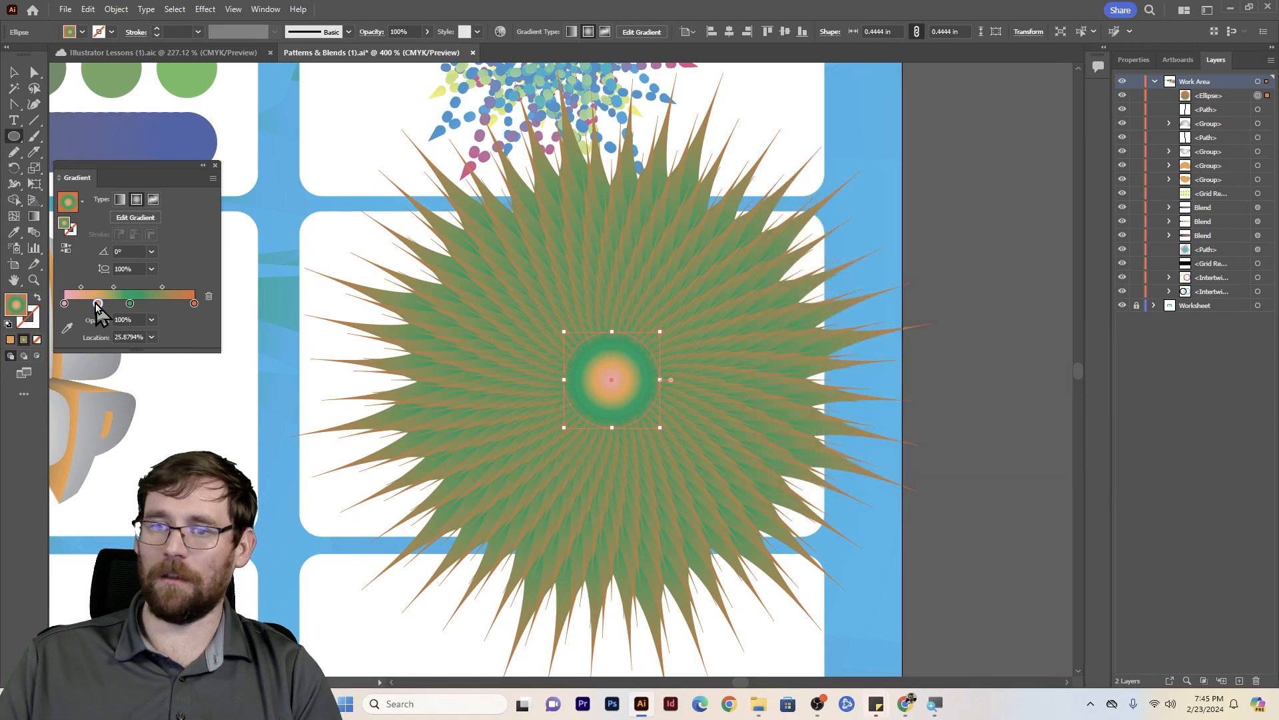
- Reposition the radial gradient's stops: light orange at about 79%, green at about 30%, and red-orange at about 58%
{"action": "left_click_drag", "start_coordinate": [100, 306], "coordinate": [167, 306]}
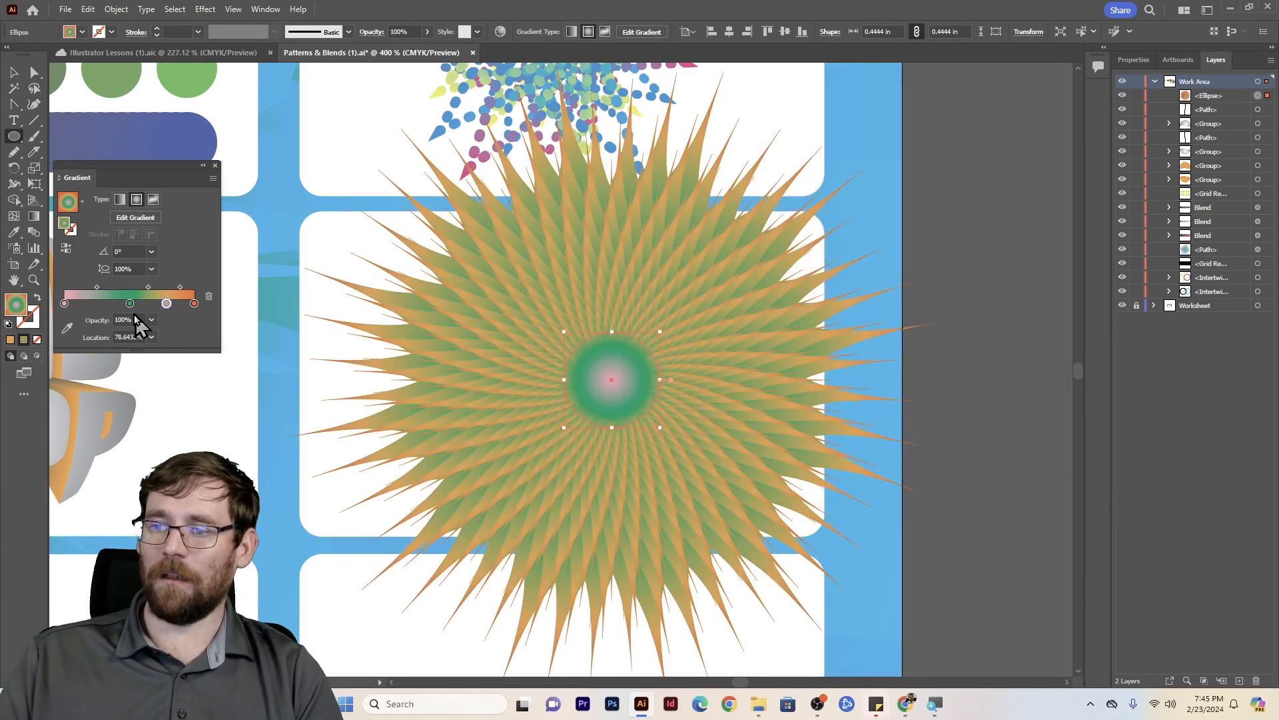
{"action": "left_click", "coordinate": [130, 303]}
{"action": "left_click_drag", "start_coordinate": [98, 313], "coordinate": [102, 313]}
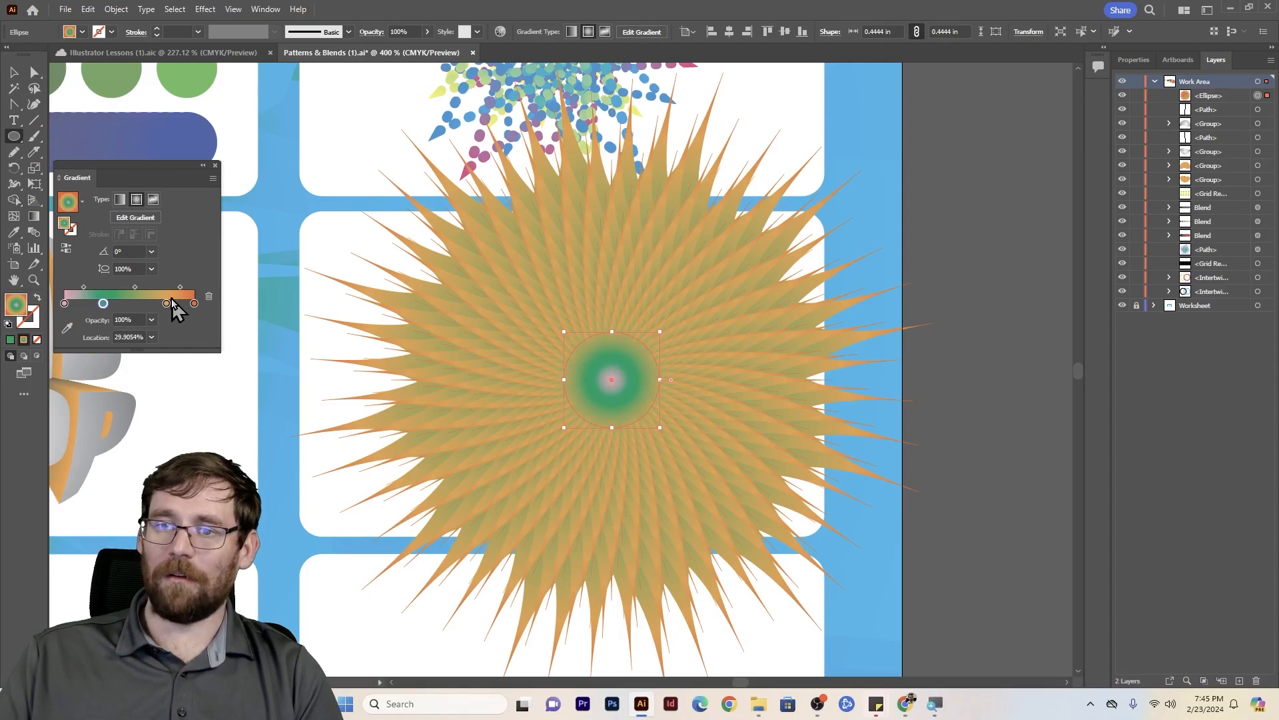
{"action": "left_click_drag", "start_coordinate": [194, 309], "coordinate": [140, 309]}
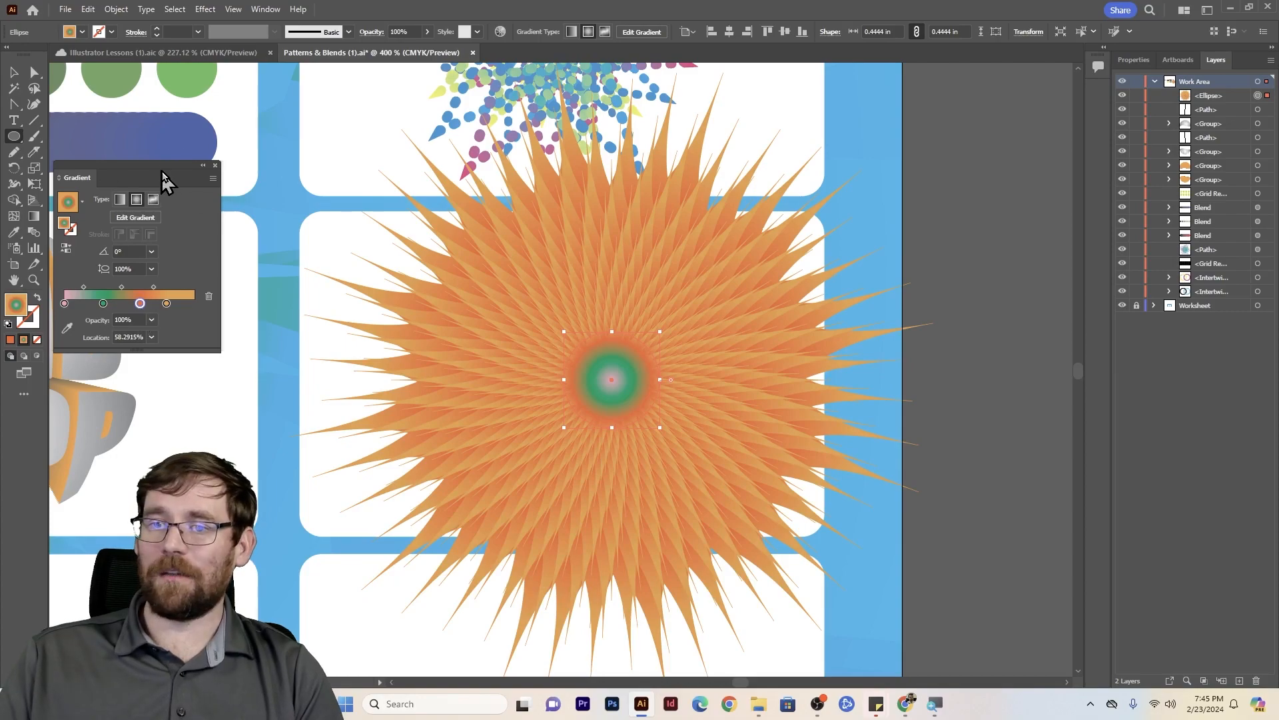
{"action": "left_click", "coordinate": [216, 165]}
{"action": "left_click", "coordinate": [15, 72]}
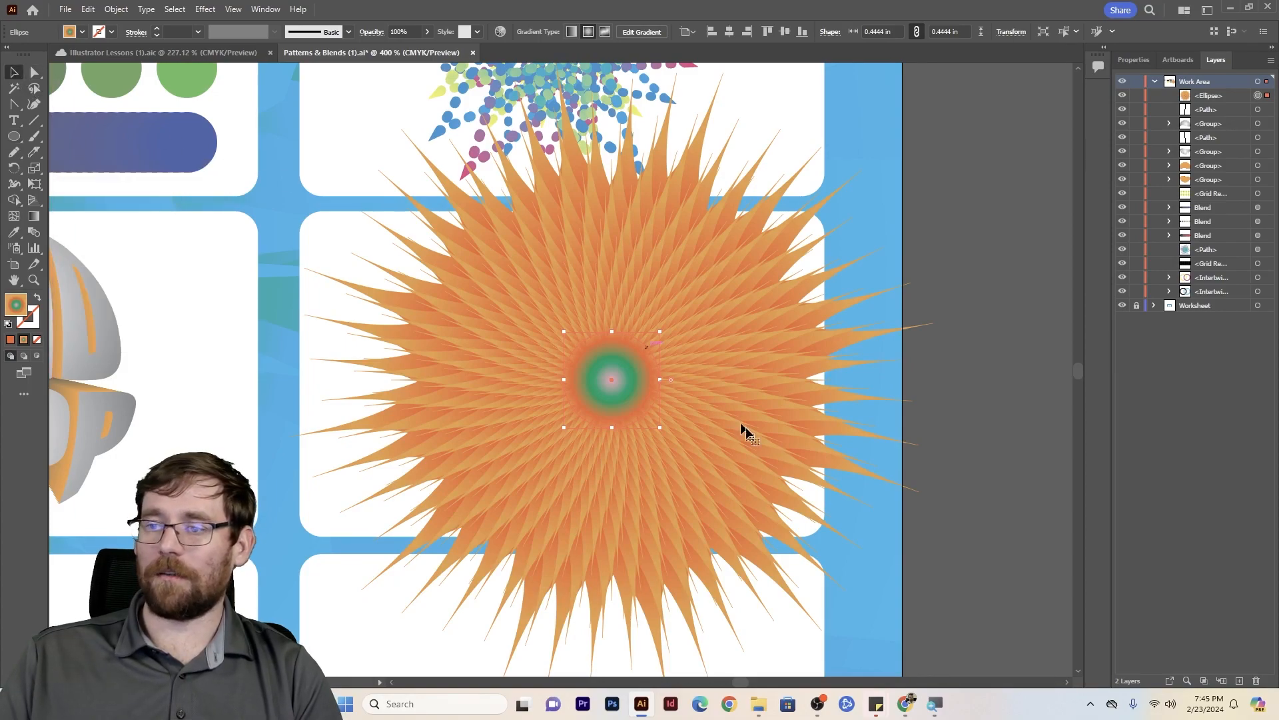
{"action": "key", "text": "ctrl+minus"}
{"action": "key", "text": "ctrl+minus"}
{"action": "left_click_drag", "start_coordinate": [536, 543], "coordinate": [670, 349]}
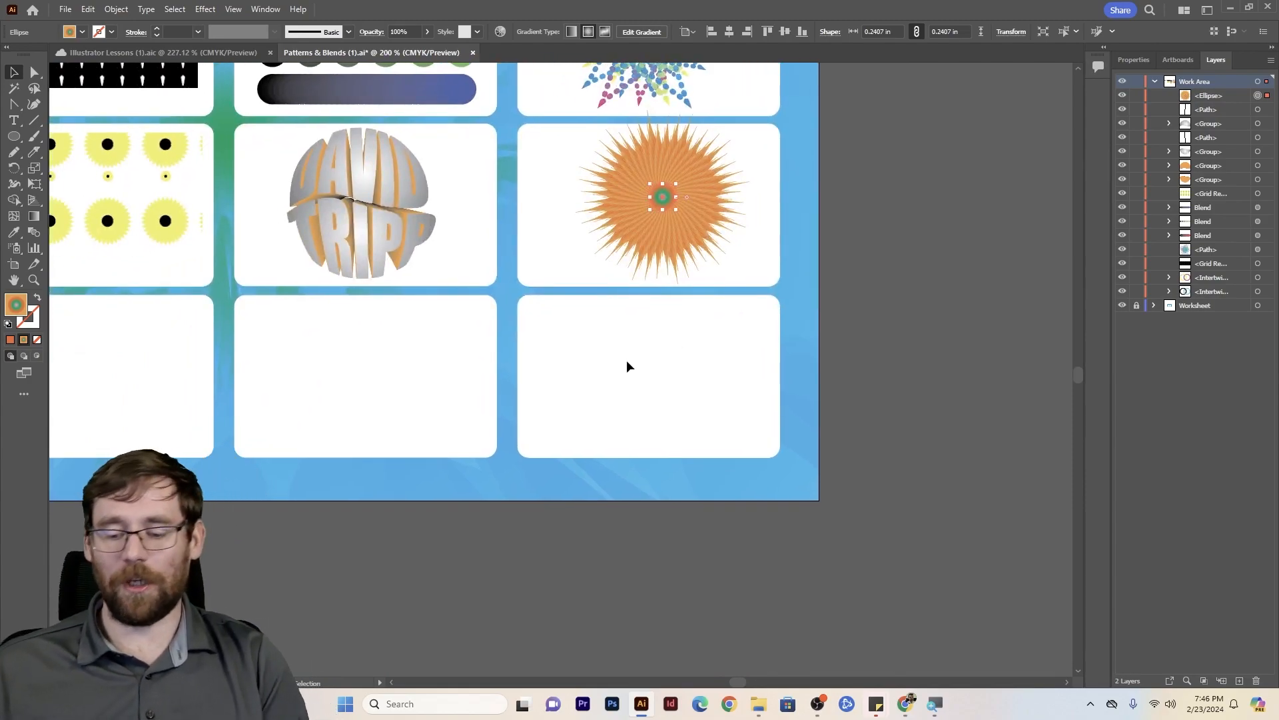
{"action": "key", "text": "ctrl+minus"}
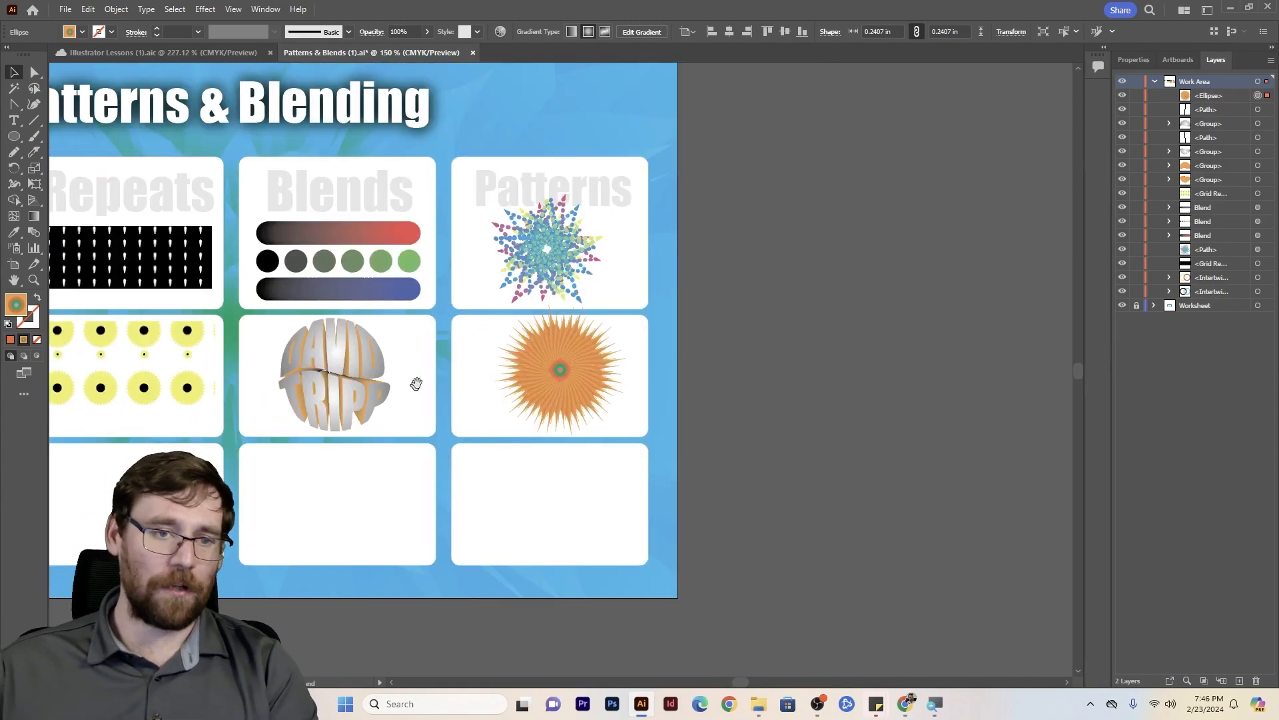
{"action": "left_click_drag", "start_coordinate": [395, 338], "coordinate": [691, 330]}
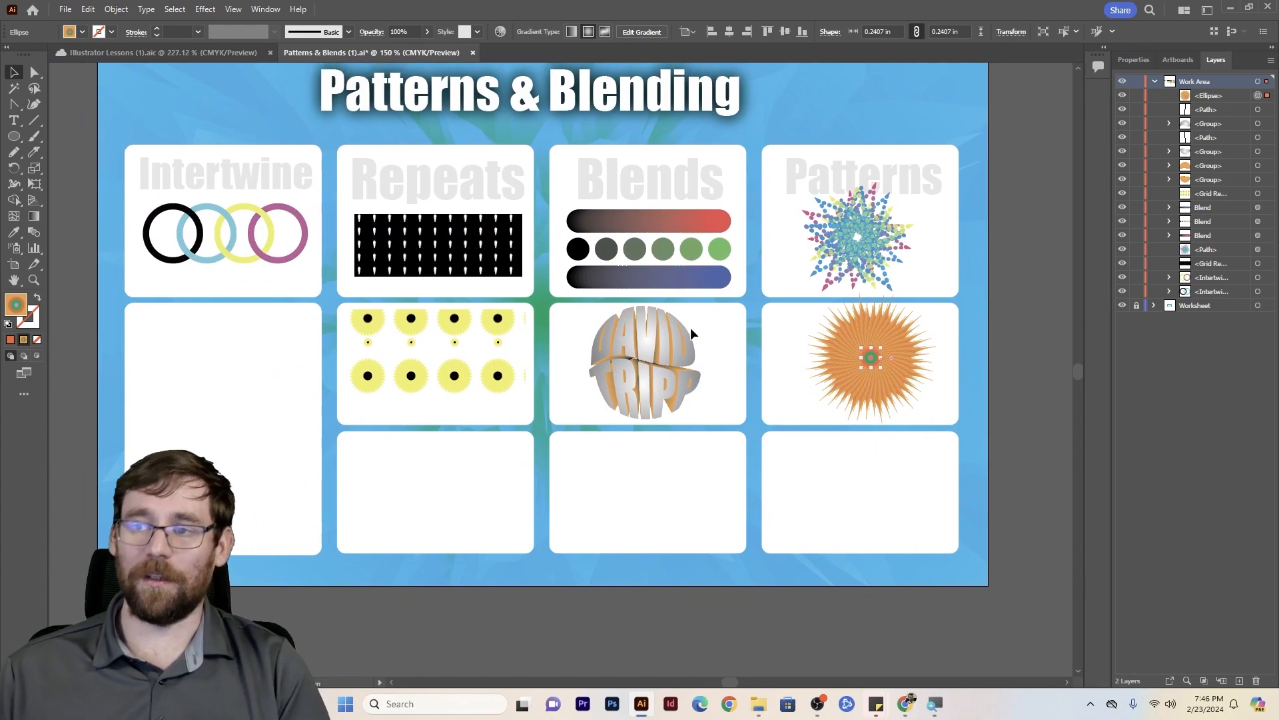